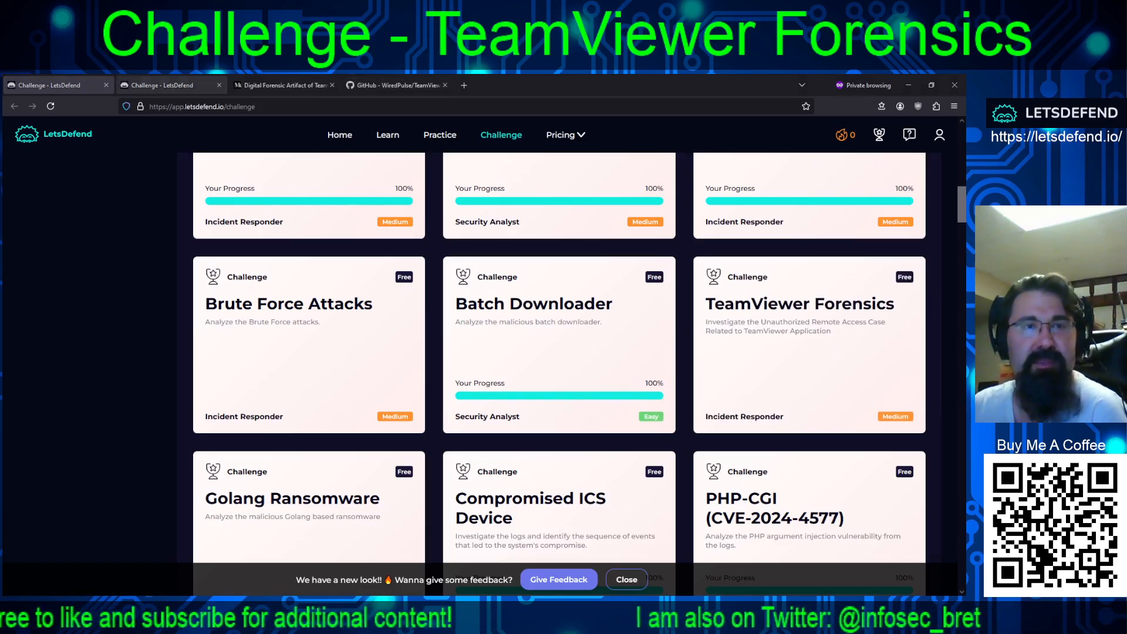
# Open the TeamViewer Forensics challenge page and extend the lab machine's time by half an hour
pyautogui.click(161, 85)
pyautogui.scroll(2, 256, 257)
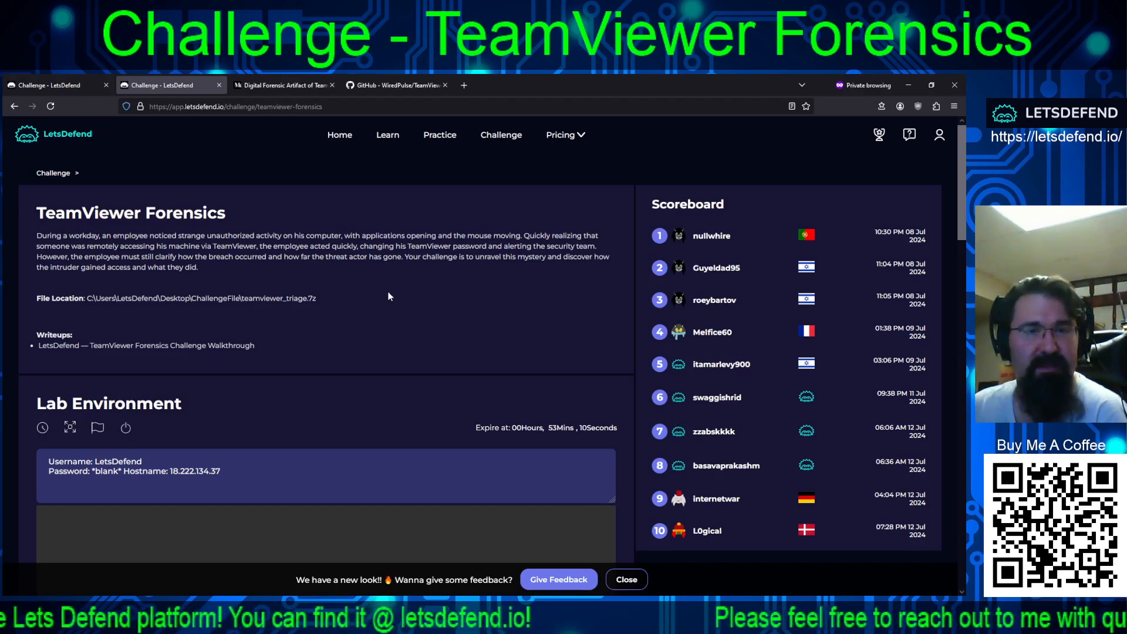
pyautogui.scroll(-3, 387, 295)
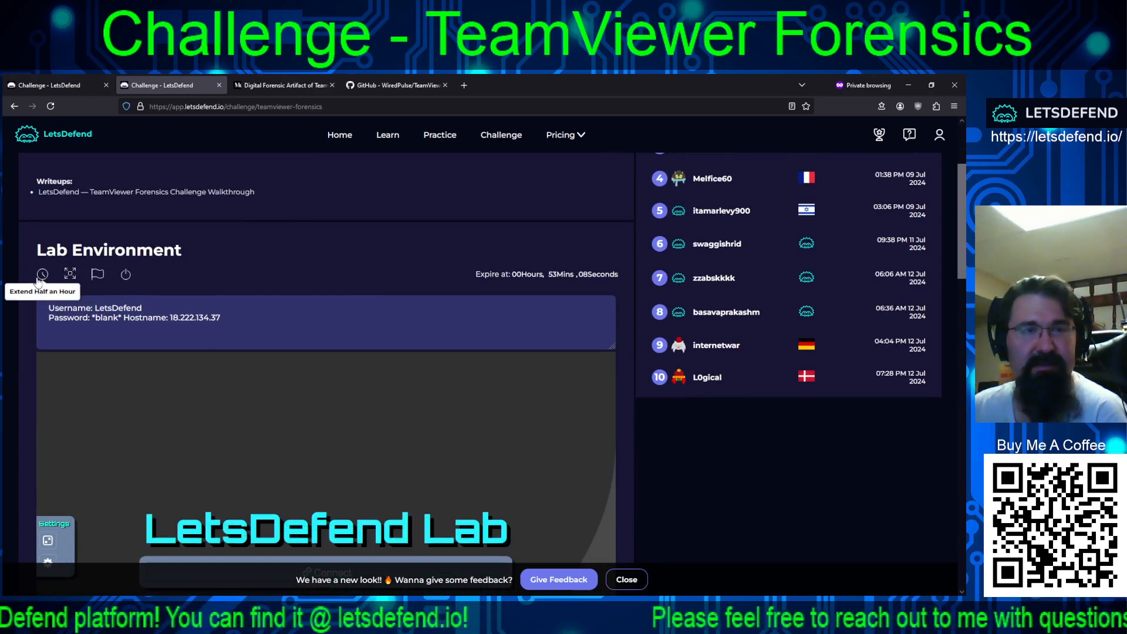
pyautogui.click(42, 280)
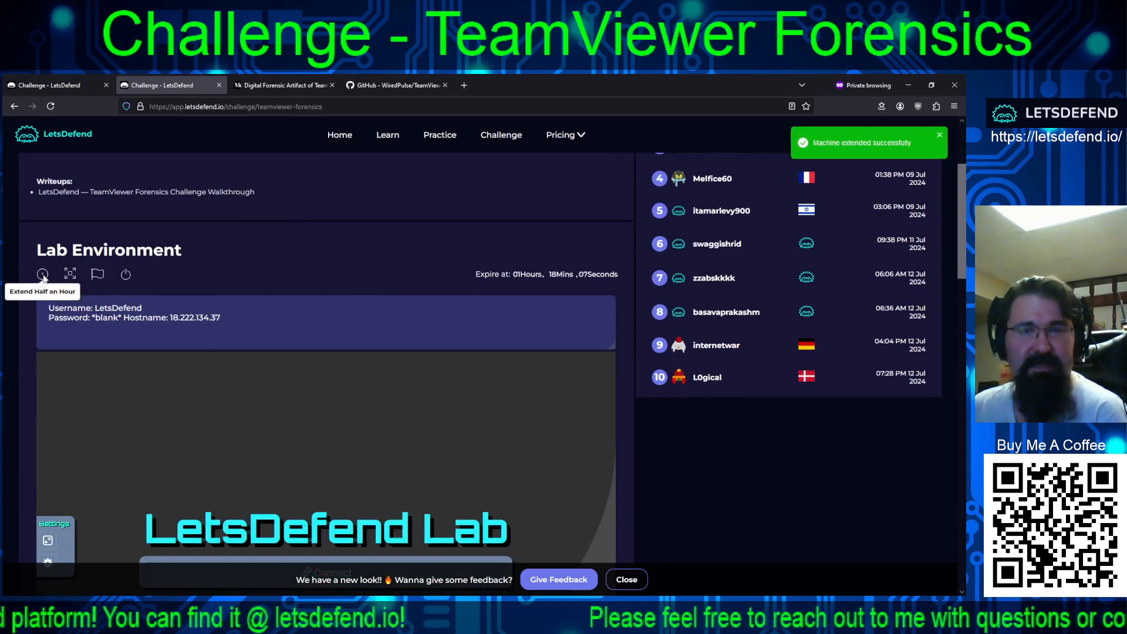
# Dismiss the feedback banner, reload the challenge page and review its list of questions
pyautogui.scroll(-5, 344, 251)
pyautogui.scroll(-7, 704, 307)
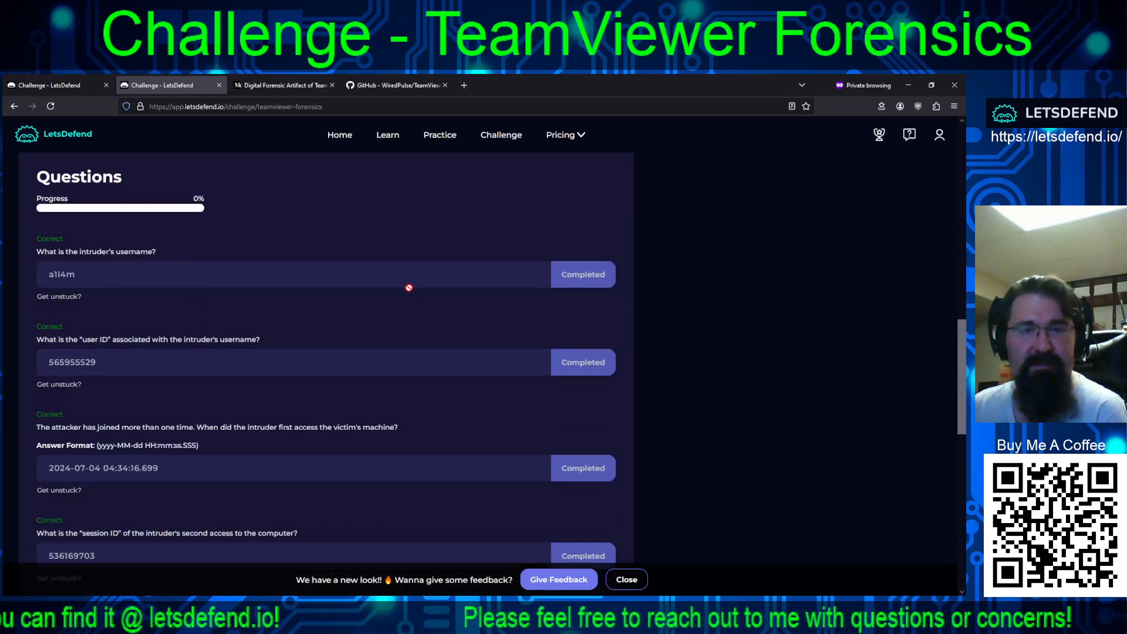
pyautogui.click(627, 580)
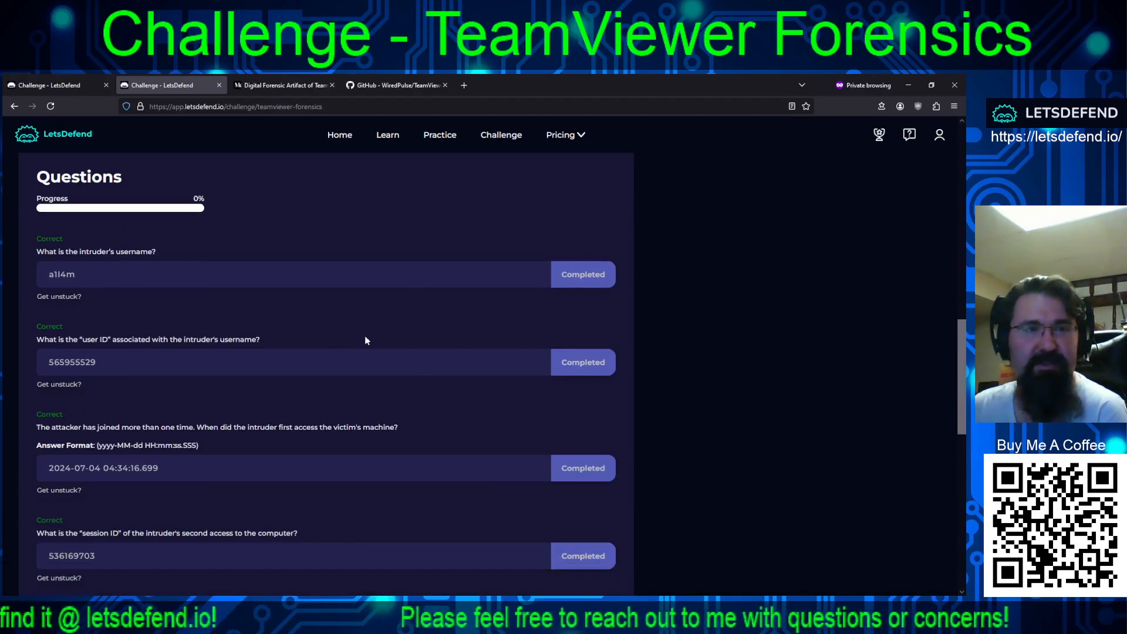
pyautogui.click(51, 106)
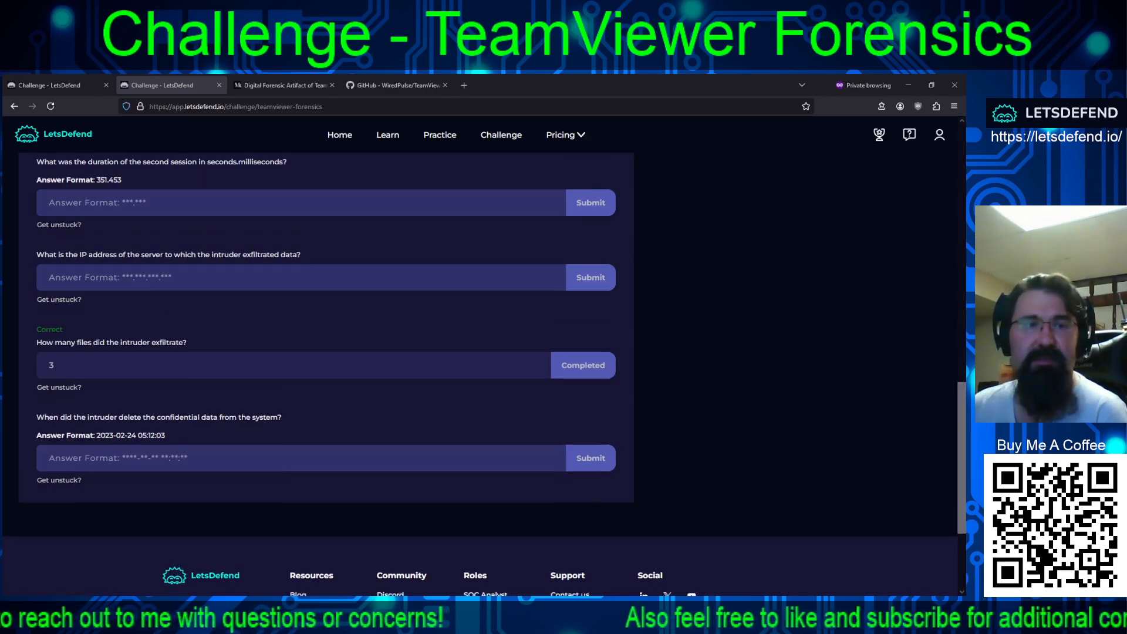
pyautogui.scroll(6, 325, 352)
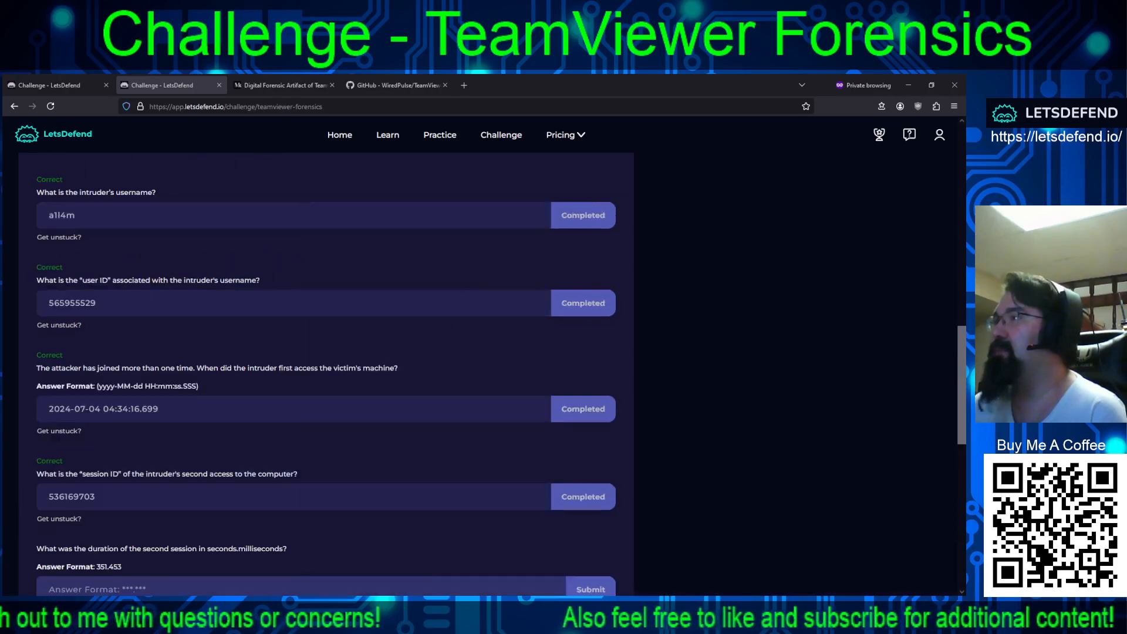
# Switch to the remote lab desktop and open teamviewer_triage.7z from the ChallengeFile folder in 7-Zip
pyautogui.hotkey('alt', 'Tab')
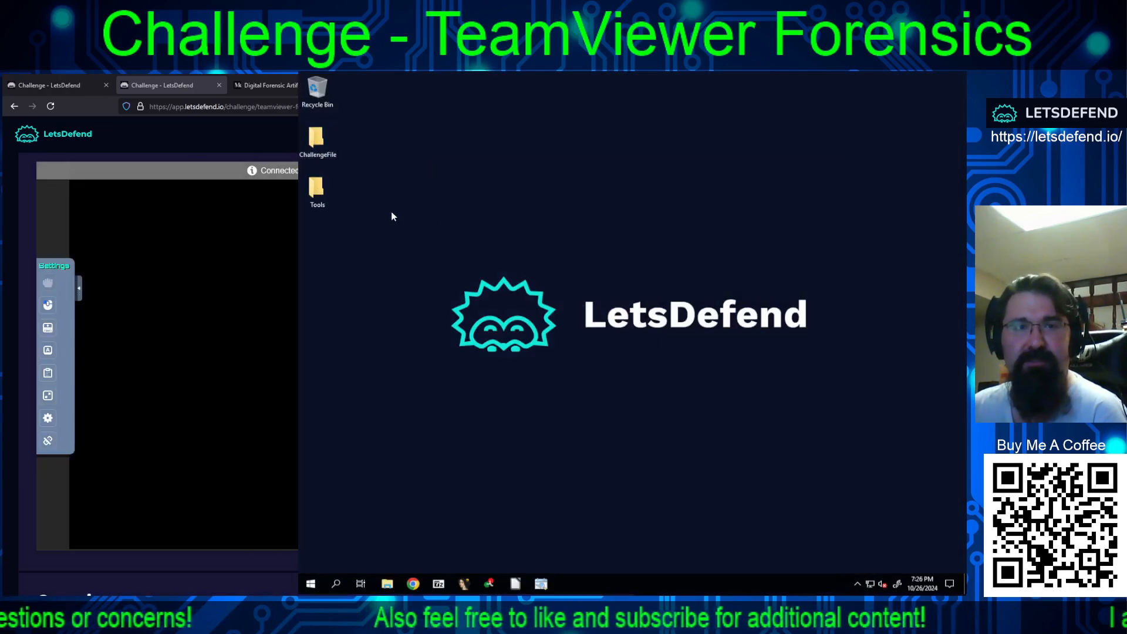
pyautogui.doubleClick(317, 141)
pyautogui.click(548, 231)
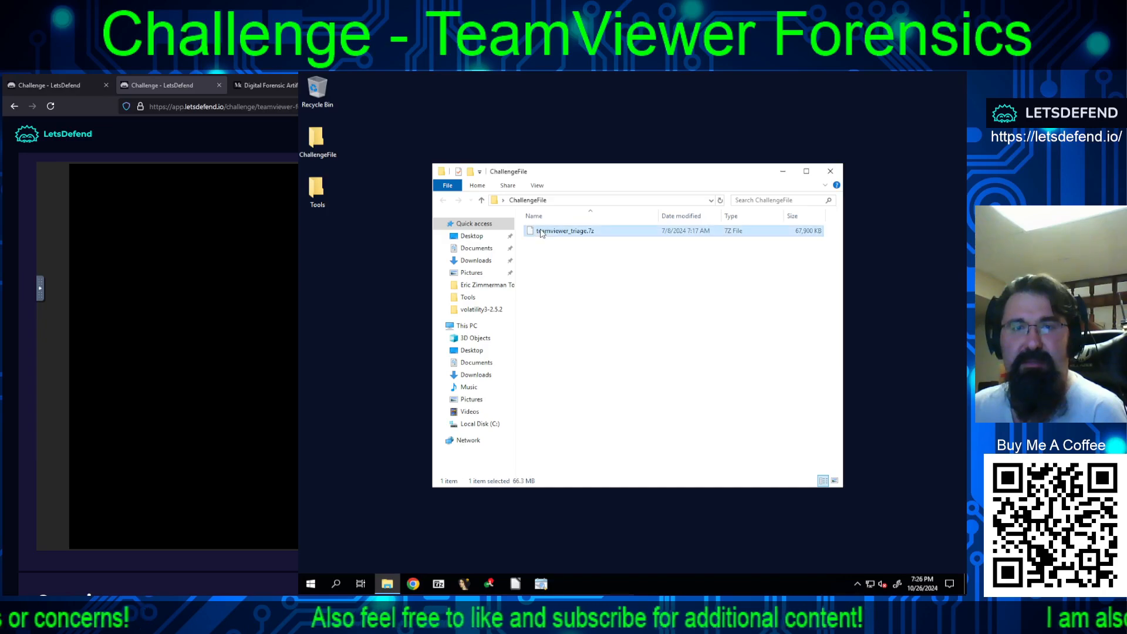
pyautogui.rightClick(554, 232)
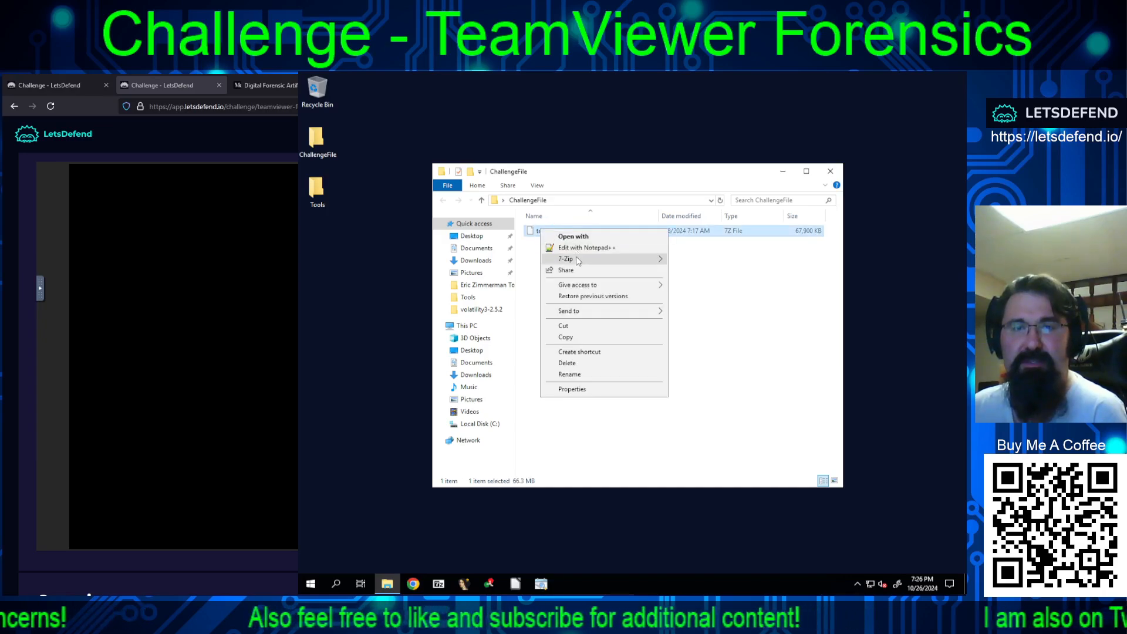
pyautogui.moveTo(578, 259)
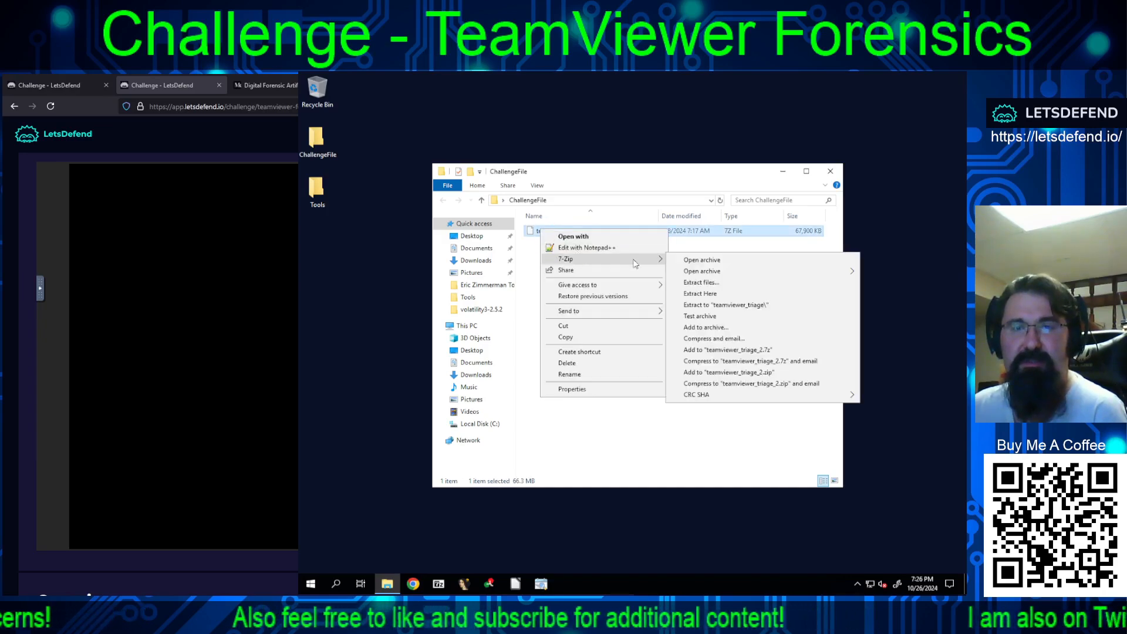
pyautogui.click(694, 261)
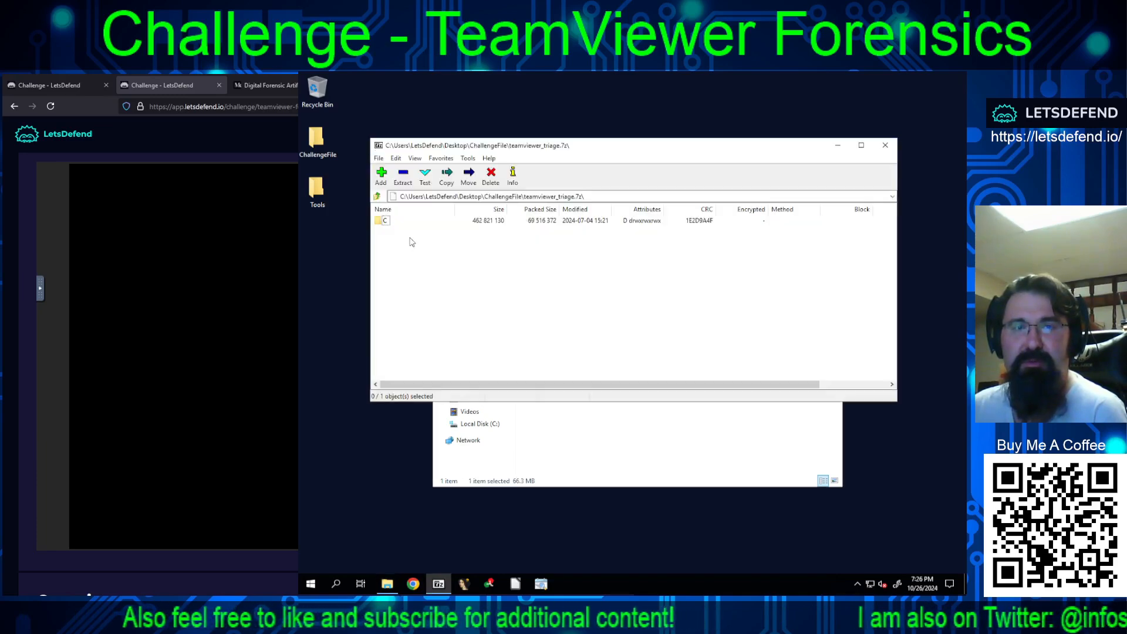
# Check the contents of the archive's C folder, then extract that folder into ChallengeFile
pyautogui.click(380, 221)
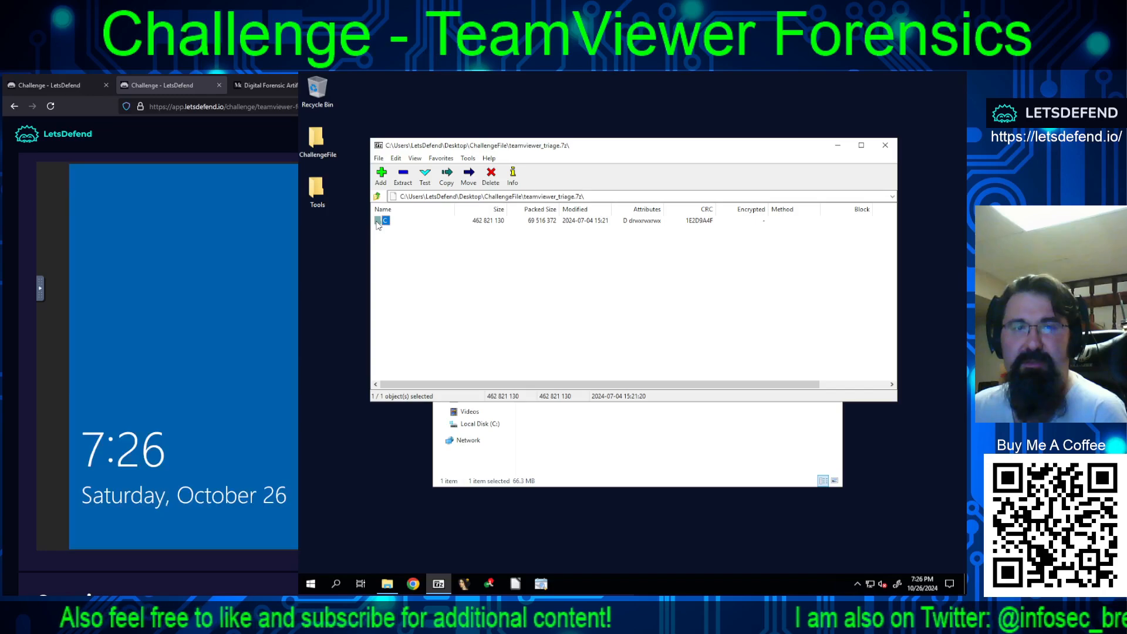
pyautogui.doubleClick(379, 221)
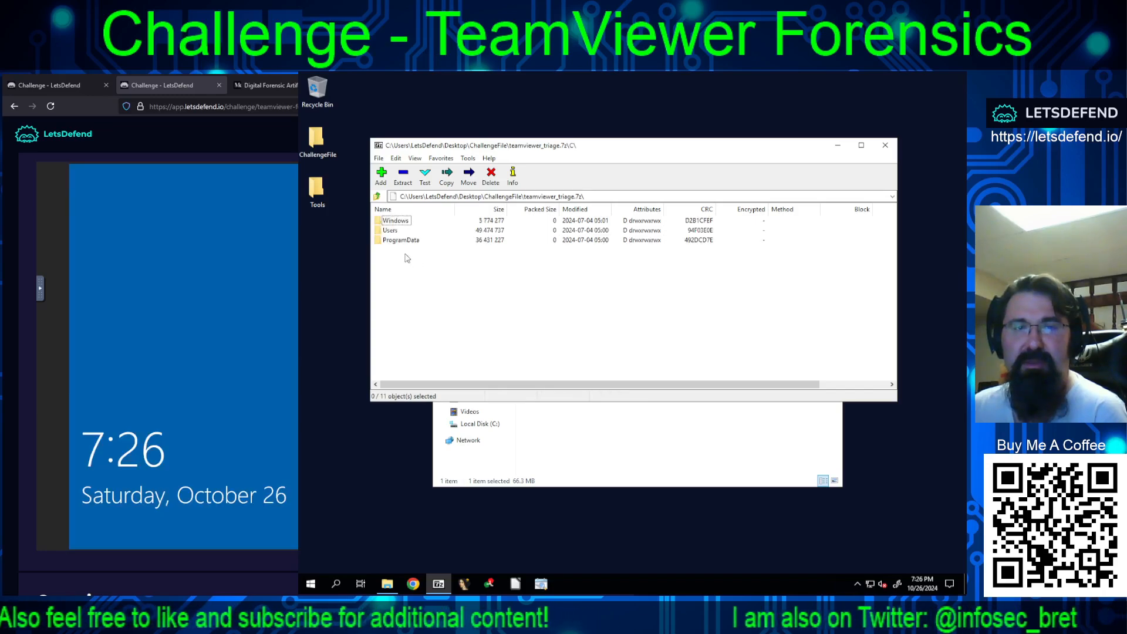
pyautogui.click(377, 196)
pyautogui.moveTo(415, 245); pyautogui.dragTo(600, 416)
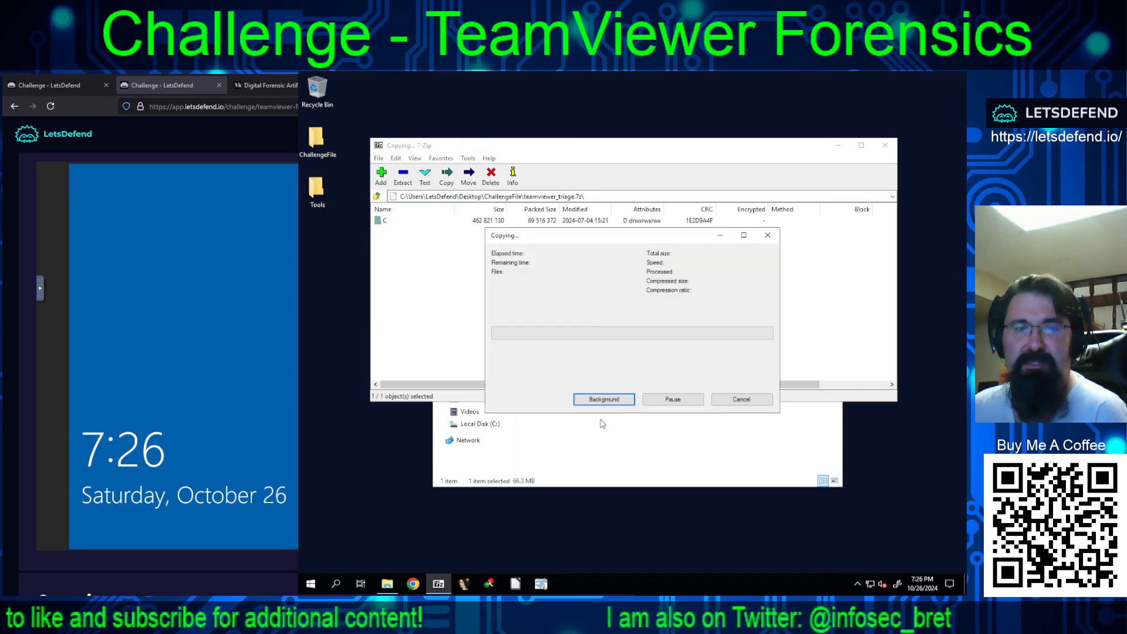
# Open the Tools folder, arrange it side by side with the ChallengeFile window, and close the archive window
pyautogui.doubleClick(317, 190)
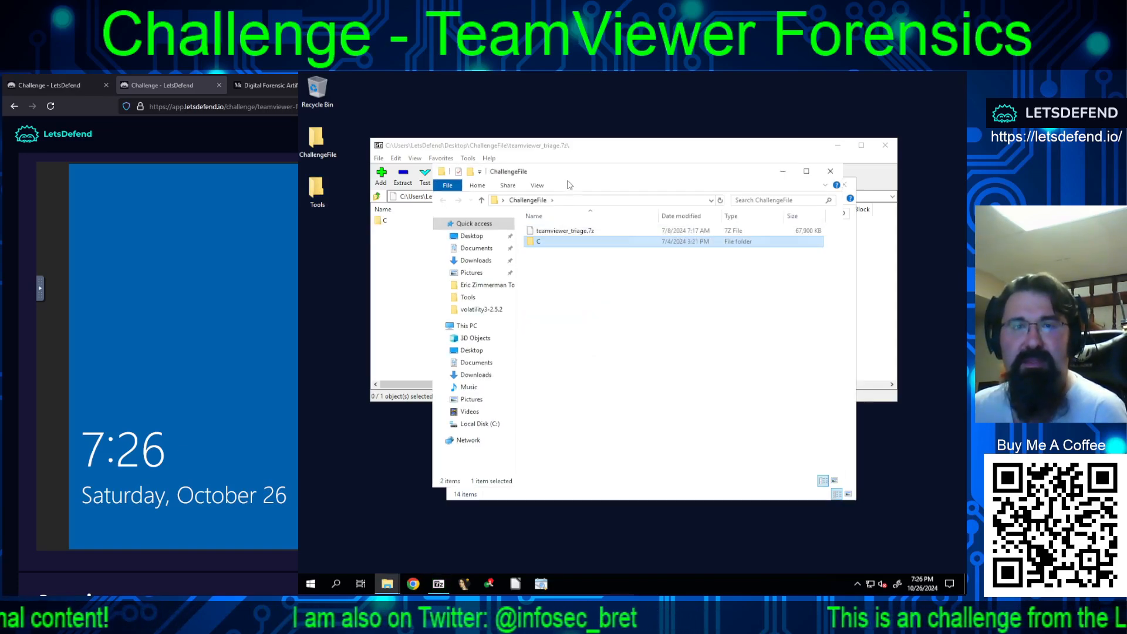
pyautogui.moveTo(568, 185); pyautogui.dragTo(965, 202)
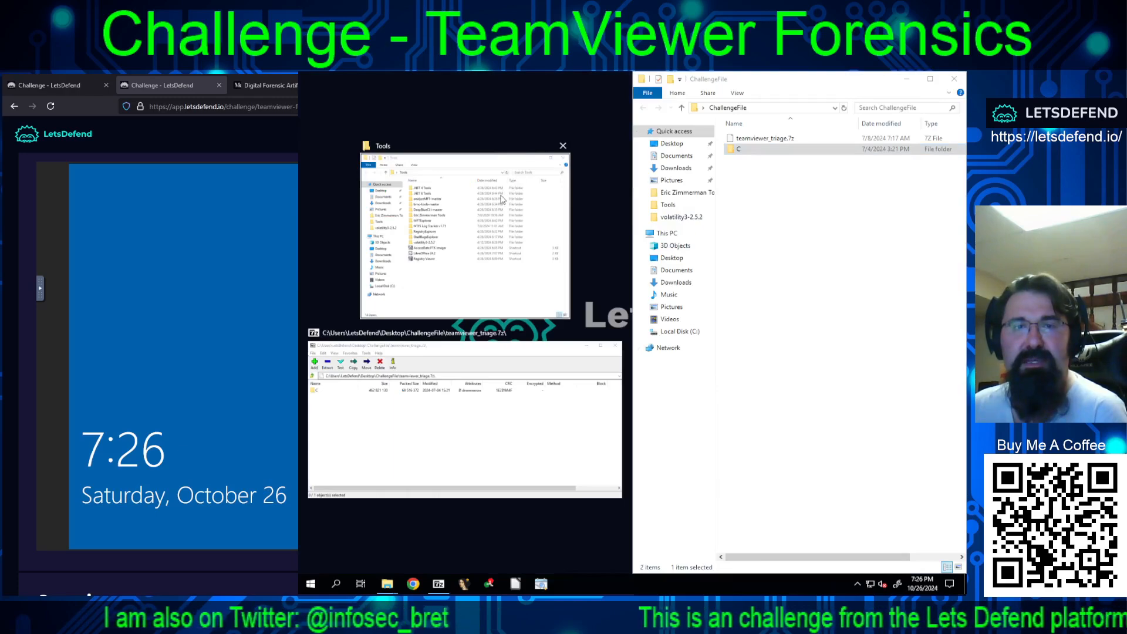
pyautogui.click(502, 199)
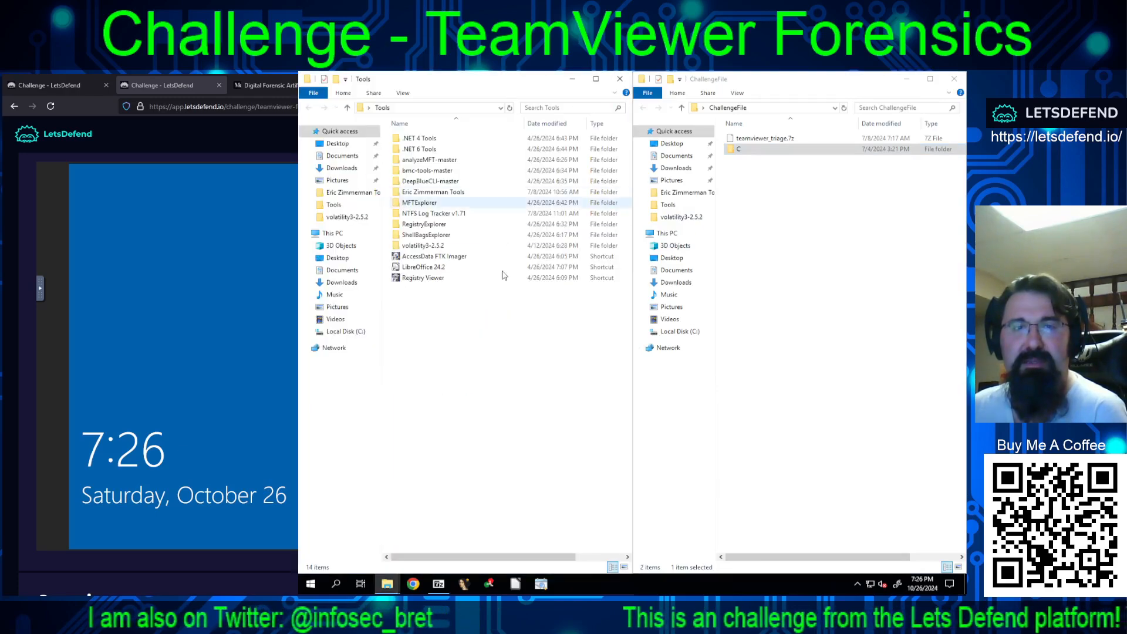
pyautogui.click(437, 584)
pyautogui.click(885, 146)
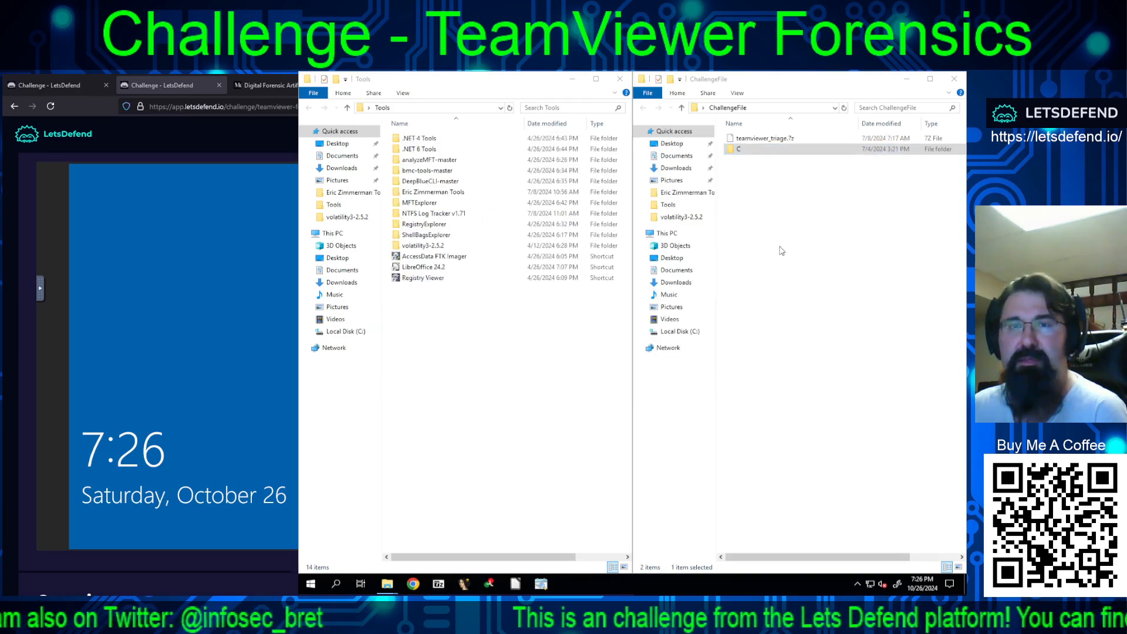
# Open the extracted C folder and bring the challenge questions into view beside the lab desktop
pyautogui.doubleClick(738, 151)
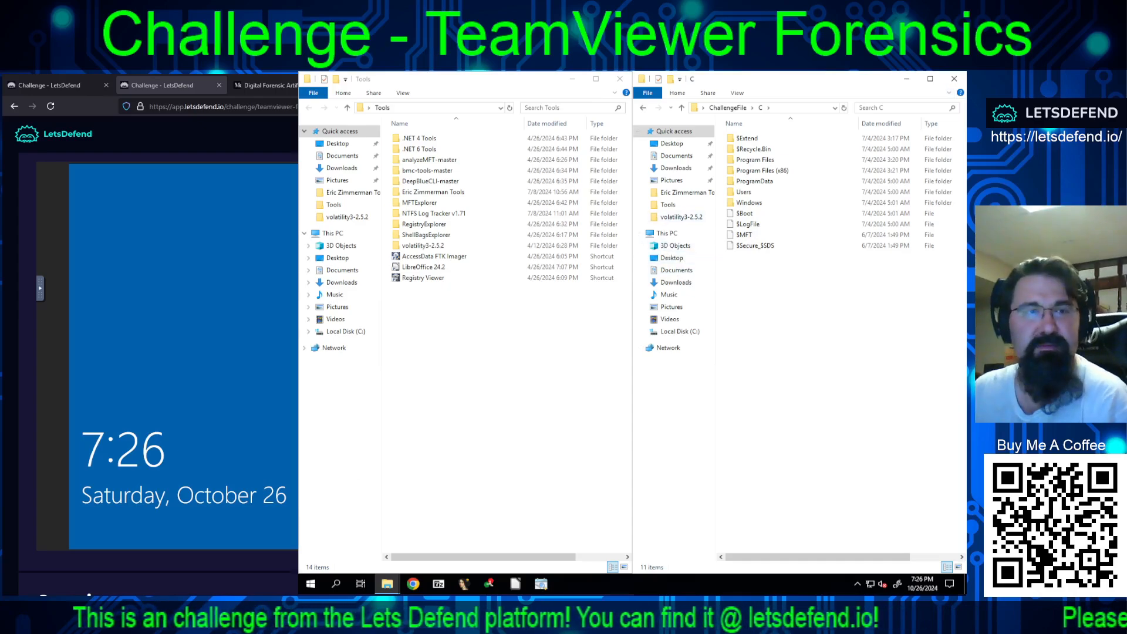
pyautogui.scroll(-5, 234, 544)
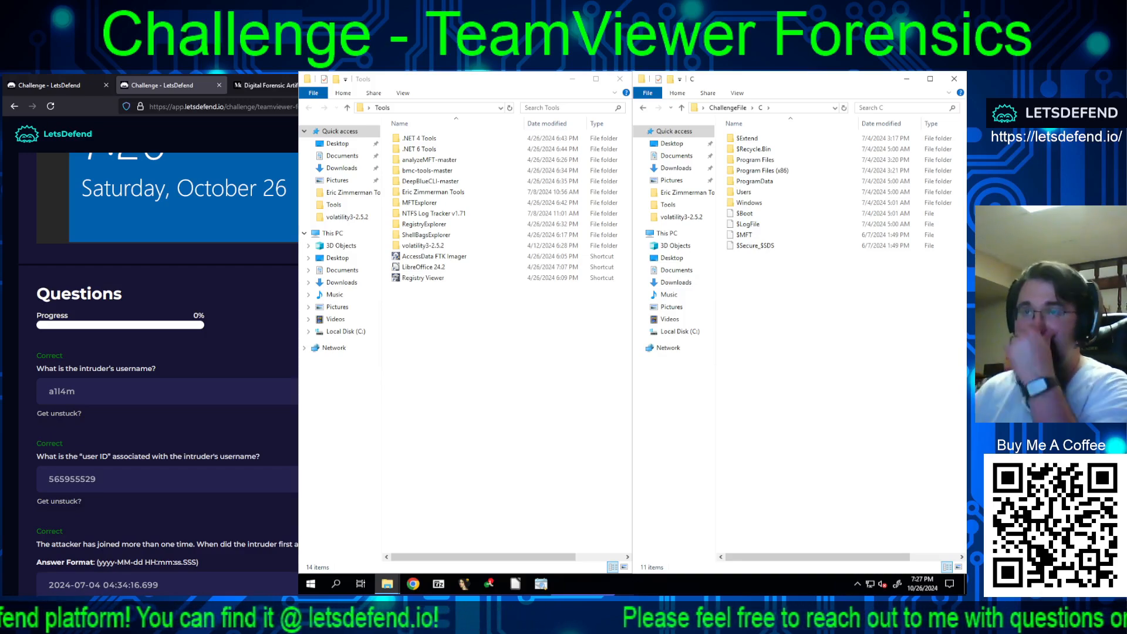
pyautogui.scroll(2, 159, 352)
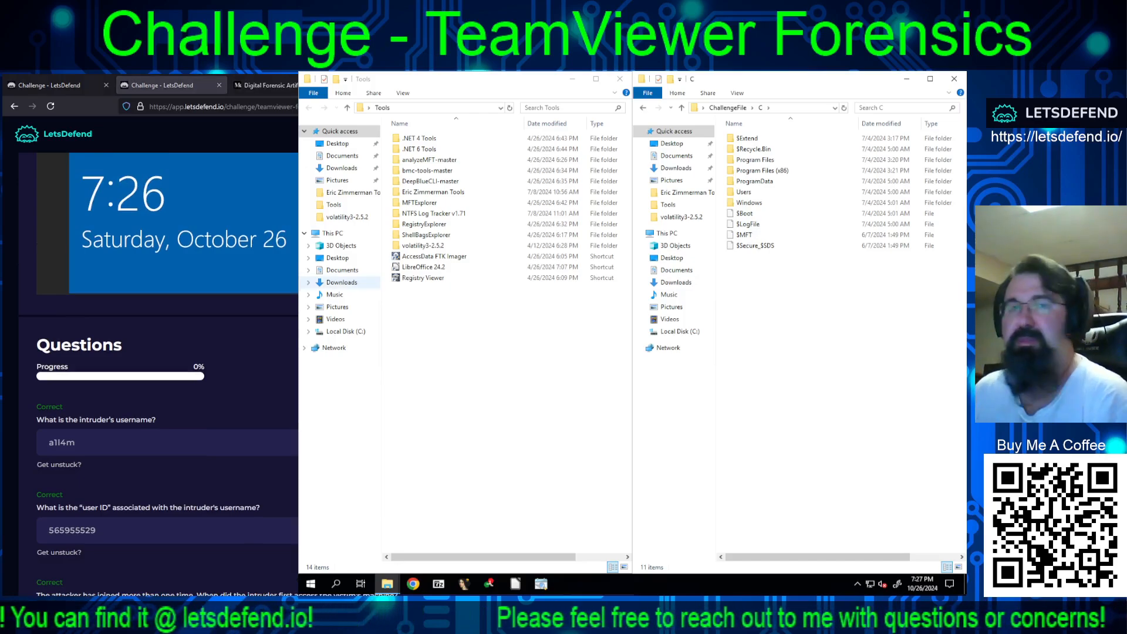
# Look through the extracted Program Files, Program Files (x86) and ProgramData\Microsoft folders for TeamViewer artifacts
pyautogui.doubleClick(752, 161)
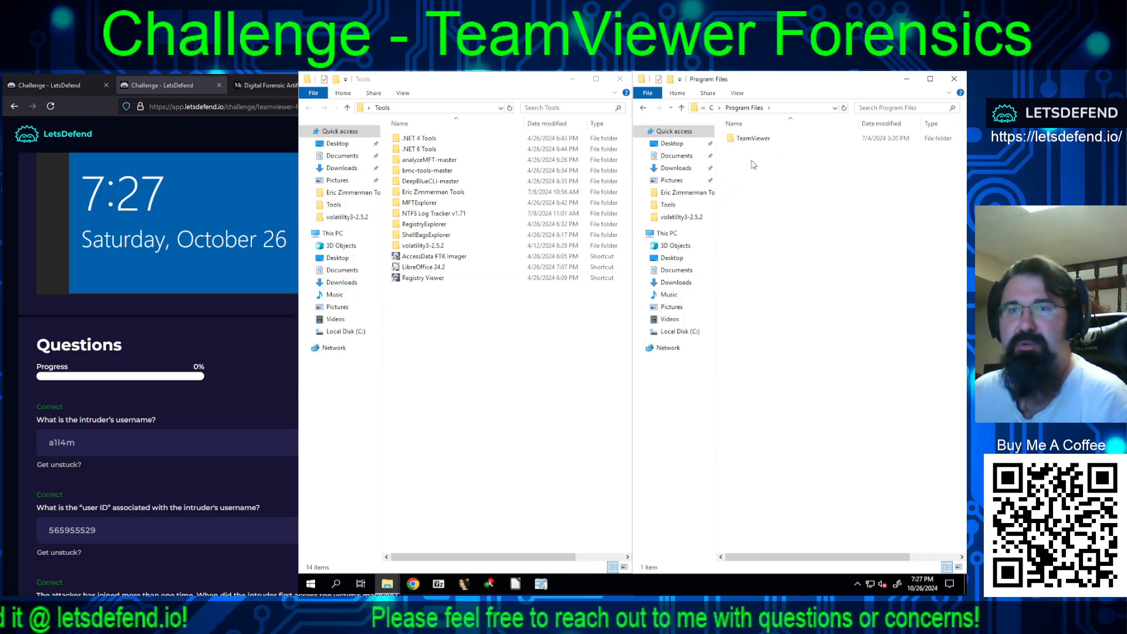
pyautogui.click(712, 108)
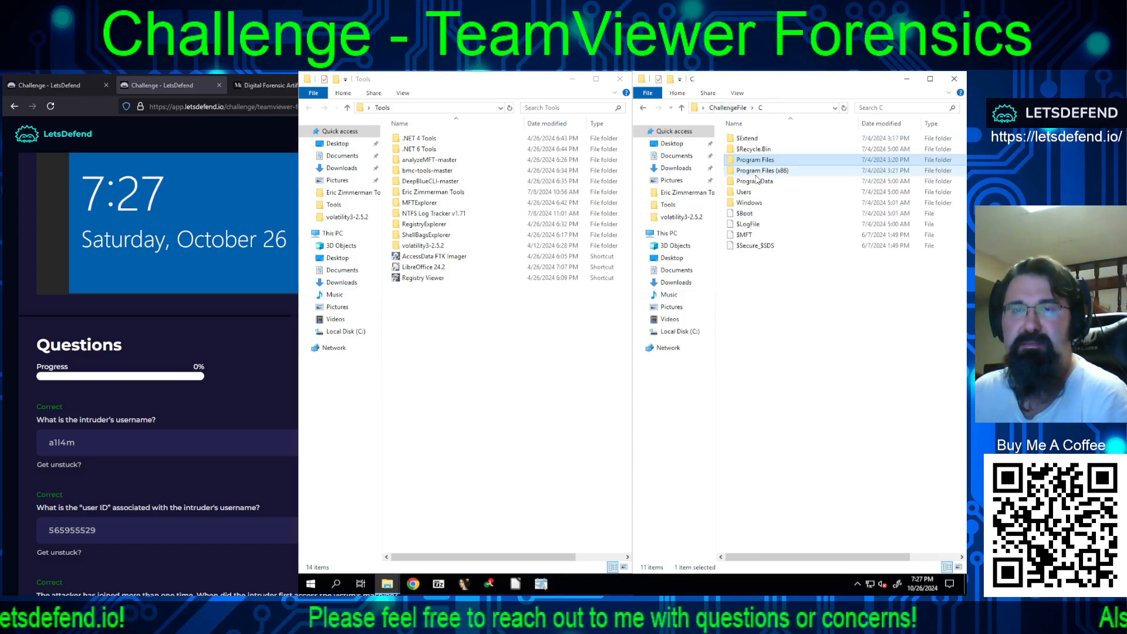
pyautogui.doubleClick(758, 173)
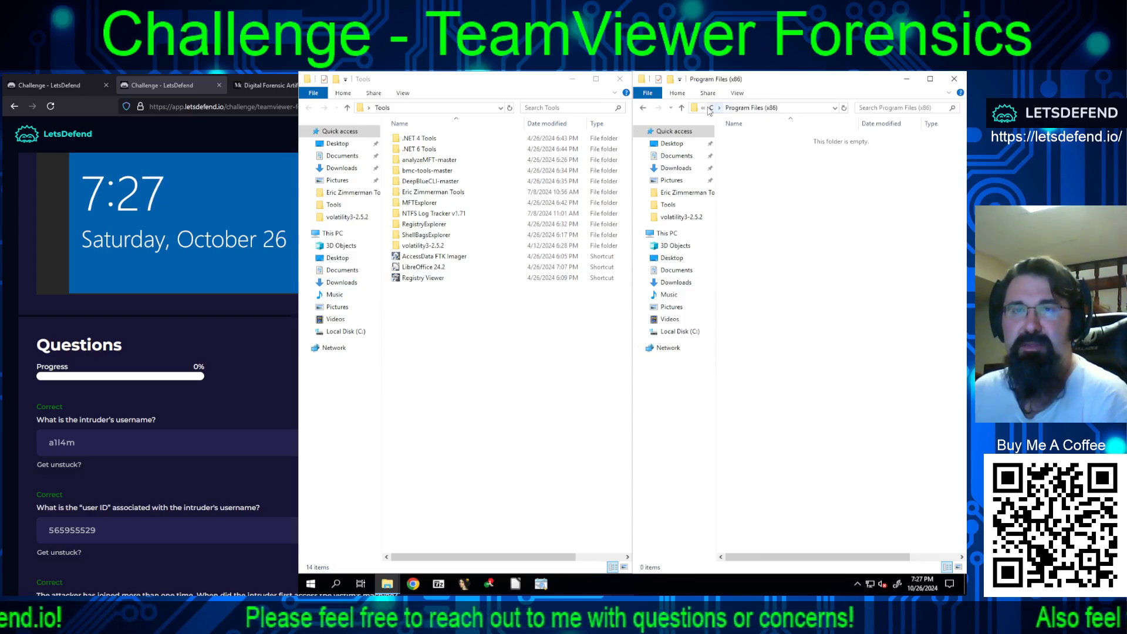
pyautogui.click(712, 108)
pyautogui.doubleClick(756, 181)
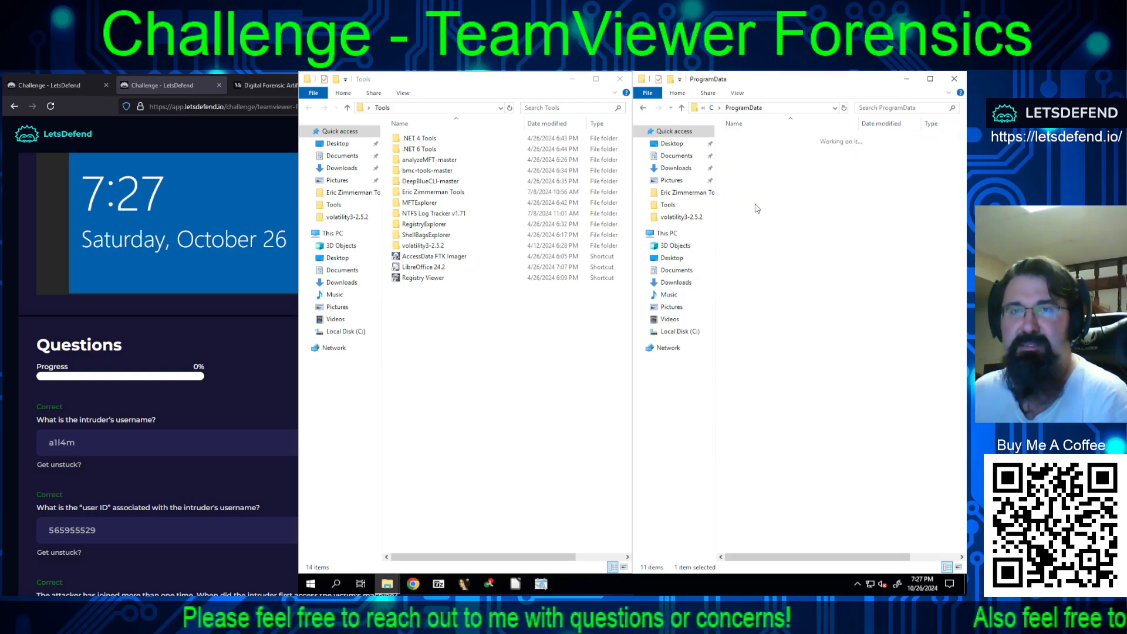
pyautogui.doubleClick(749, 139)
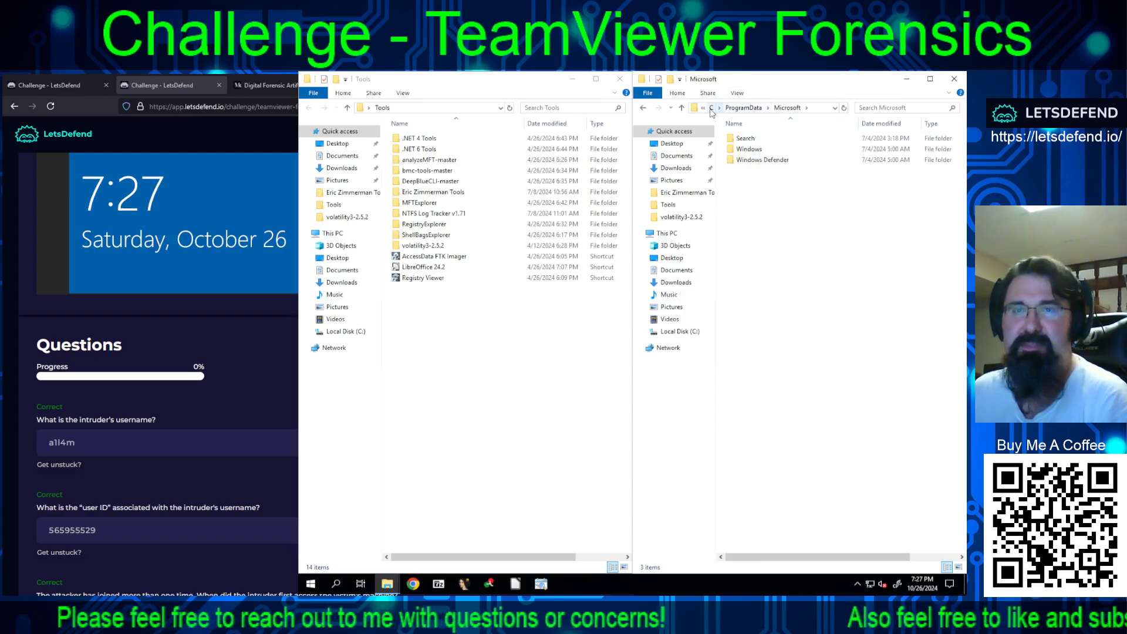
# Return to the extracted C folder and open the TeamViewer folder inside Program Files
pyautogui.click(711, 107)
pyautogui.doubleClick(756, 160)
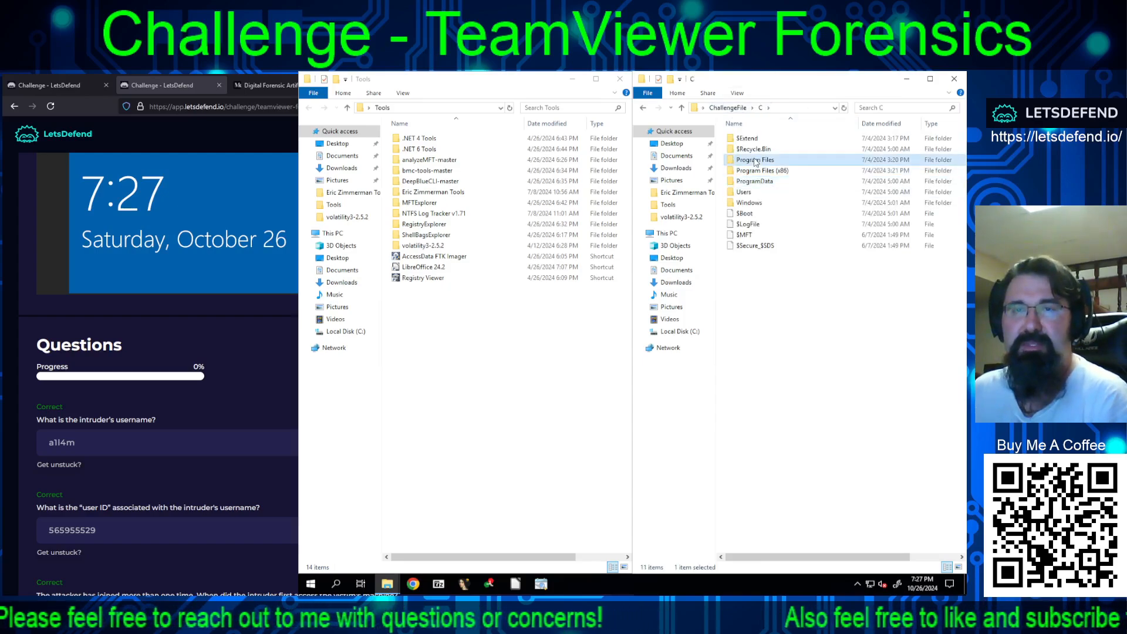
pyautogui.doubleClick(741, 250)
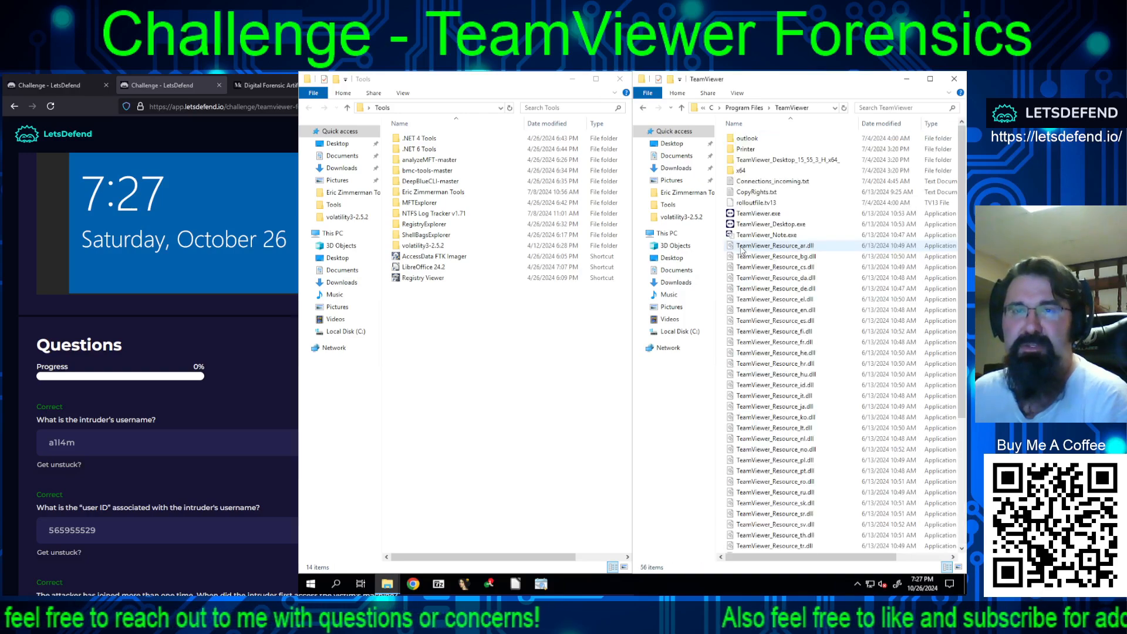
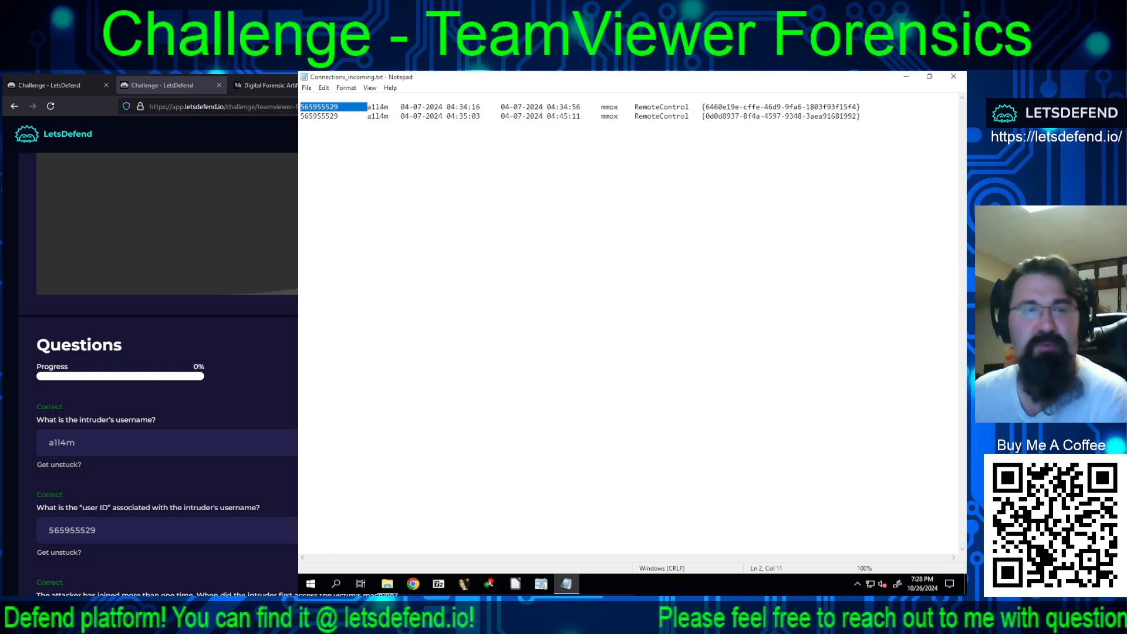
# Examine the start times of both sessions in Connections_incoming.txt against the session questions of the challenge
pyautogui.scroll(-6, 159, 352)
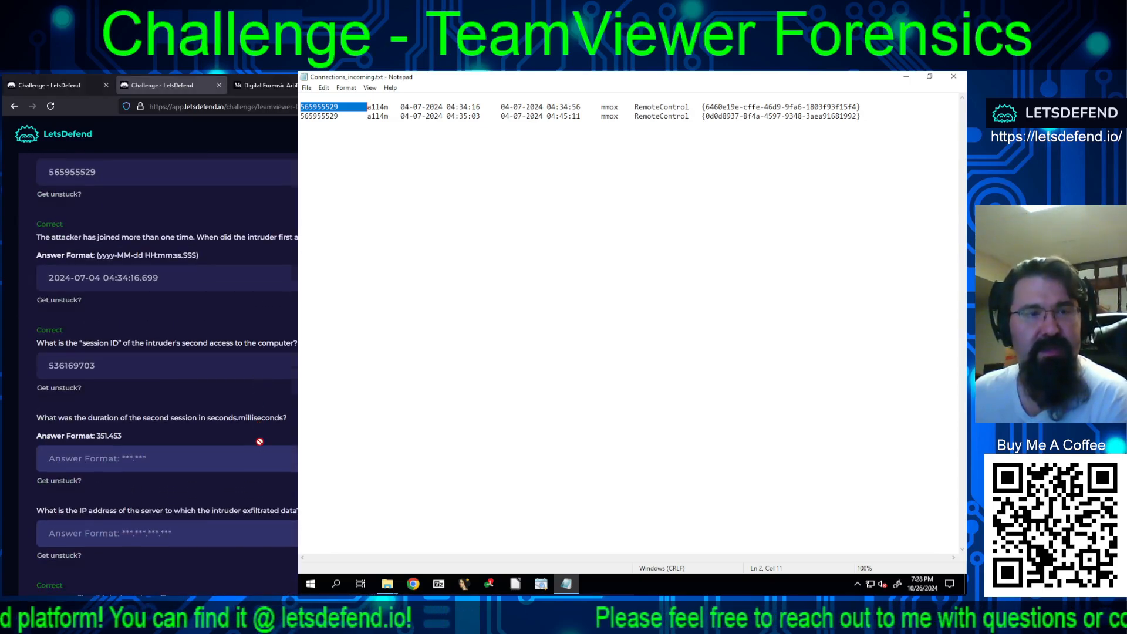
pyautogui.scroll(-1, 159, 352)
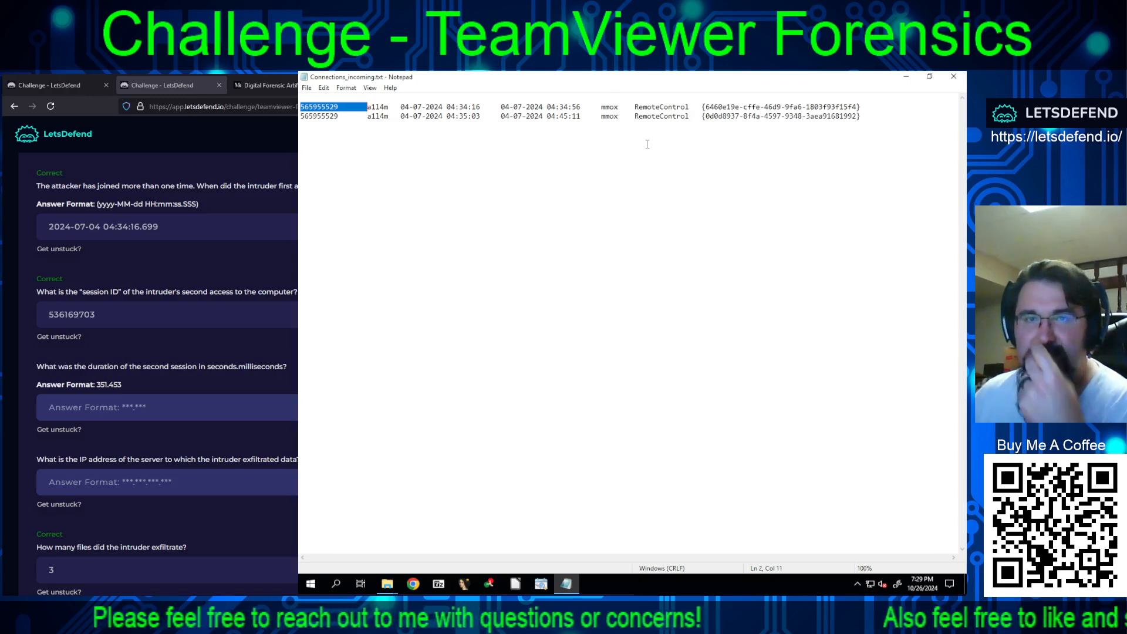
pyautogui.moveTo(477, 116); pyautogui.dragTo(444, 116)
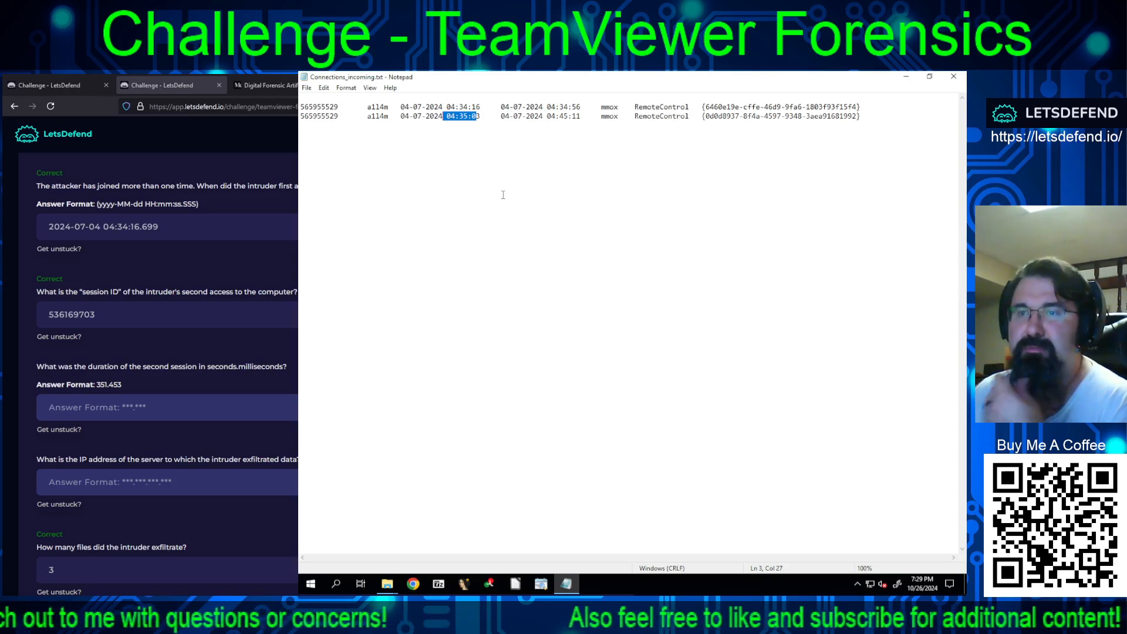
pyautogui.moveTo(480, 107); pyautogui.dragTo(410, 108)
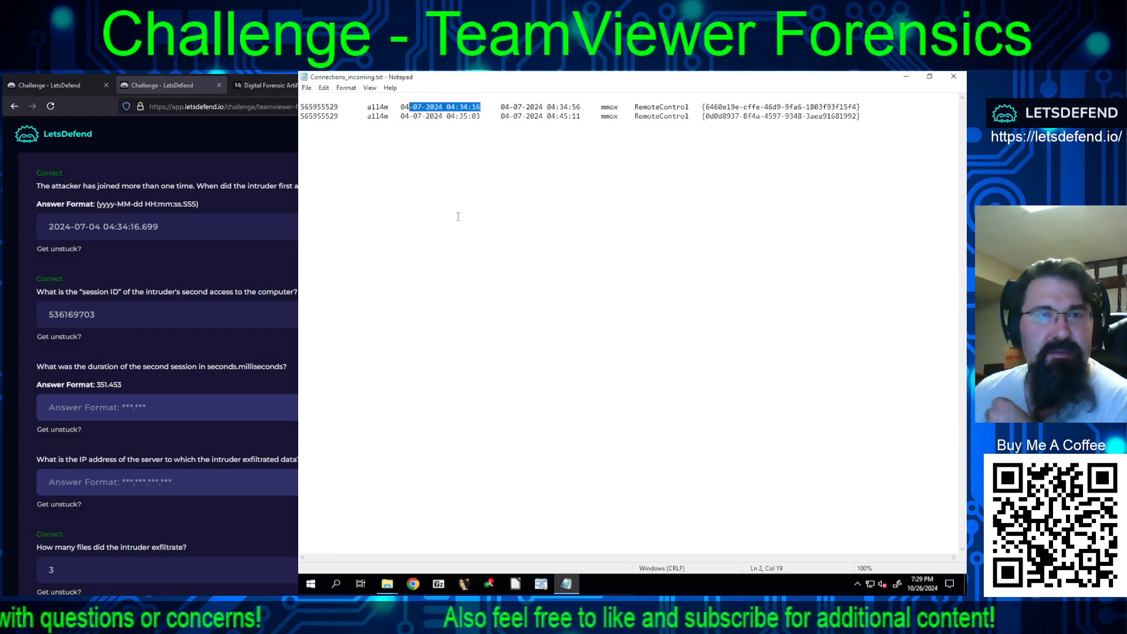
pyautogui.click(401, 107)
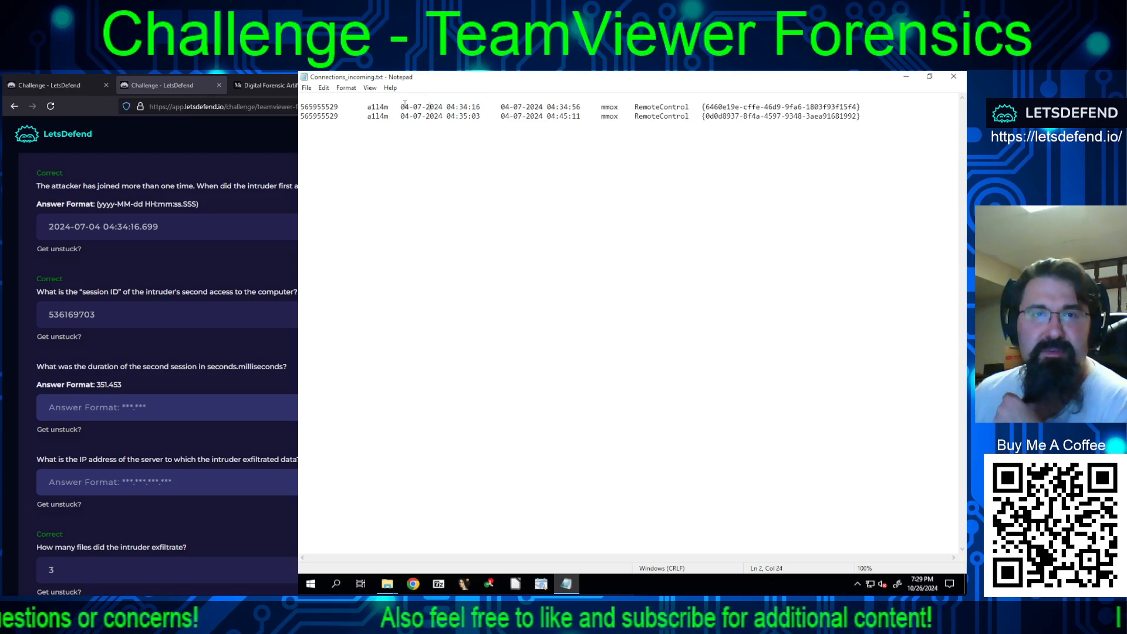
# Highlight the first session's start time in Connections_incoming.txt and close the file
pyautogui.hotkey('shift', 'Home')
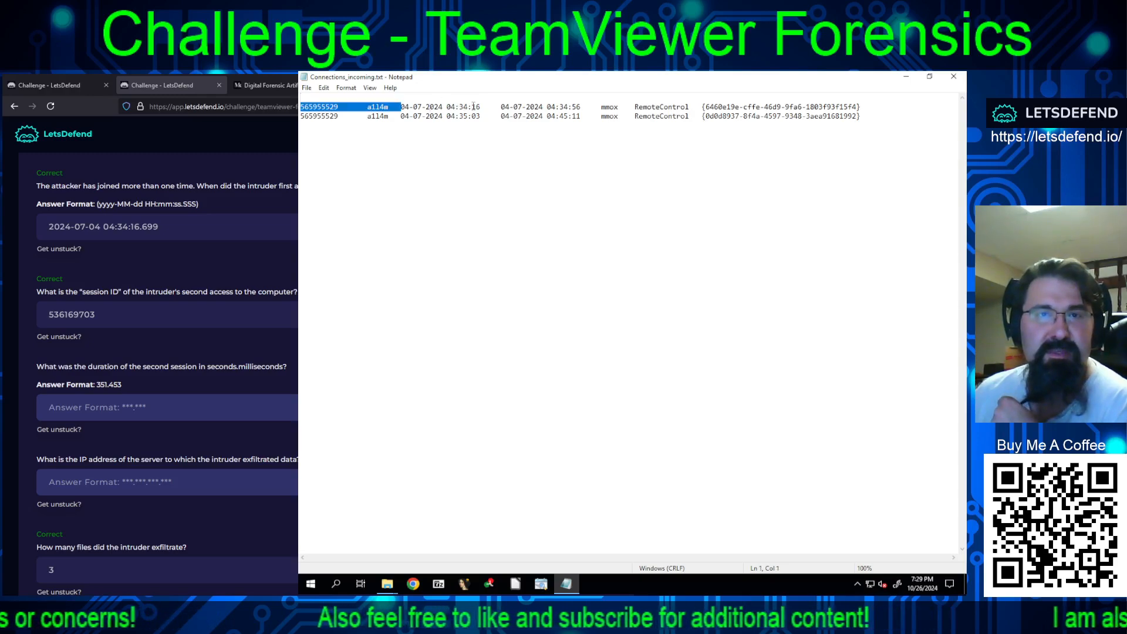
pyautogui.keyDown('shift'); pyautogui.click(481, 107); pyautogui.keyUp('shift')
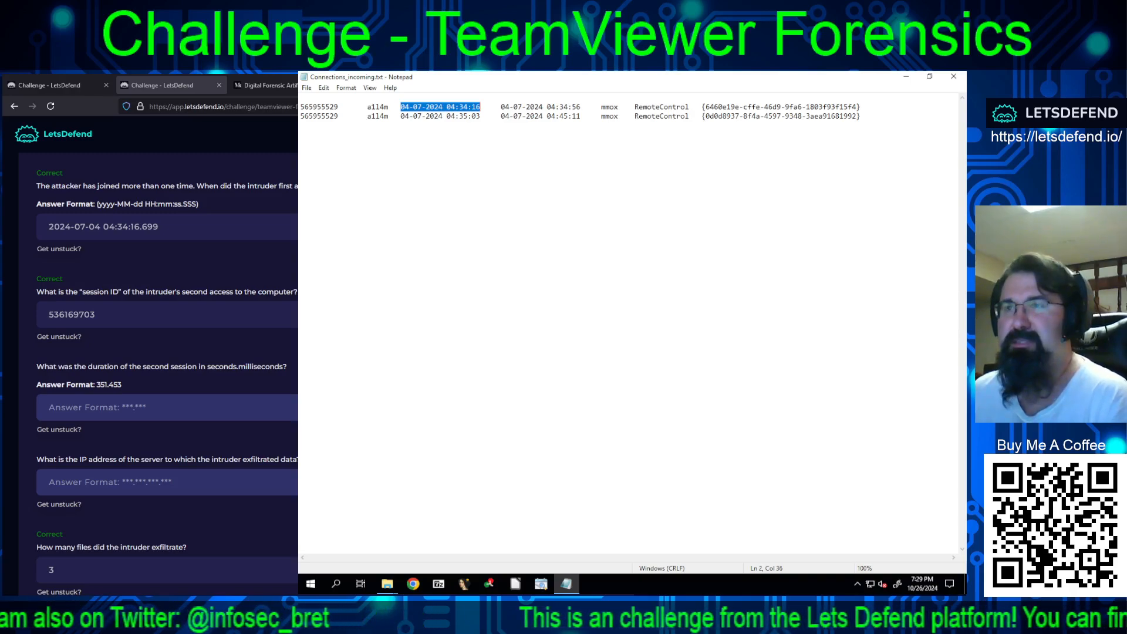
pyautogui.click(953, 77)
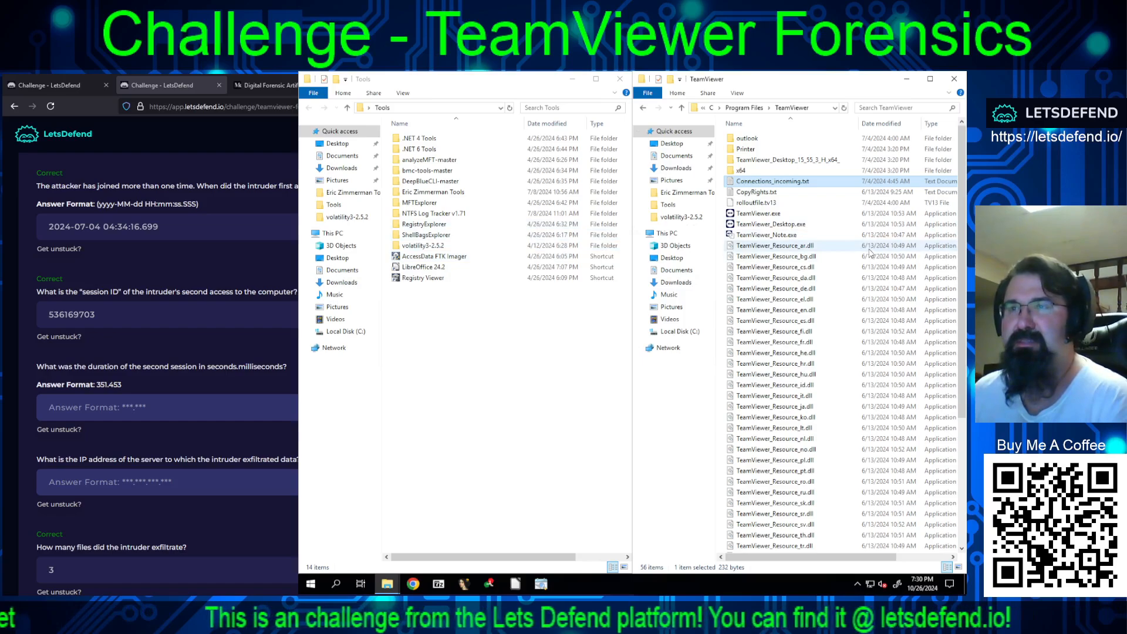
# Open TeamViewer15_Logfile.log from the extracted TeamViewer folder and maximize its window
pyautogui.scroll(-6, 845, 276)
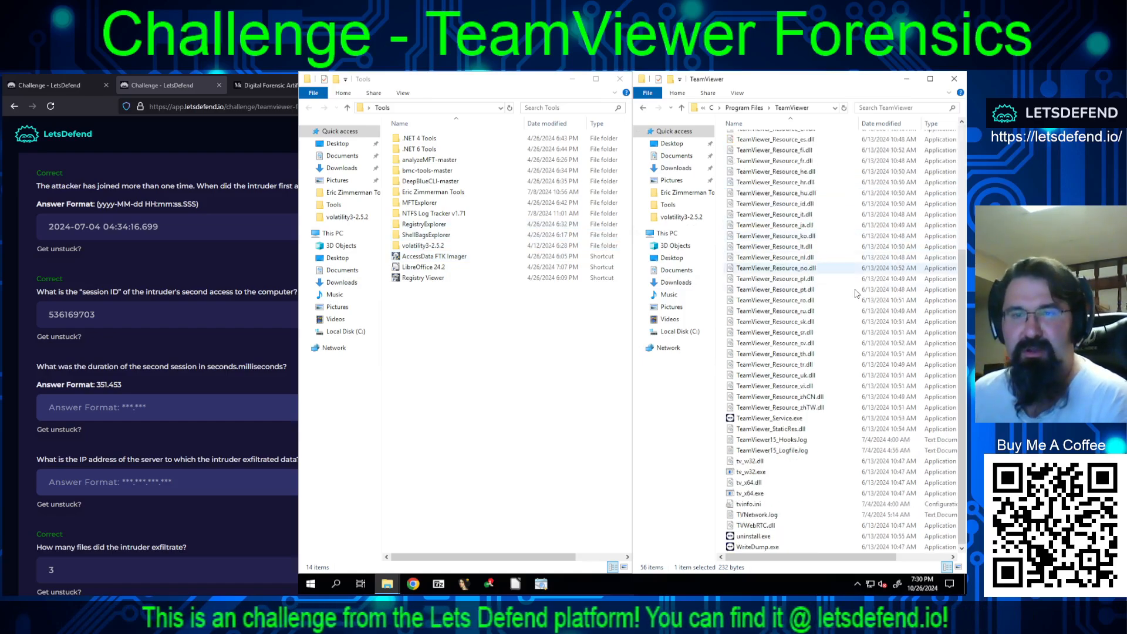
pyautogui.doubleClick(788, 450)
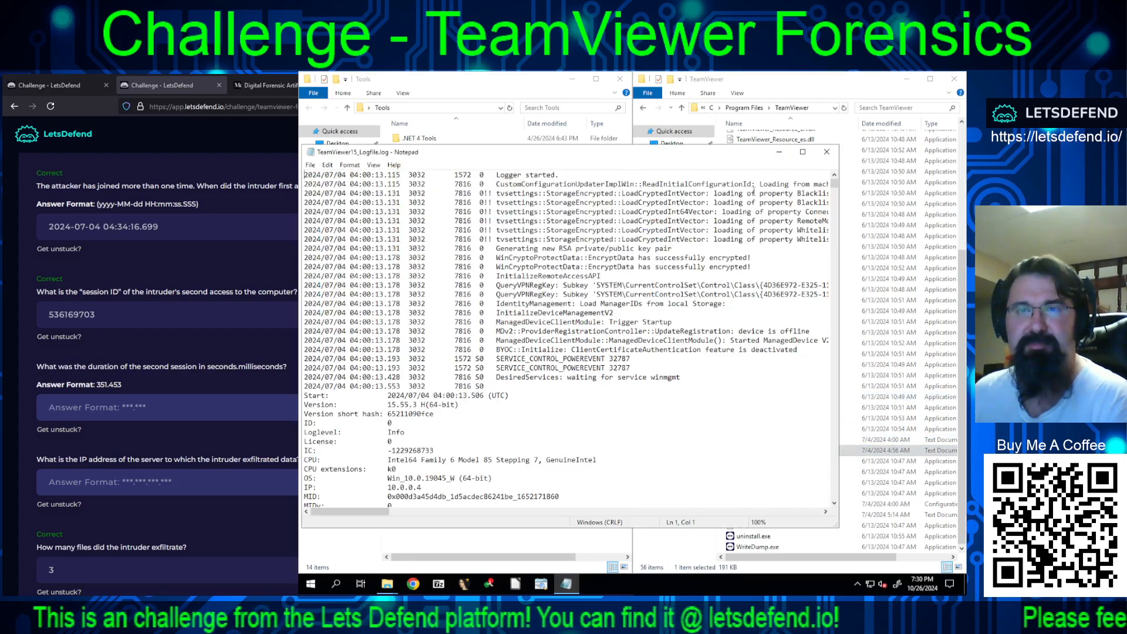
pyautogui.click(803, 152)
# Read the Medium article on TeamViewer artifacts for the log paths, the Connections_incoming.txt fields and the log file's connection keywords
pyautogui.click(266, 85)
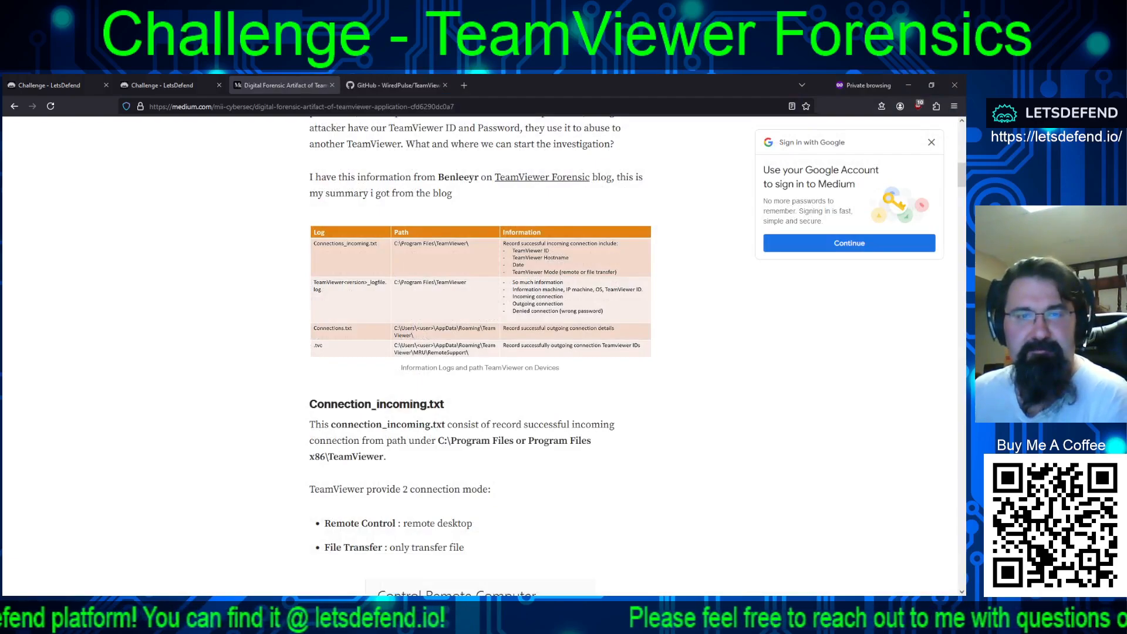
pyautogui.scroll(3, 480, 352)
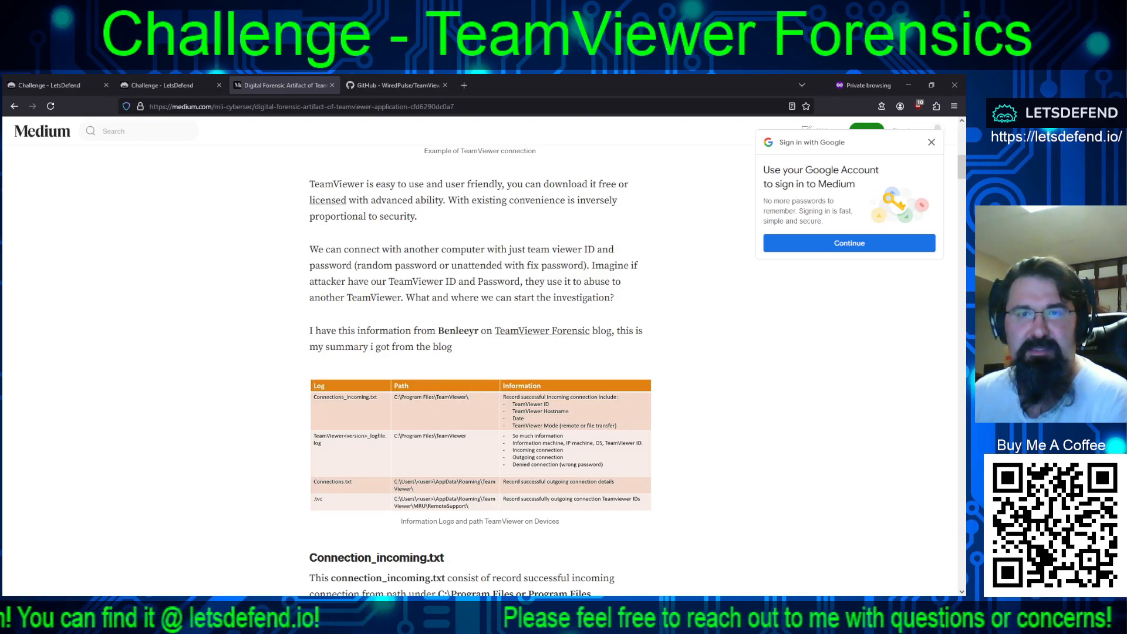
pyautogui.scroll(-6, 479, 352)
pyautogui.scroll(-9, 479, 352)
pyautogui.scroll(4, 479, 352)
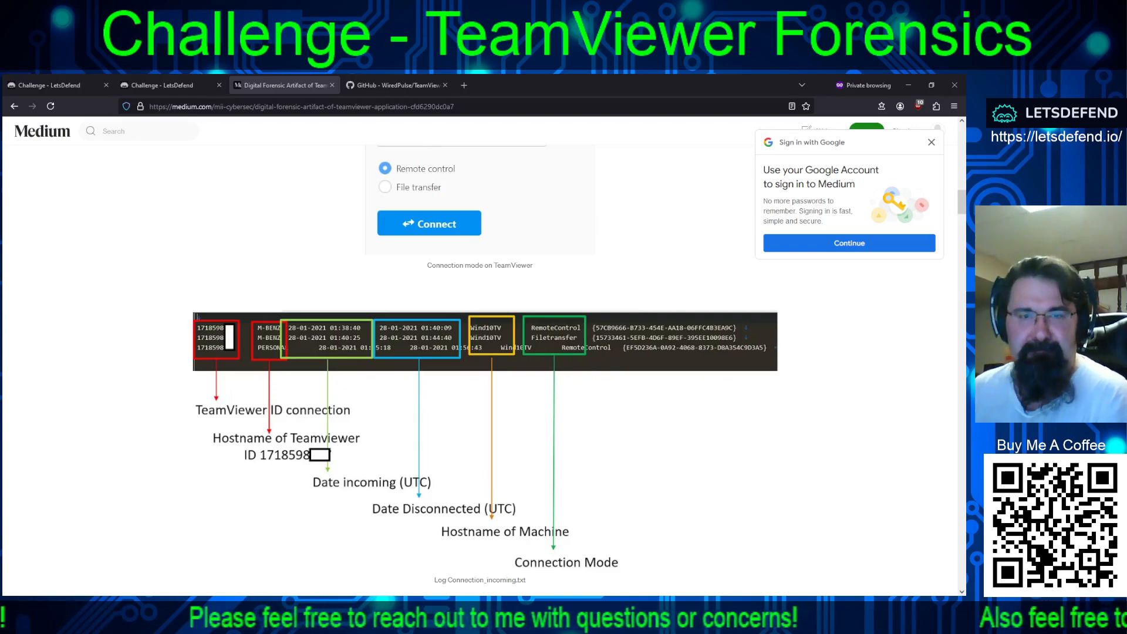
pyautogui.scroll(-4, 480, 352)
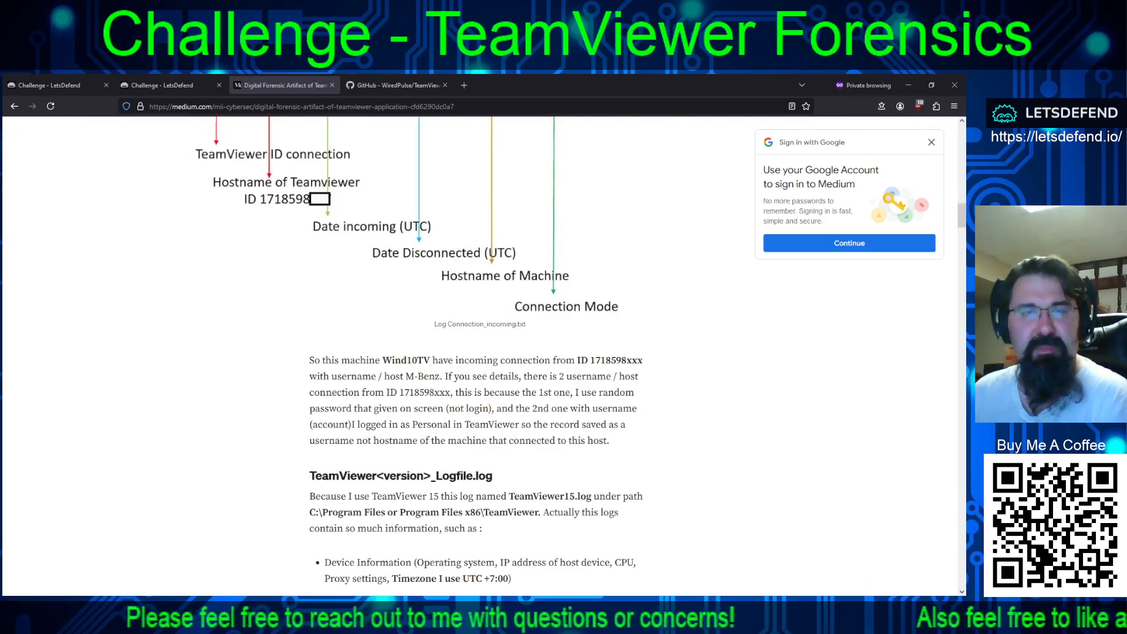
pyautogui.scroll(-8, 479, 352)
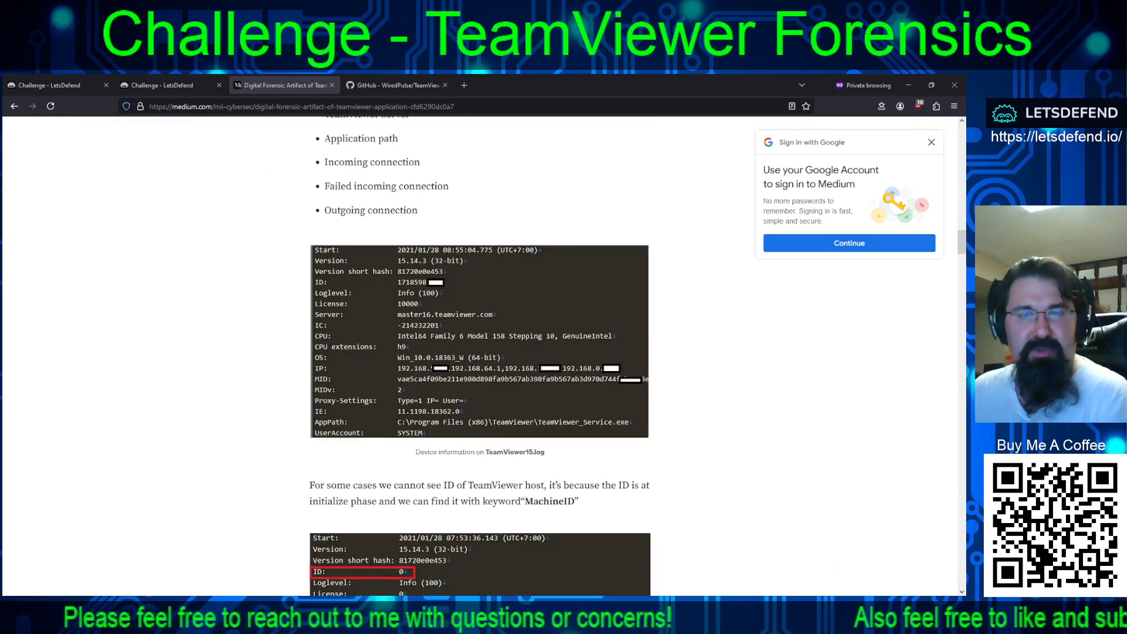
pyautogui.scroll(-4, 480, 352)
pyautogui.scroll(-8, 479, 353)
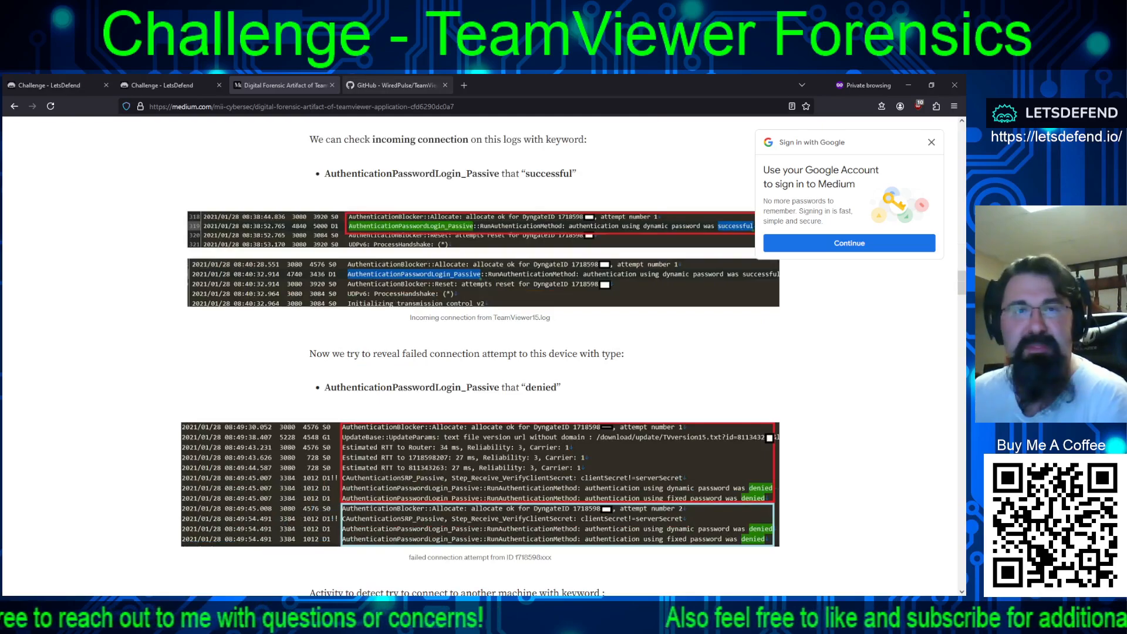
# Read the Logs of Interest in the WiredPulse TeamViewer_Forensics README on GitHub, marking the TeamViewer15_Logfile_OLD.log path
pyautogui.click(395, 85)
pyautogui.scroll(-1, 456, 390)
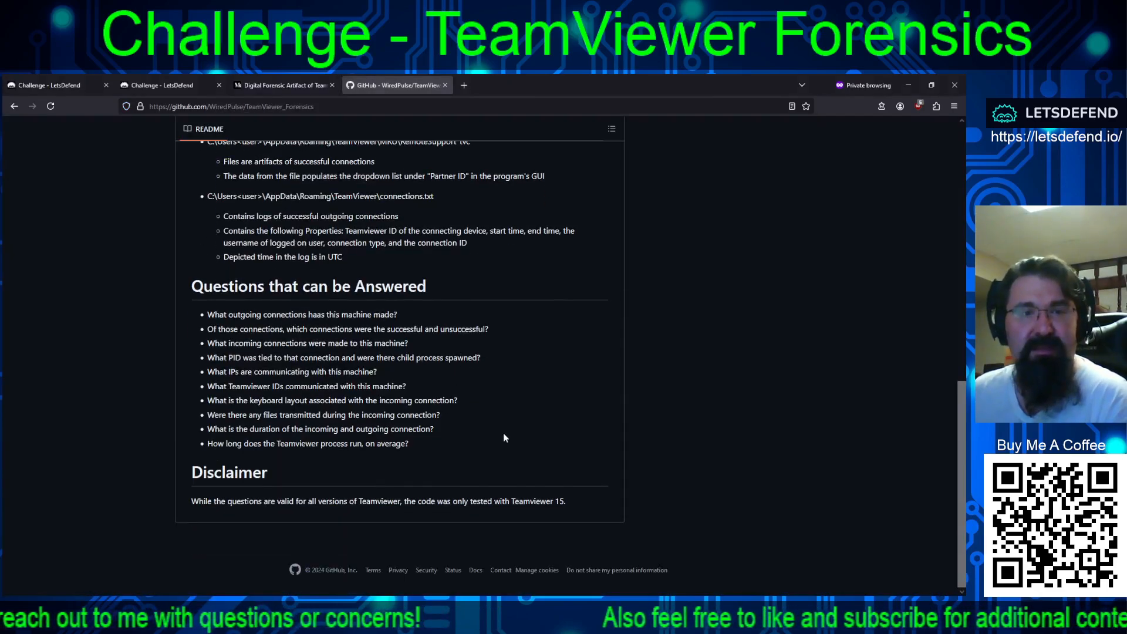
pyautogui.scroll(6, 502, 432)
pyautogui.scroll(4, 520, 406)
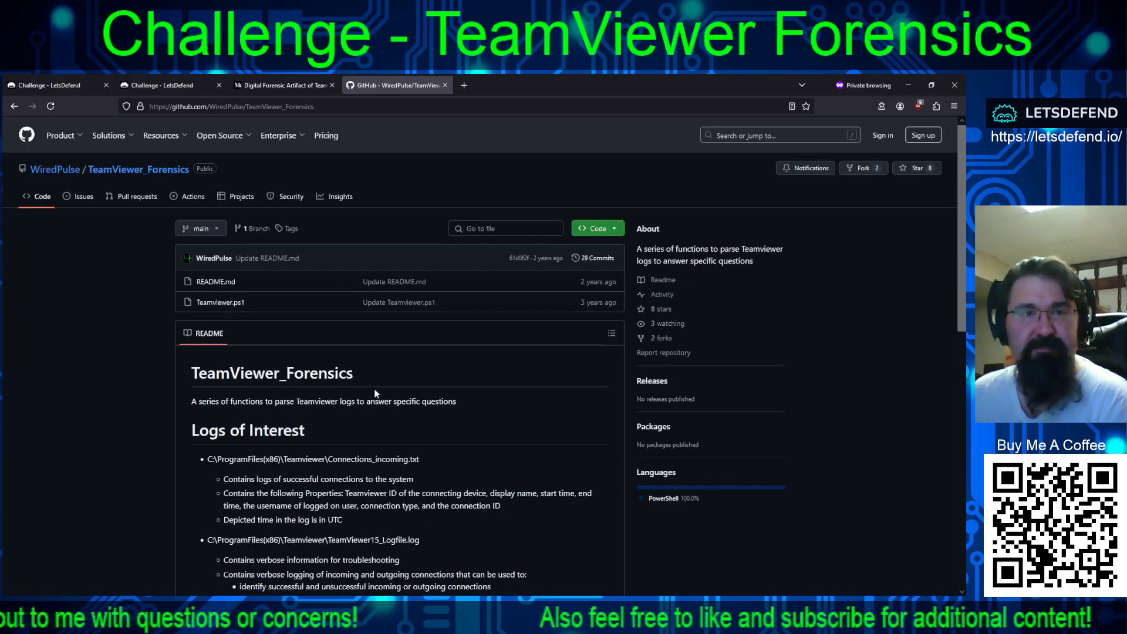
pyautogui.scroll(-3, 376, 402)
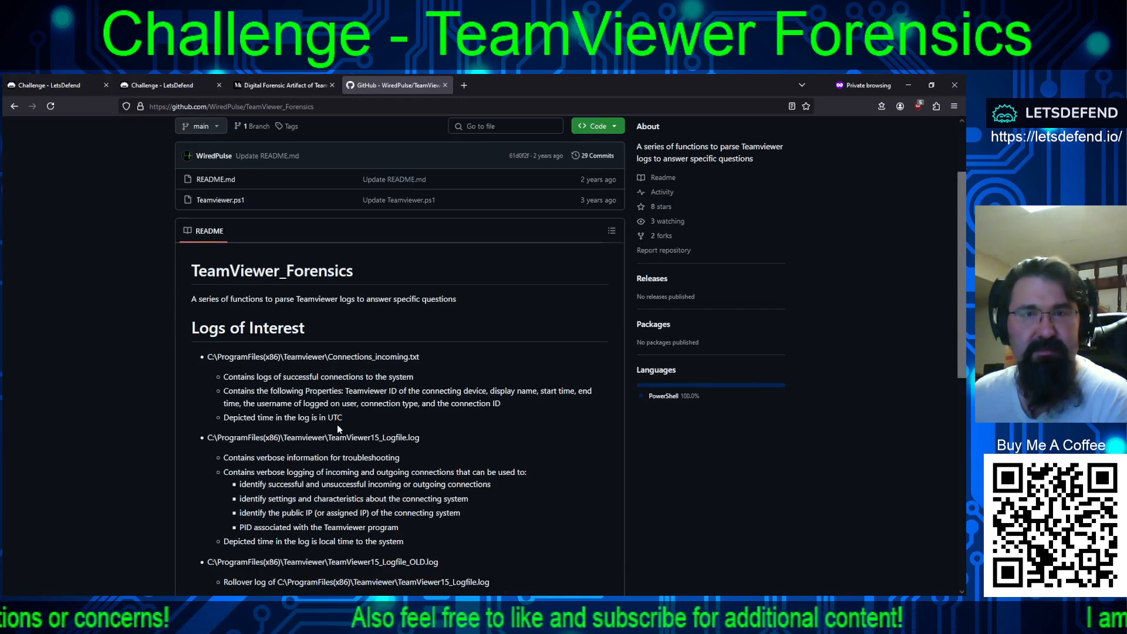
pyautogui.scroll(-10, 364, 418)
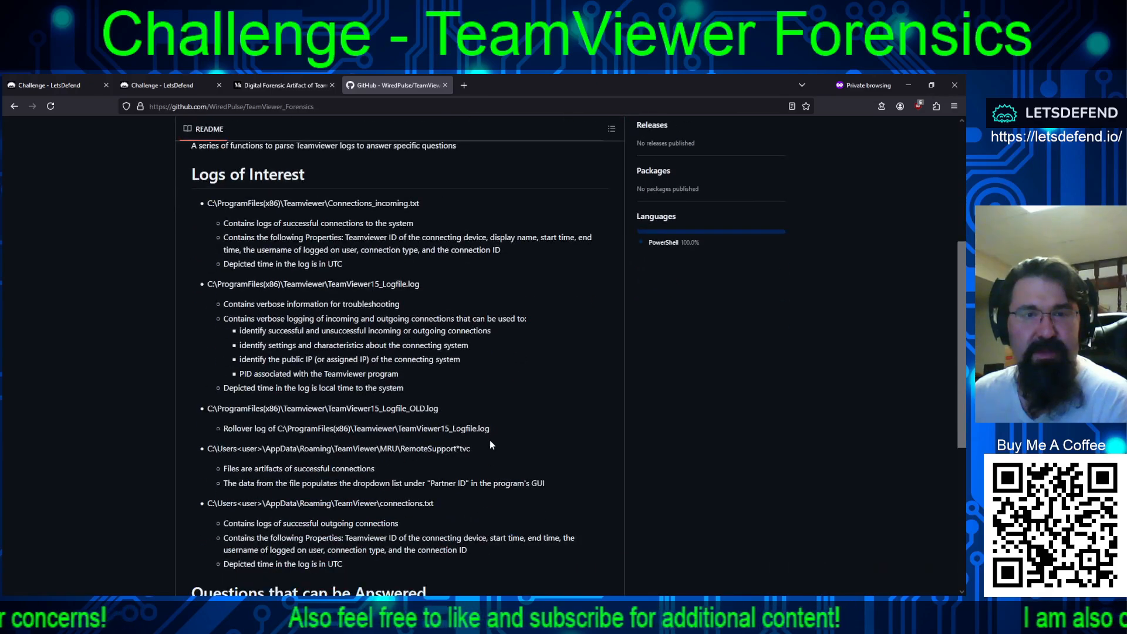
pyautogui.scroll(4, 462, 447)
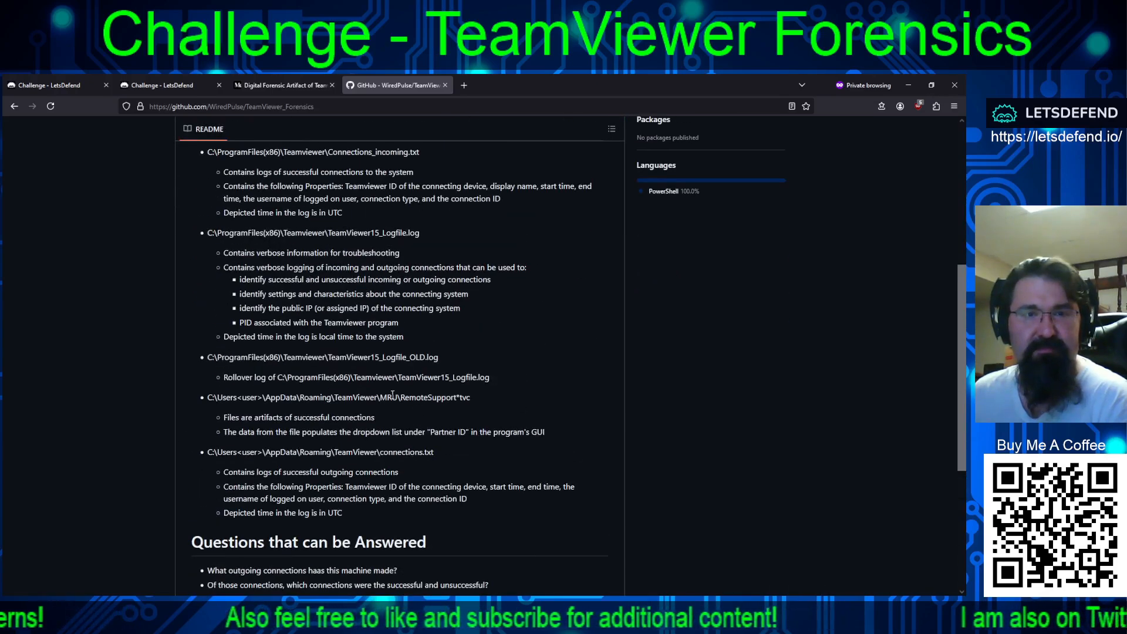
pyautogui.moveTo(422, 357); pyautogui.dragTo(314, 357)
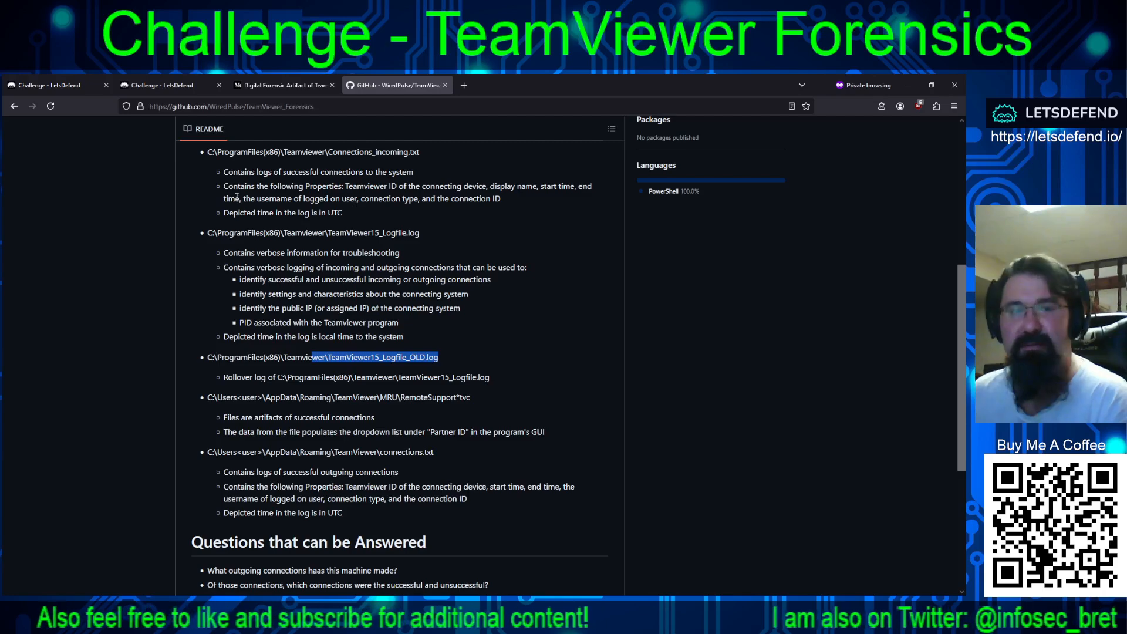
# Return to the LetsDefend challenge and review its answered and open questions, ending at the second session's duration
pyautogui.click(147, 86)
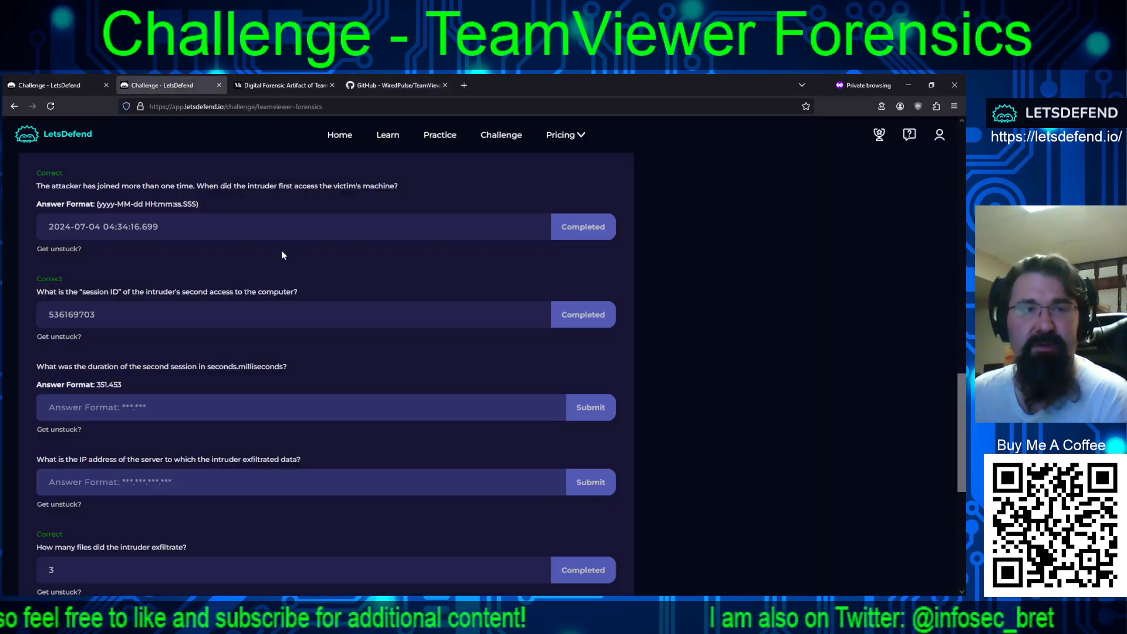
pyautogui.scroll(-4, 282, 356)
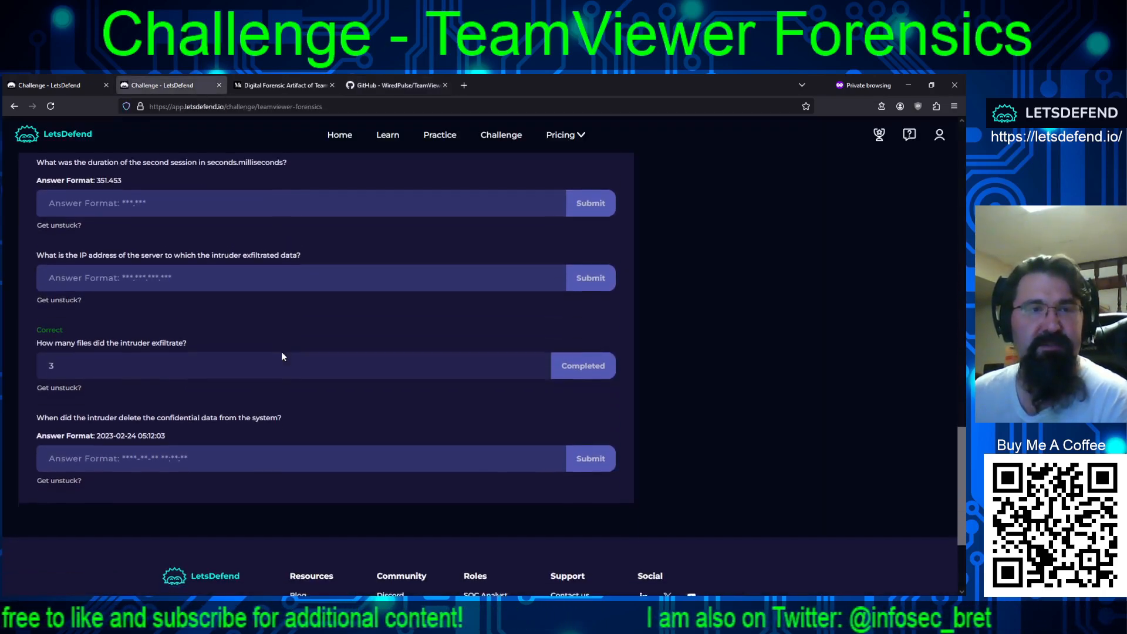
pyautogui.scroll(8, 282, 356)
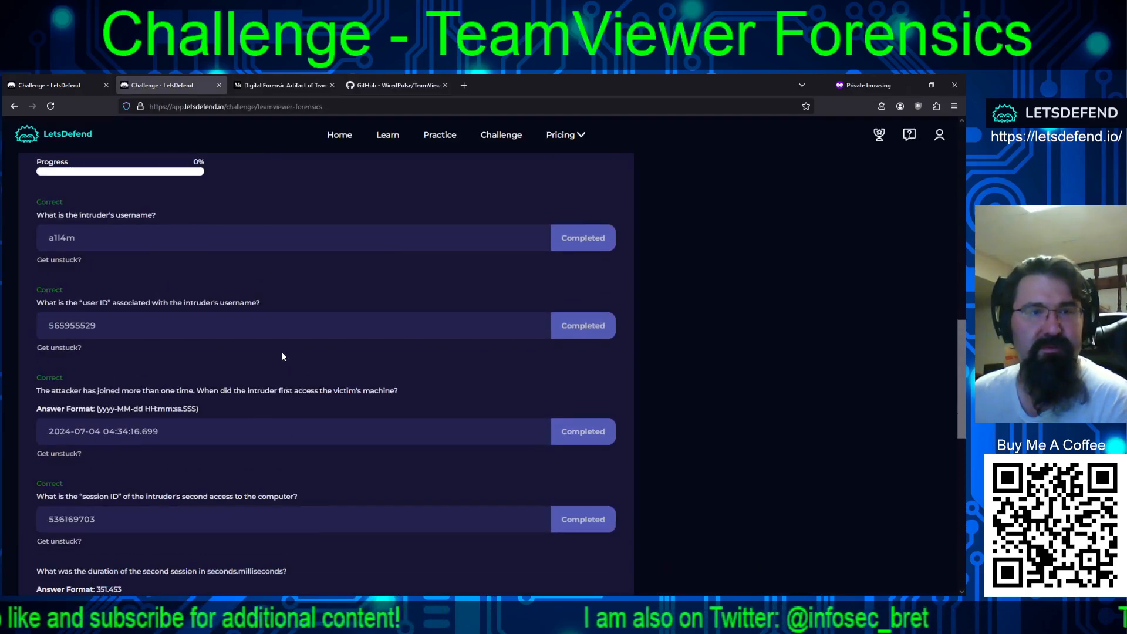
pyautogui.scroll(-5, 337, 357)
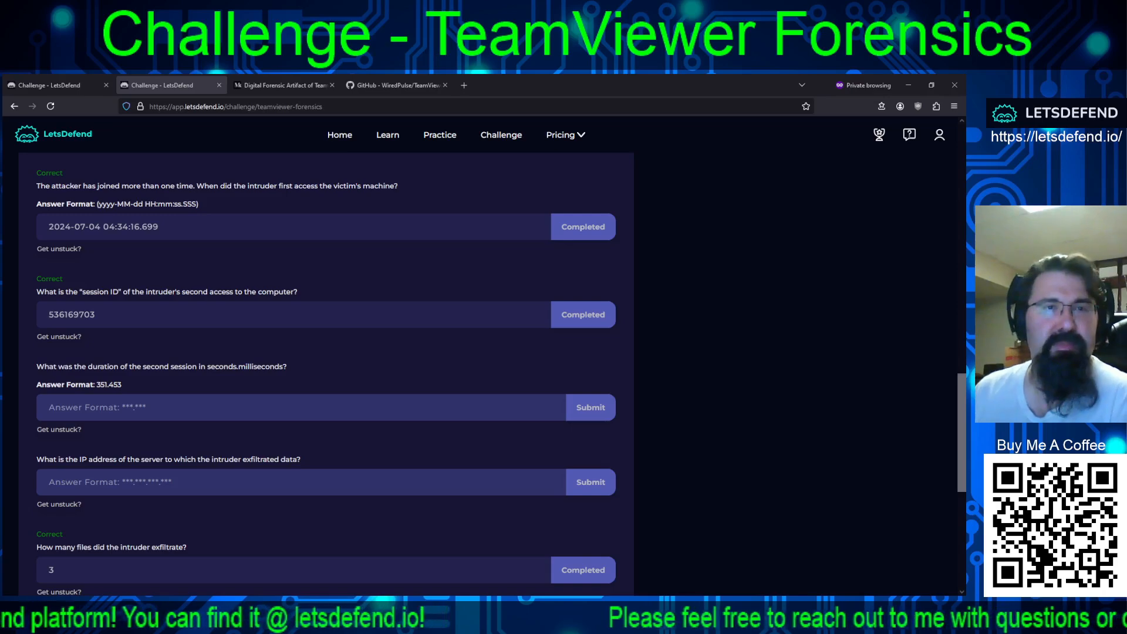
# Search Google in a new tab for "how many seconds in 10 minutes 7 seconds"
pyautogui.click(470, 85)
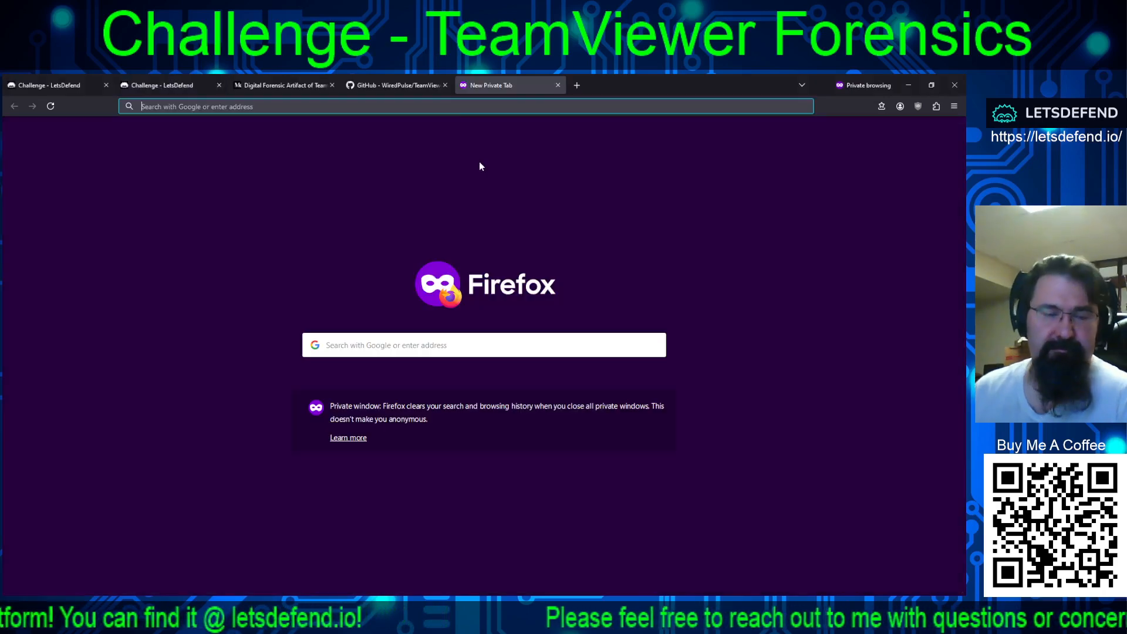
pyautogui.write('how man')
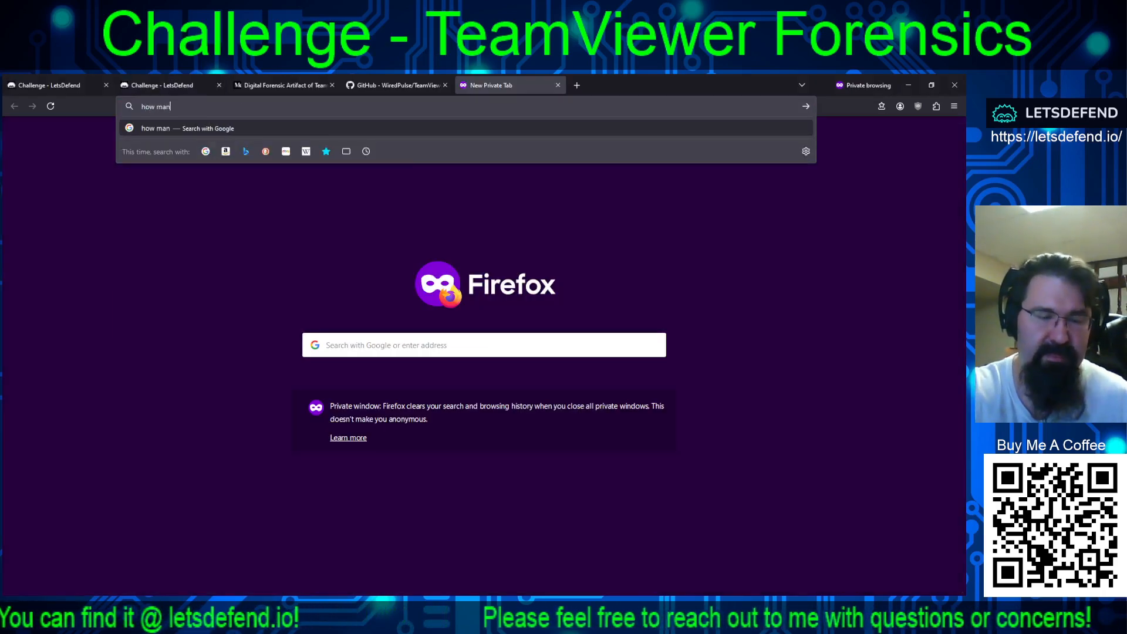
pyautogui.write('y seconds in')
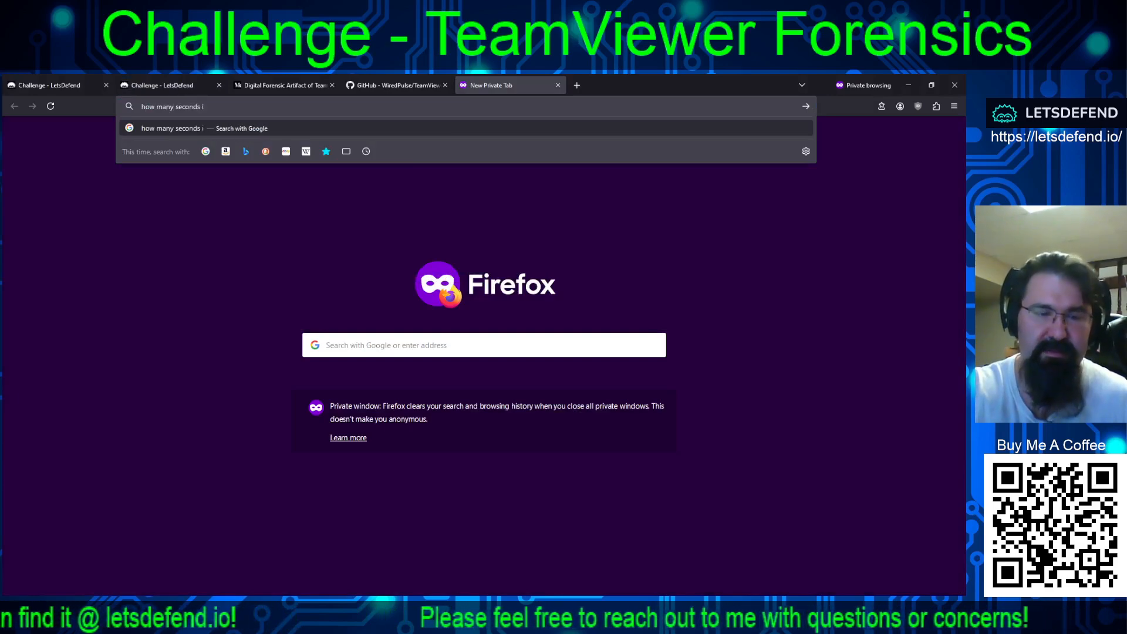
pyautogui.write('minuts')
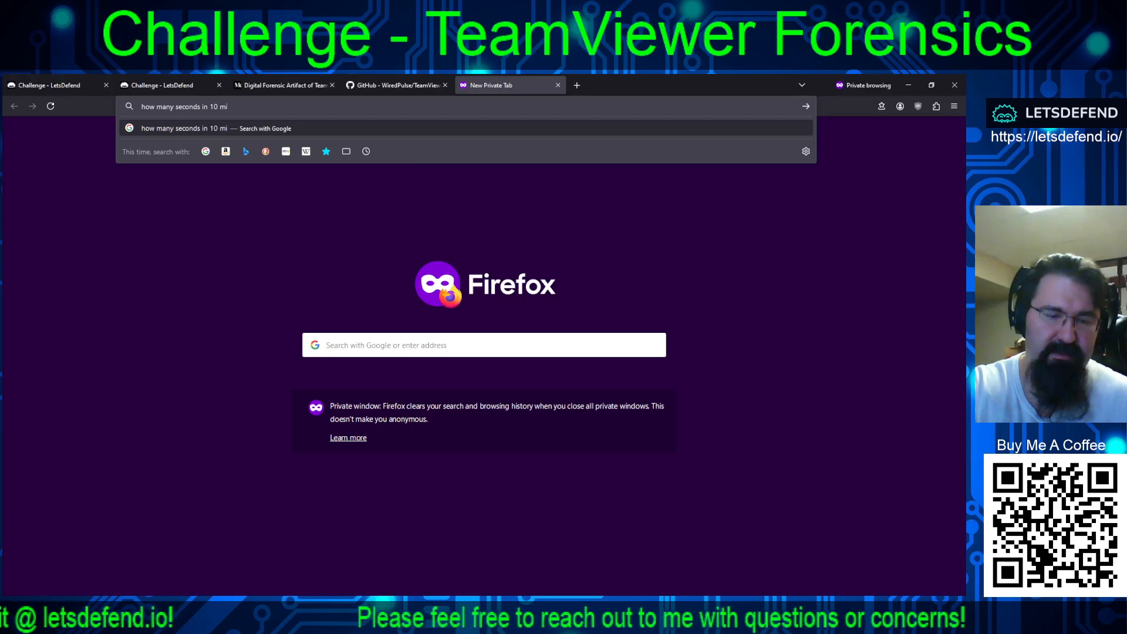
pyautogui.press('BackSpace')
pyautogui.press('BackSpace')
pyautogui.write('te')
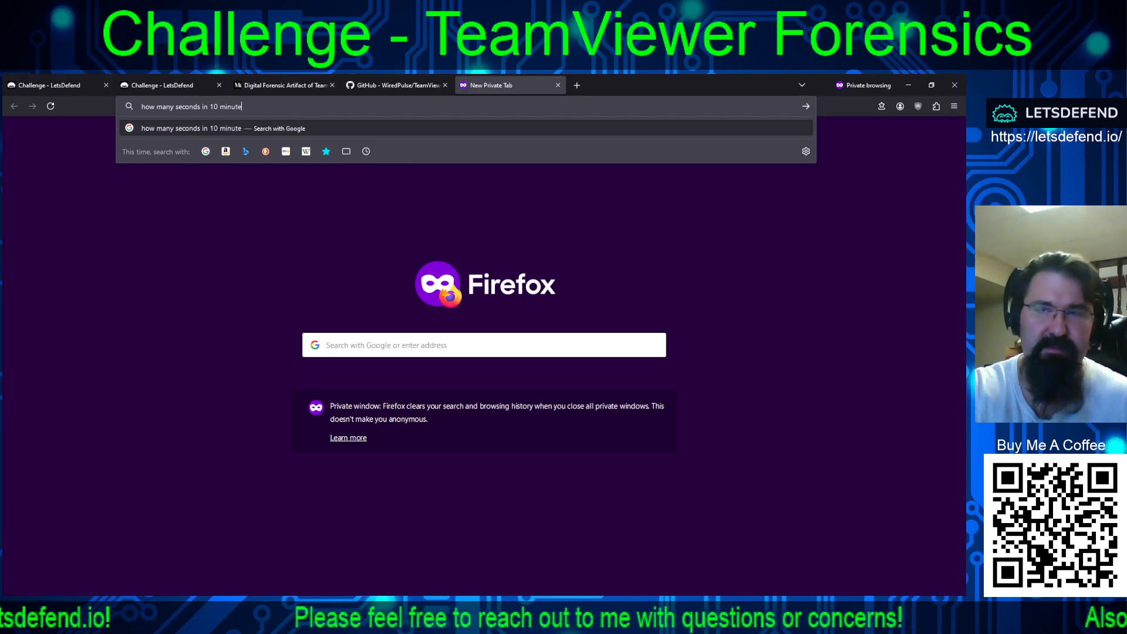
pyautogui.write('s 7 seconds')
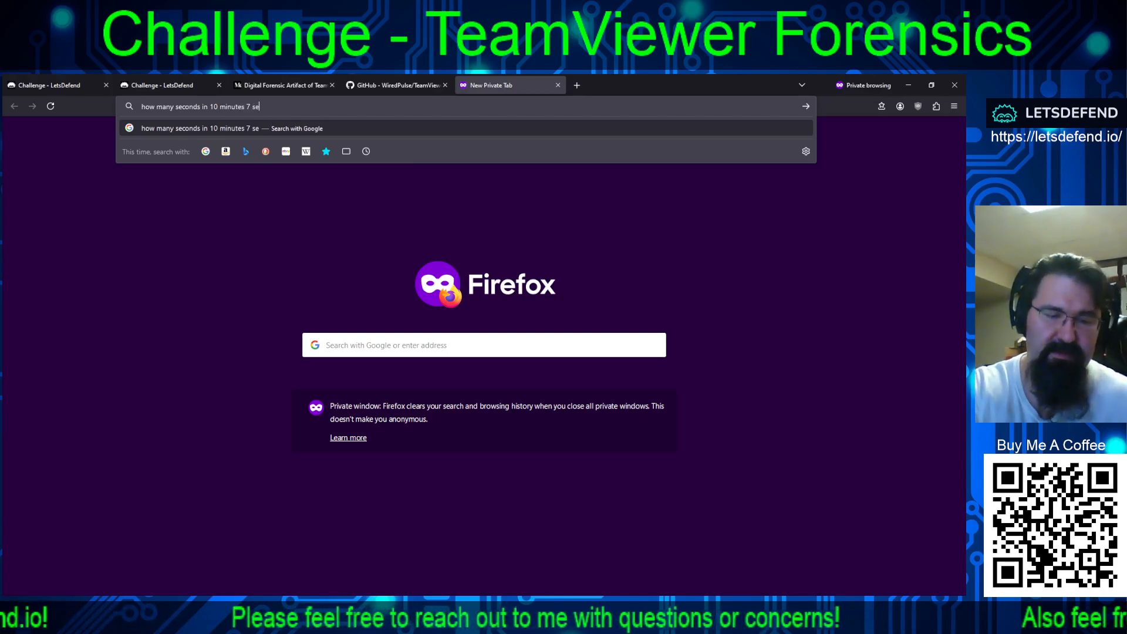
pyautogui.press('Return')
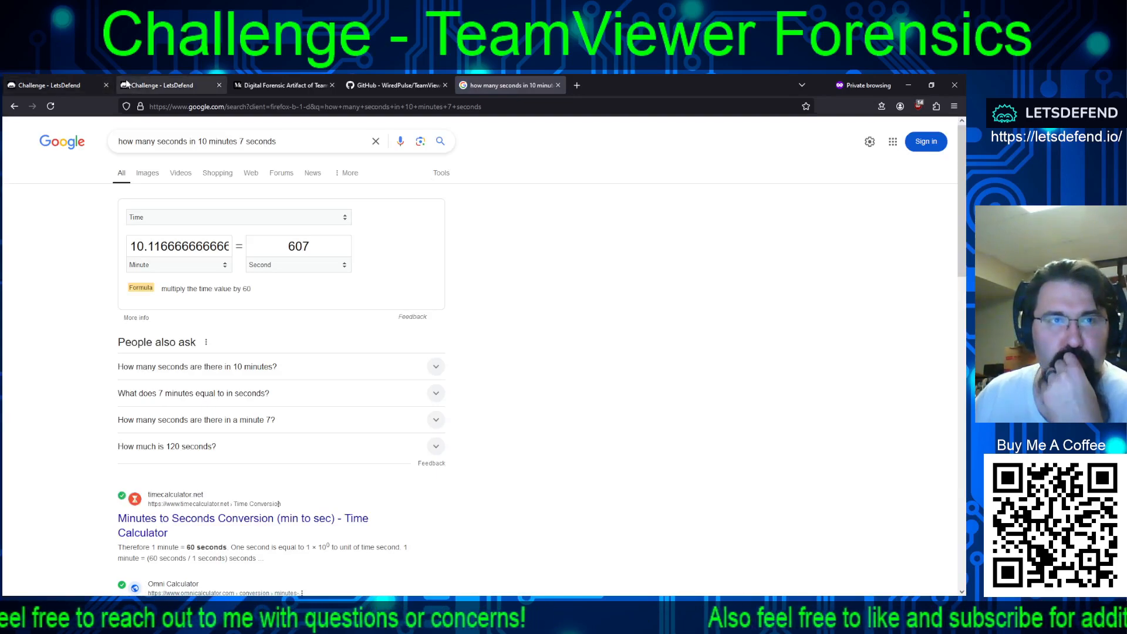
# Submit 607.571 as the duration of the second session in the challenge and minimize the Notepad++ notes to uncover the TeamViewer log
pyautogui.click(136, 81)
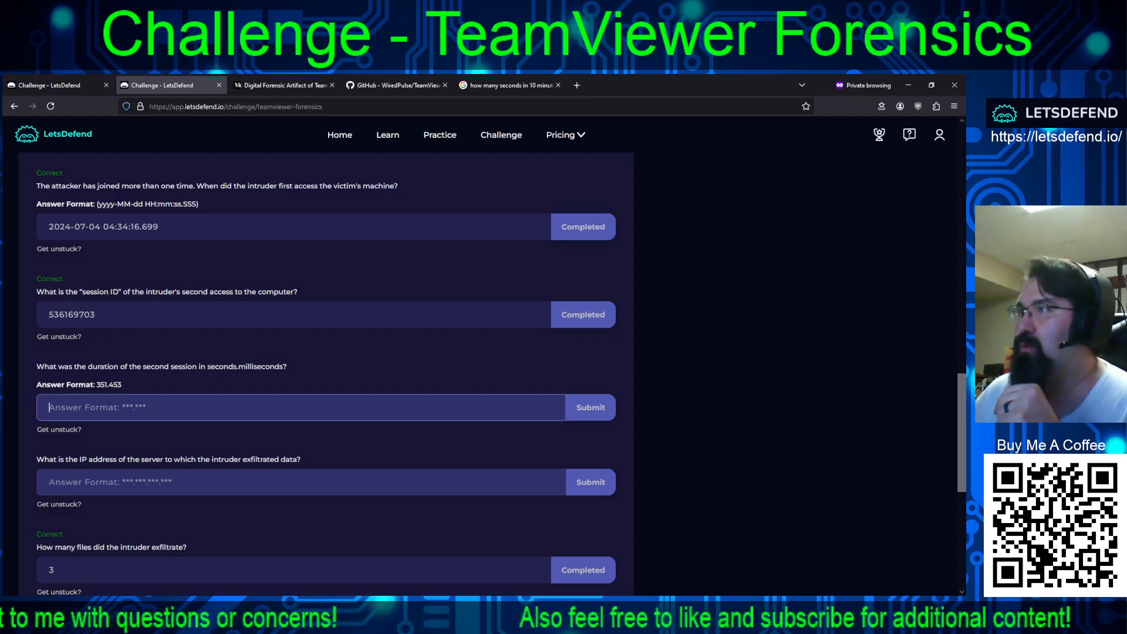
pyautogui.hotkey('alt', 'Tab')
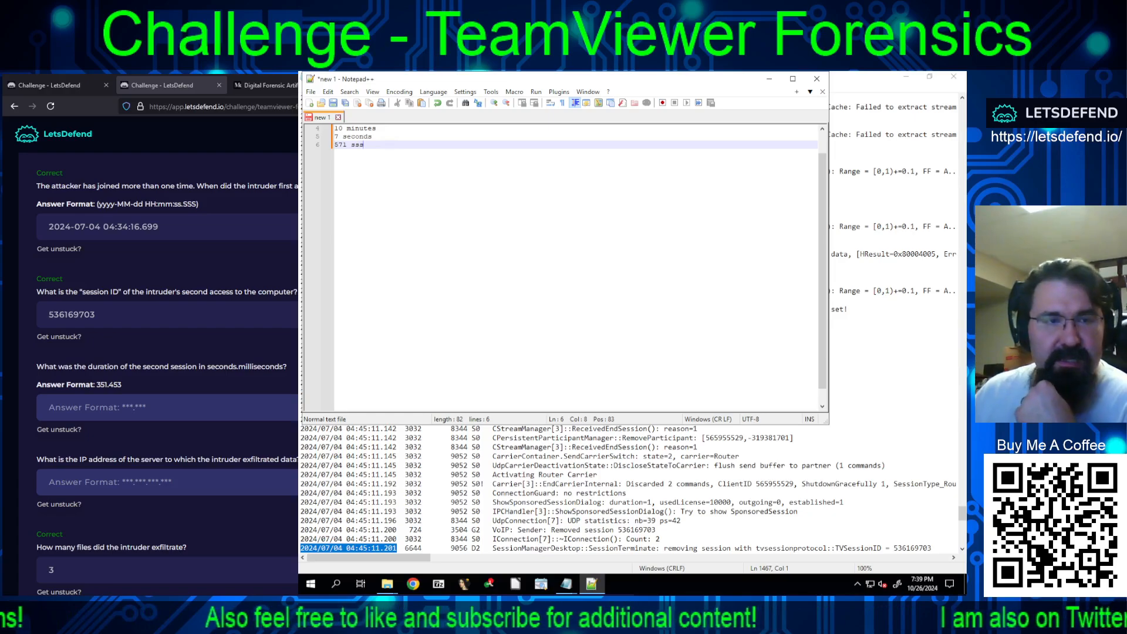
pyautogui.click(167, 407)
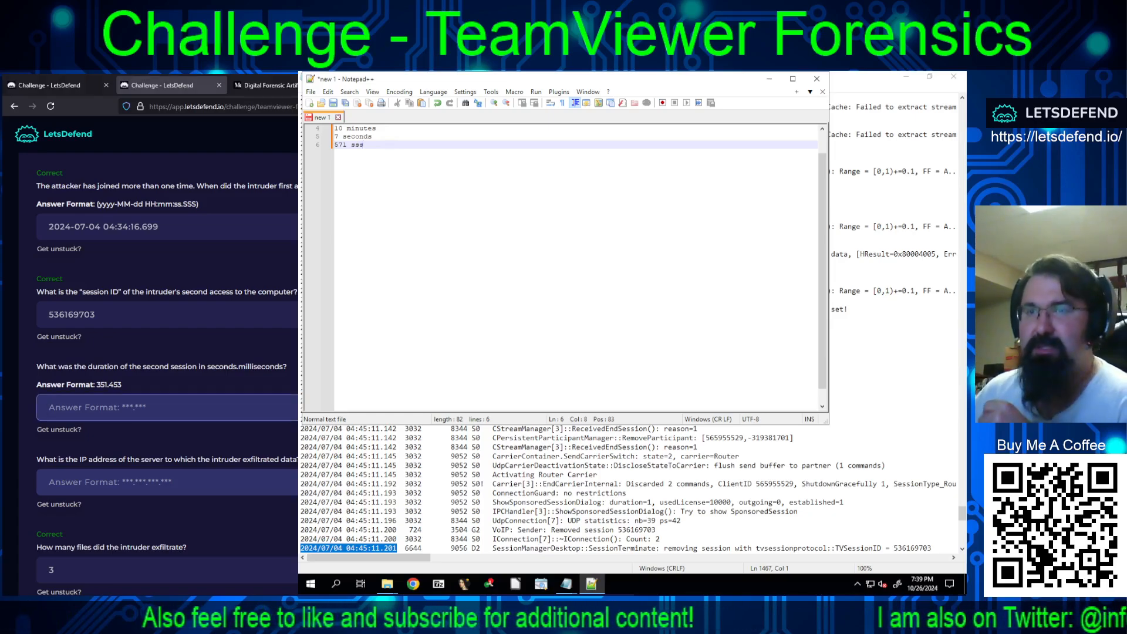
pyautogui.write('607.571')
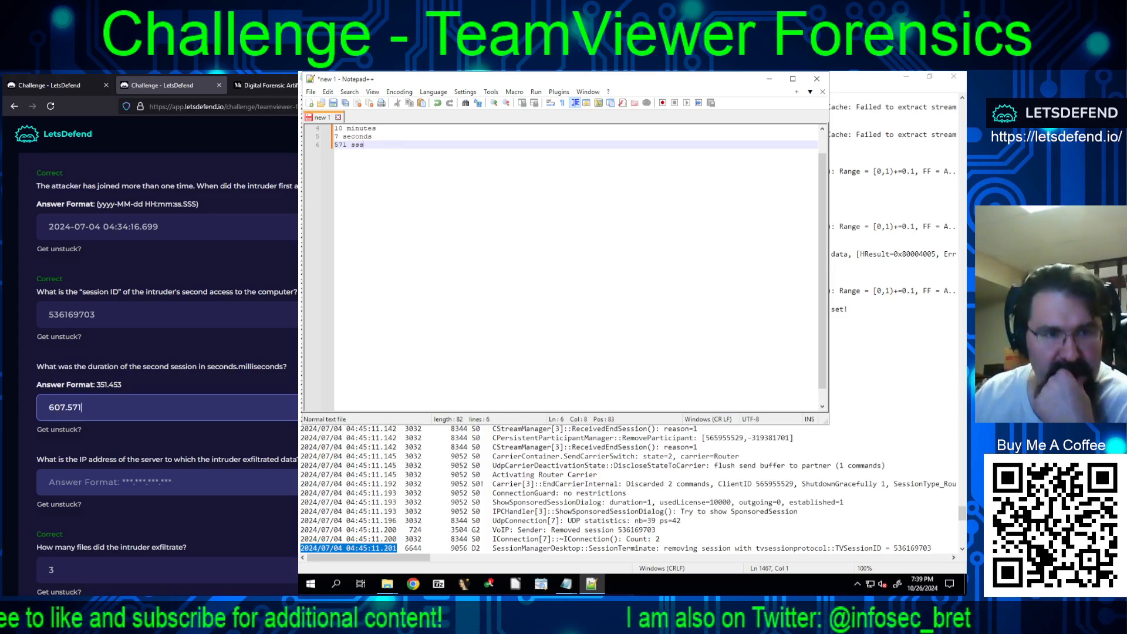
pyautogui.press('Return')
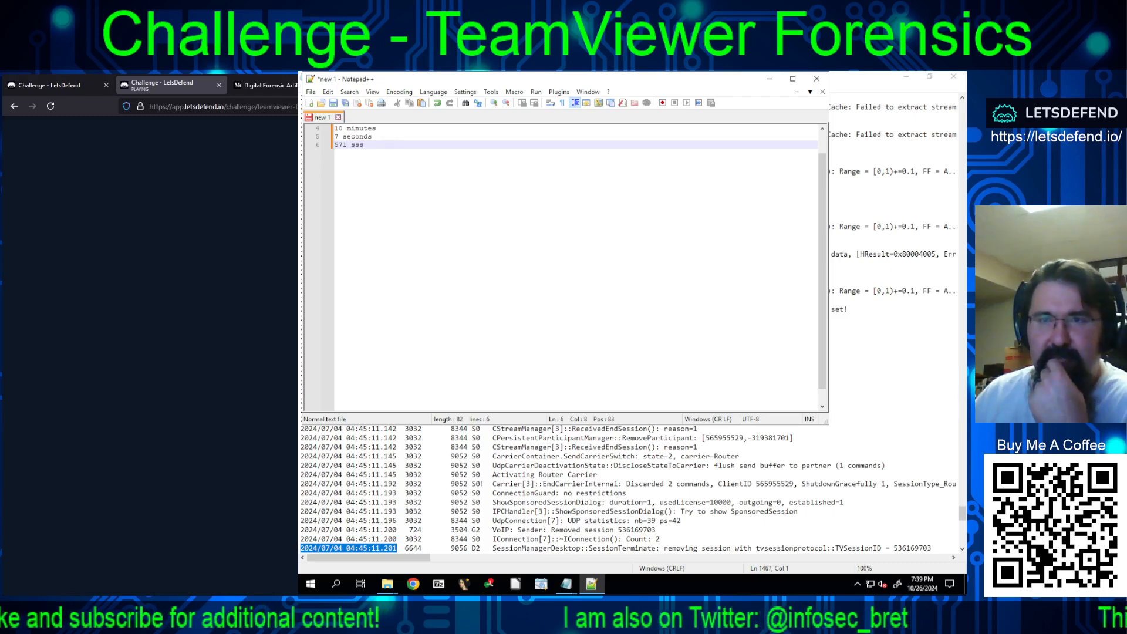
pyautogui.scroll(-3, 168, 358)
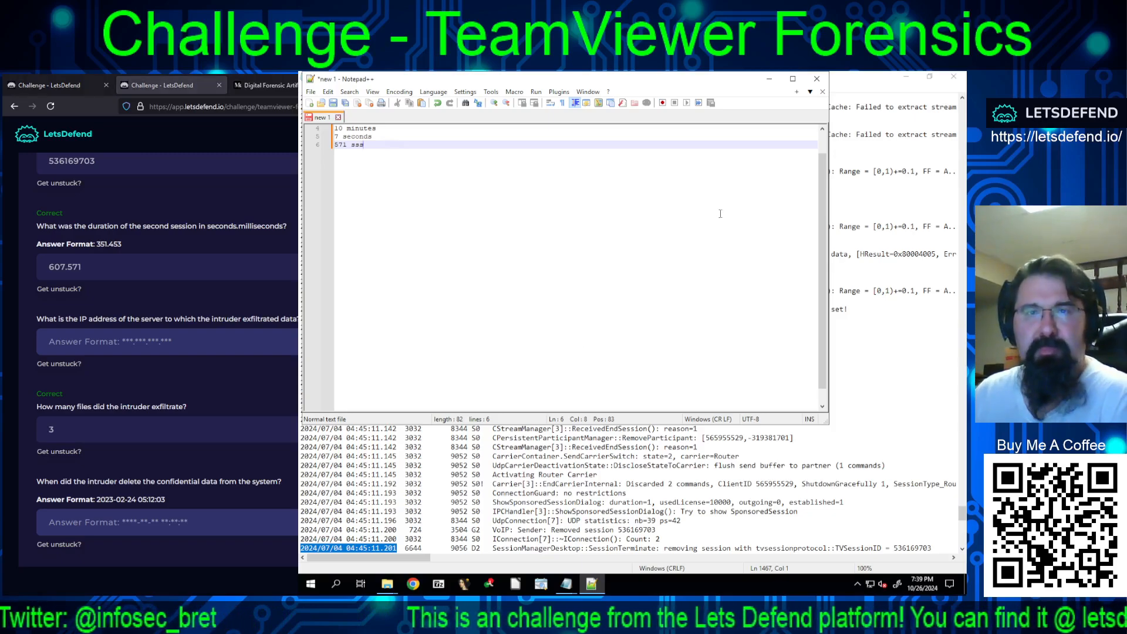
pyautogui.click(769, 78)
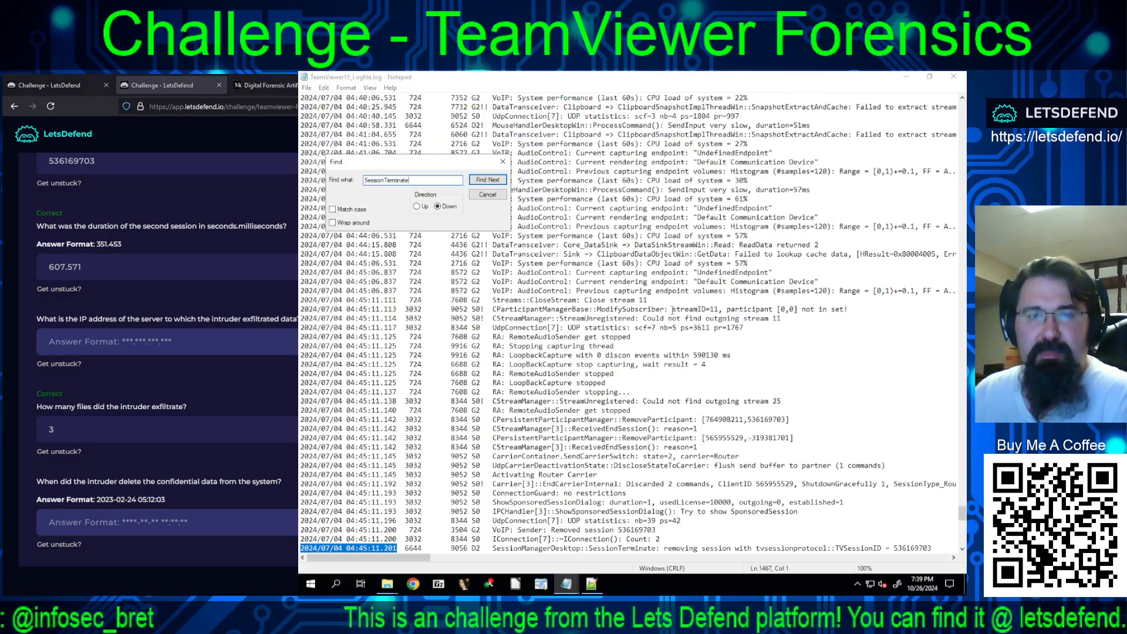
# Read the remaining entries of TeamViewer15_Logfile.log from the second session's termination to the end of the file
pyautogui.scroll(-15, 716, 317)
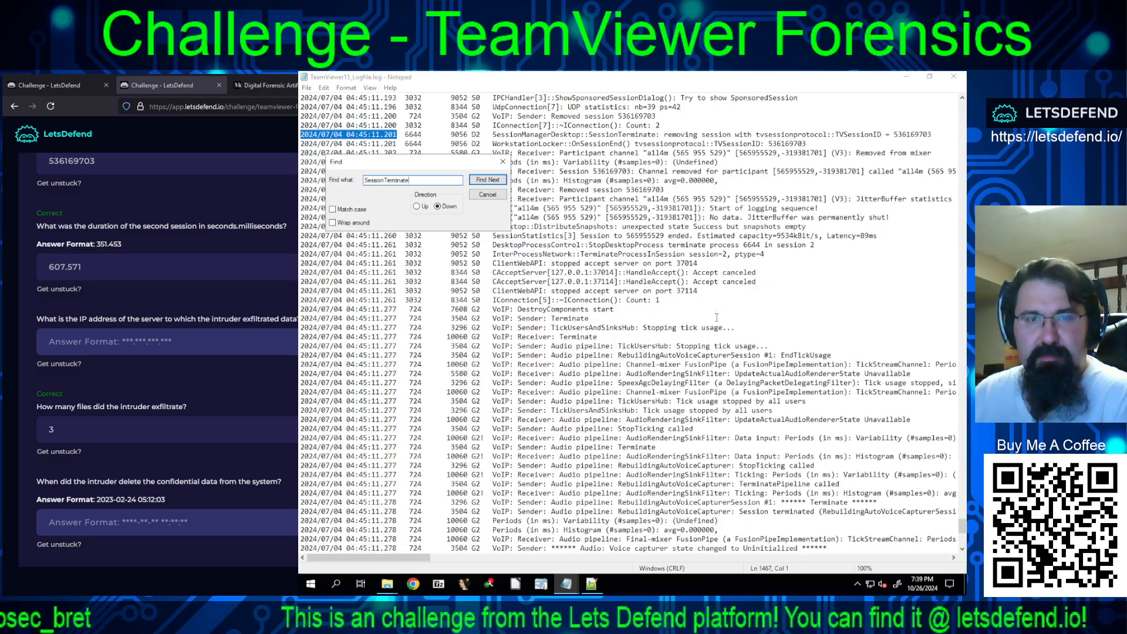
pyautogui.scroll(-8, 716, 317)
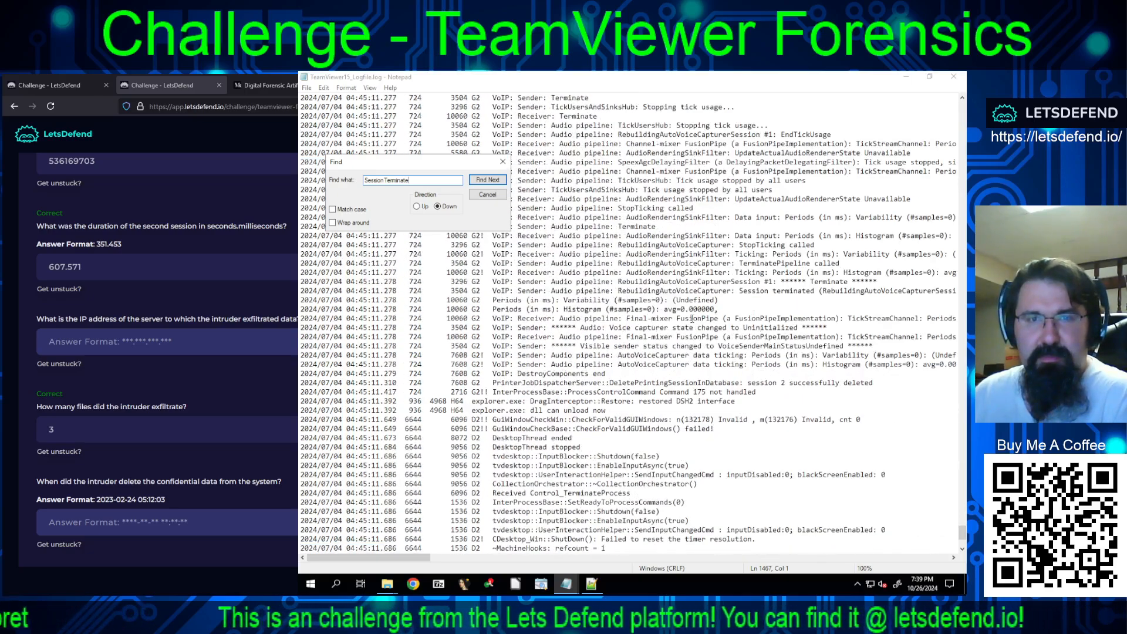
pyautogui.scroll(-6, 691, 318)
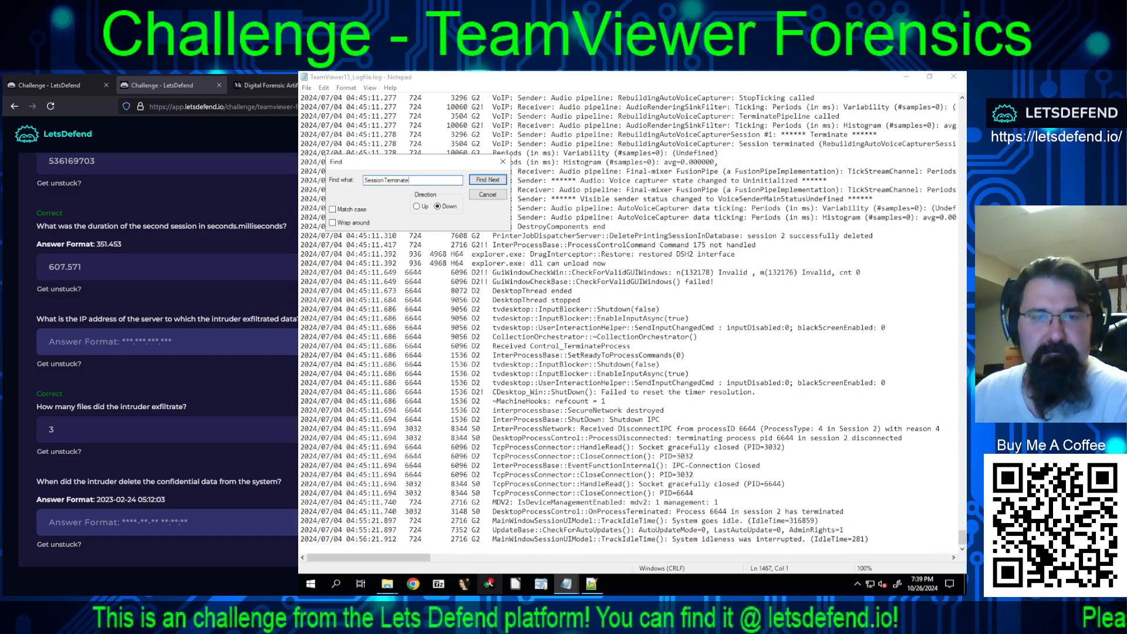
# Open TVNetwork.log from the Program Files\TeamViewer folder, check its entries through to the end, and close it
pyautogui.moveTo(386, 586)
pyautogui.click(367, 542)
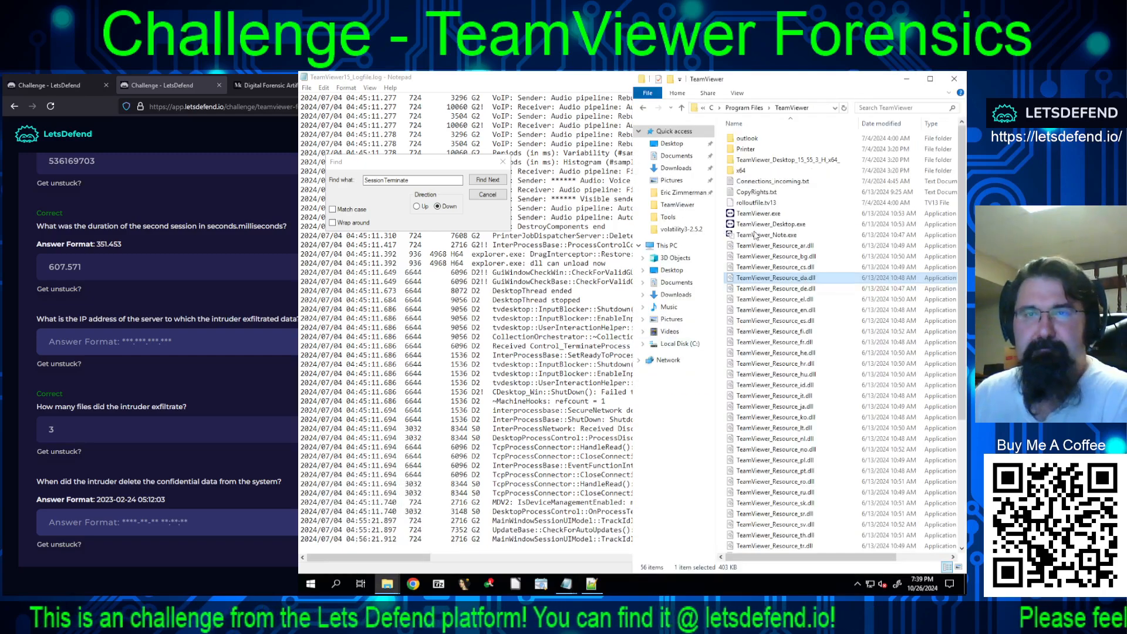
pyautogui.scroll(-6, 814, 352)
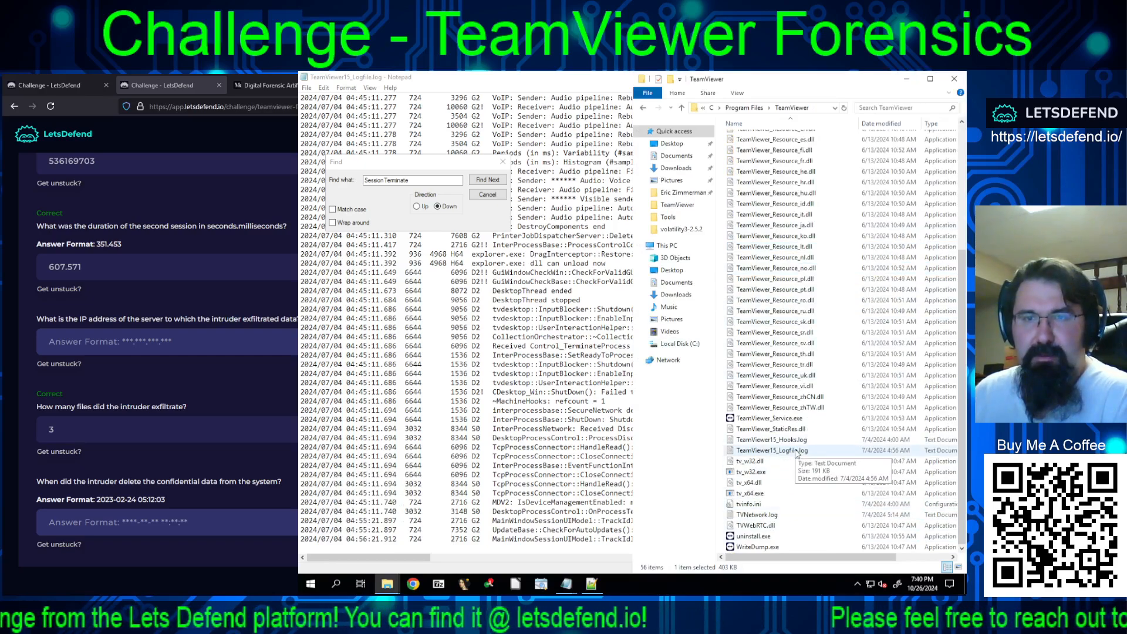
pyautogui.click(758, 516)
pyautogui.doubleClick(758, 517)
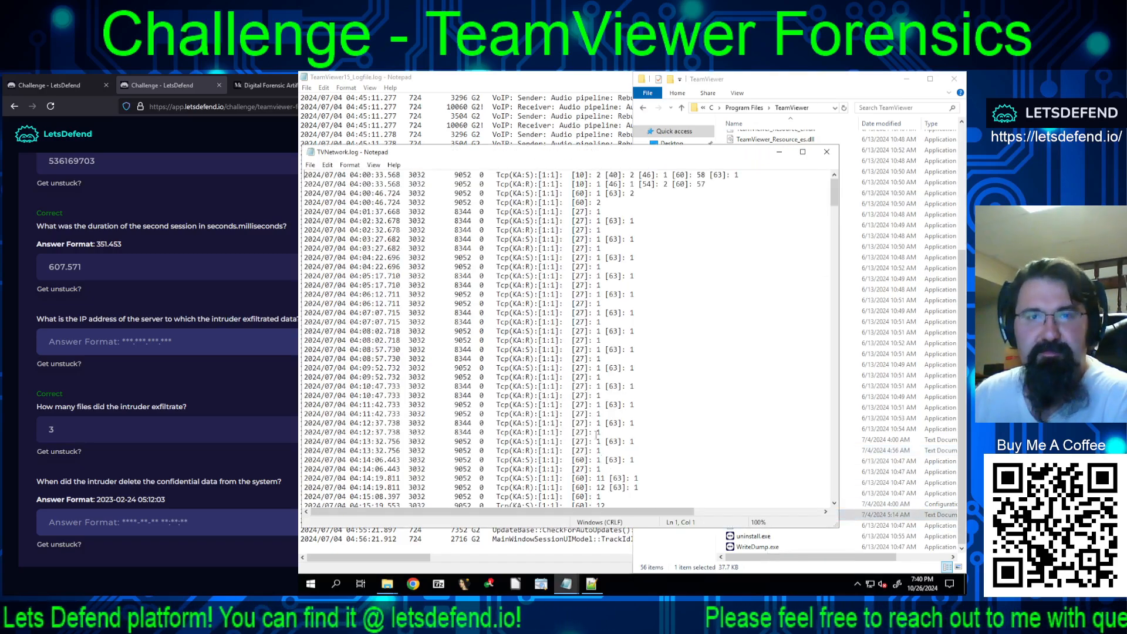
pyautogui.moveTo(830, 187); pyautogui.dragTo(827, 506)
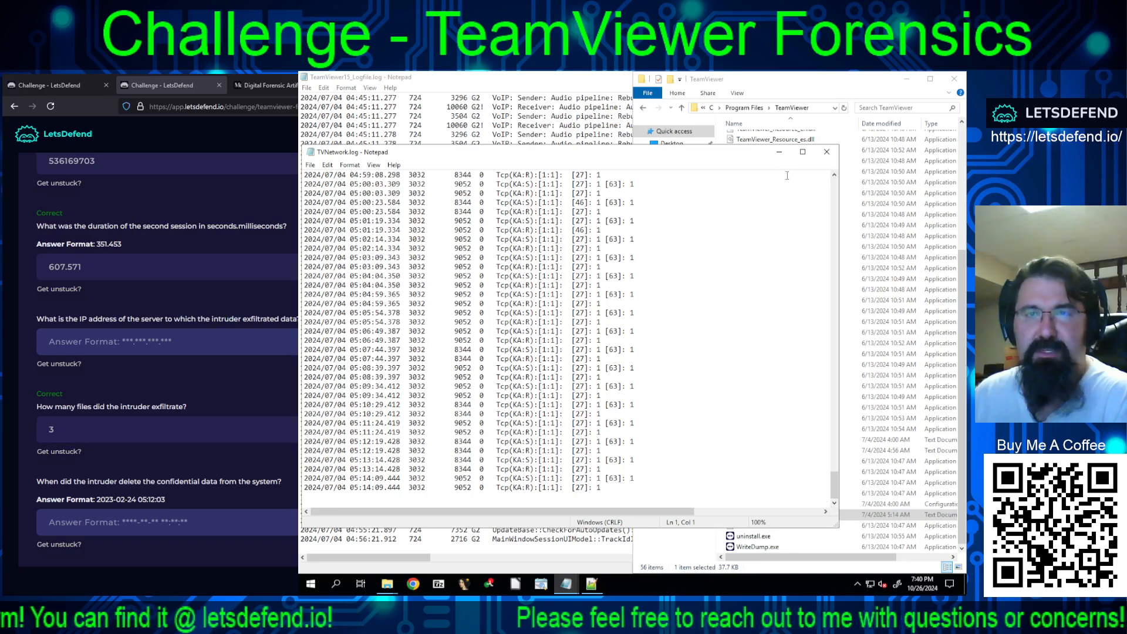
pyautogui.click(826, 151)
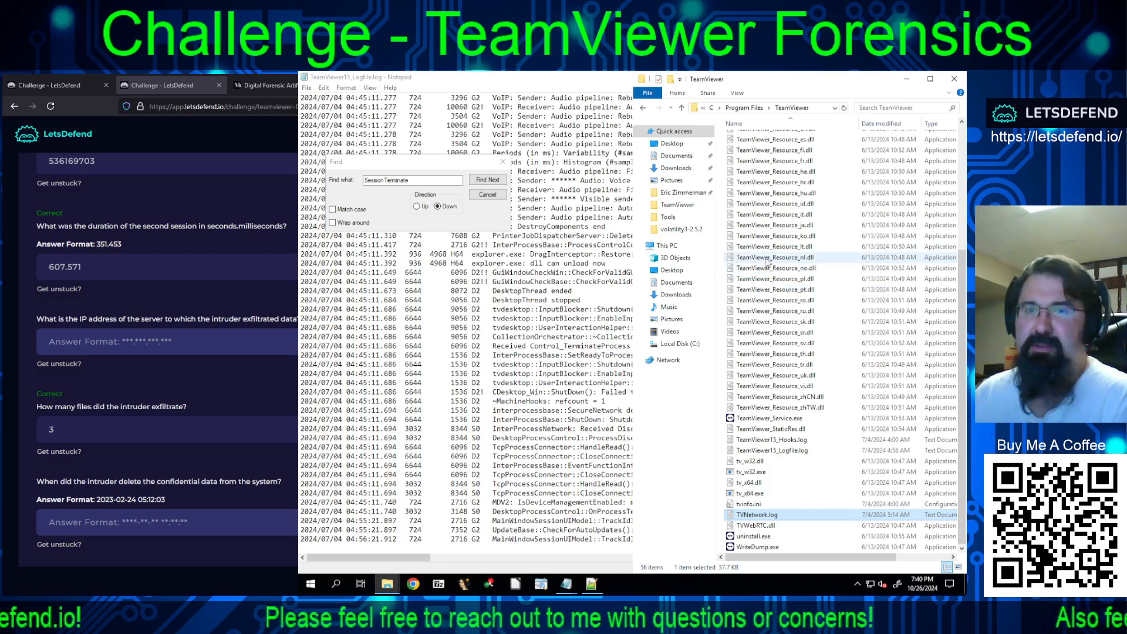
# Open MpCmdRun.log from the ChallengeFile's C\Windows\Temp folder, read it to the end, and close it
pyautogui.click(741, 108)
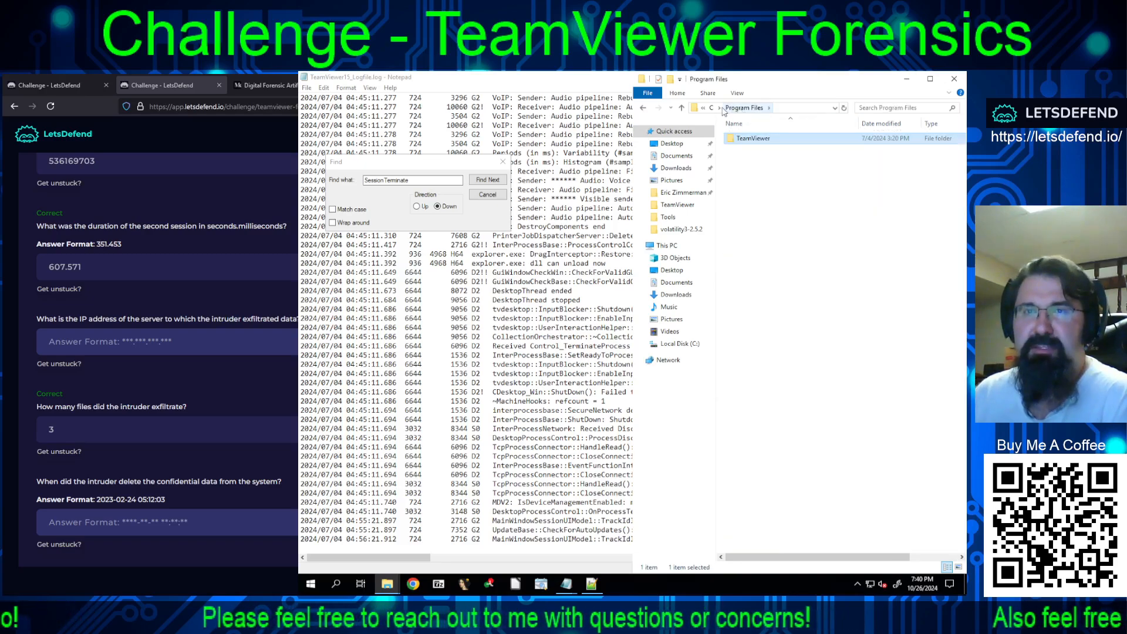
pyautogui.click(760, 107)
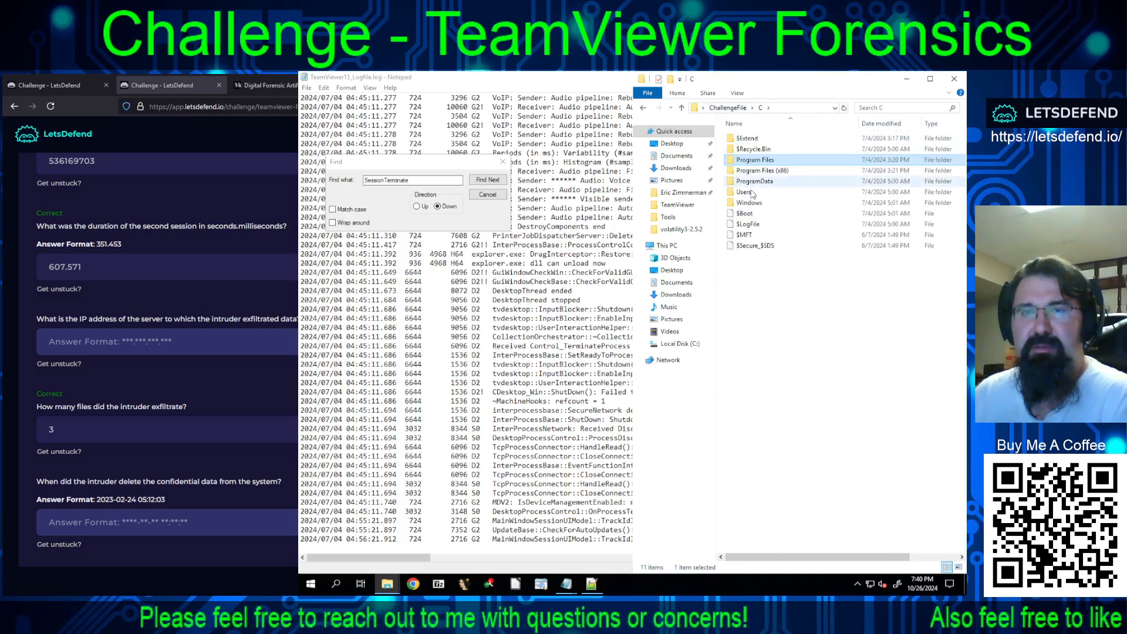
pyautogui.click(744, 204)
pyautogui.doubleClick(745, 204)
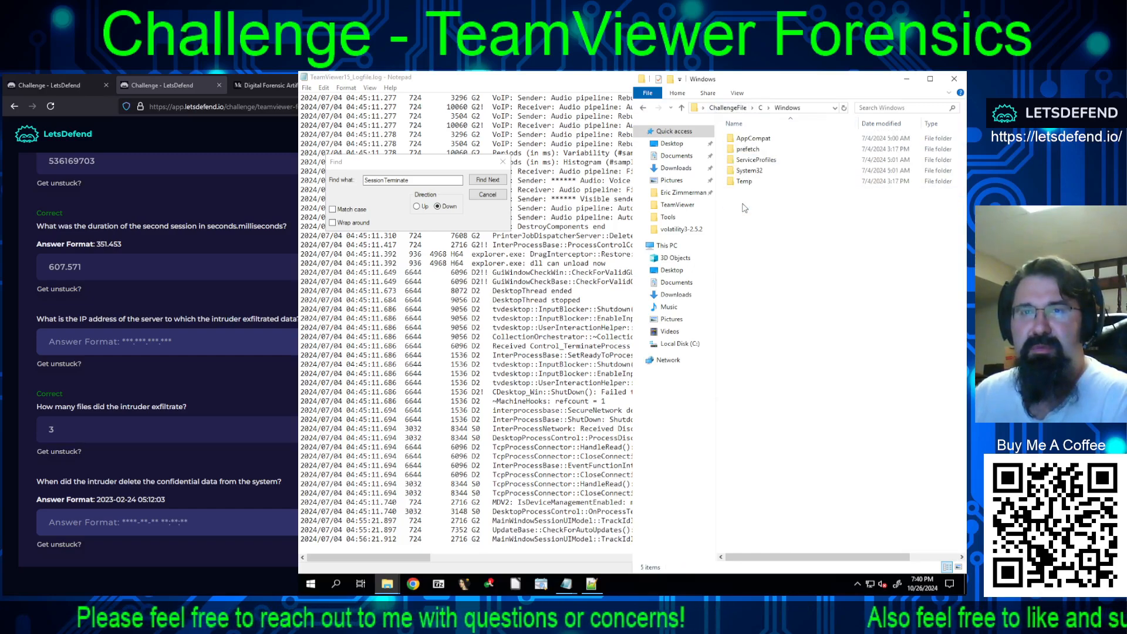
pyautogui.doubleClick(746, 182)
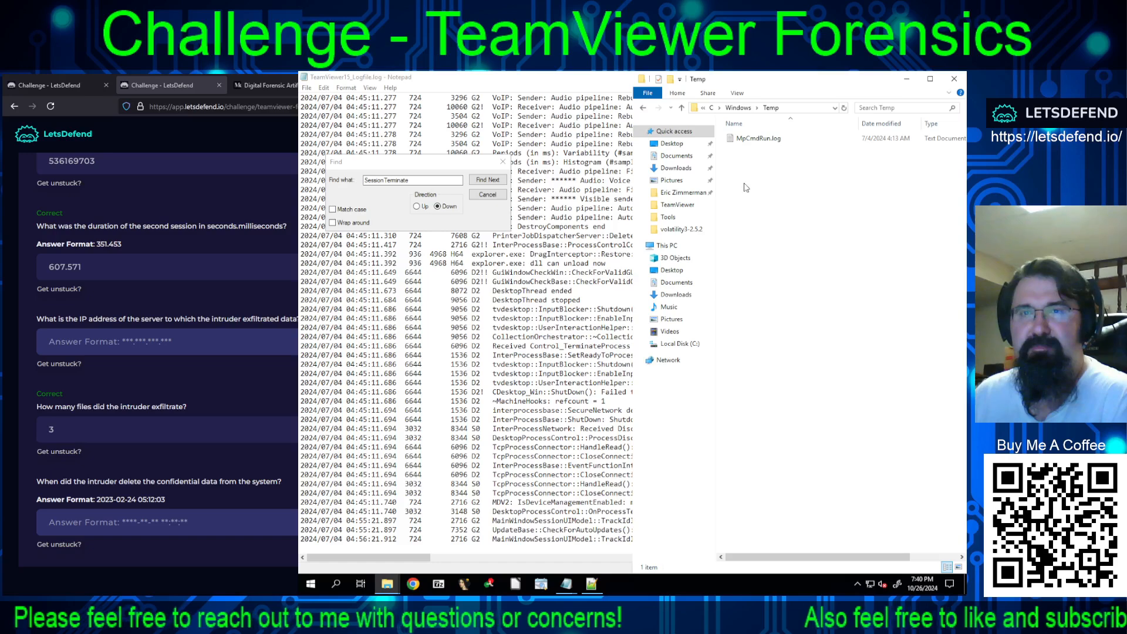
pyautogui.click(748, 141)
pyautogui.doubleClick(747, 141)
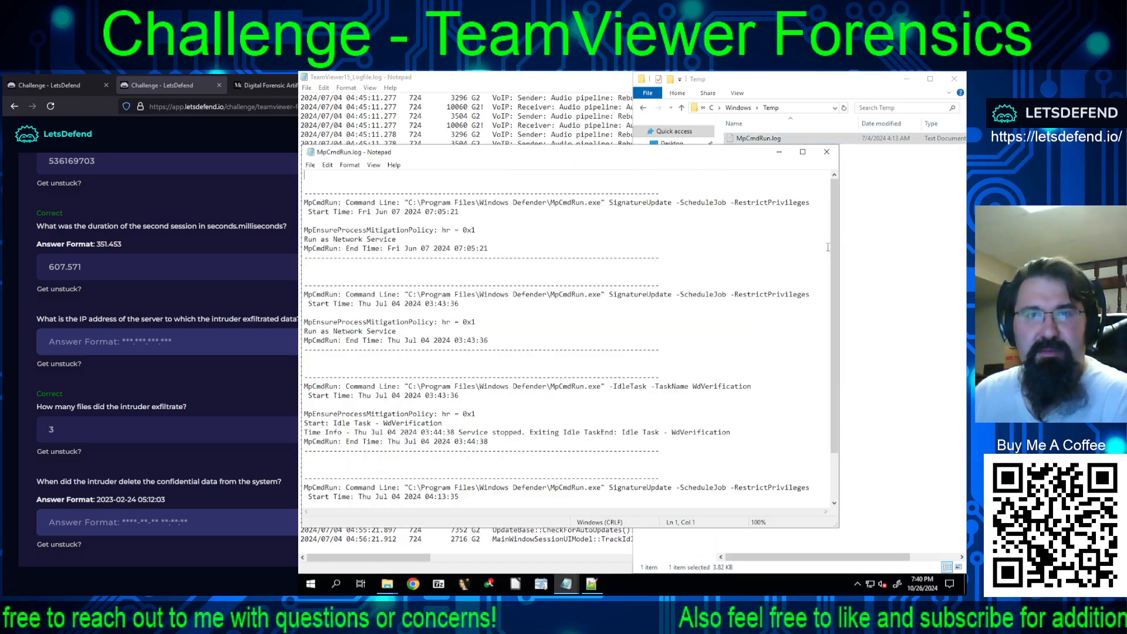
pyautogui.scroll(-2, 669, 290)
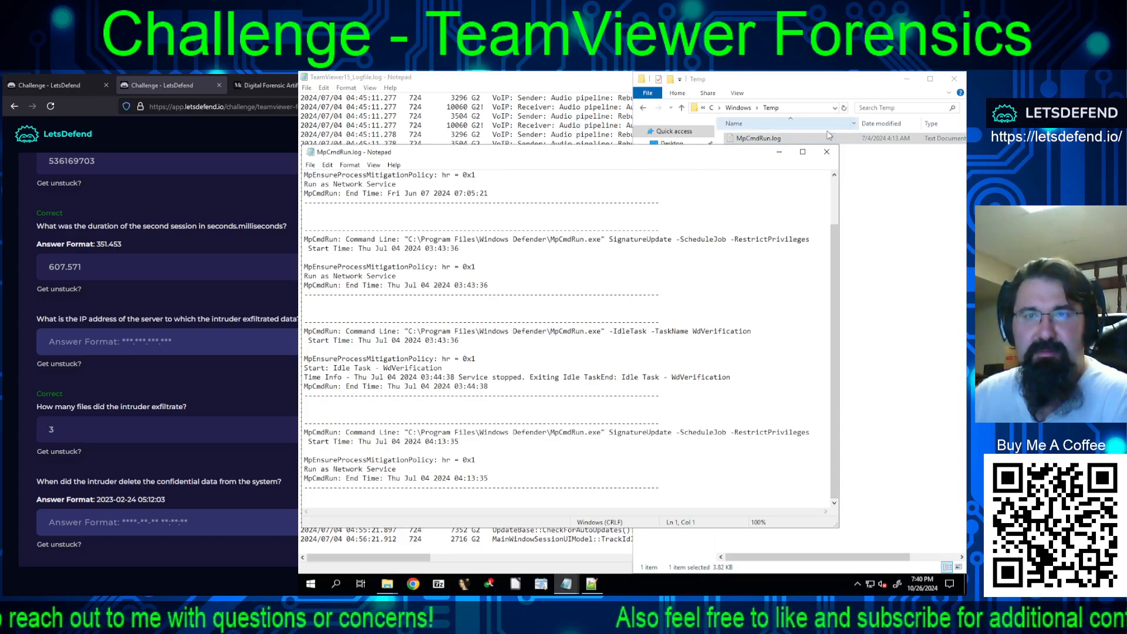
pyautogui.click(826, 151)
# Browse from Windows\Temp to the AppData\Local\Temp folder of the mmox user profile in the ChallengeFile
pyautogui.click(741, 108)
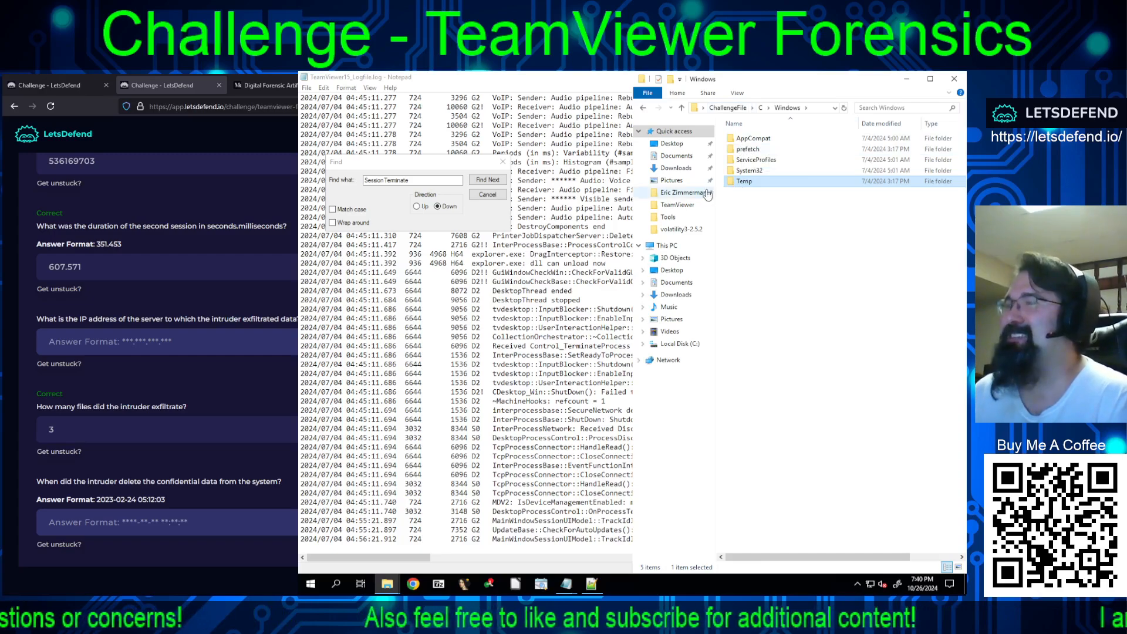
pyautogui.click(761, 108)
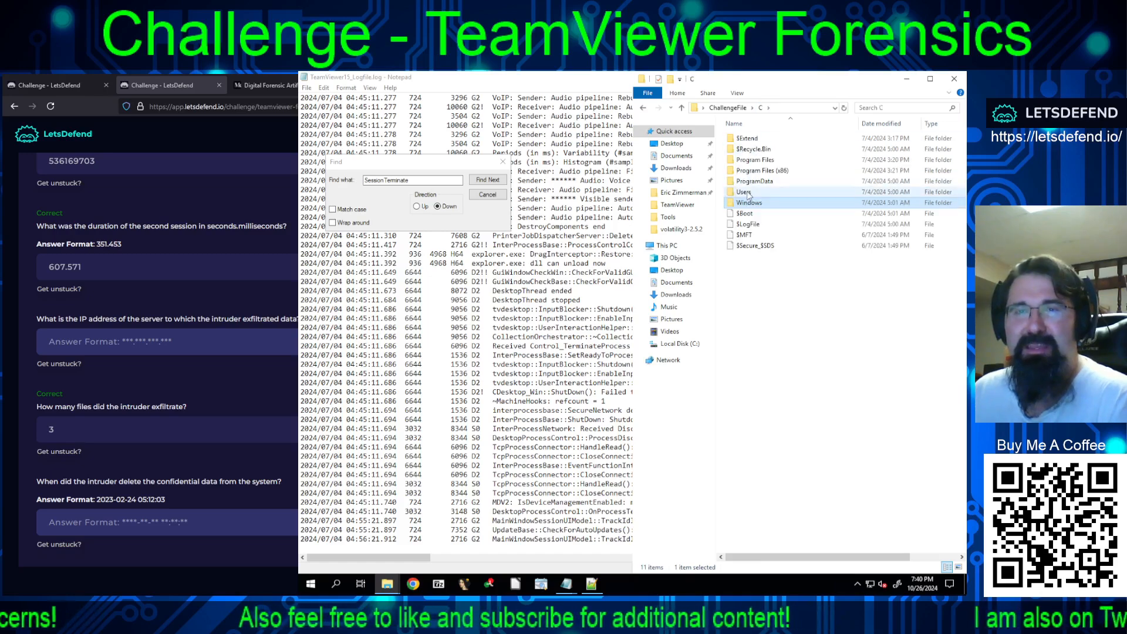
pyautogui.click(744, 192)
pyautogui.click(747, 194)
pyautogui.doubleClick(732, 192)
pyautogui.doubleClick(747, 151)
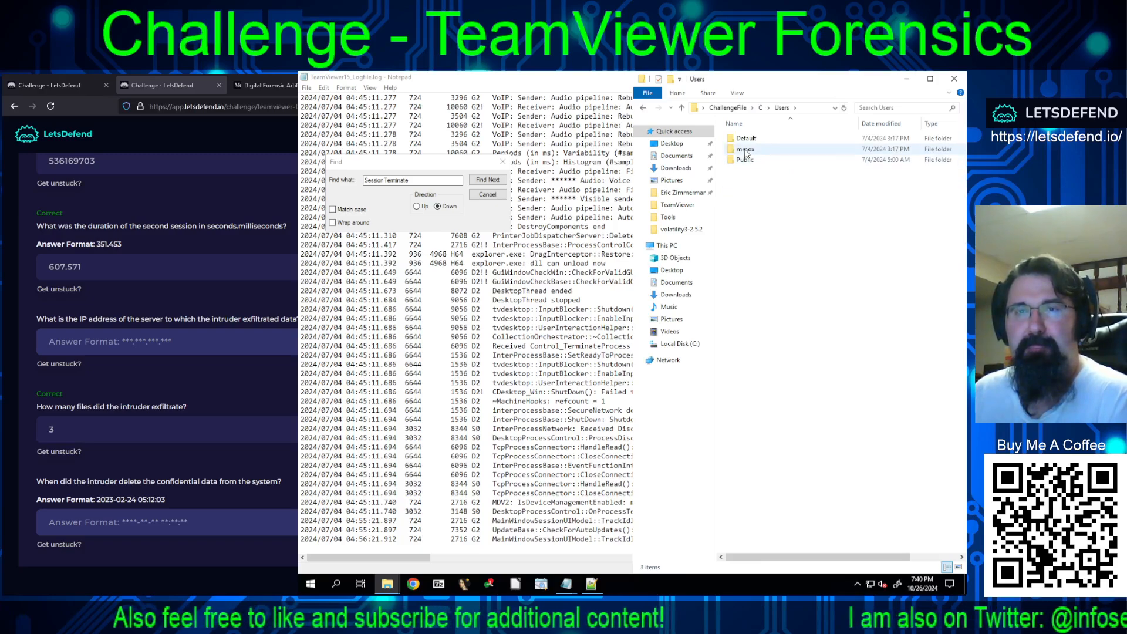
pyautogui.doubleClick(748, 139)
pyautogui.doubleClick(746, 139)
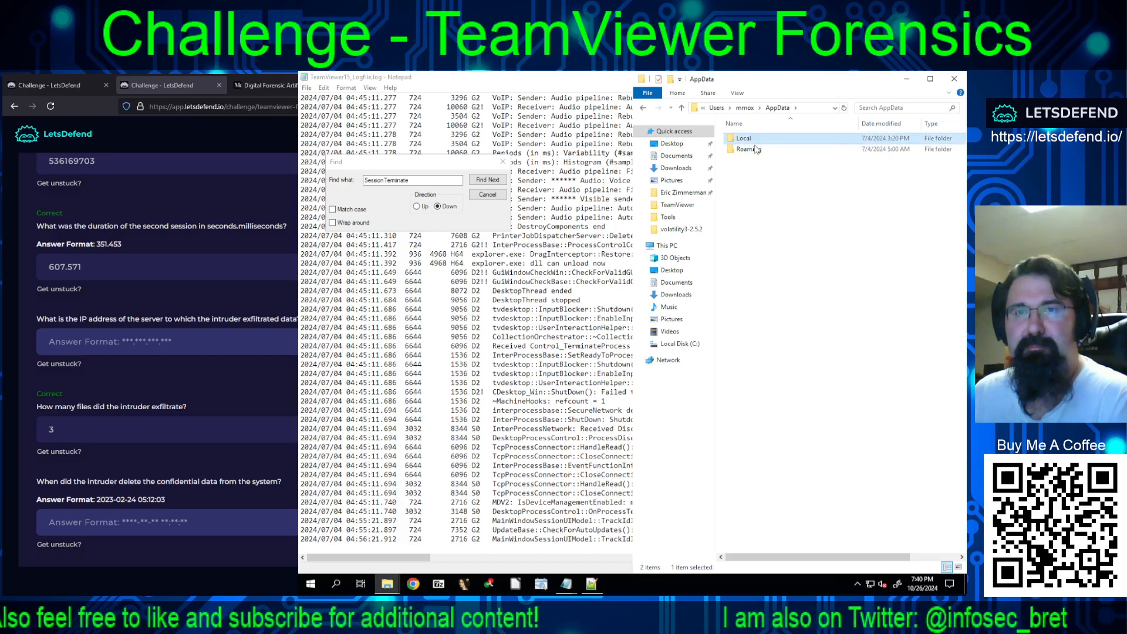
pyautogui.doubleClick(744, 172)
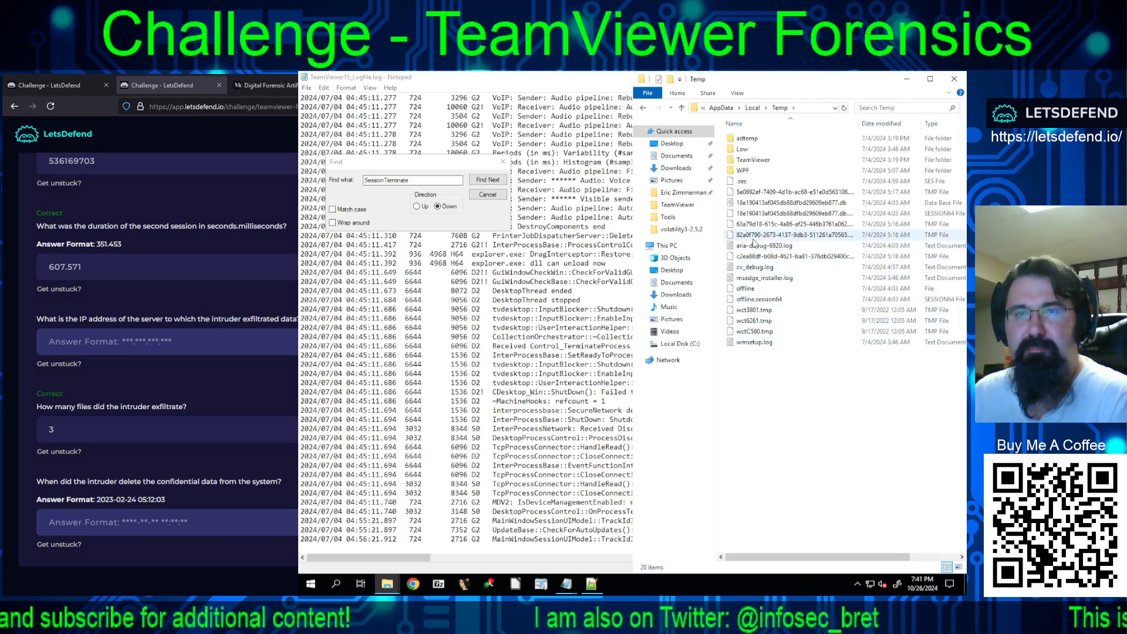
# Open TV15Install.log from the Temp folder's TeamViewer subfolder, review its installation and registry entries, and close it
pyautogui.click(743, 149)
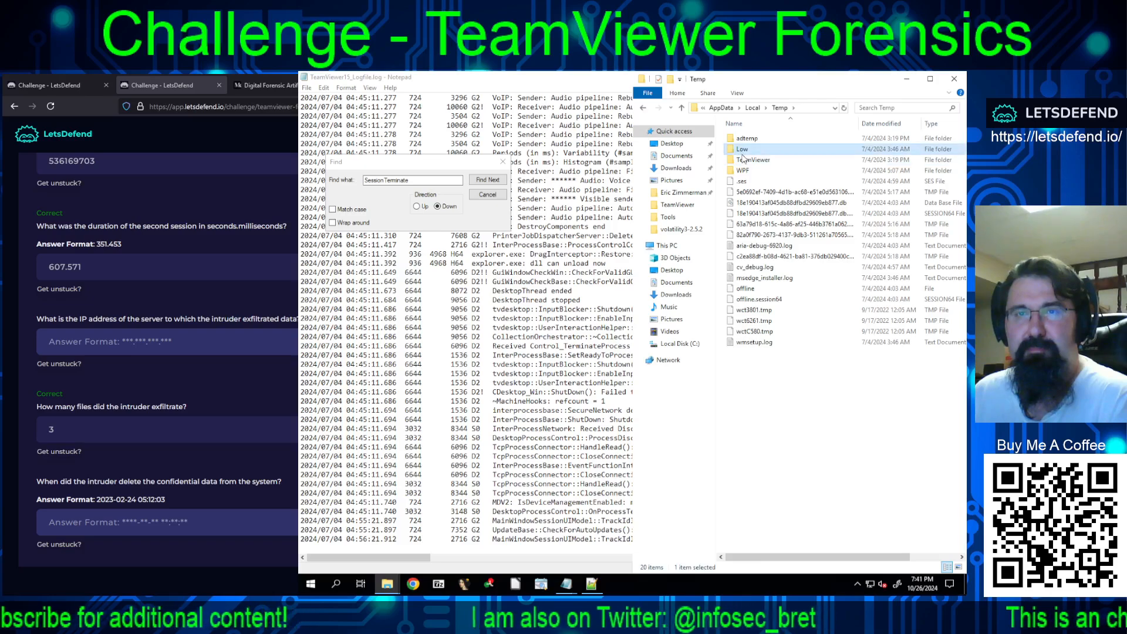
pyautogui.doubleClick(742, 161)
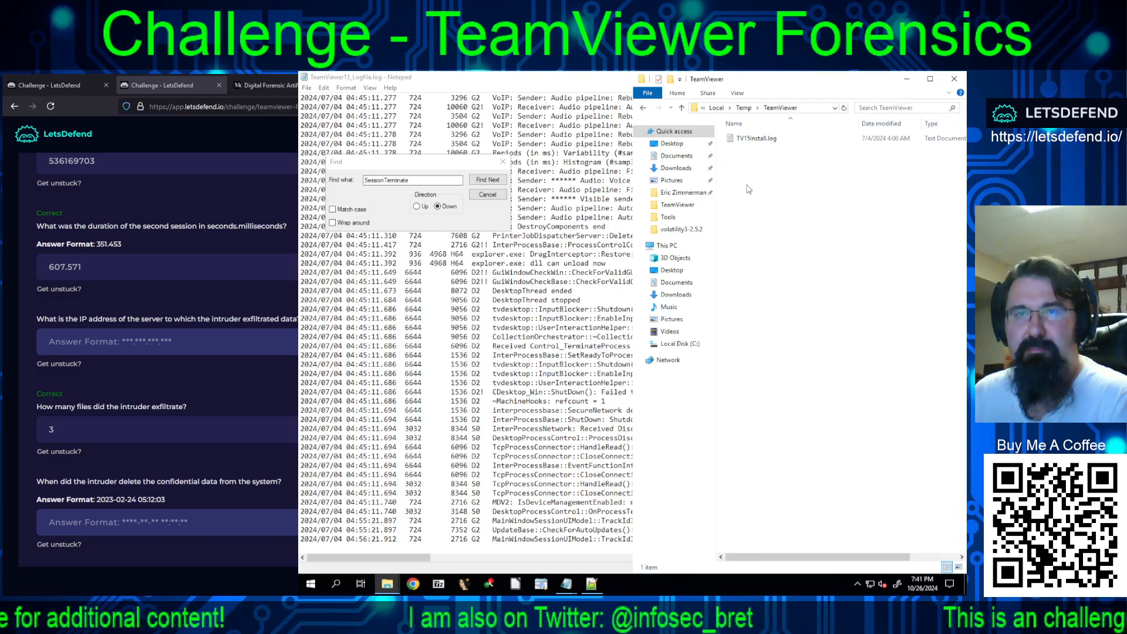
pyautogui.doubleClick(754, 139)
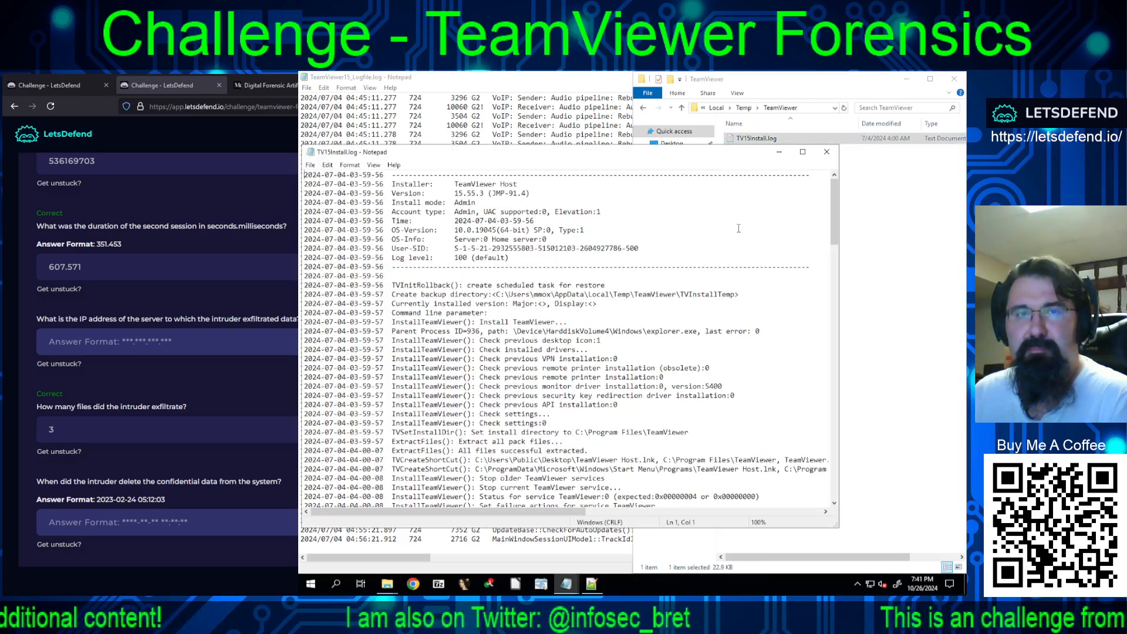
pyautogui.moveTo(837, 206); pyautogui.dragTo(846, 492)
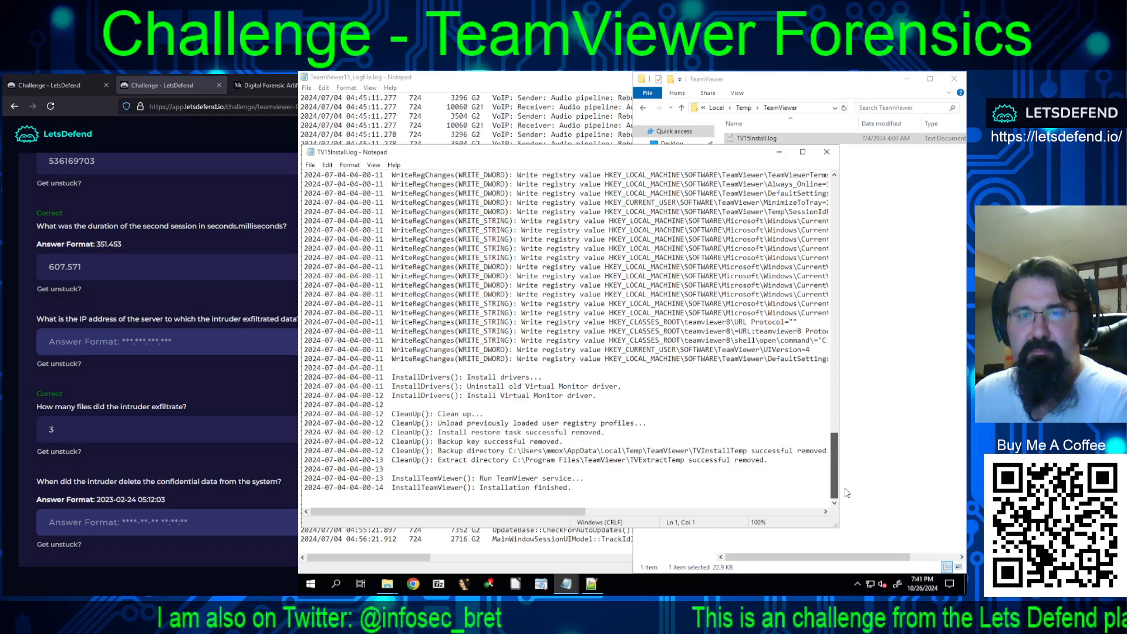
pyautogui.moveTo(846, 435); pyautogui.dragTo(847, 393)
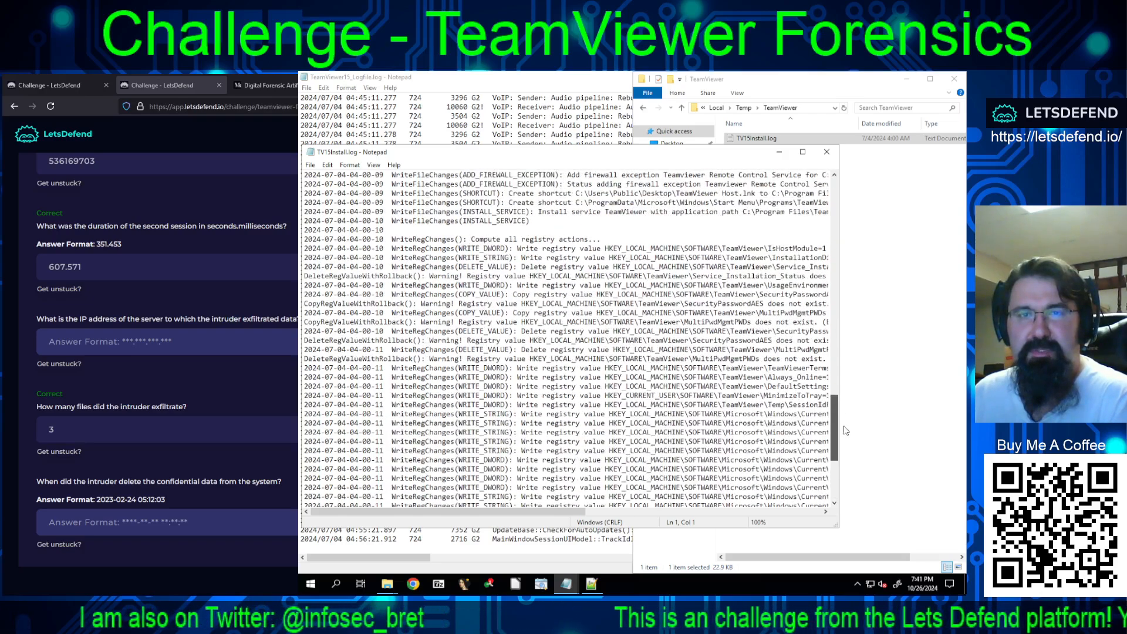
pyautogui.click(827, 152)
# Check the Low subfolder of AppData\Local\Temp for files and return to Temp
pyautogui.click(744, 108)
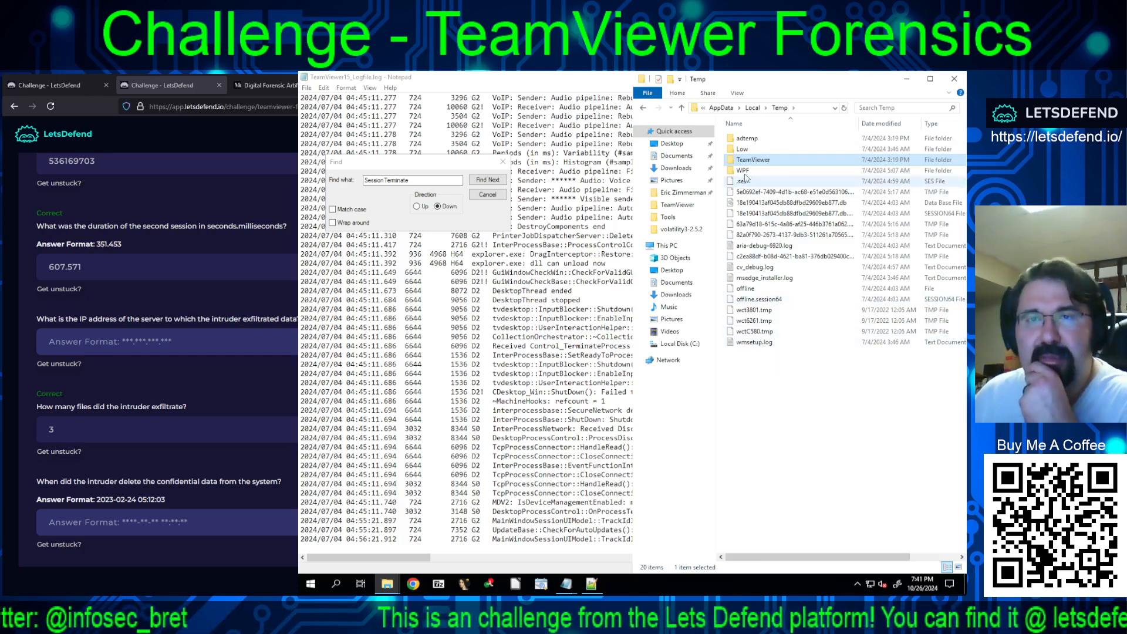
pyautogui.doubleClick(739, 149)
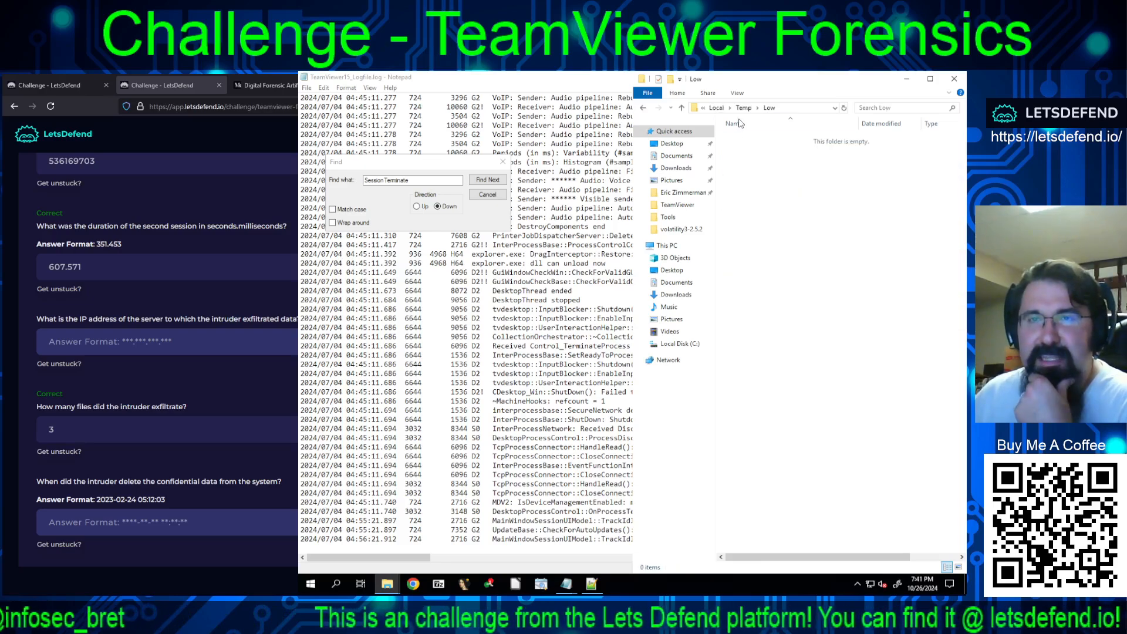
pyautogui.click(744, 107)
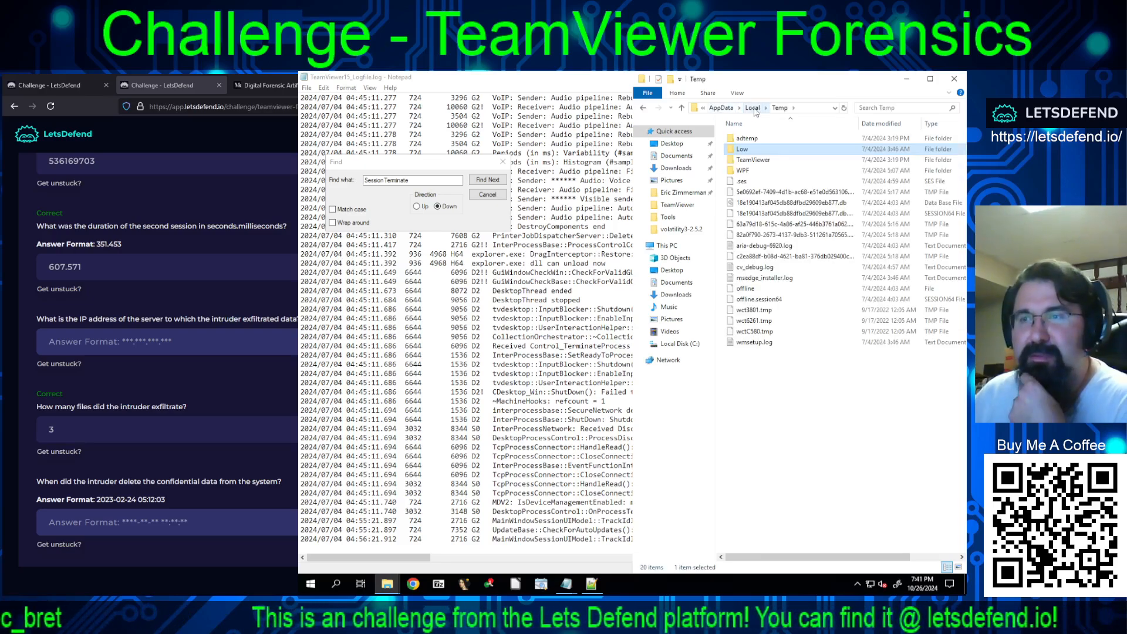
# Go up to the mmox profile's AppData folder and inspect its Roaming\Microsoft folder
pyautogui.click(753, 108)
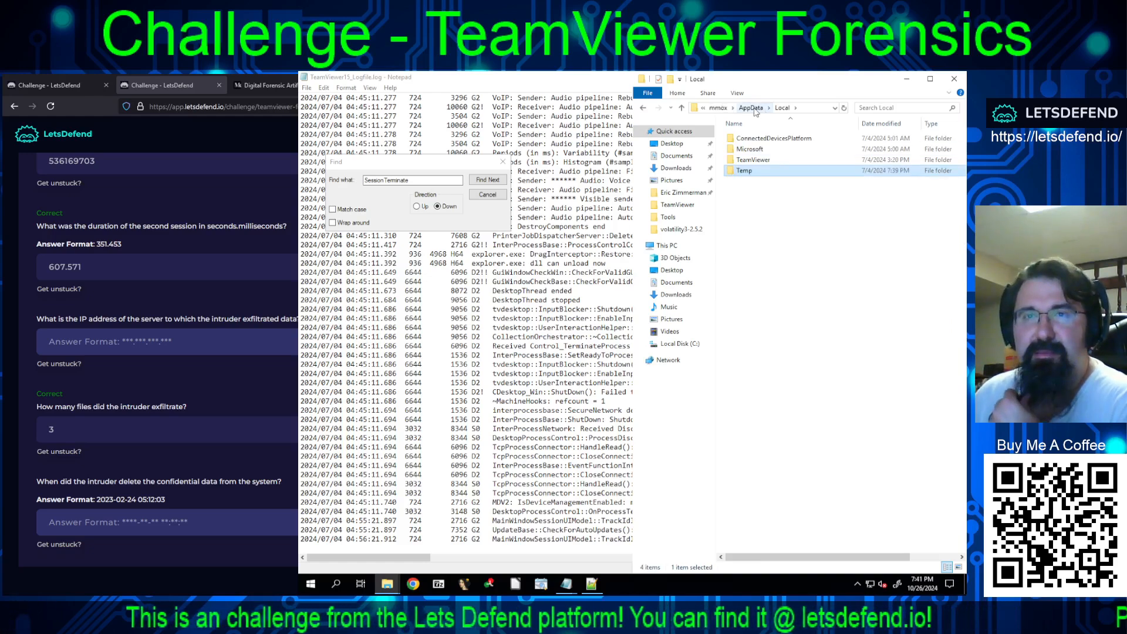
pyautogui.click(752, 108)
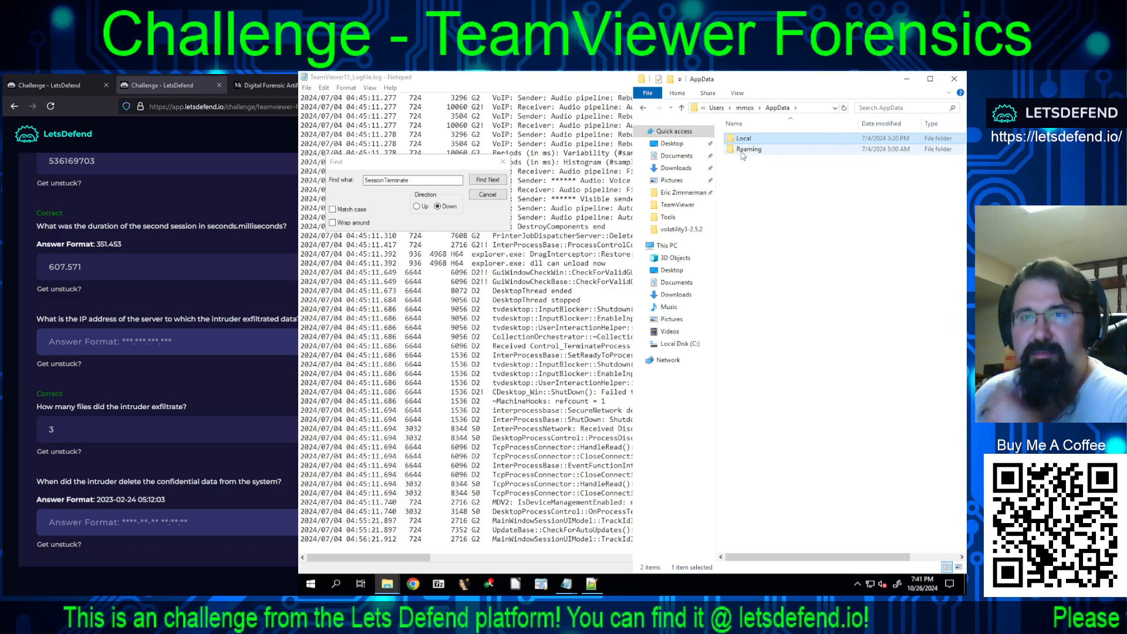
pyautogui.doubleClick(751, 159)
pyautogui.doubleClick(747, 138)
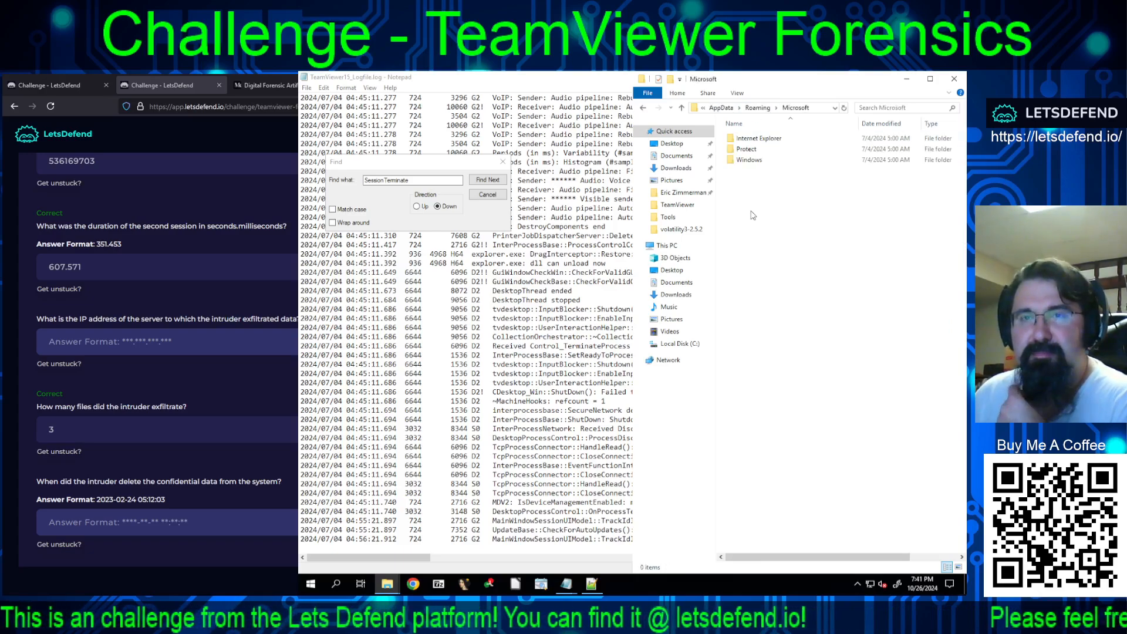
# Return to the Users folder and inspect the Default profile's AppData\Roaming\Microsoft folder
pyautogui.click(717, 110)
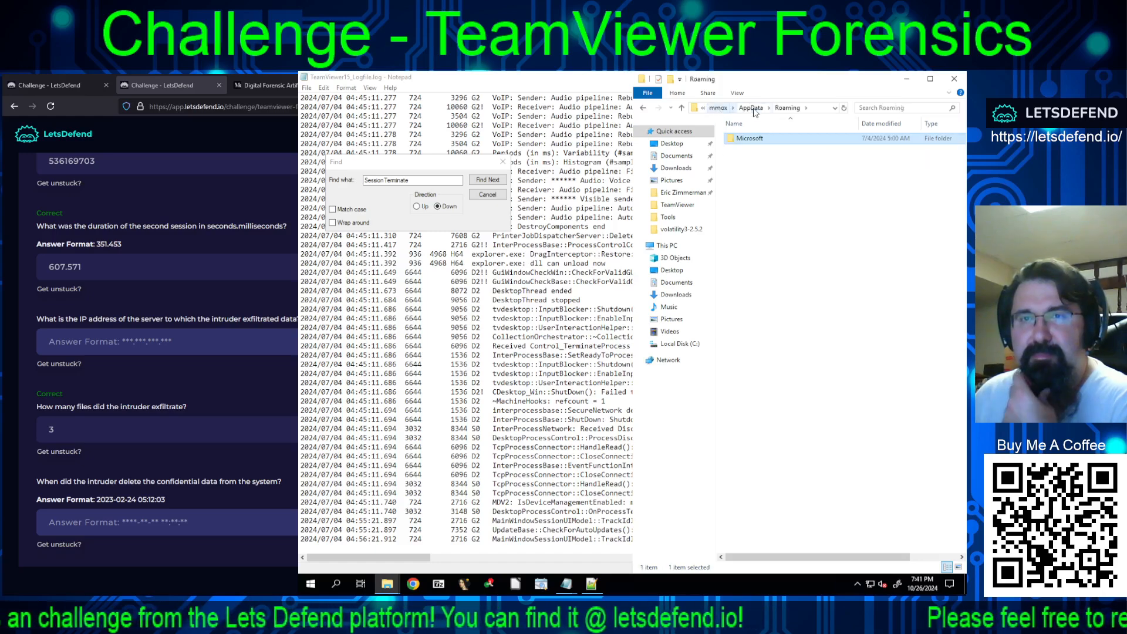
pyautogui.click(752, 108)
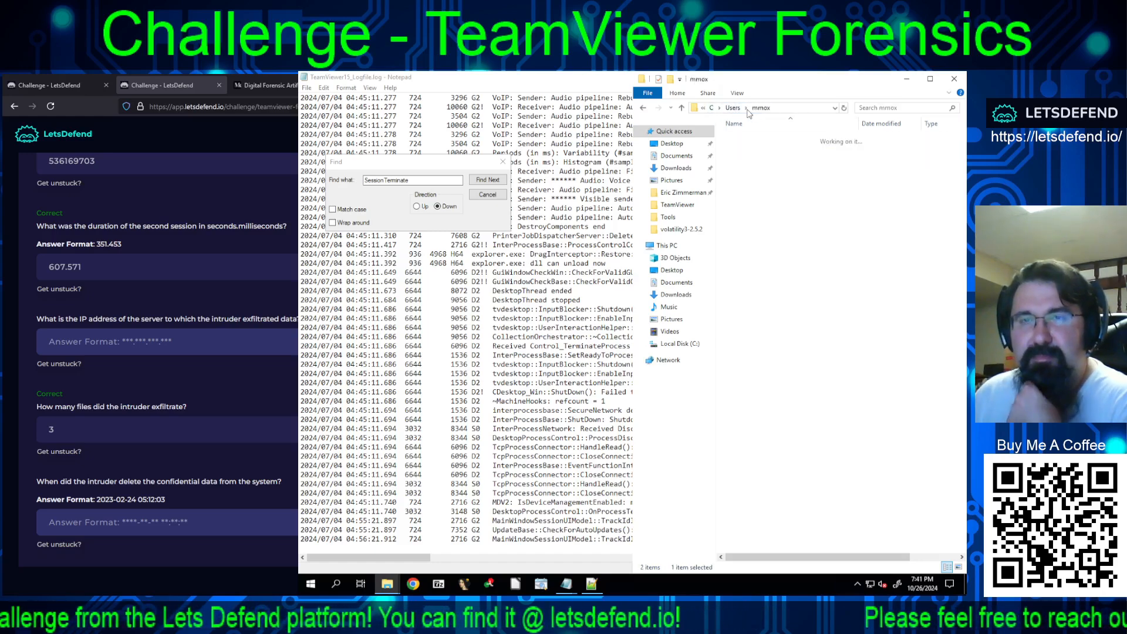
pyautogui.click(716, 108)
pyautogui.doubleClick(741, 138)
pyautogui.doubleClick(741, 139)
pyautogui.doubleClick(748, 149)
pyautogui.doubleClick(747, 140)
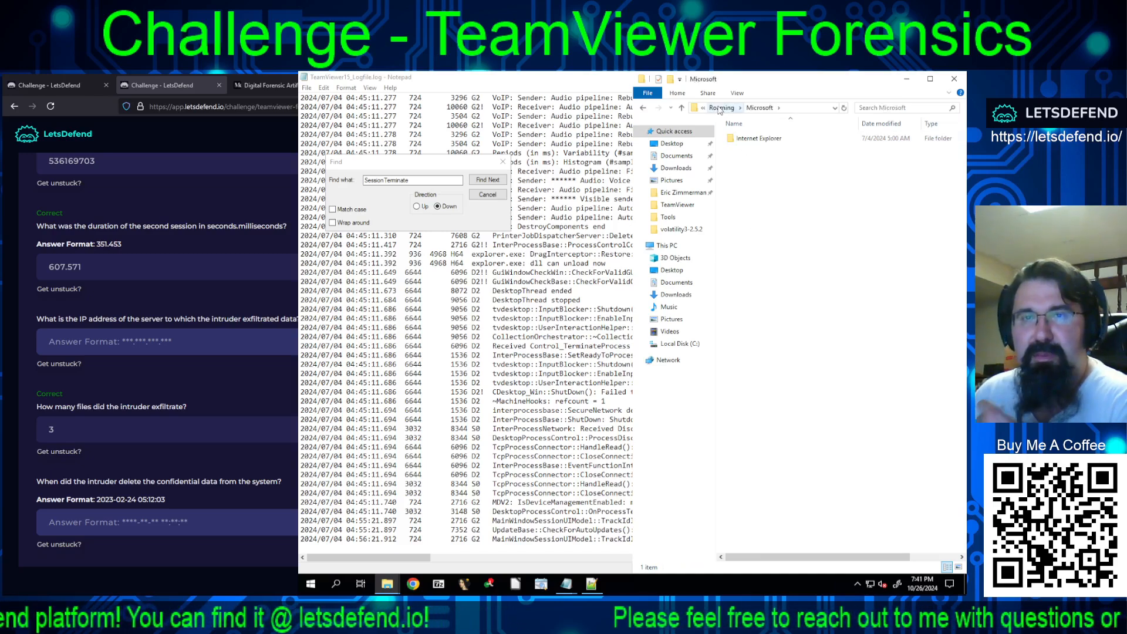
# Leave the Default profile and open the Public profile folder under Users
pyautogui.click(721, 110)
pyautogui.click(746, 110)
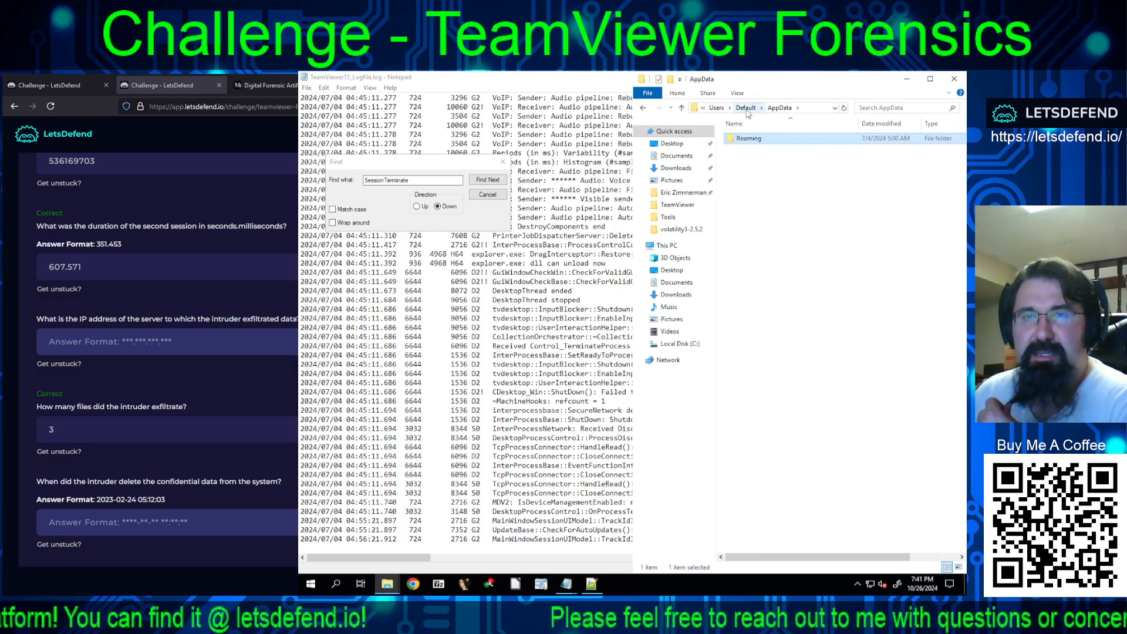
pyautogui.click(746, 108)
pyautogui.click(734, 109)
pyautogui.doubleClick(747, 159)
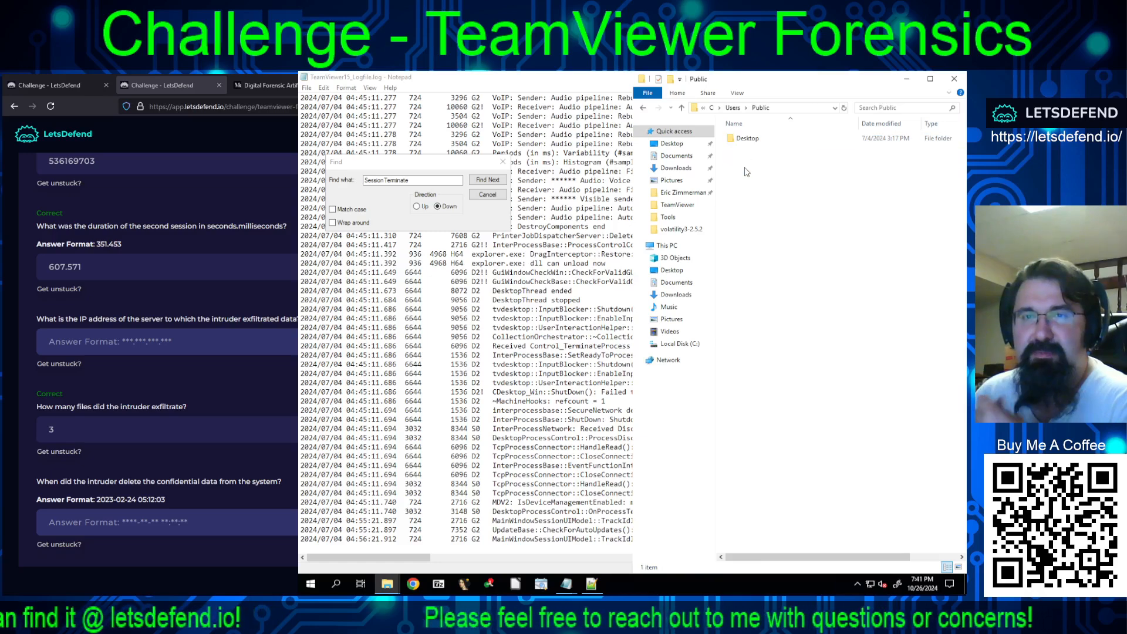
# Inspect the Public profile's Desktop folder and return to the collected C folder
pyautogui.doubleClick(745, 140)
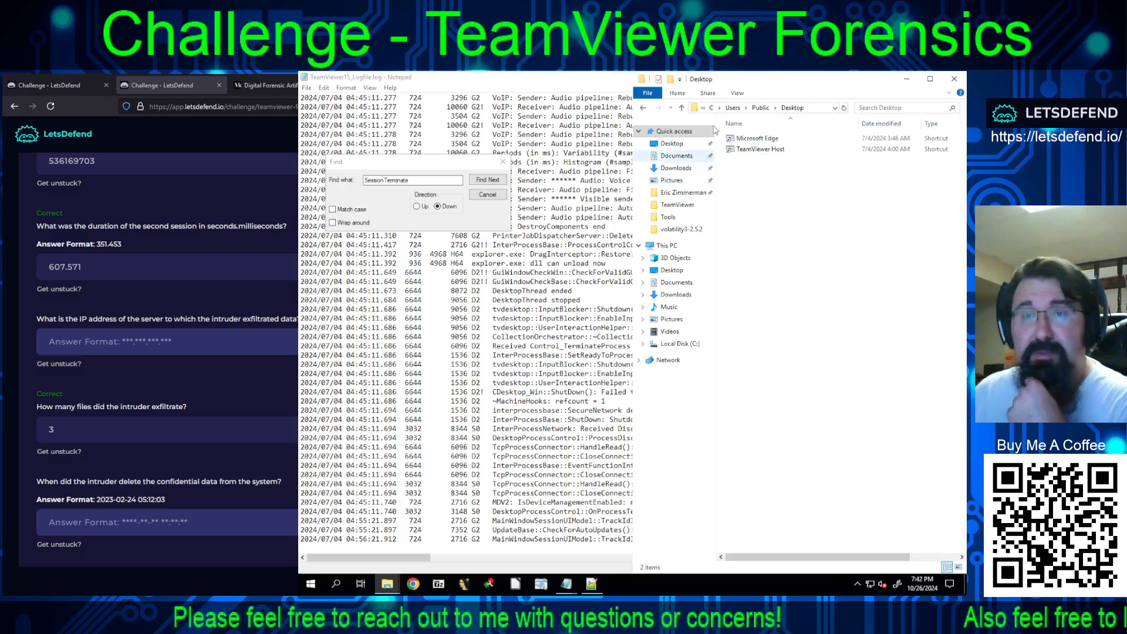
pyautogui.click(759, 109)
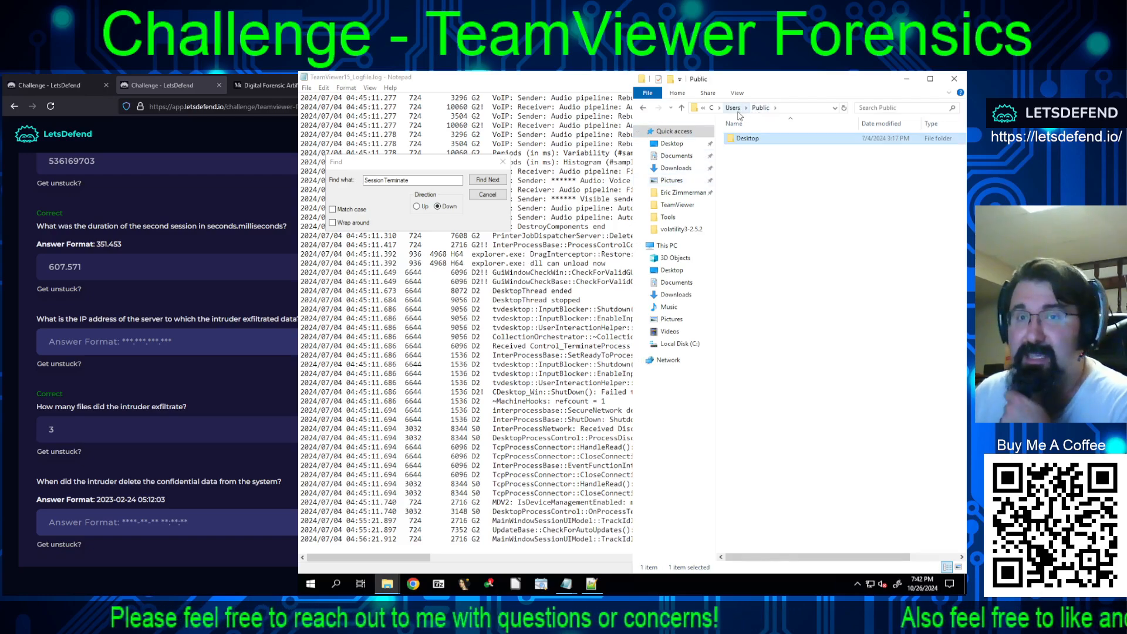
pyautogui.click(733, 109)
pyautogui.click(760, 108)
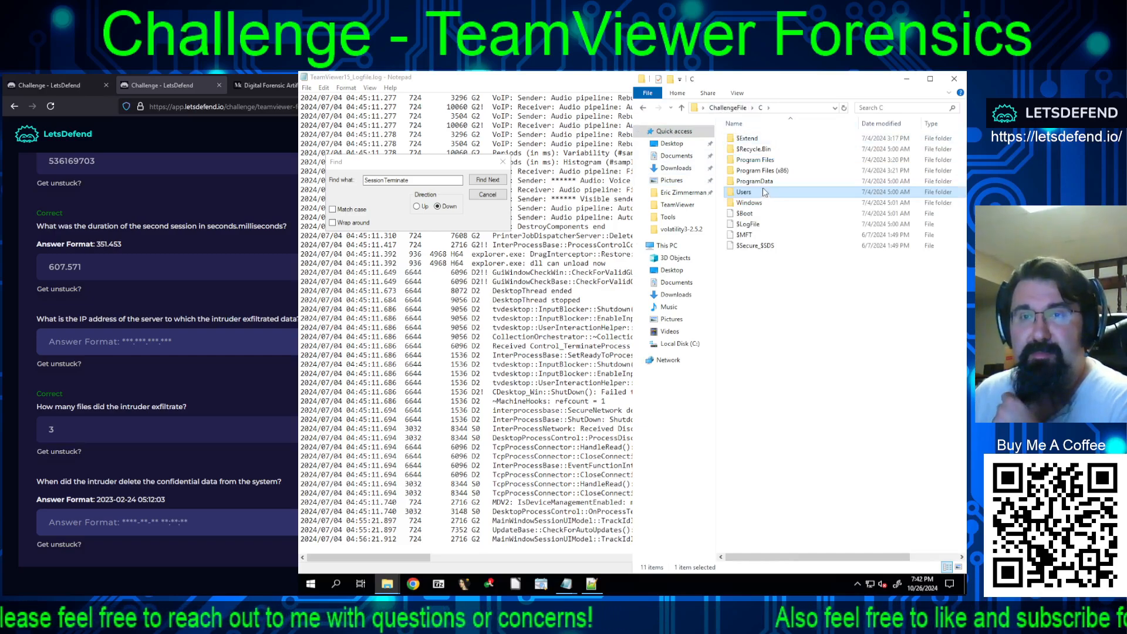
# Check the Windows\Temp folder of the collected C drive for files and return to the C folder
pyautogui.doubleClick(751, 203)
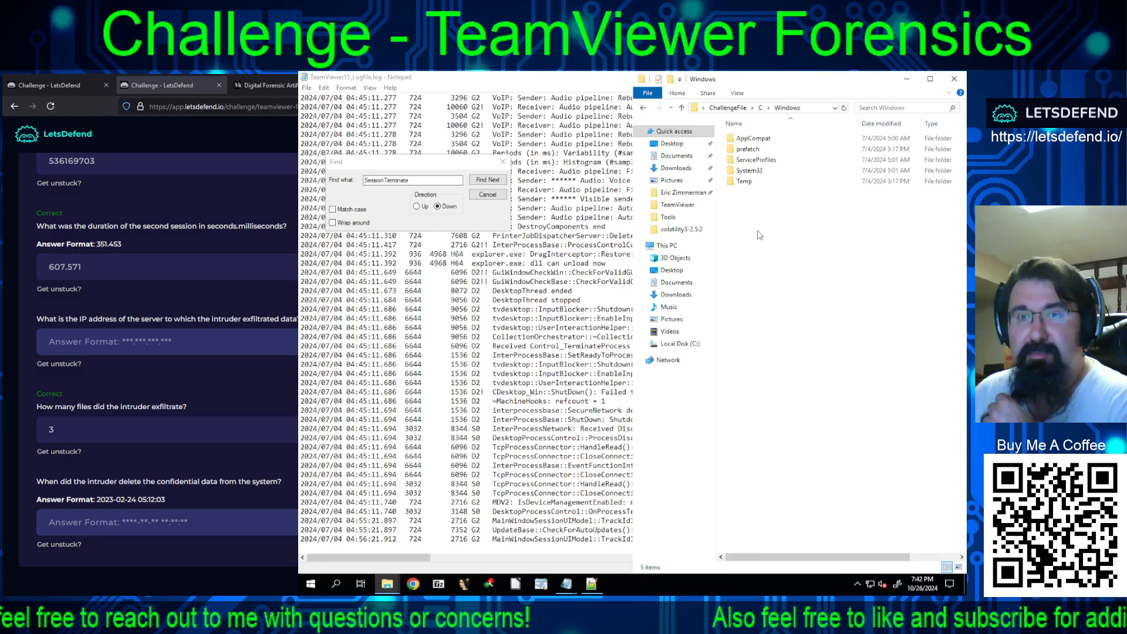
pyautogui.doubleClick(746, 186)
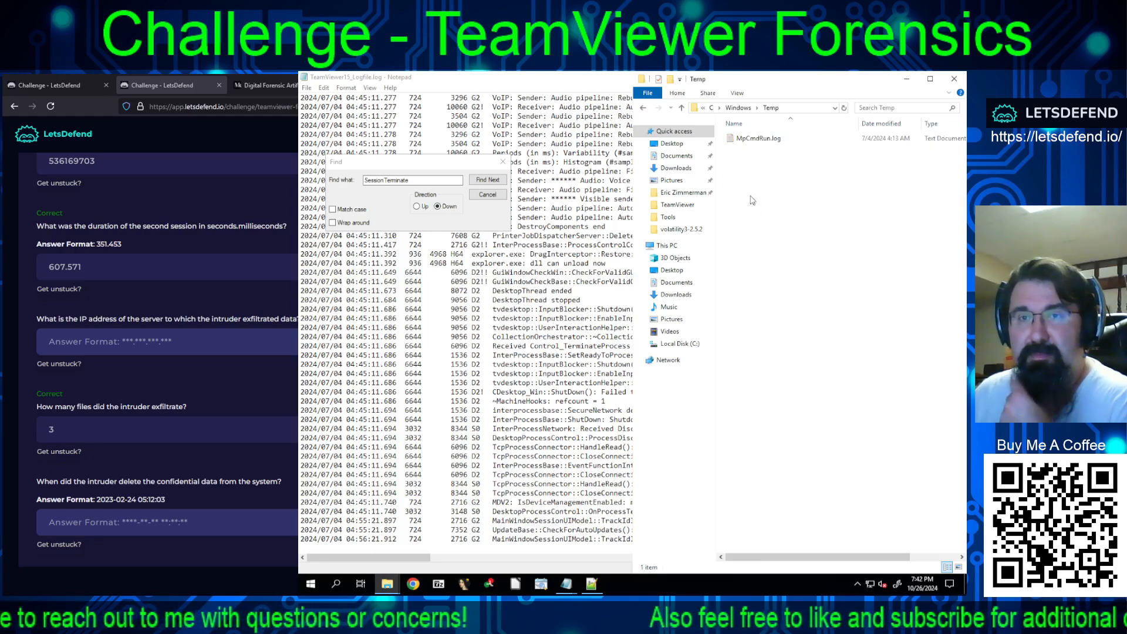
pyautogui.click(737, 108)
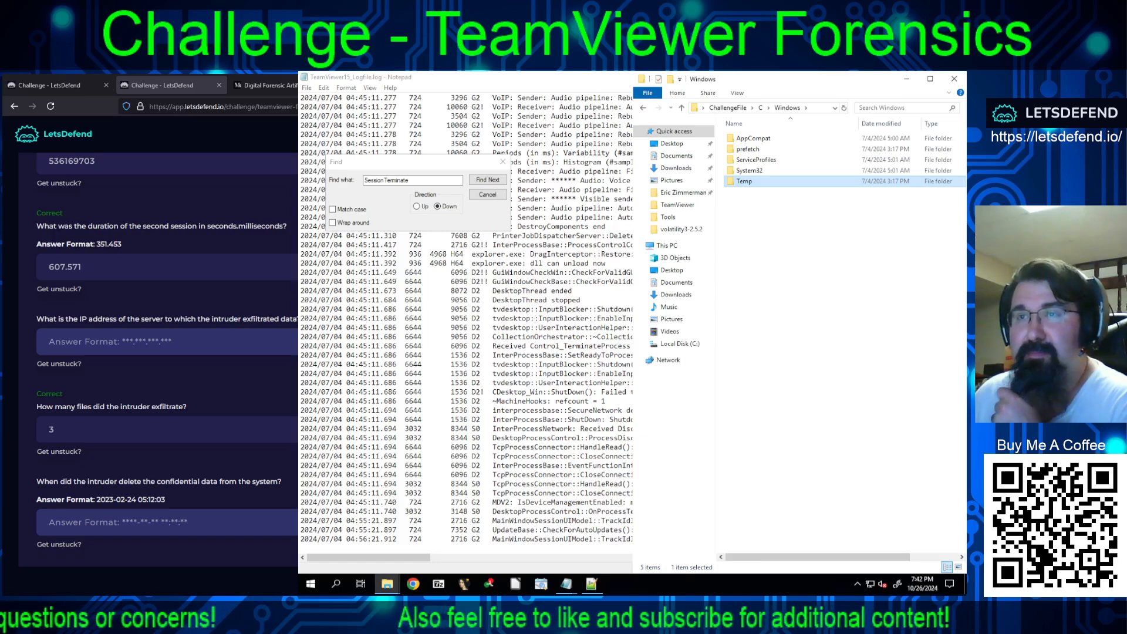
pyautogui.click(760, 108)
# Inspect the mmox profile's AppData\Local\Microsoft\Windows folder and go back up to AppData
pyautogui.doubleClick(742, 192)
pyautogui.doubleClick(745, 154)
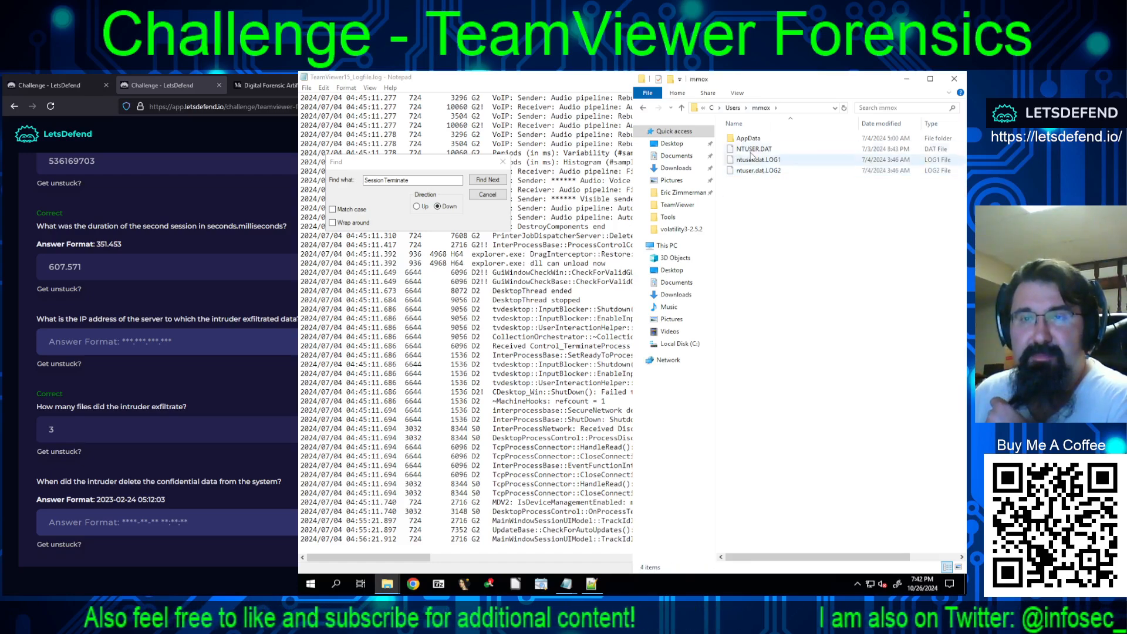
pyautogui.doubleClick(748, 139)
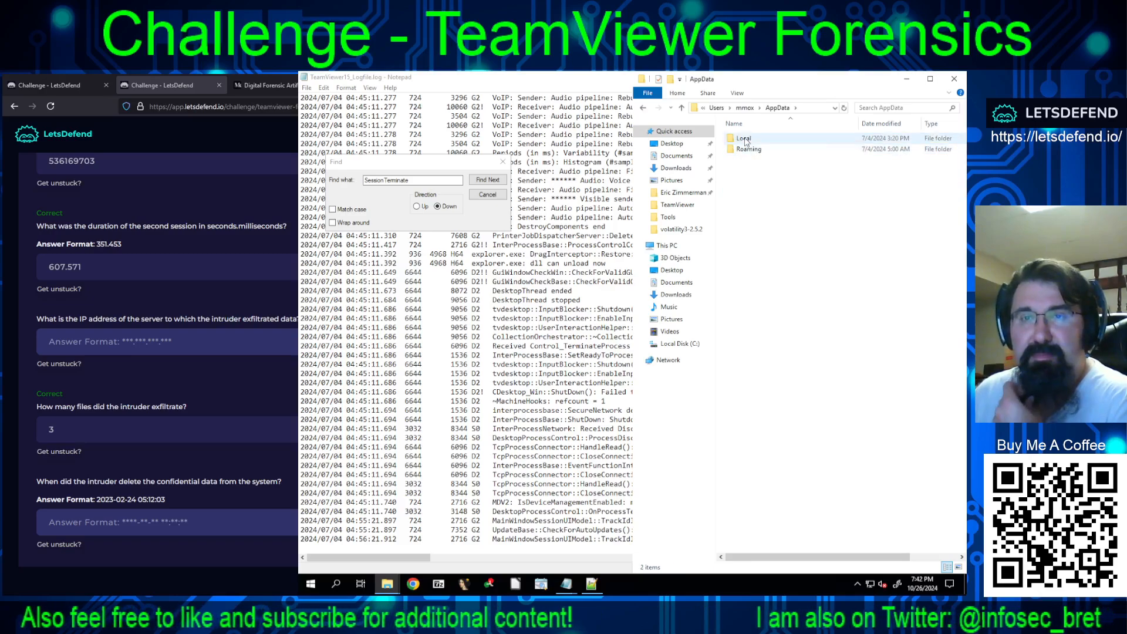
pyautogui.doubleClick(744, 139)
pyautogui.doubleClick(750, 151)
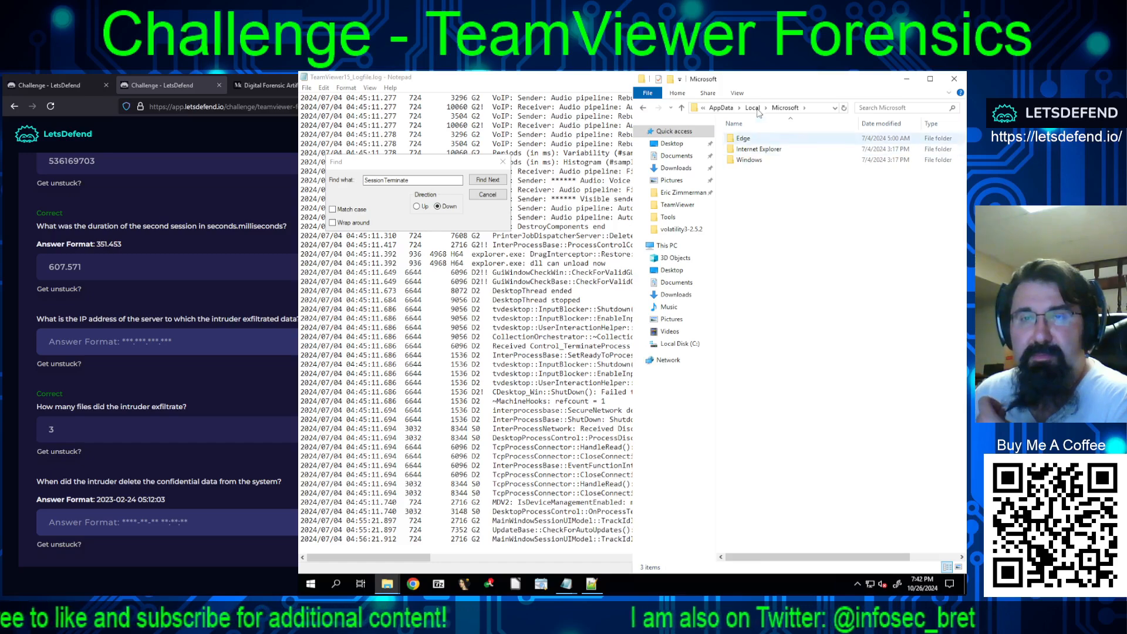
pyautogui.doubleClick(753, 159)
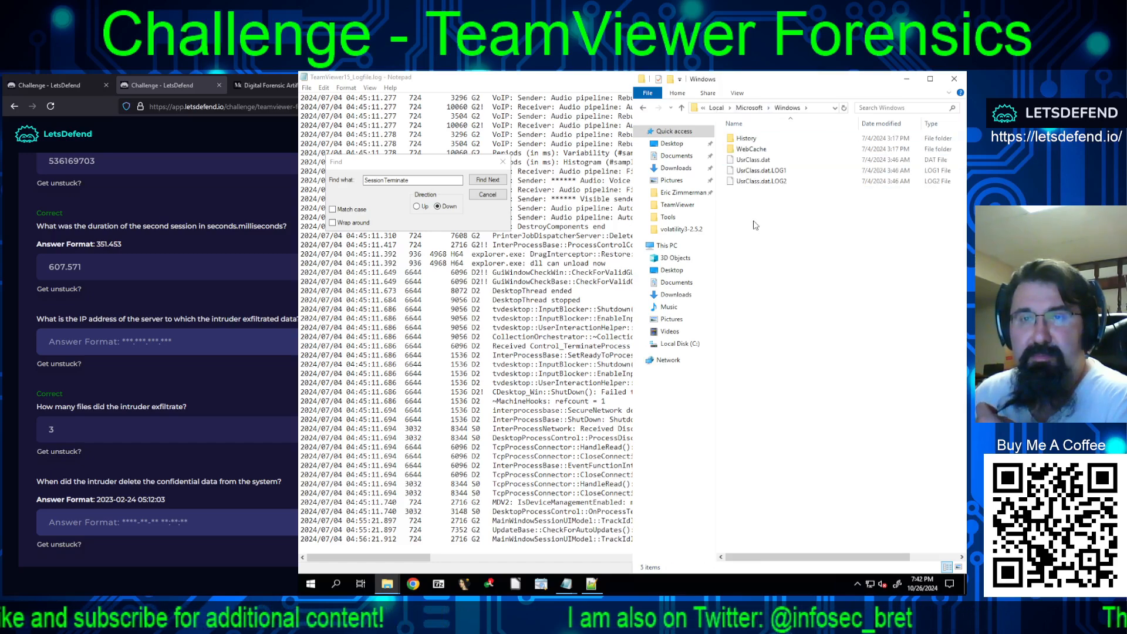
pyautogui.click(749, 107)
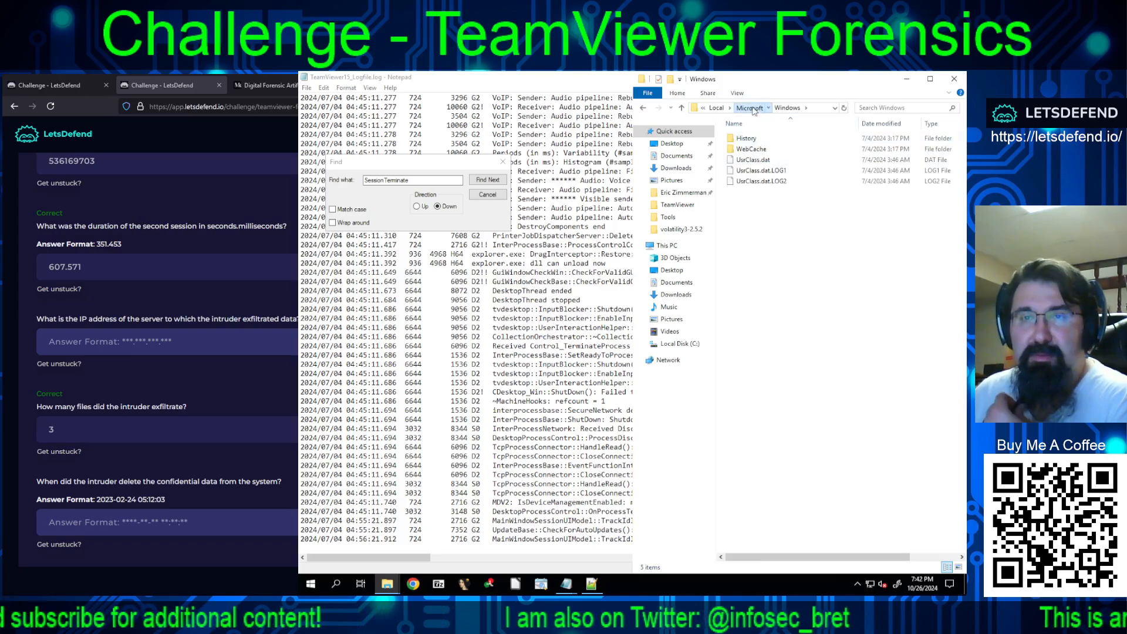
pyautogui.click(747, 109)
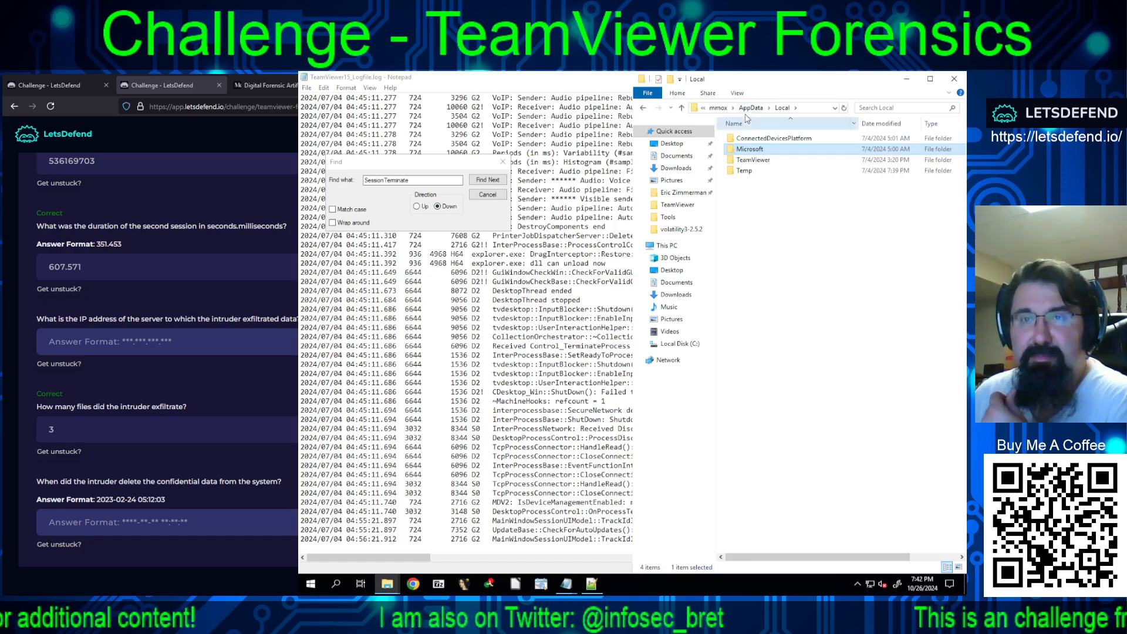
pyautogui.click(749, 114)
# Open Recent under Roaming\Microsoft\Windows and check the target locations of the Secret and Confidential shortcuts
pyautogui.doubleClick(753, 150)
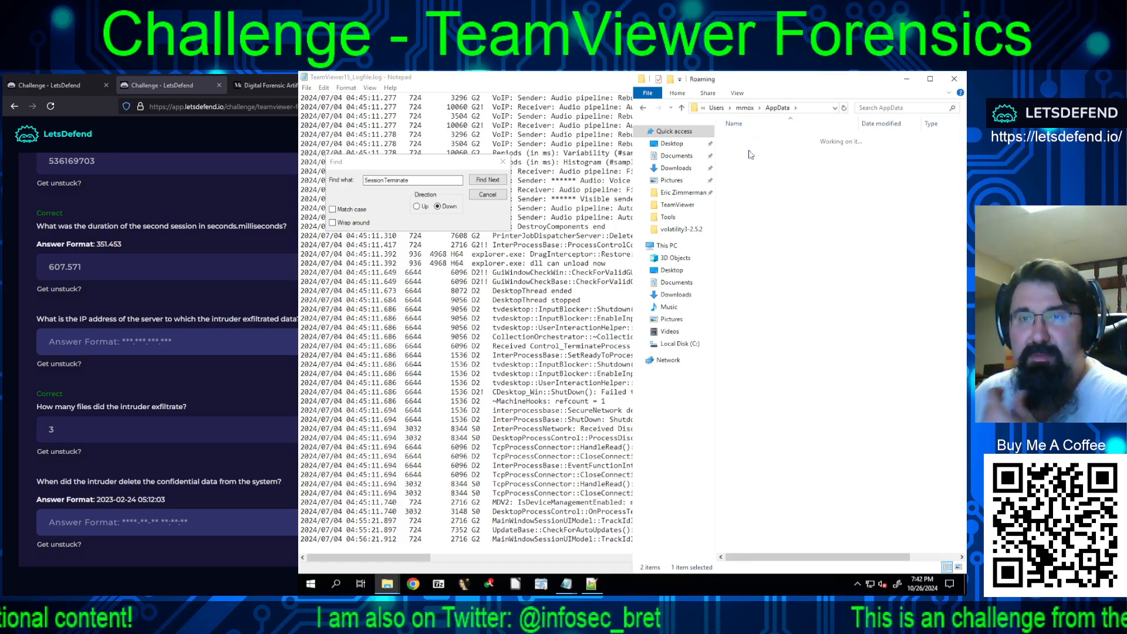
pyautogui.doubleClick(749, 139)
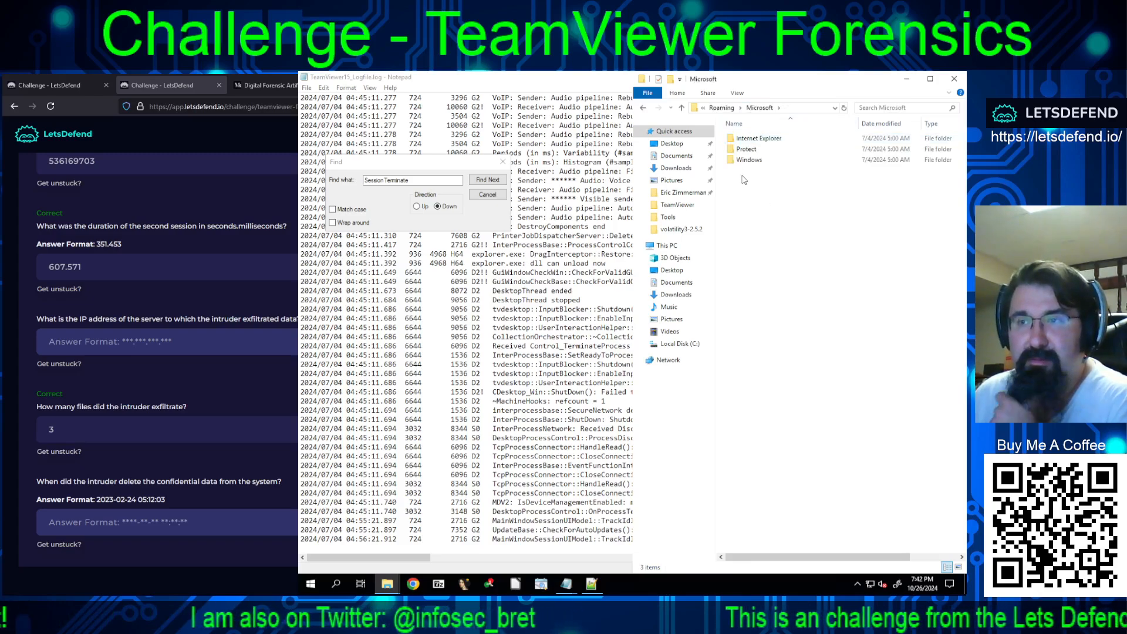
pyautogui.doubleClick(743, 160)
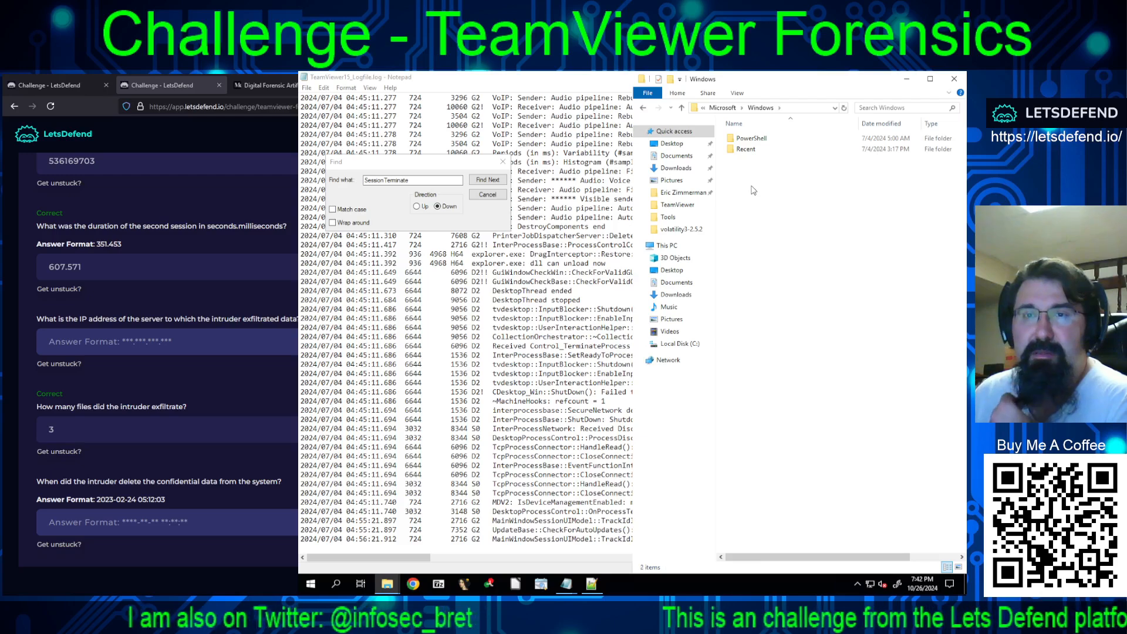
pyautogui.doubleClick(750, 150)
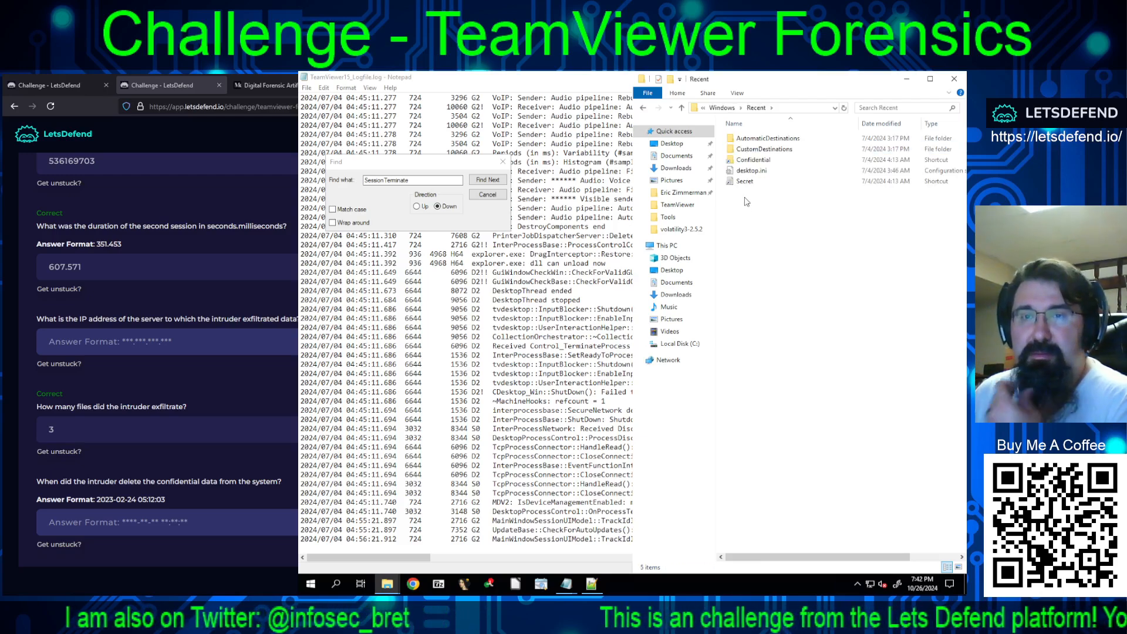
pyautogui.moveTo(744, 184)
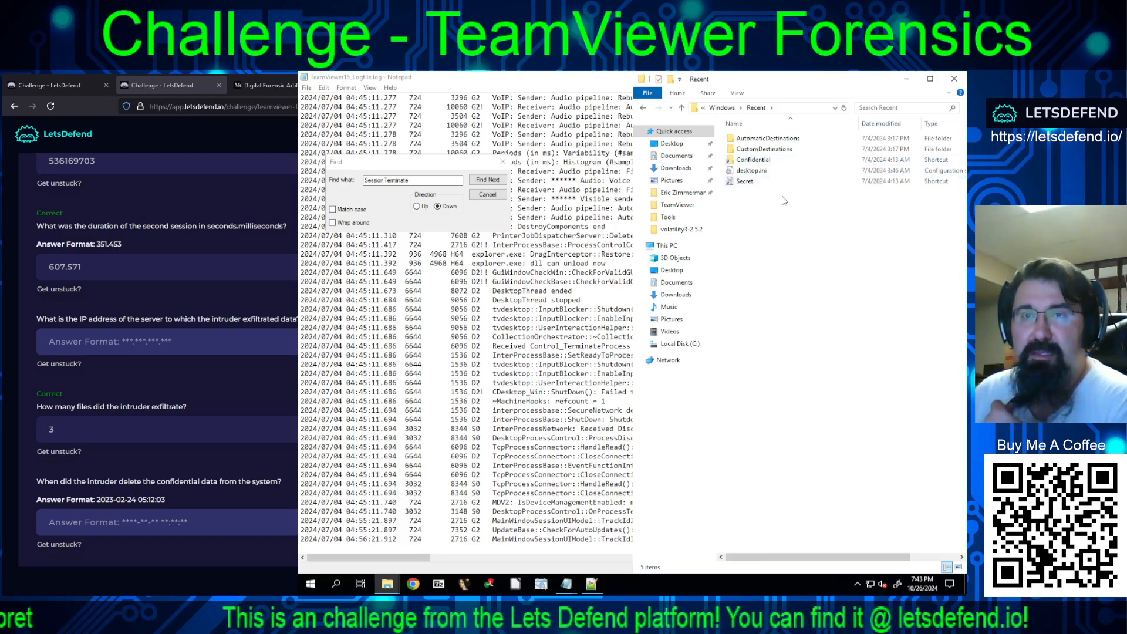
pyautogui.moveTo(753, 162)
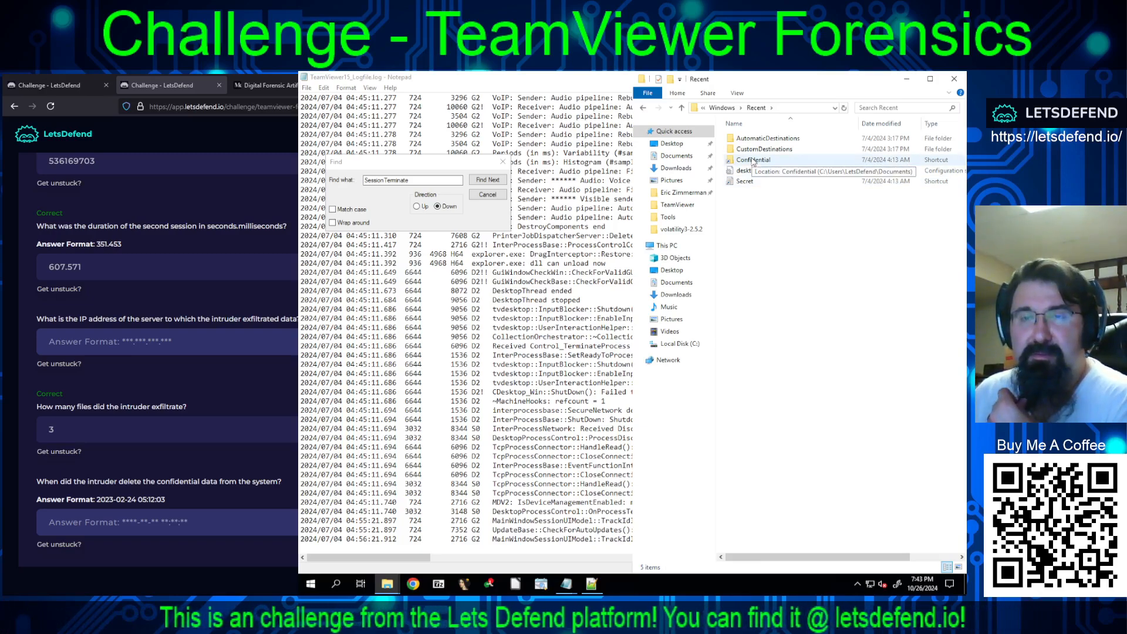
# Open ConsoleHost_history.txt from the PowerShell\PSReadline folder next to Recent
pyautogui.click(722, 108)
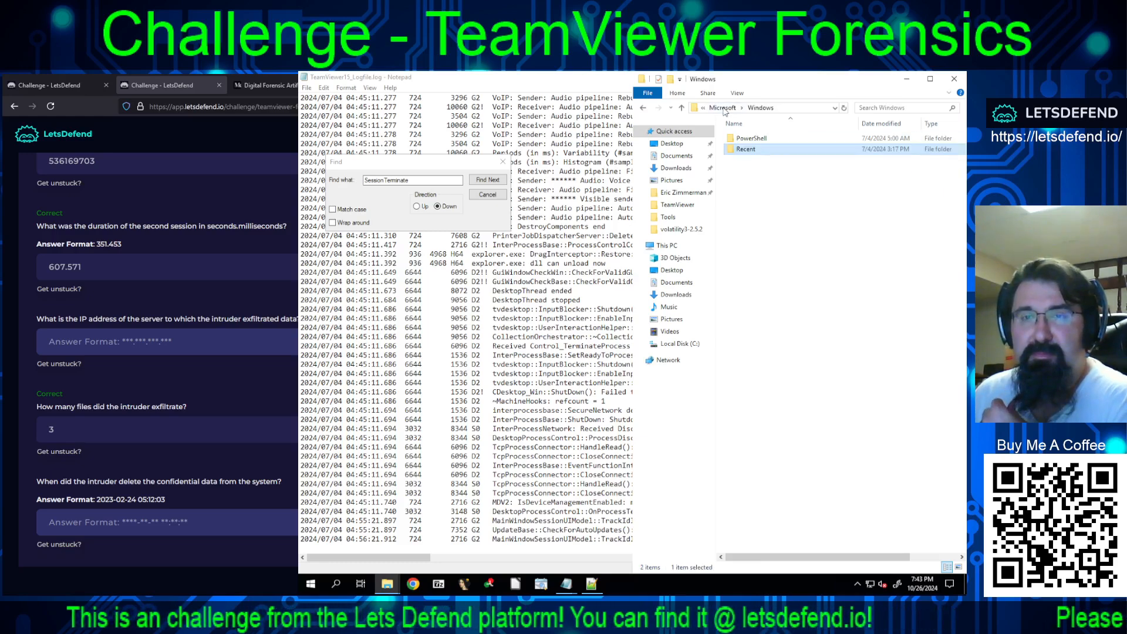
pyautogui.doubleClick(749, 139)
pyautogui.doubleClick(747, 140)
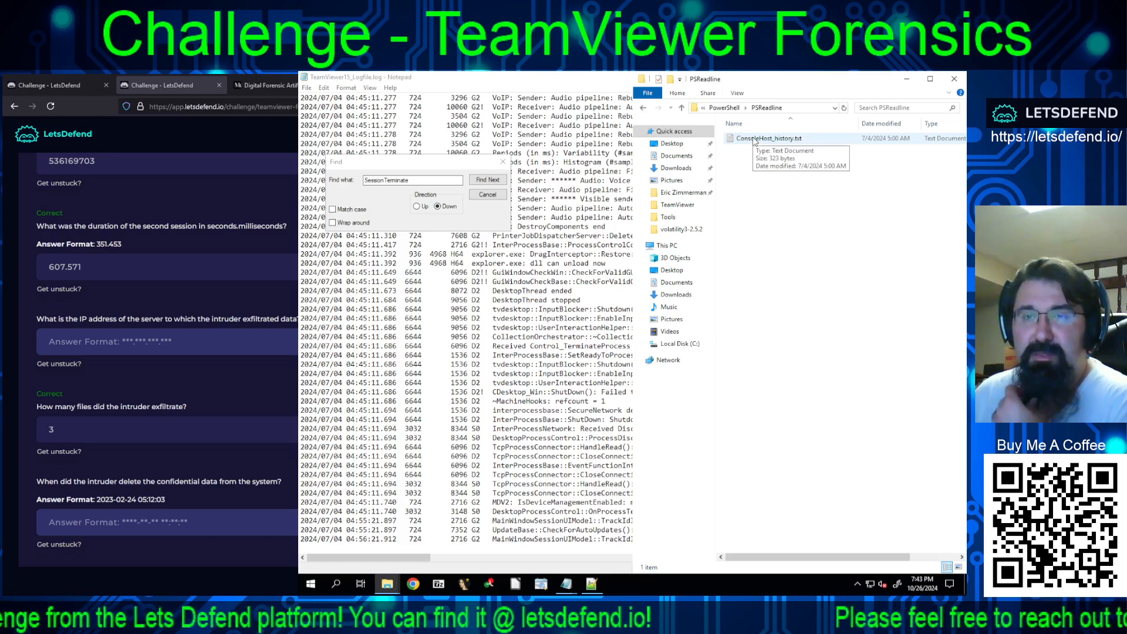
pyautogui.doubleClick(754, 139)
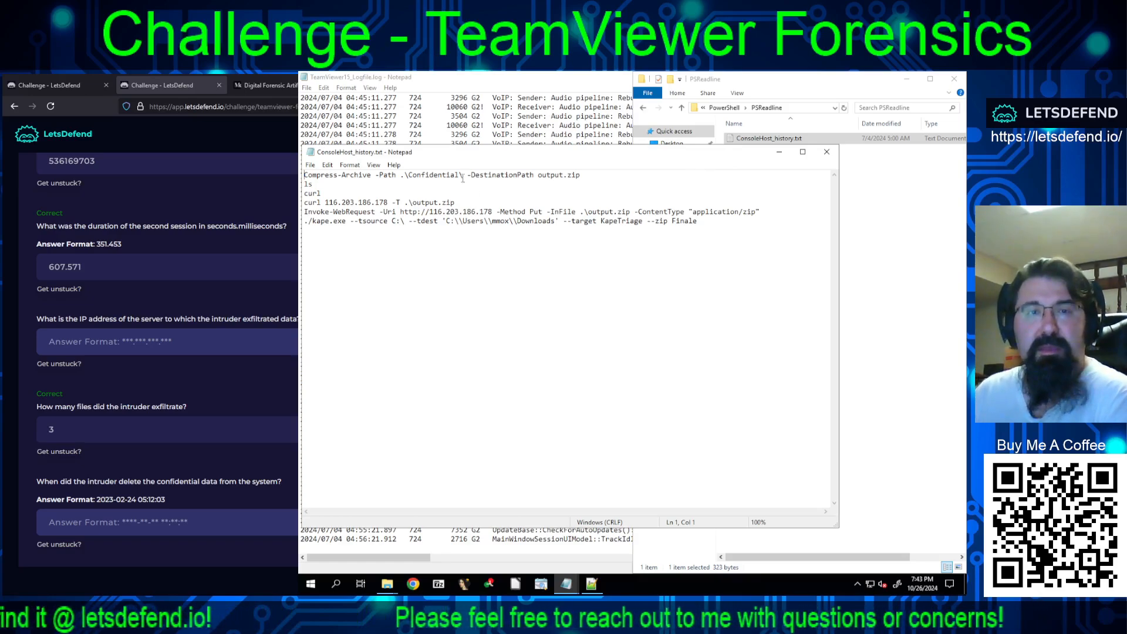
# Examine the PowerShell history's Compress-Archive, curl upload and kape.exe commands
pyautogui.moveTo(449, 175); pyautogui.dragTo(402, 177)
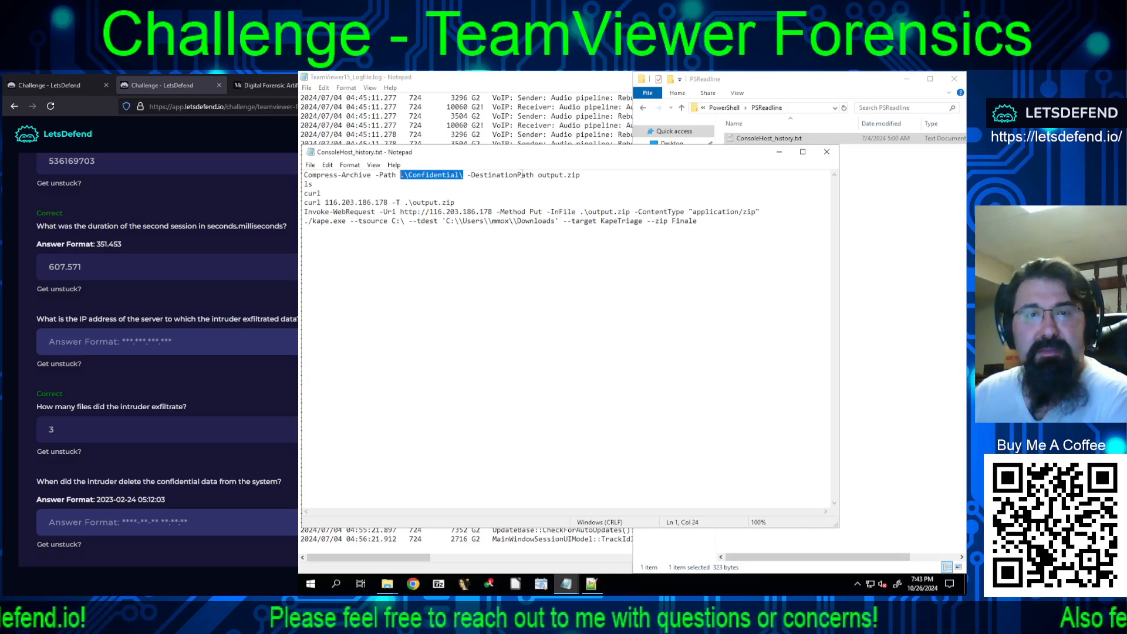
pyautogui.moveTo(581, 175); pyautogui.dragTo(538, 177)
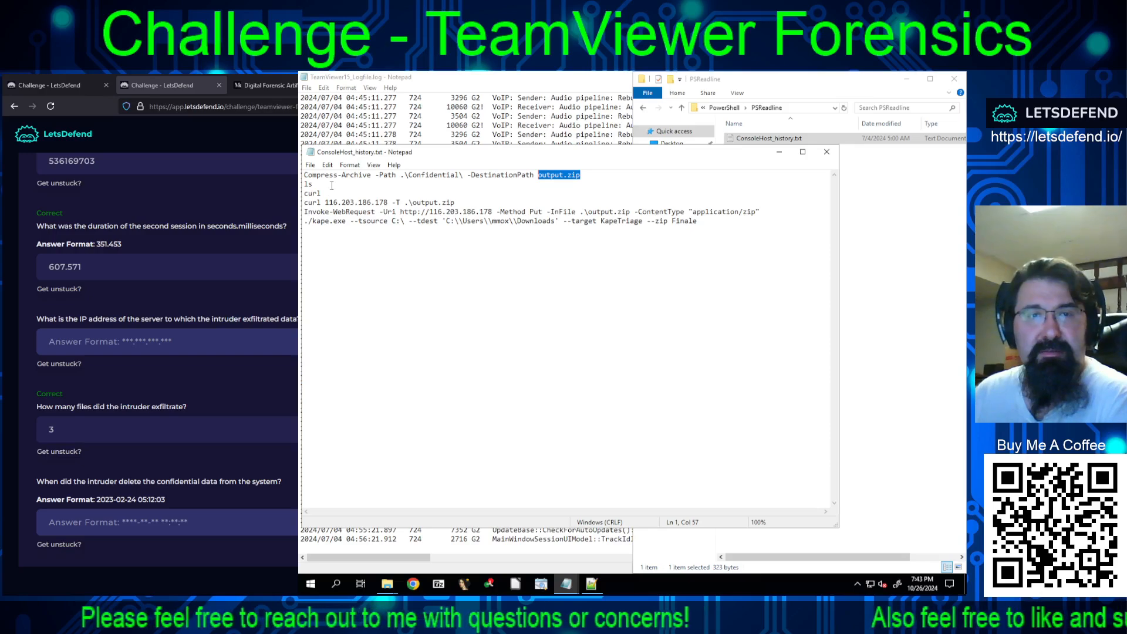
pyautogui.moveTo(460, 203); pyautogui.dragTo(304, 208)
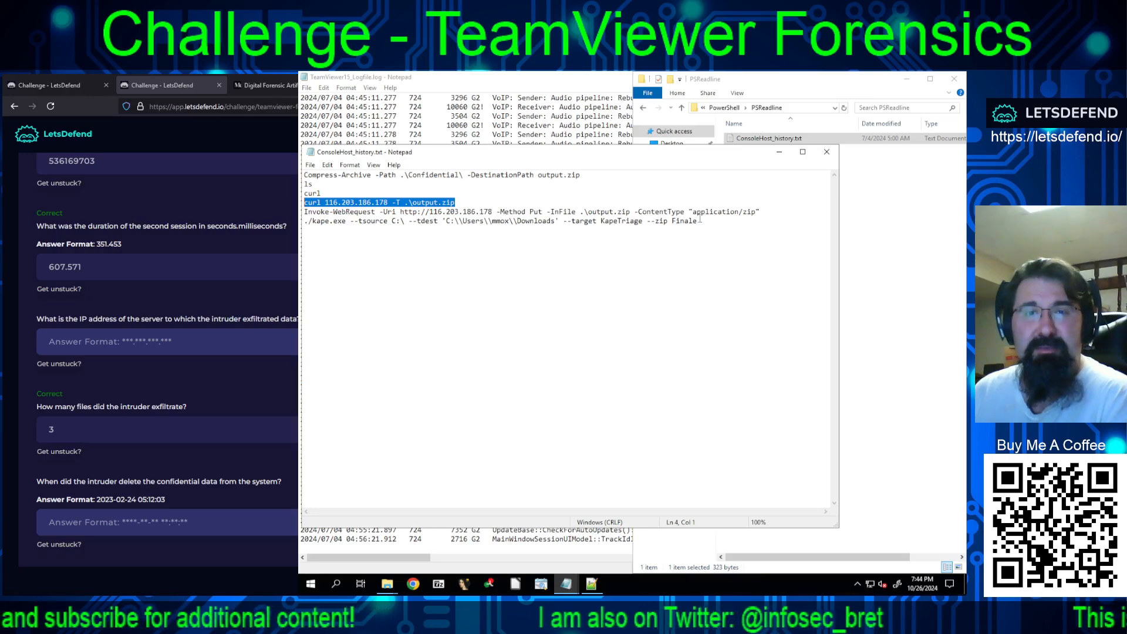
pyautogui.moveTo(698, 221); pyautogui.dragTo(304, 222)
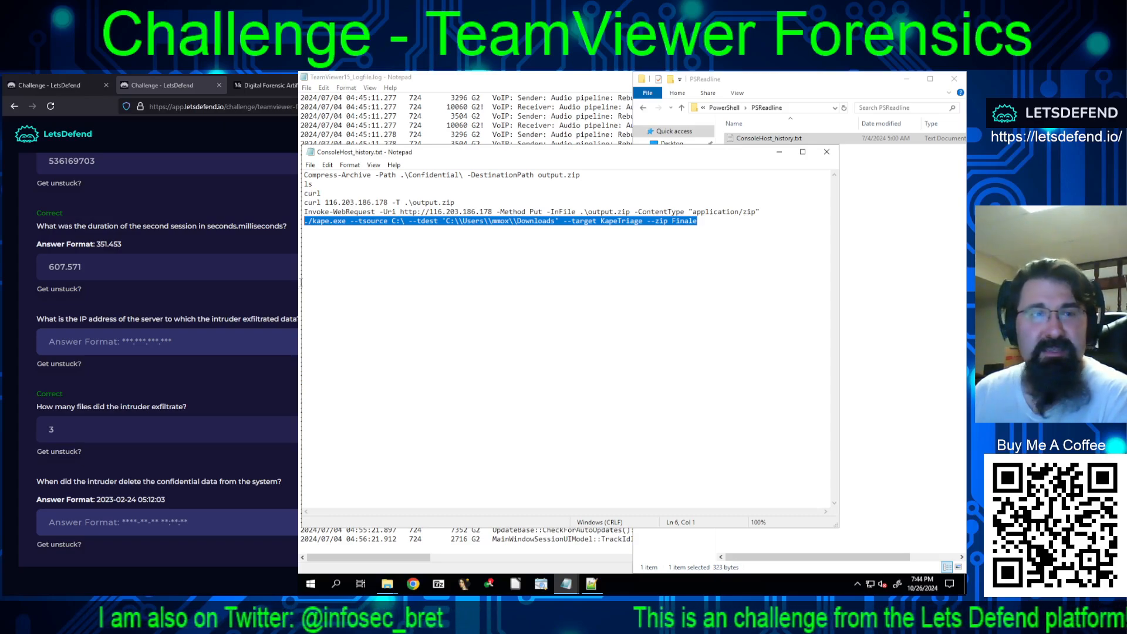
pyautogui.click(458, 221)
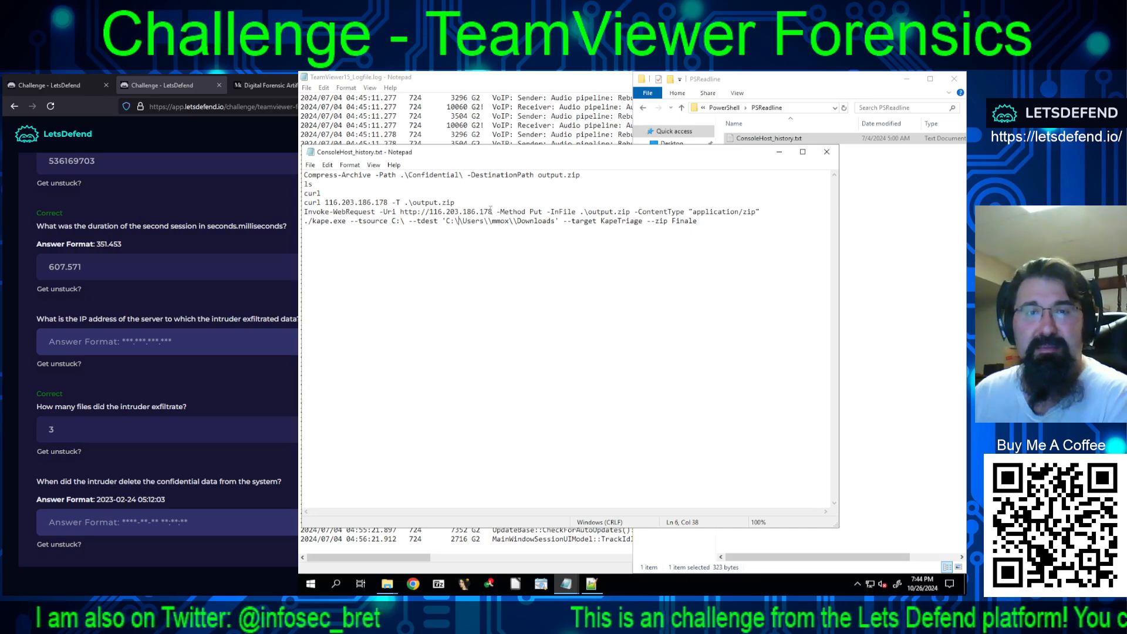
# Copy 116.203.186.178 from the Invoke-WebRequest command and submit it as the exfiltration server's IP address
pyautogui.moveTo(493, 211); pyautogui.dragTo(429, 215)
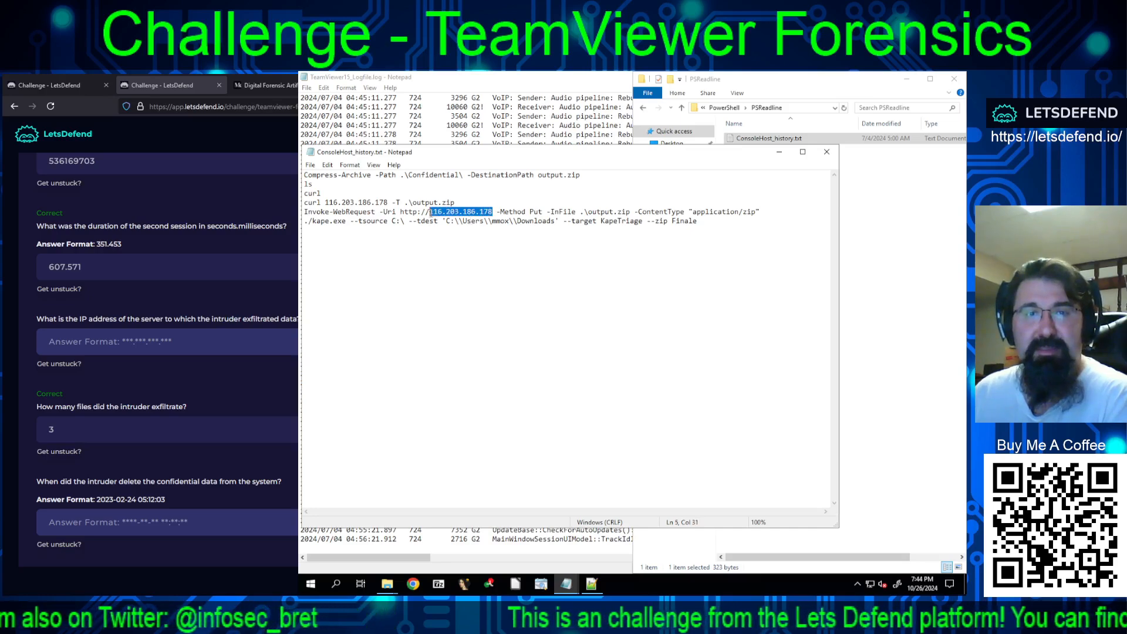
pyautogui.rightClick(430, 213)
pyautogui.click(457, 241)
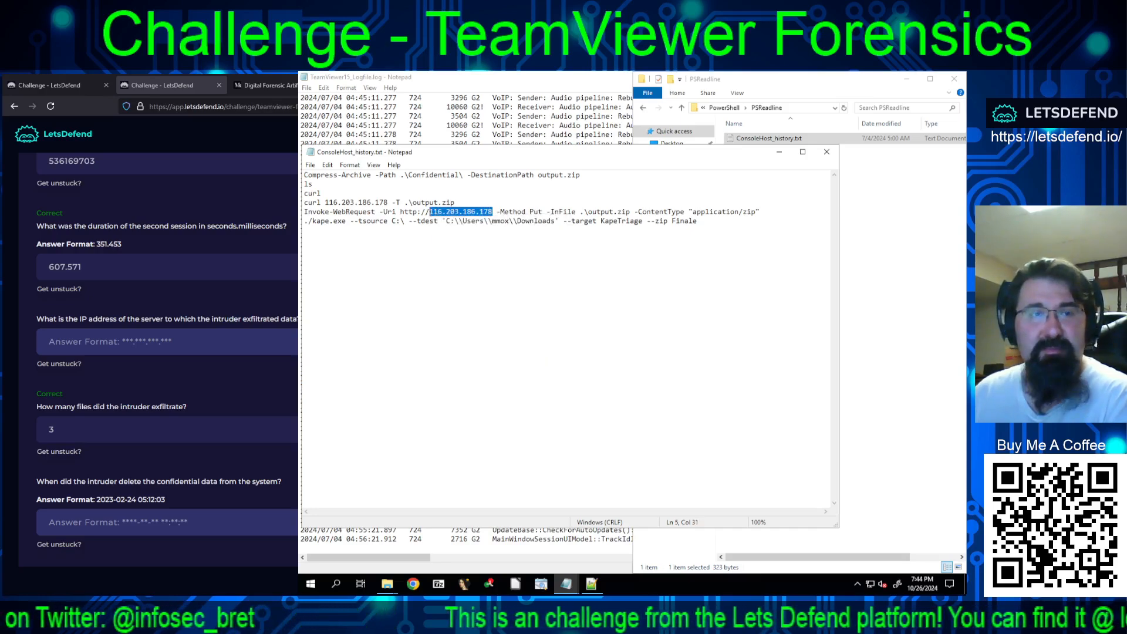
pyautogui.click(170, 341)
pyautogui.hotkey('ctrl', 'v')
pyautogui.press('Return')
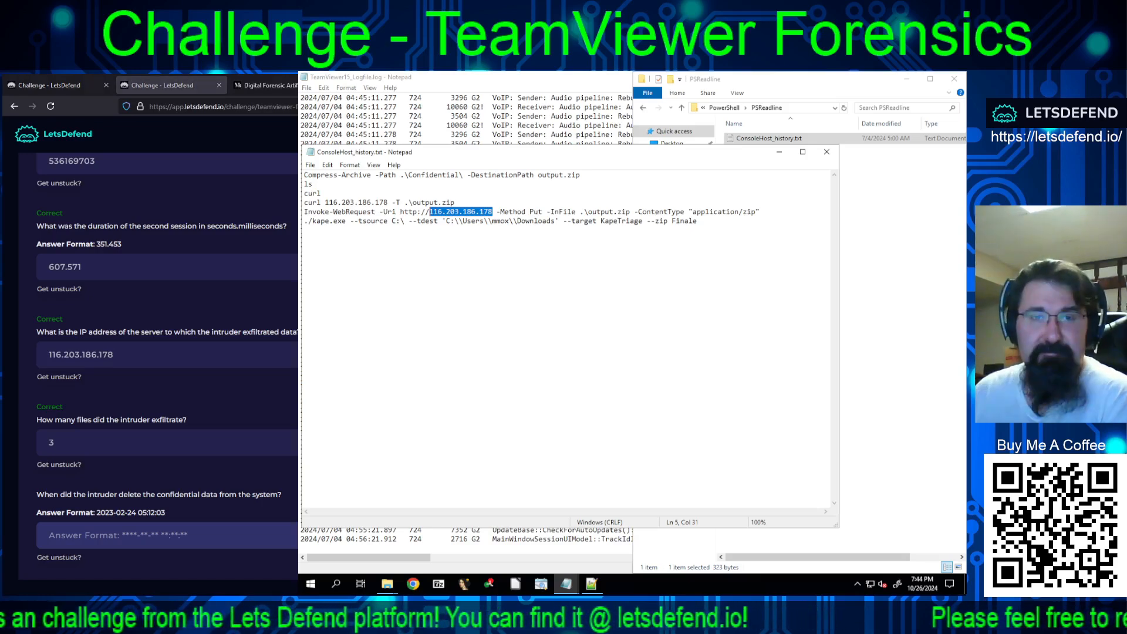
# Launch Command Prompt as administrator and move its window lower on the desktop
pyautogui.click(309, 583)
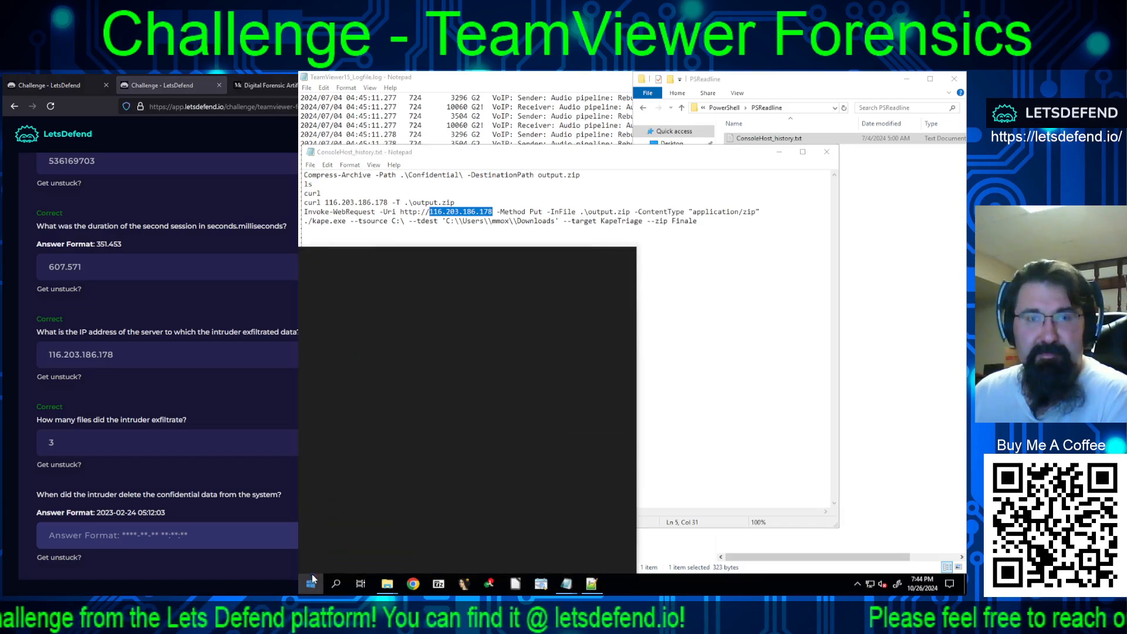
pyautogui.scroll(-15, 369, 427)
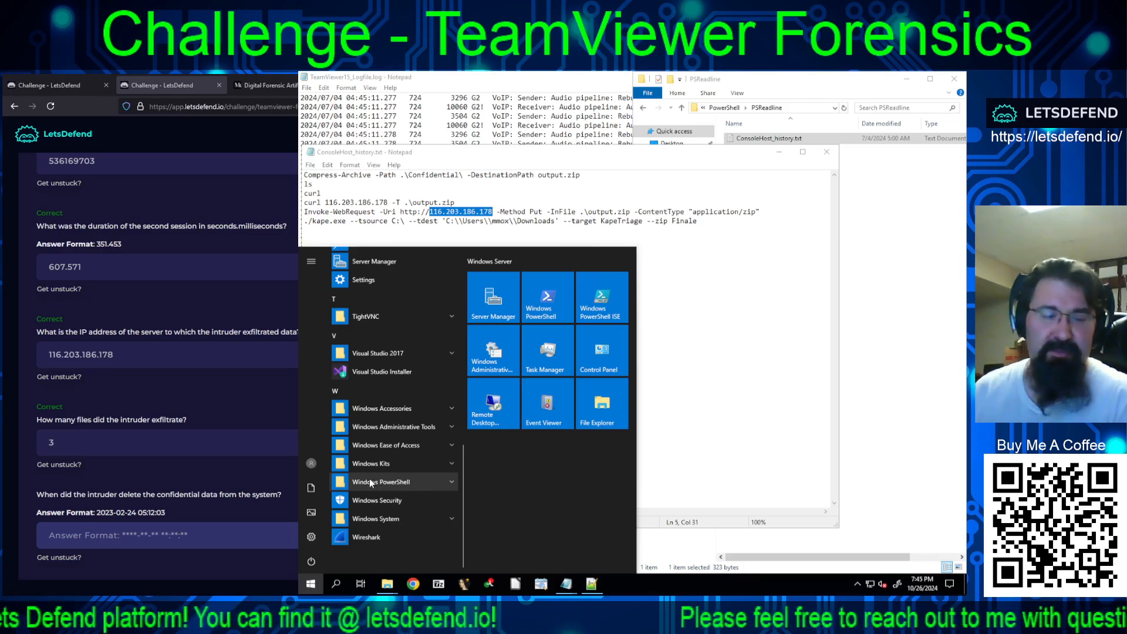
pyautogui.write('cmd')
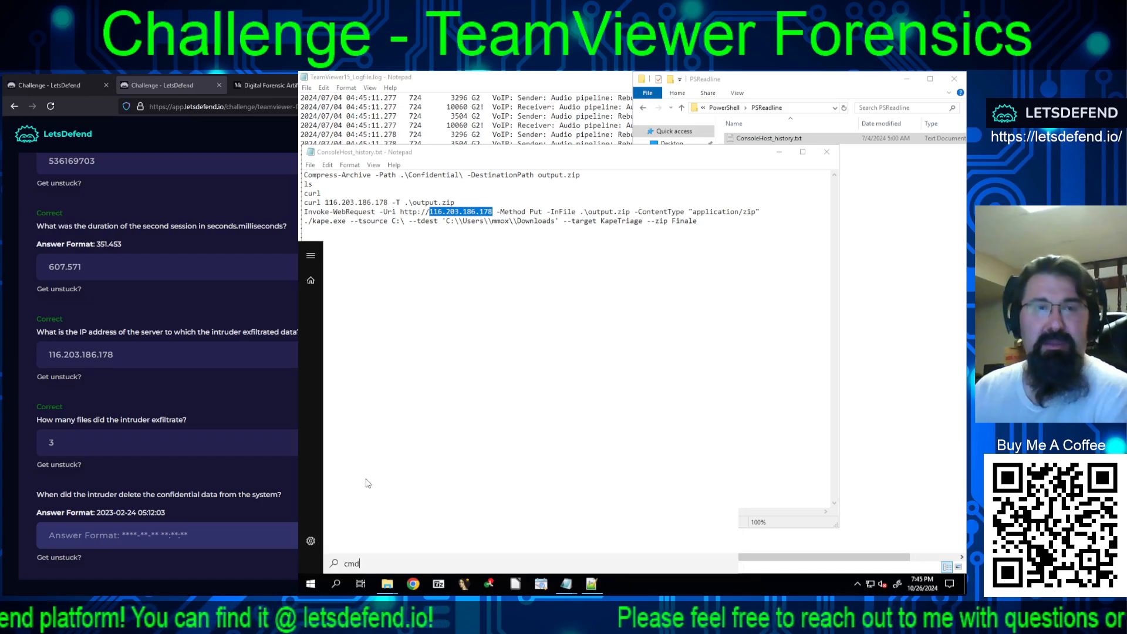
pyautogui.rightClick(374, 304)
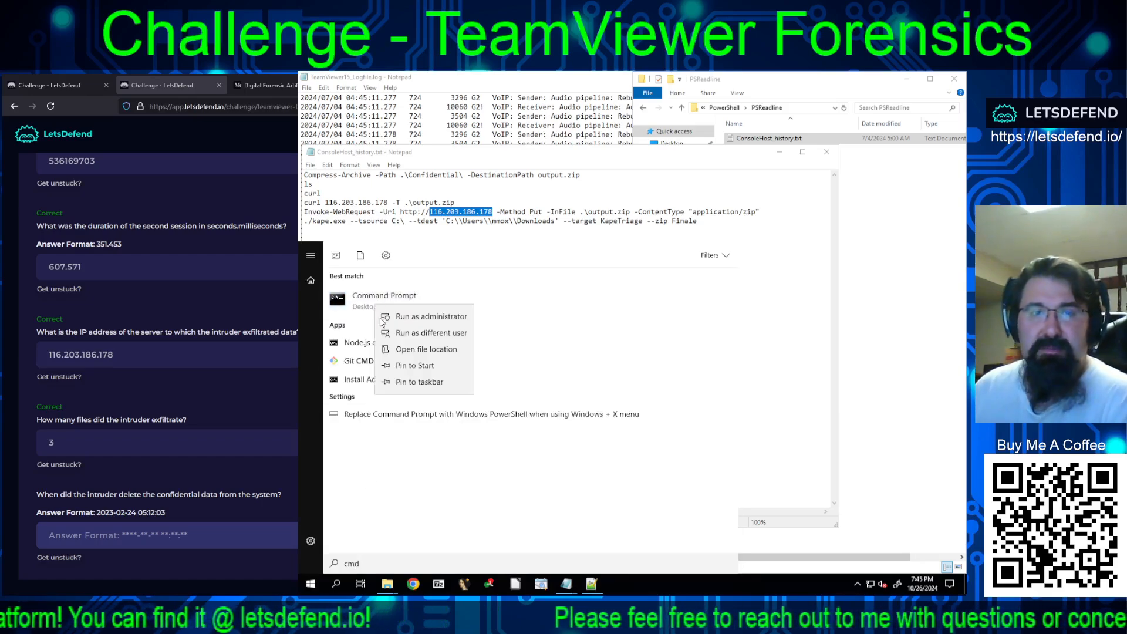
pyautogui.click(421, 315)
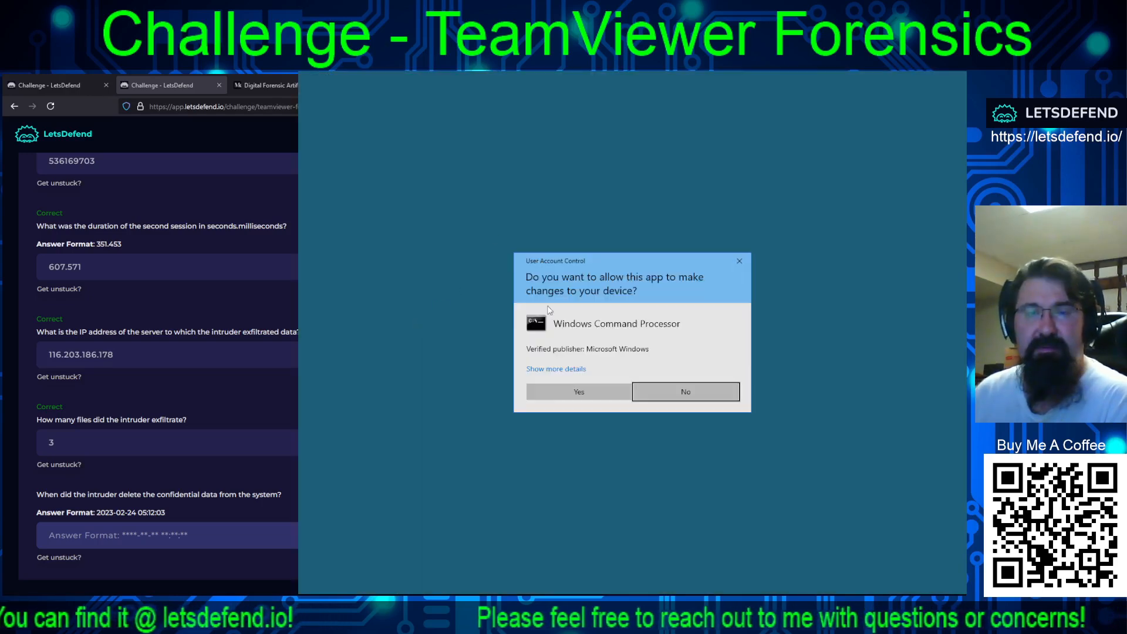
pyautogui.click(577, 389)
pyautogui.moveTo(568, 160); pyautogui.dragTo(553, 266)
# Go from the PSReadline folder back up to the Roaming\Microsoft folder
pyautogui.click(725, 108)
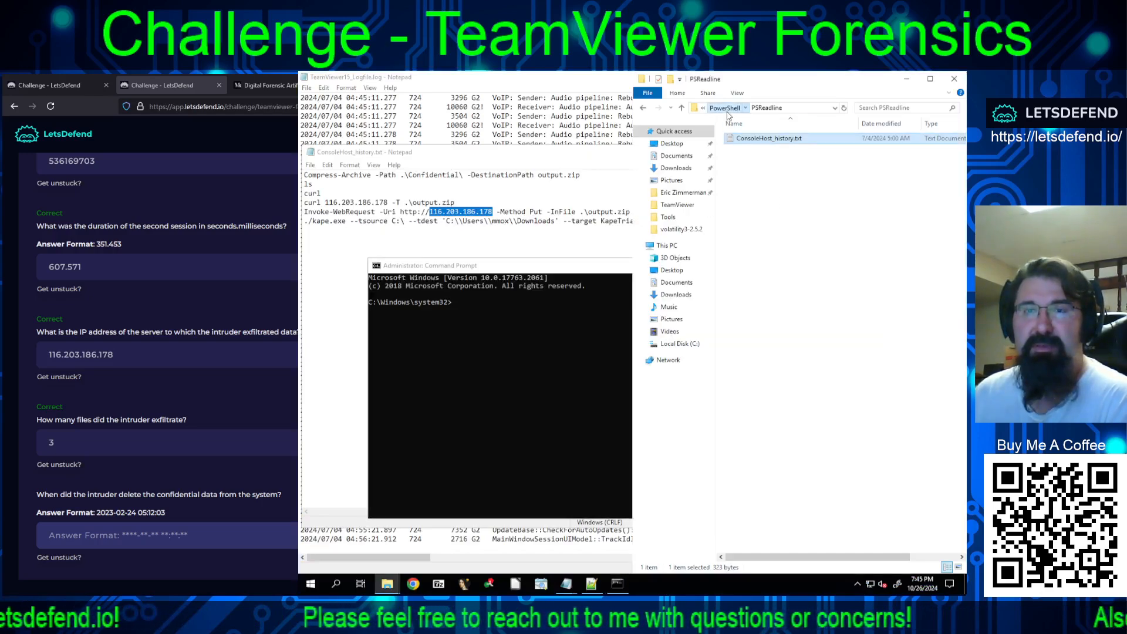
pyautogui.click(726, 108)
pyautogui.click(724, 108)
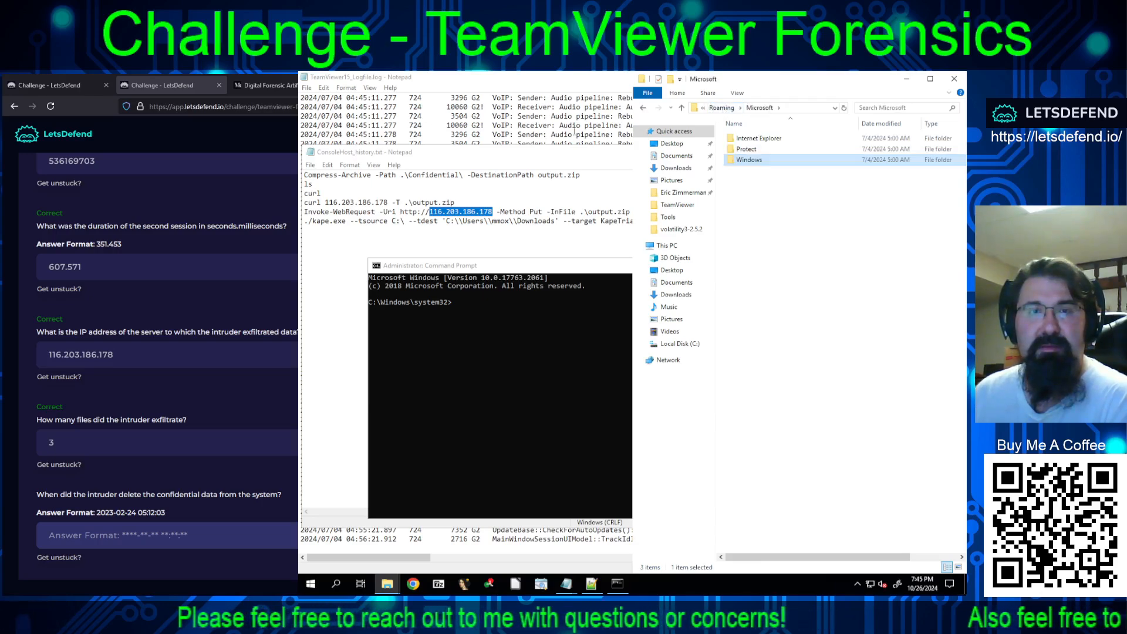
# Minimize the Notepad windows showing ConsoleHost_history.txt, TeamViewer15_Logfile.log and Connections_incoming.txt
pyautogui.click(595, 161)
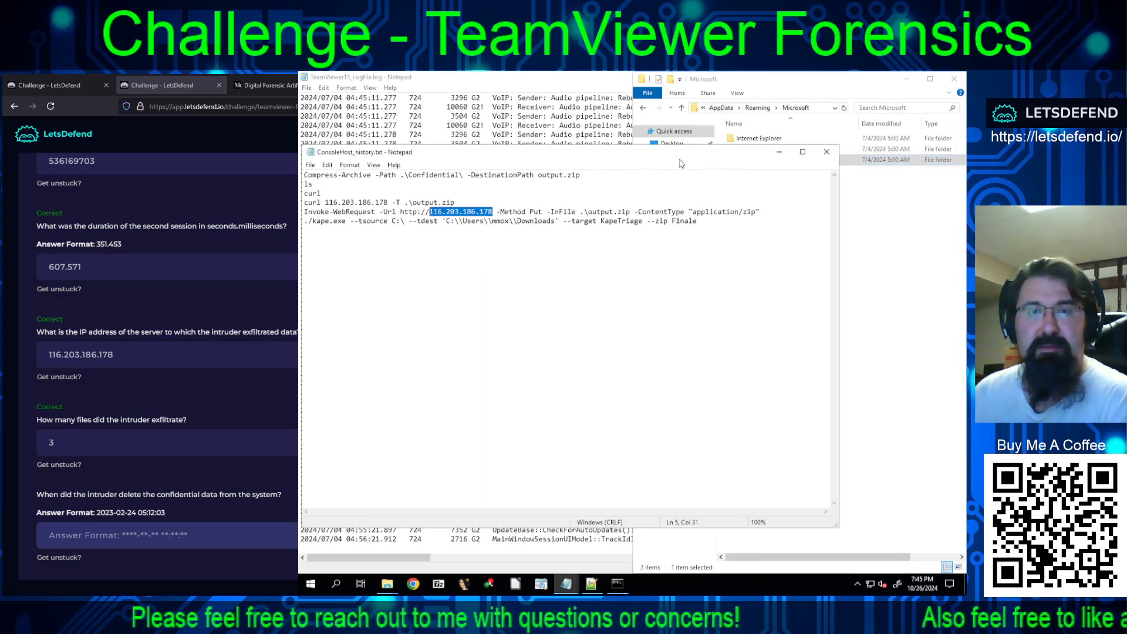
pyautogui.click(779, 152)
pyautogui.click(583, 82)
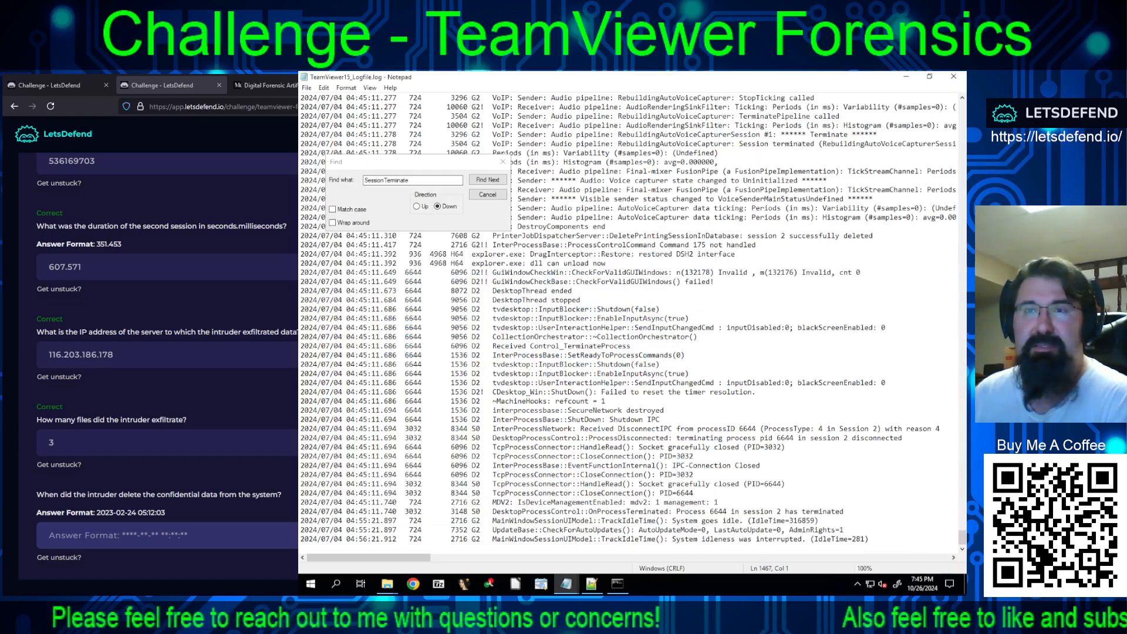
pyautogui.click(148, 87)
pyautogui.hotkey('alt', 'Tab')
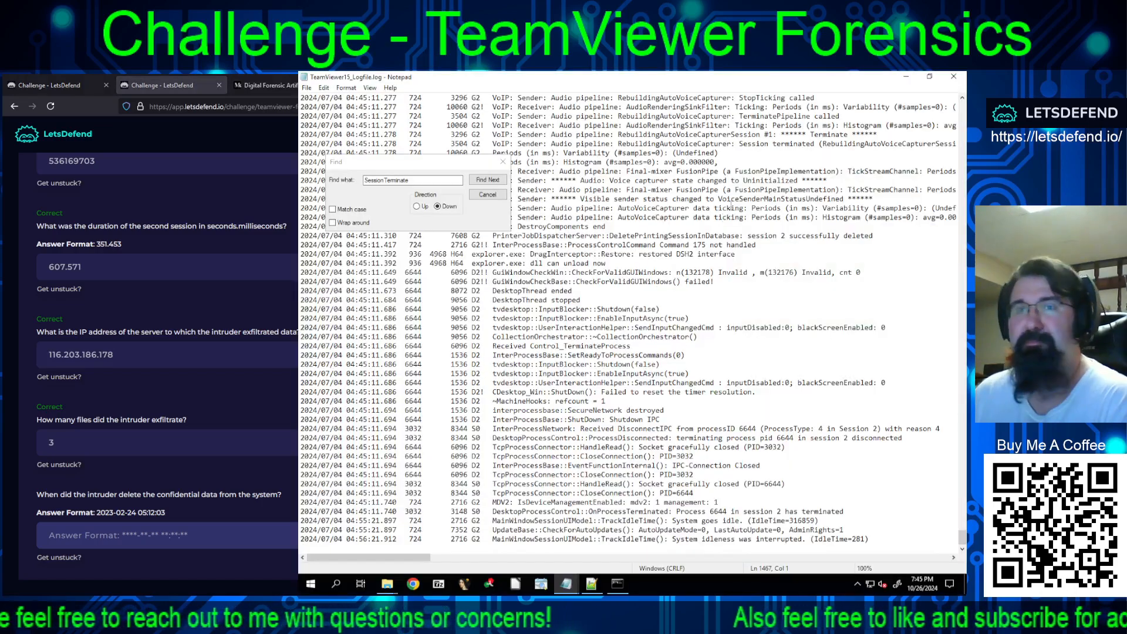
pyautogui.click(905, 76)
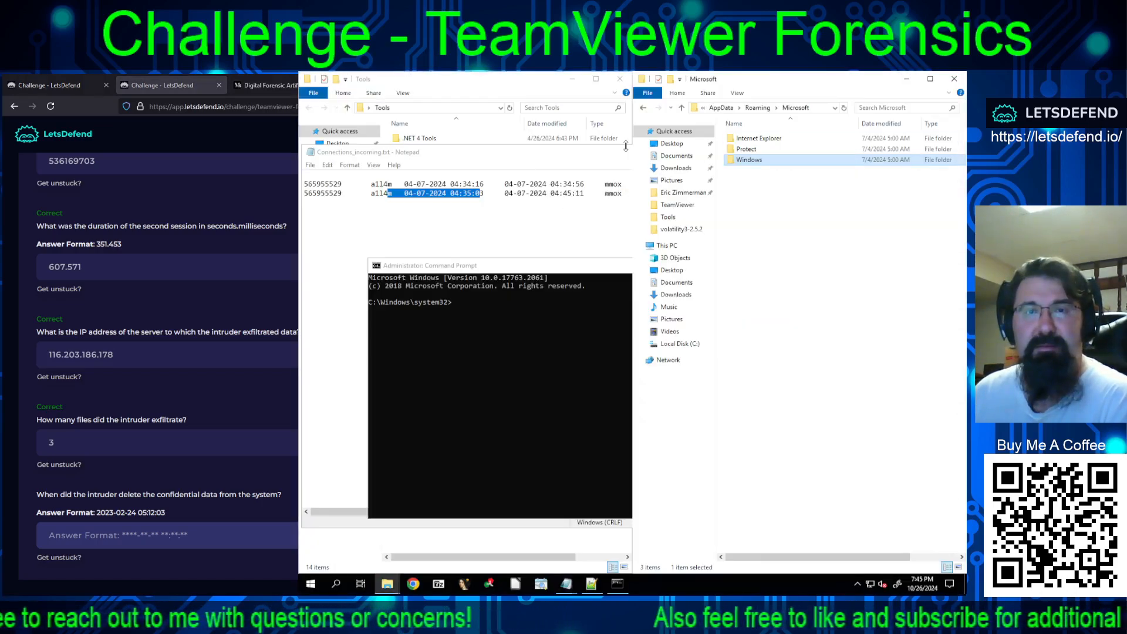
pyautogui.click(624, 153)
pyautogui.click(781, 153)
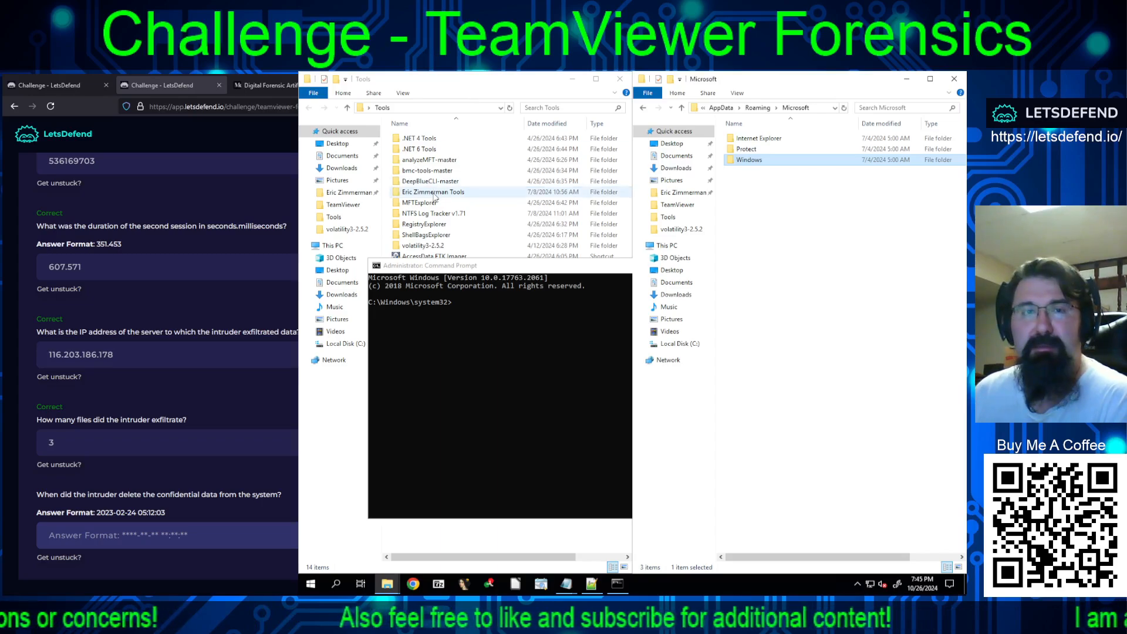
# Open the Eric Zimmerman Tools folder and change the Command Prompt directory to "C:\Users\LetsDefend\Desktop\Tools\Eric Zimmerman Tools"
pyautogui.doubleClick(434, 192)
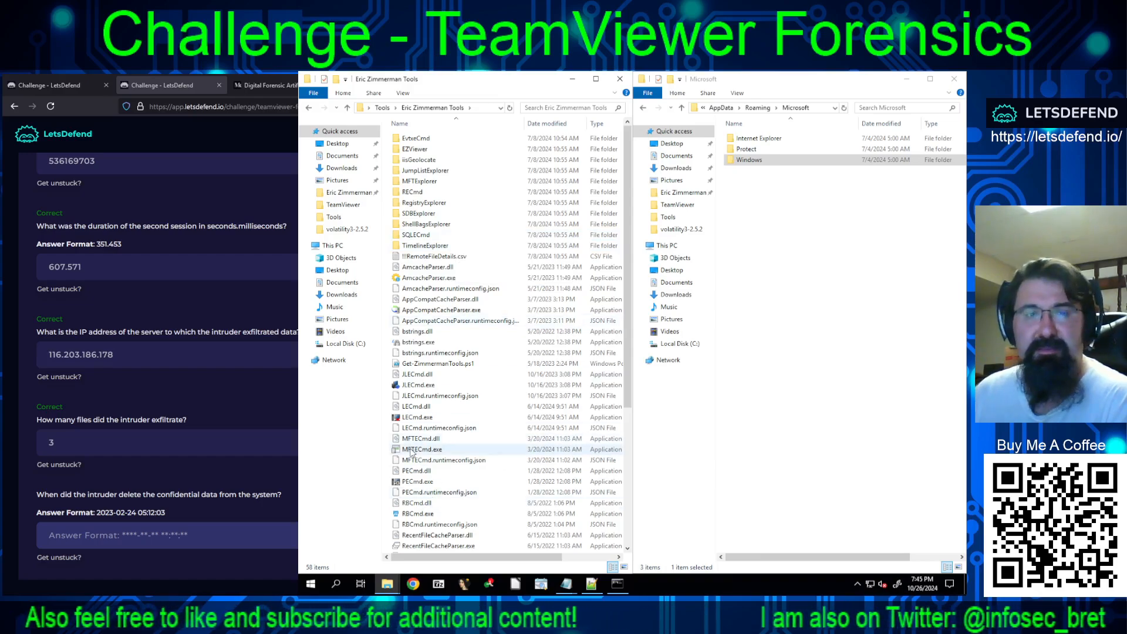
pyautogui.click(480, 111)
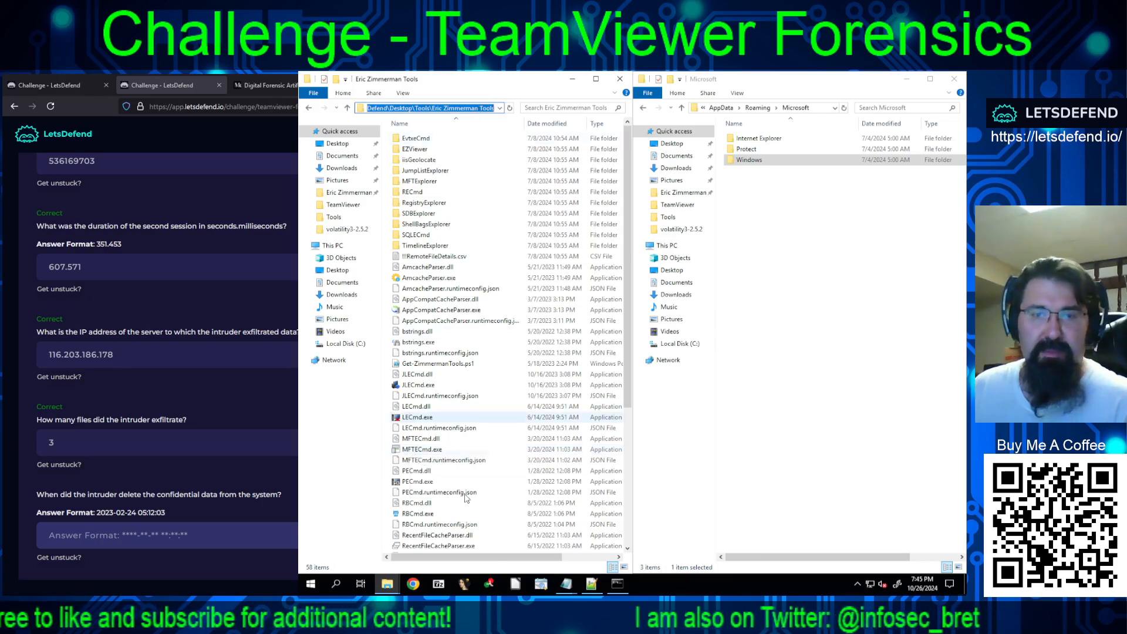
pyautogui.click(617, 583)
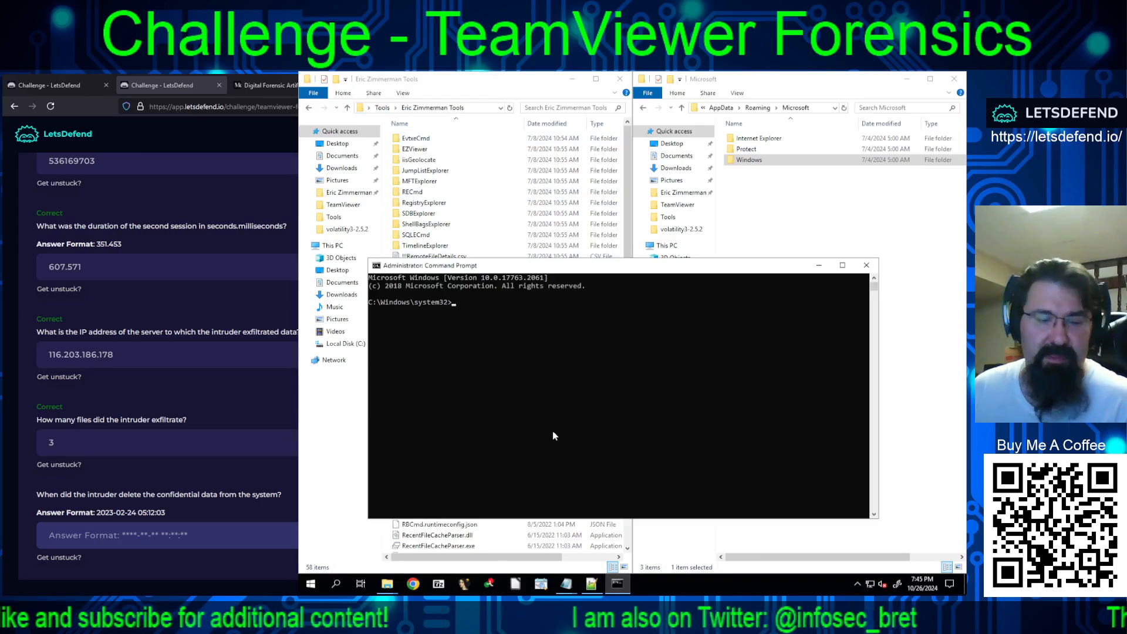
pyautogui.write('cd')
pyautogui.hotkey('ctrl', 'v')
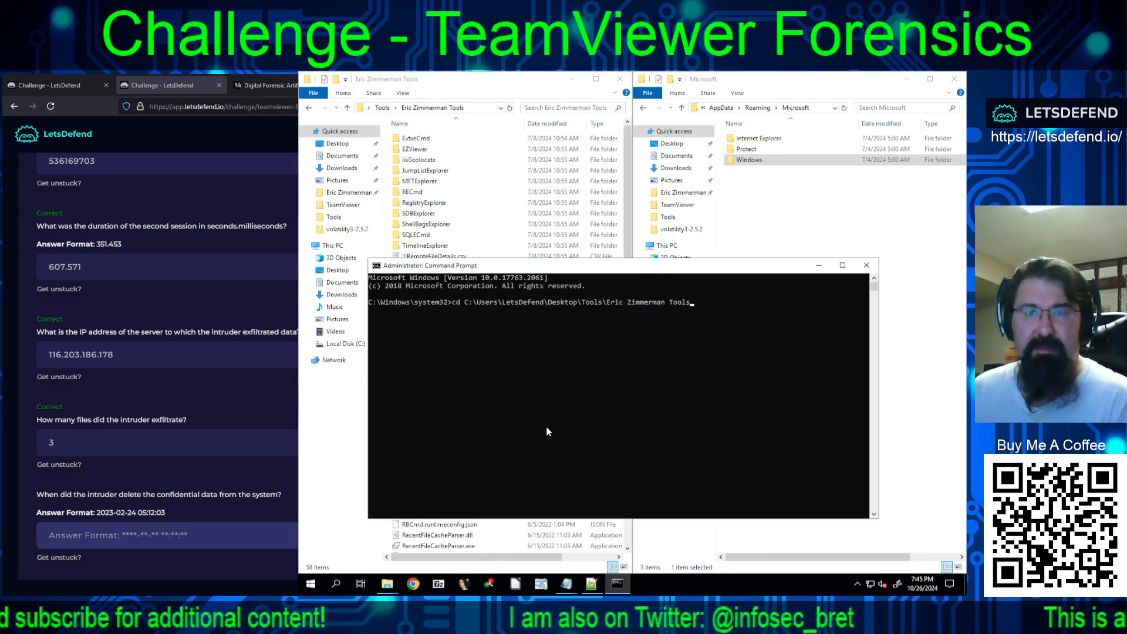
pyautogui.write('"')
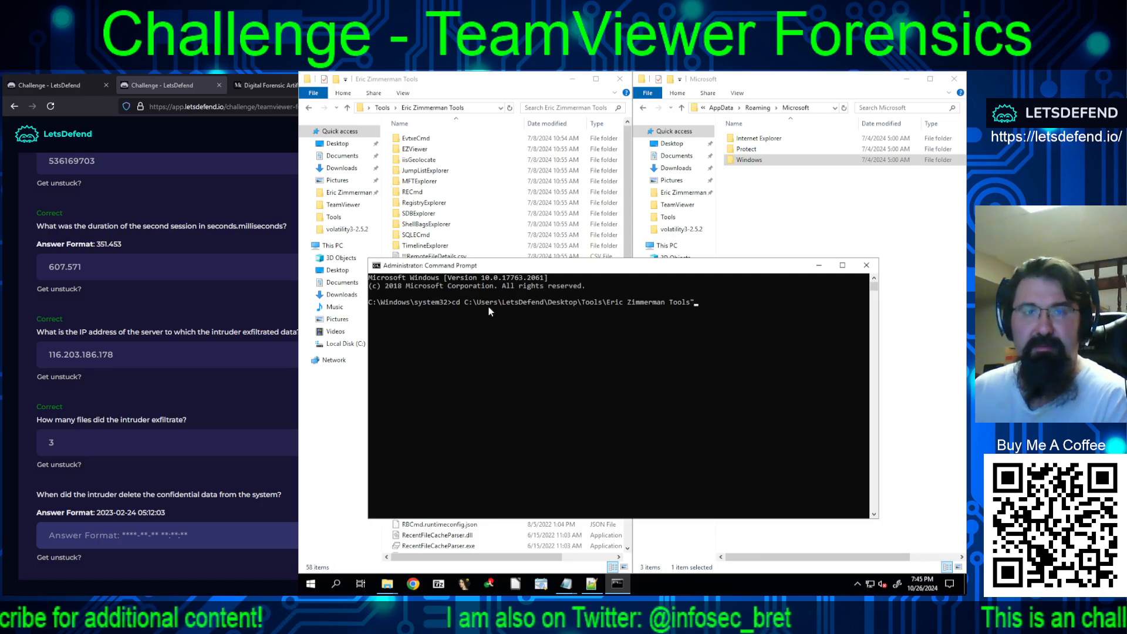
pyautogui.click(466, 303)
pyautogui.write('"')
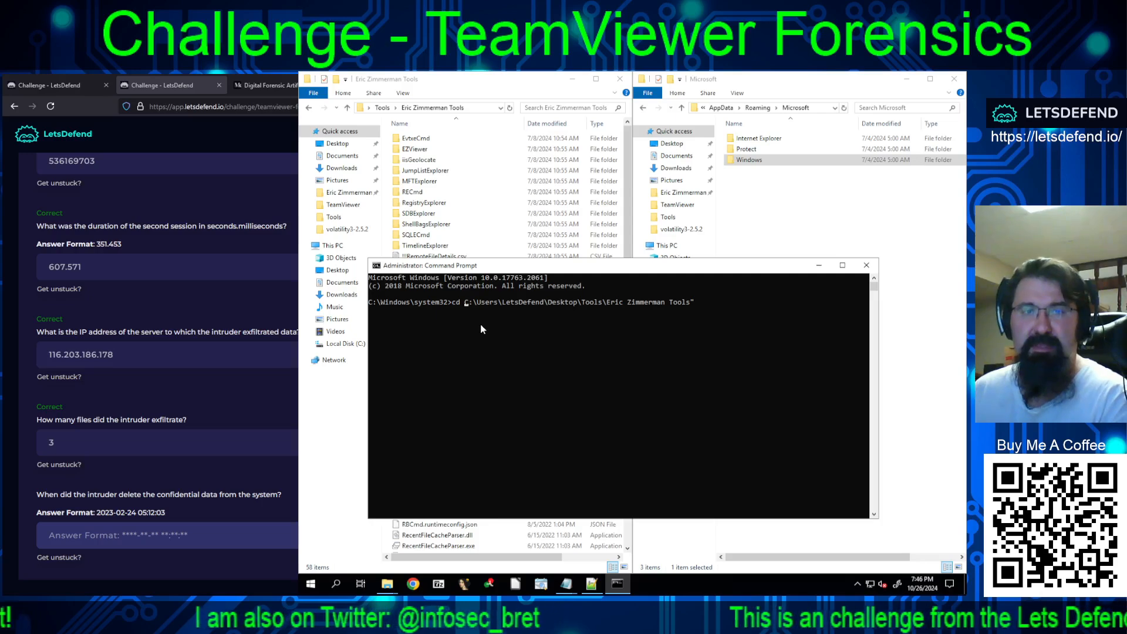
pyautogui.write('"')
pyautogui.press('Return')
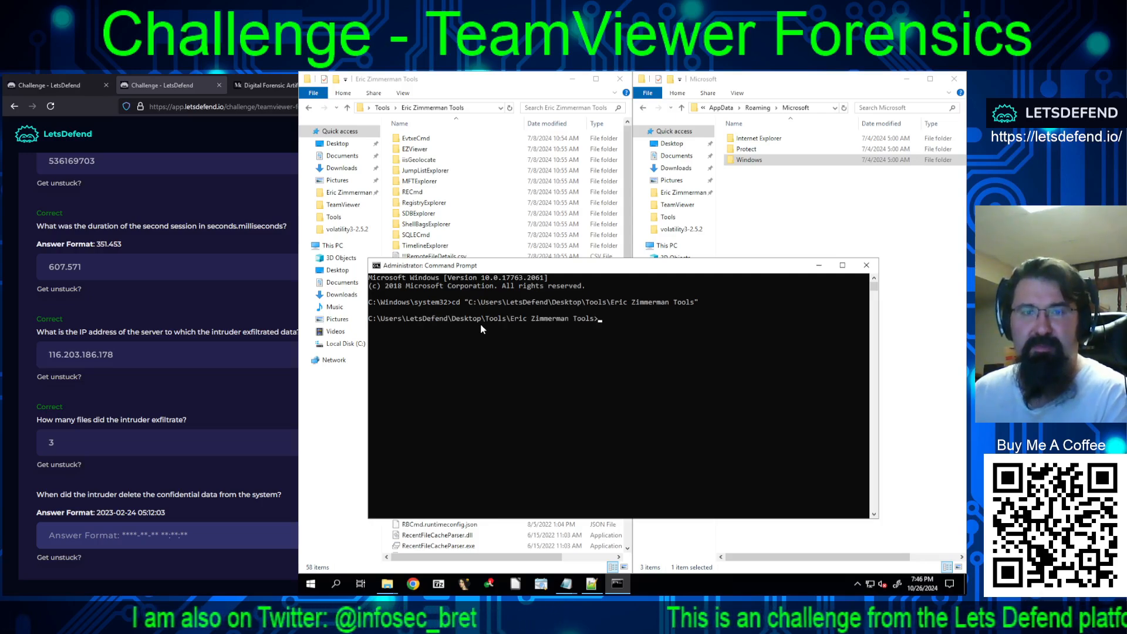
# Run MFTECmd.exe -? and review the usage examples and options in its help
pyautogui.write('MF')
pyautogui.press('Tab')
pyautogui.press('Tab')
pyautogui.write('-?')
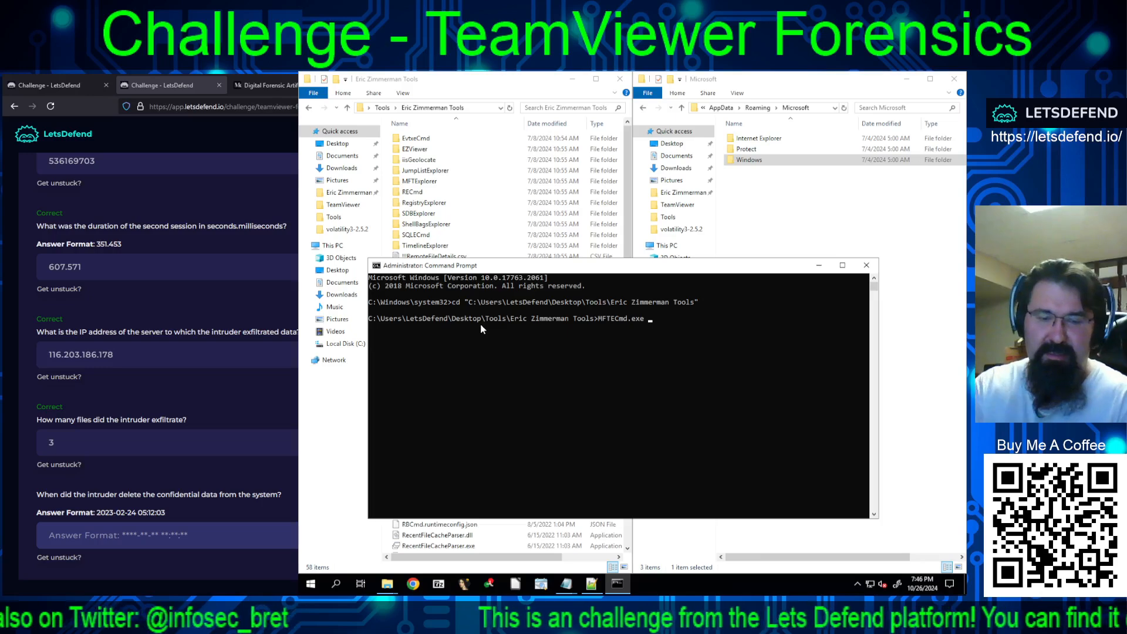
pyautogui.press('Return')
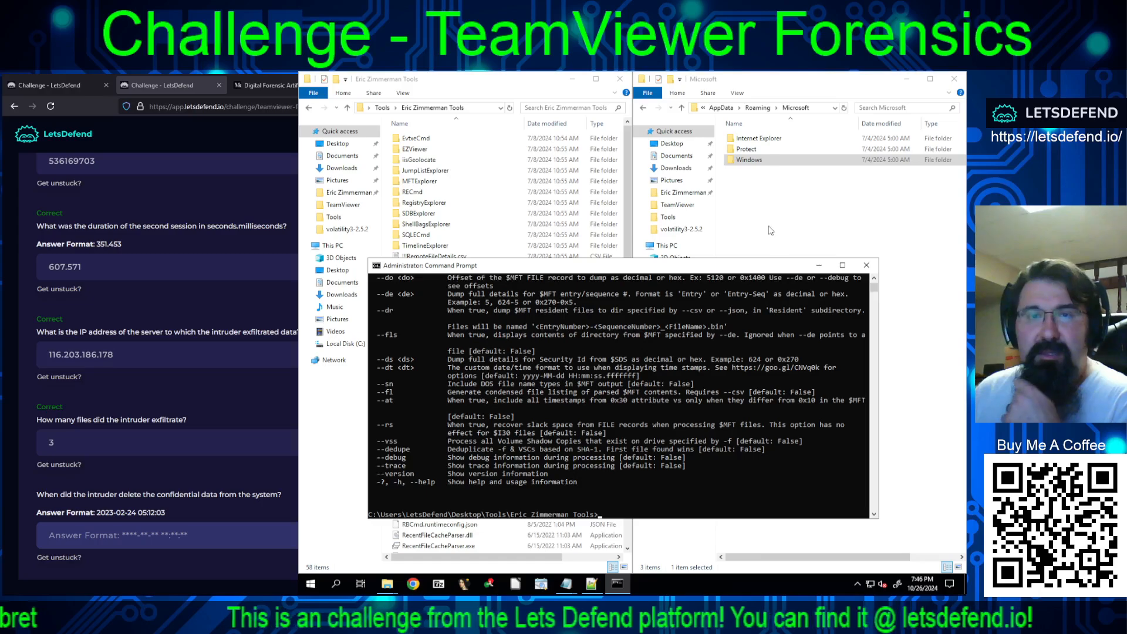
pyautogui.scroll(8, 667, 398)
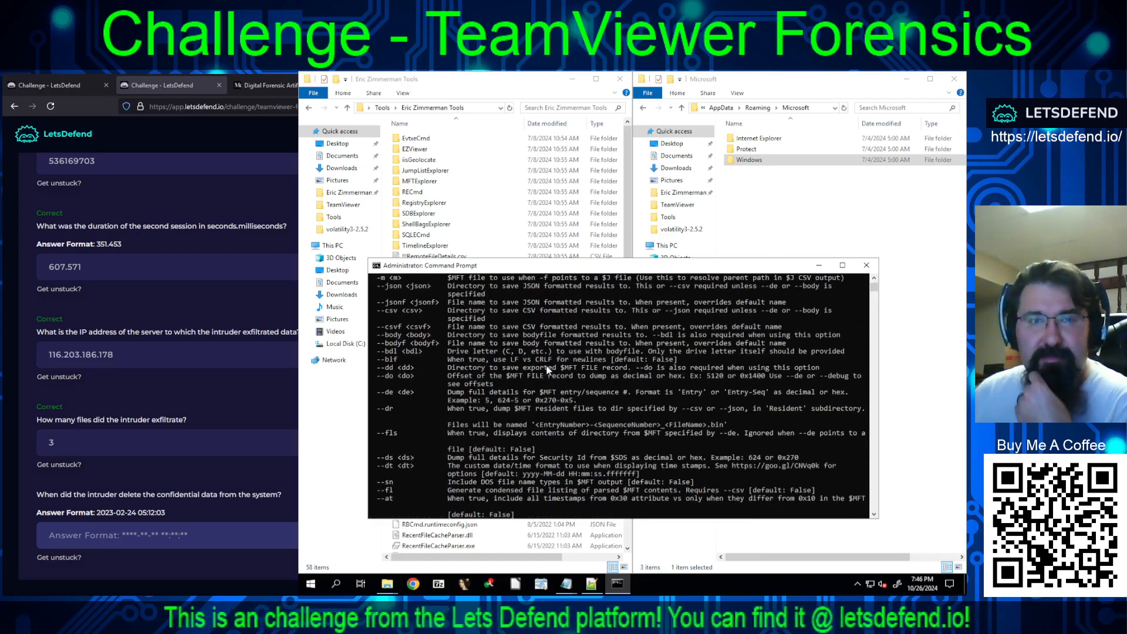
pyautogui.scroll(3, 549, 351)
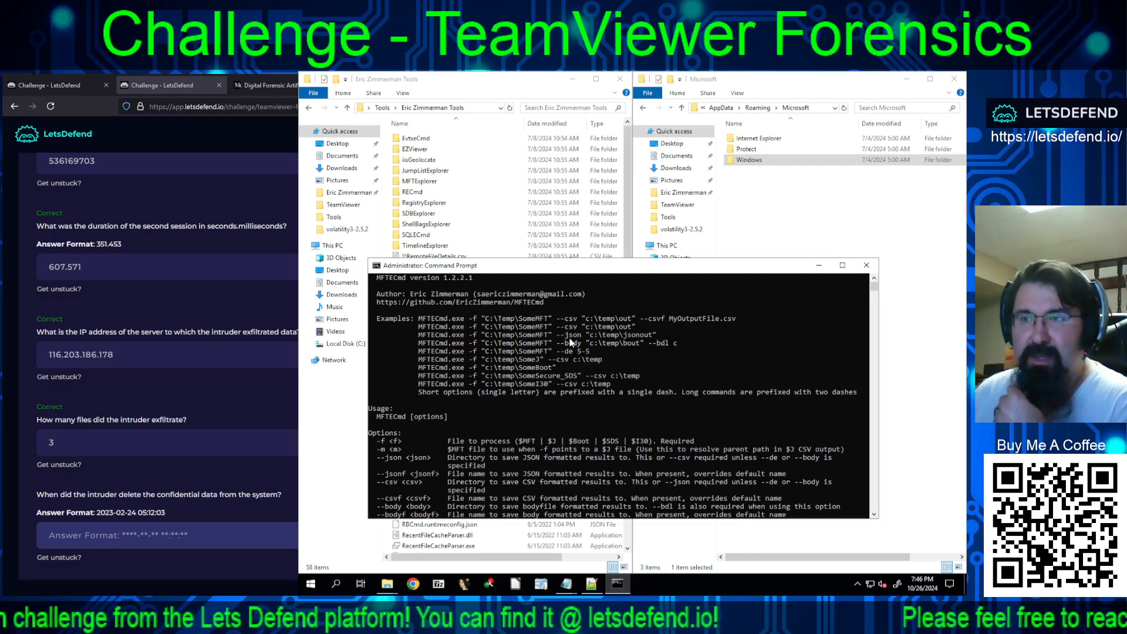
# Go up from the Roaming\Microsoft folder to ChallengeFile\C and select the $MFT file
pyautogui.click(725, 107)
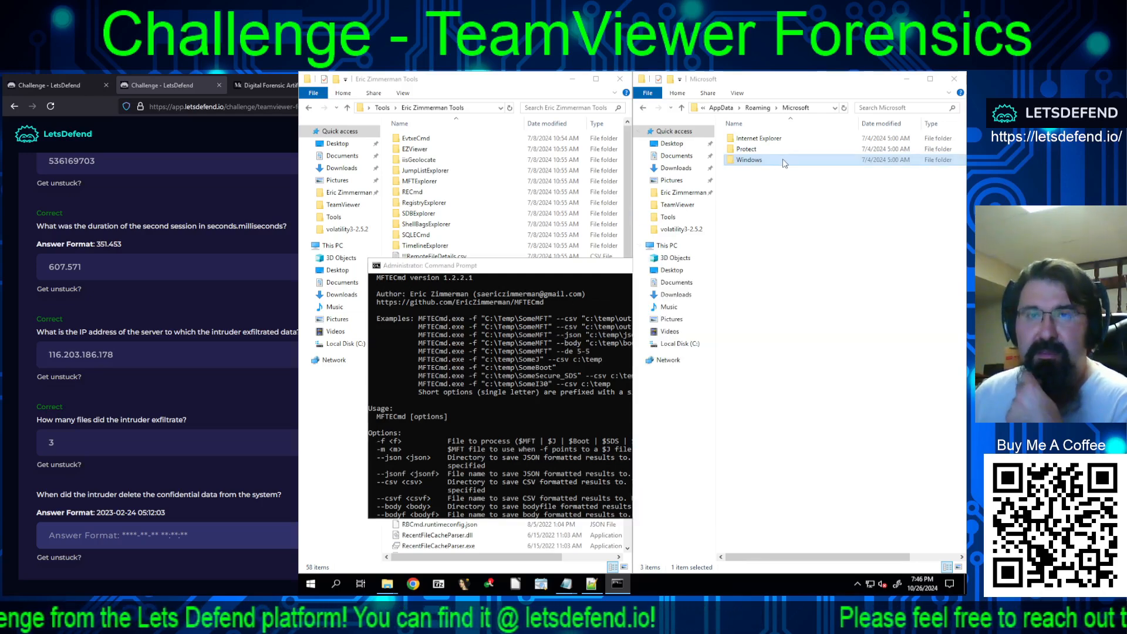
pyautogui.click(730, 107)
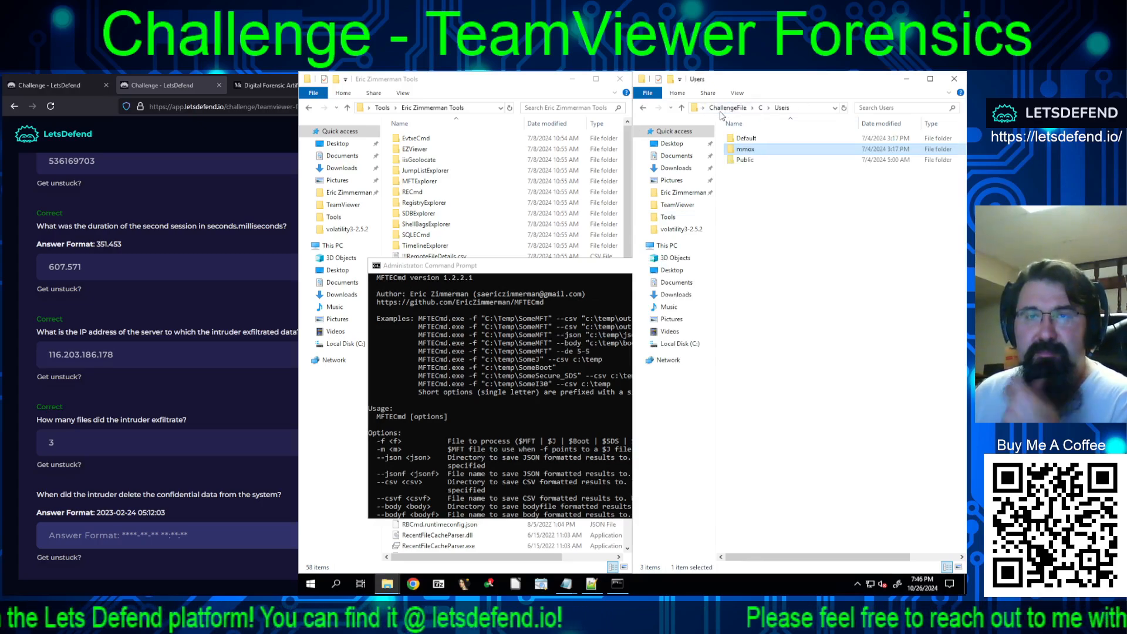
pyautogui.click(761, 108)
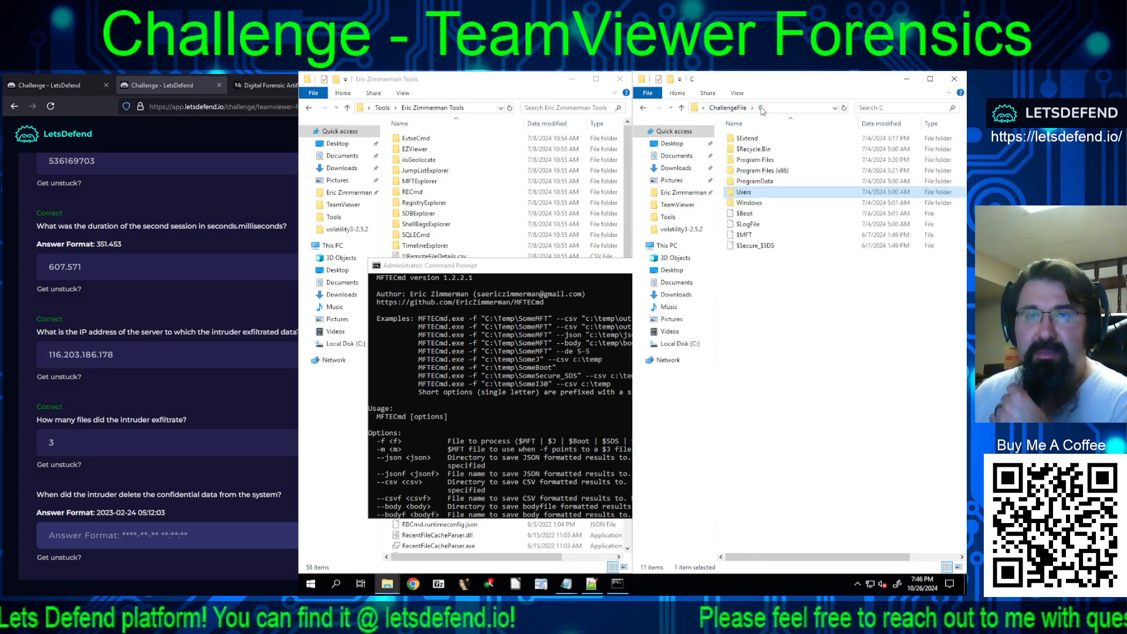
pyautogui.click(742, 237)
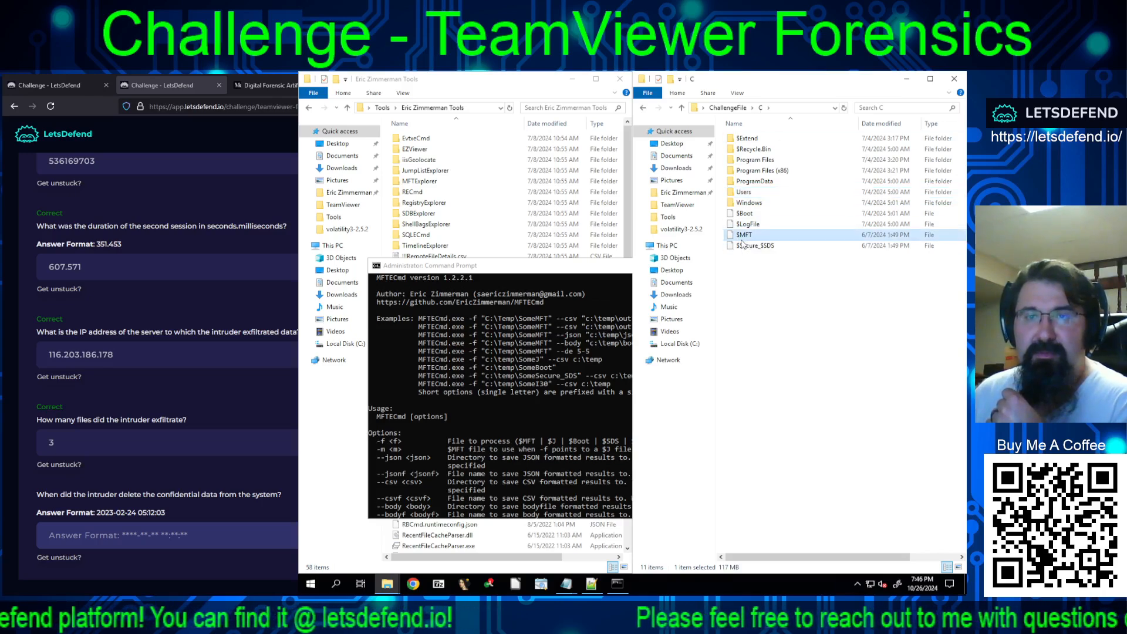
pyautogui.click(741, 125)
pyautogui.click(741, 127)
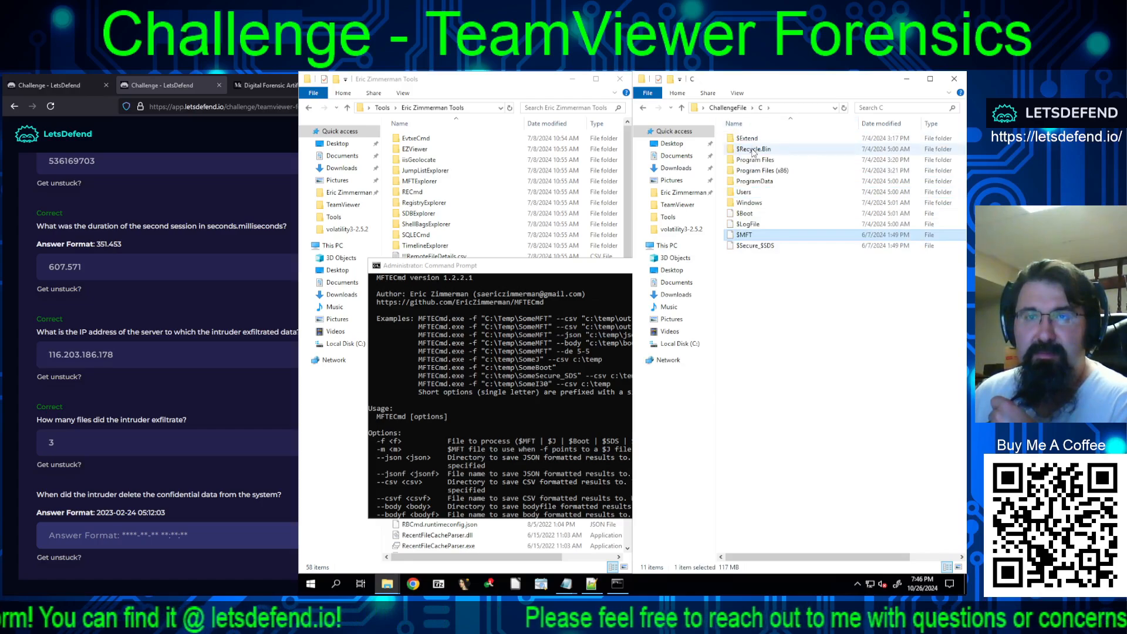
# Check the user folder inside $Recycle.Bin, return to C and select the $J file in the $Extend folder
pyautogui.doubleClick(752, 149)
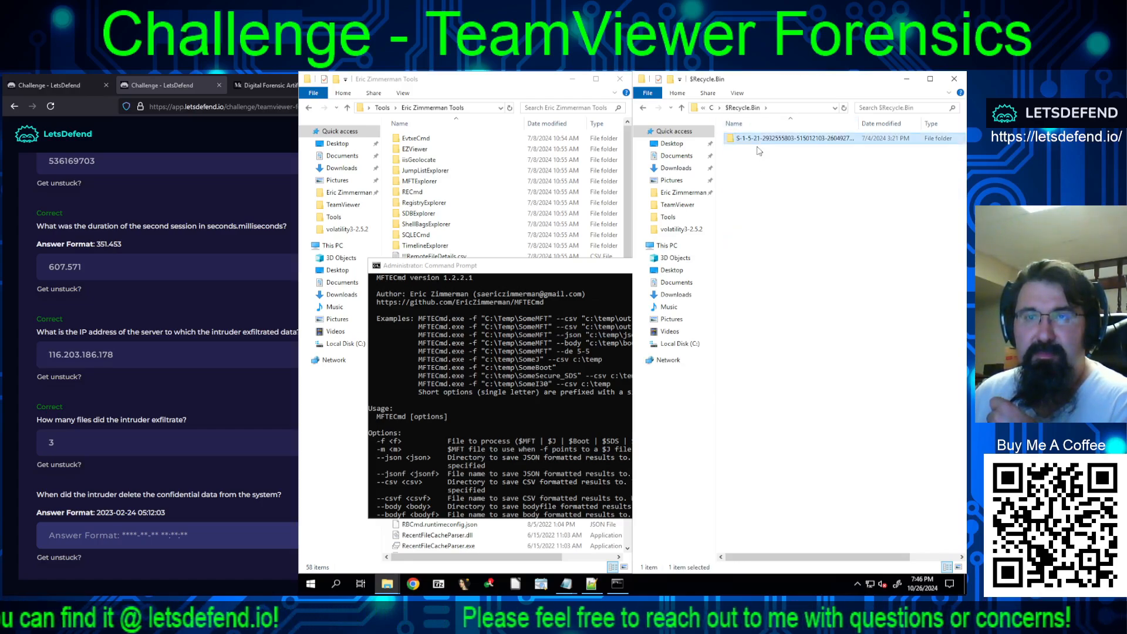
pyautogui.doubleClick(757, 138)
pyautogui.click(716, 108)
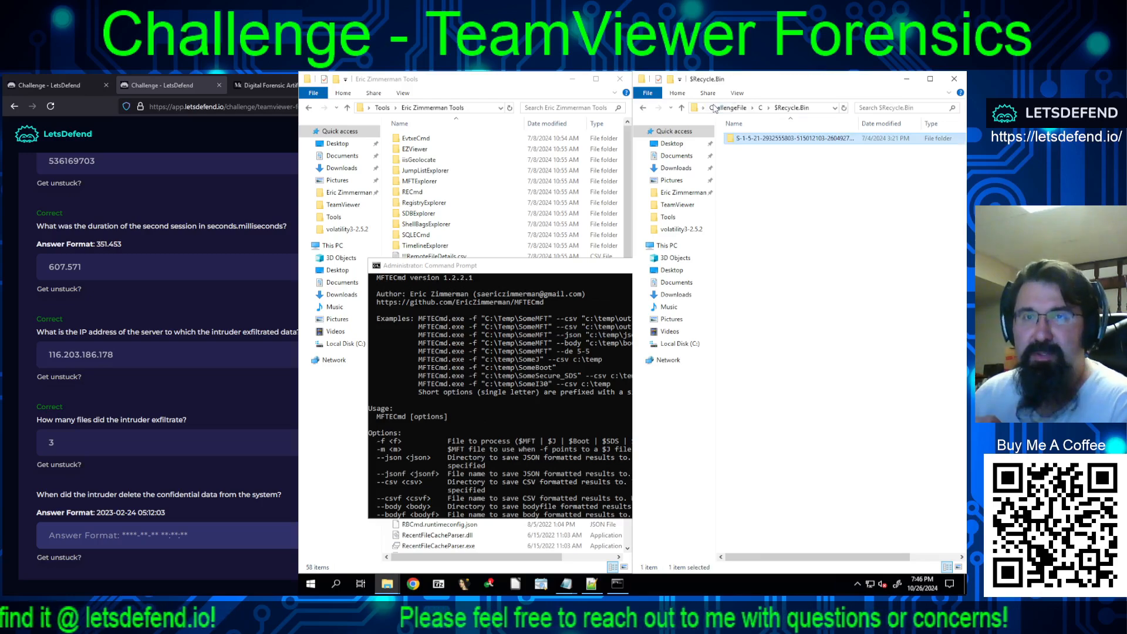
pyautogui.click(712, 108)
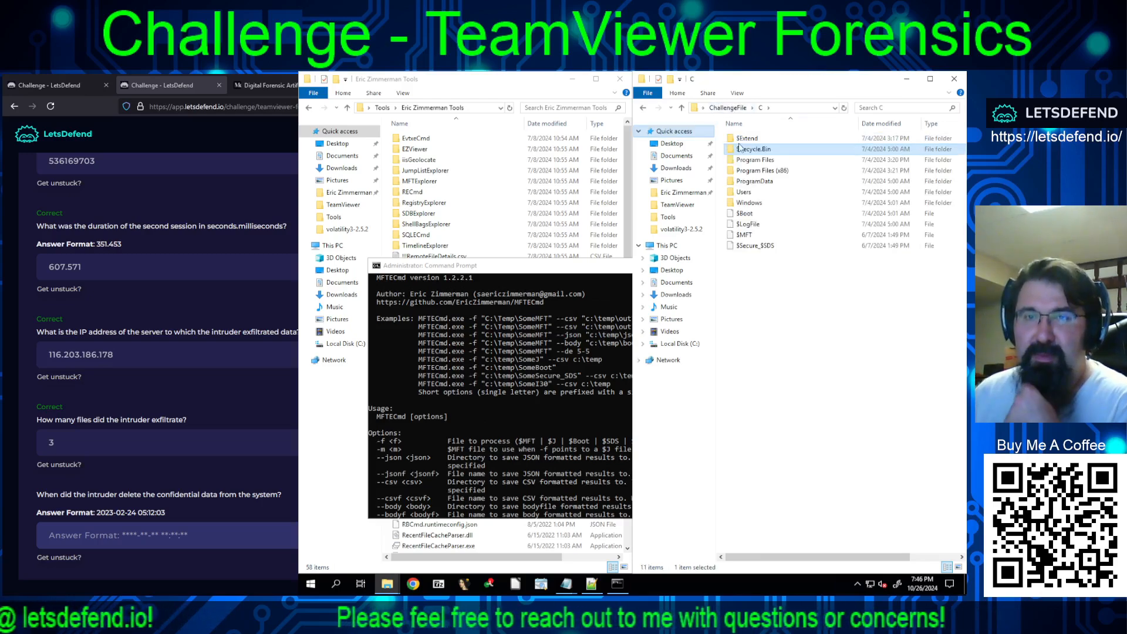
pyautogui.doubleClick(747, 139)
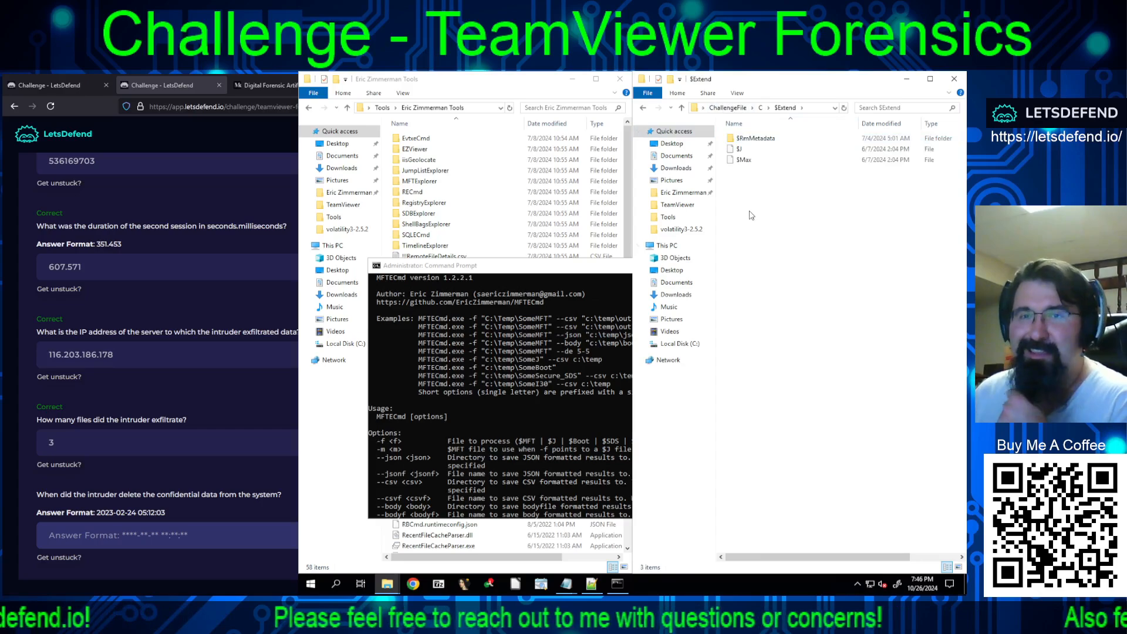
pyautogui.click(741, 150)
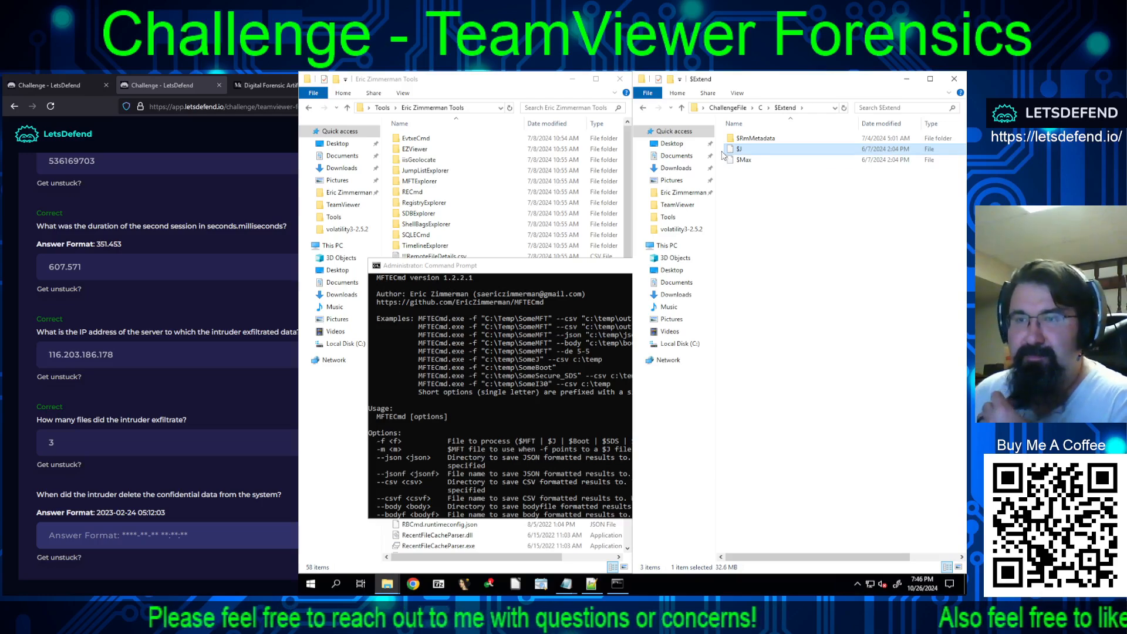
# Check the usage examples in the MFTECmd help and start a new MFTECmd.exe command with the -f option
pyautogui.click(569, 304)
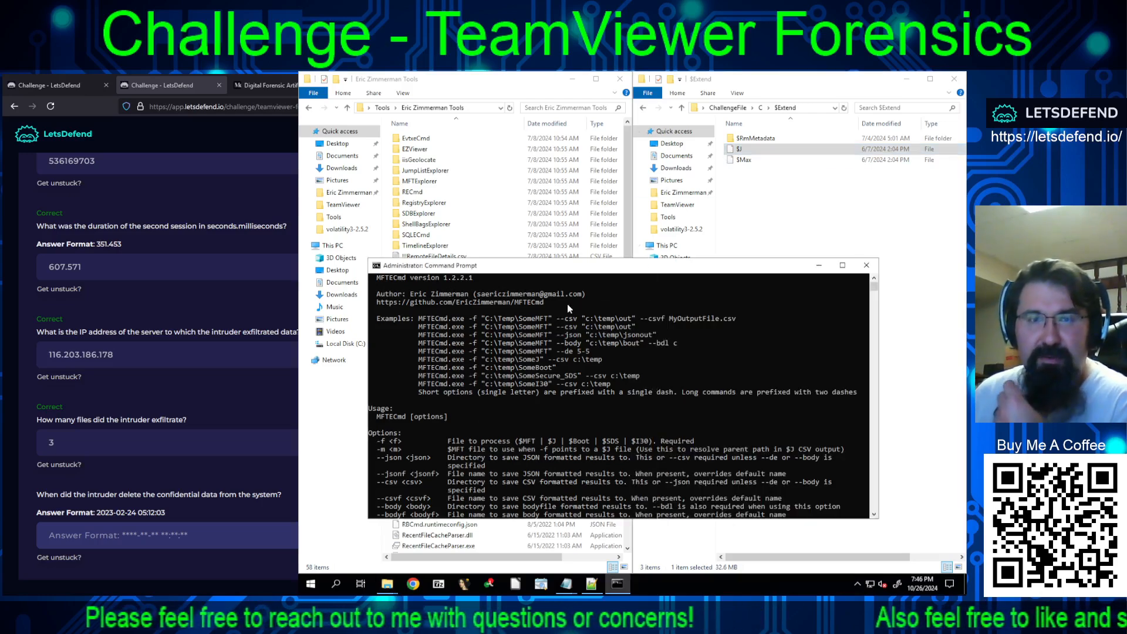
pyautogui.press('Up')
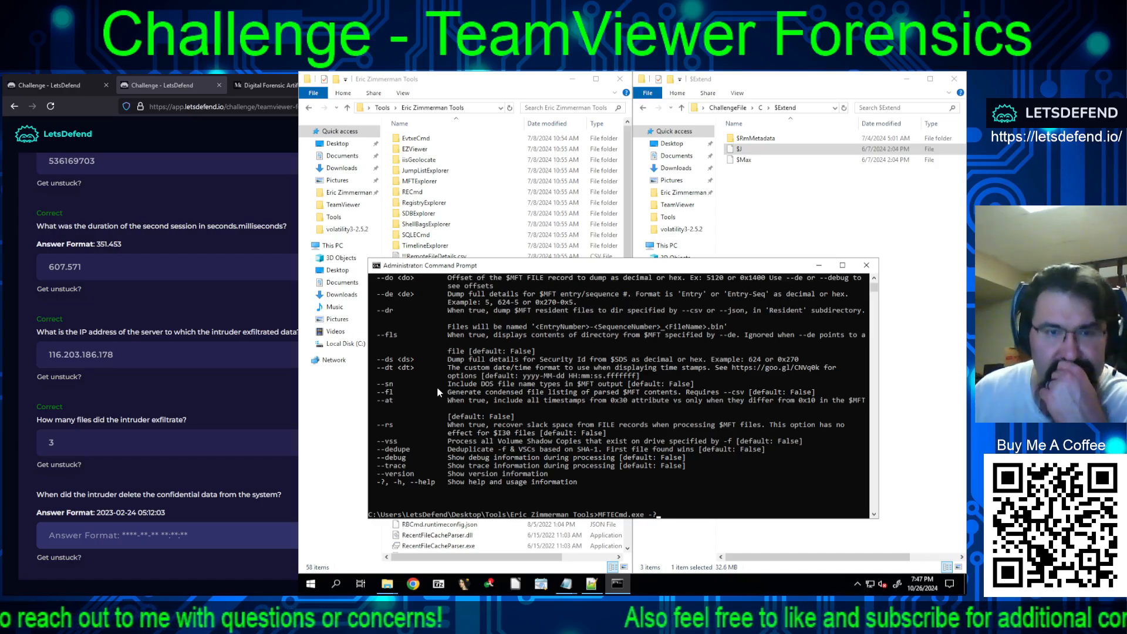
pyautogui.scroll(10, 478, 431)
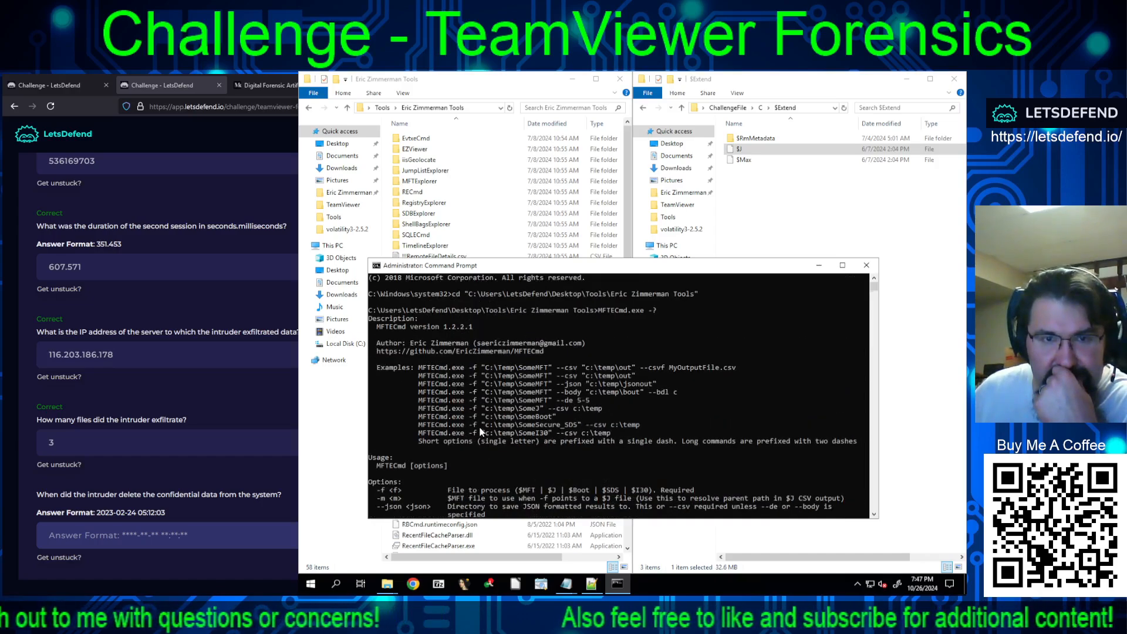
pyautogui.scroll(-2, 480, 432)
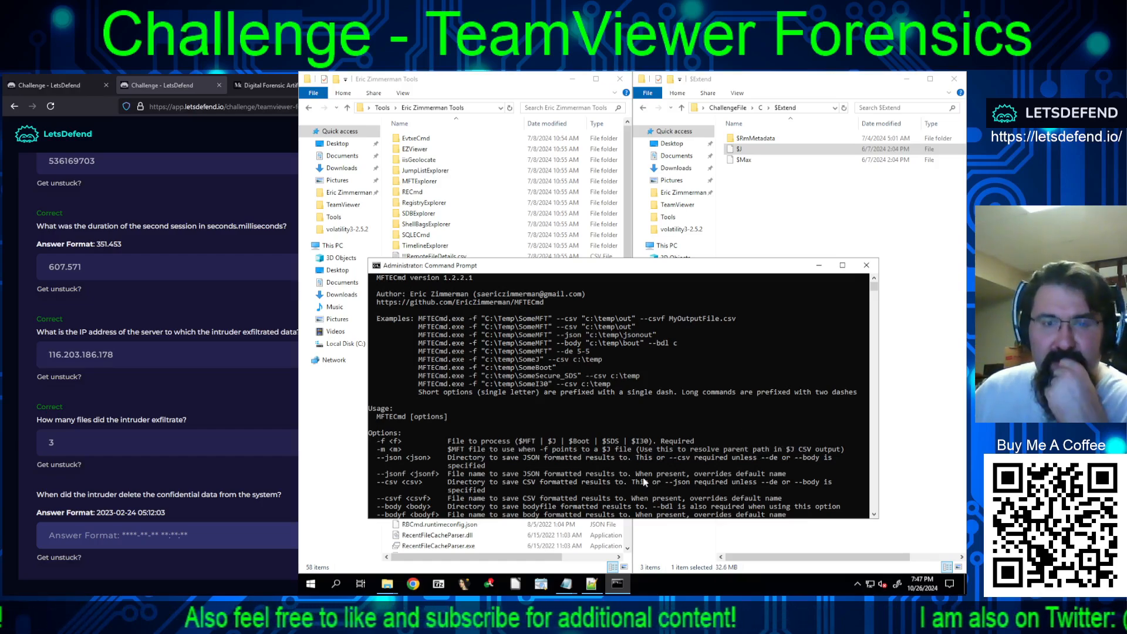
pyautogui.press('Up')
pyautogui.press('Up')
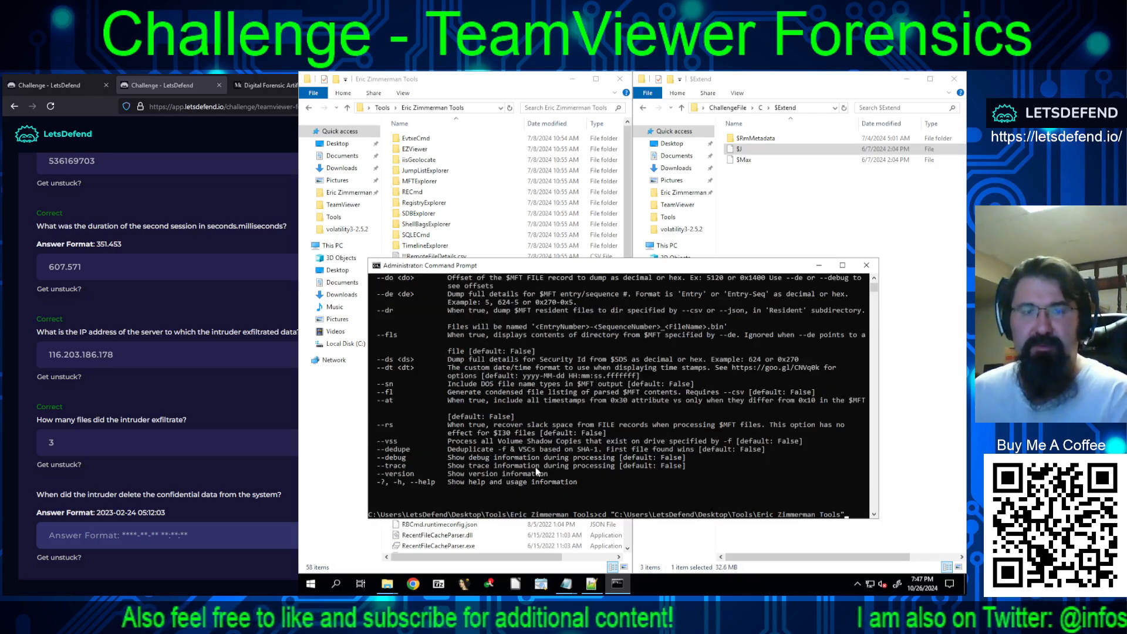
pyautogui.press('Up')
pyautogui.press('BackSpace')
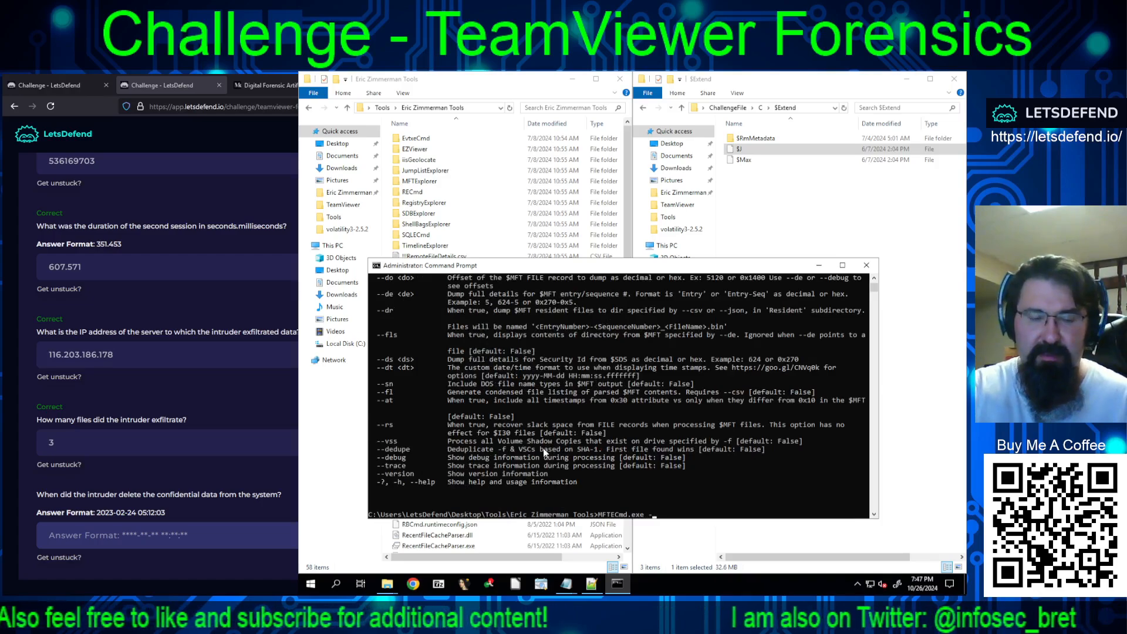
pyautogui.write('f ')
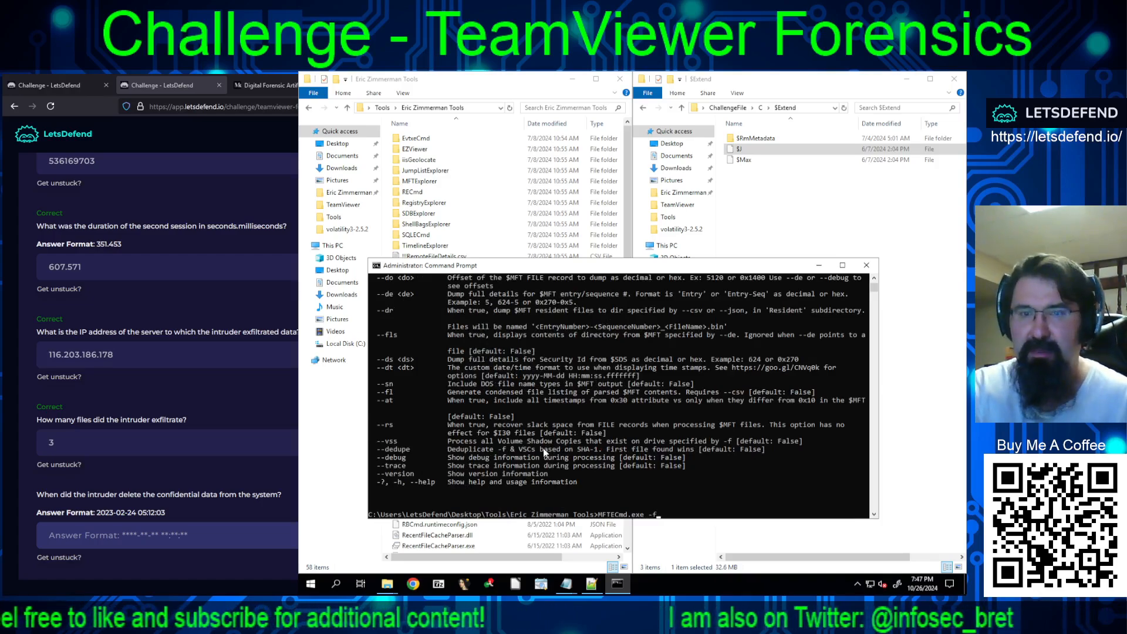
pyautogui.write('"')
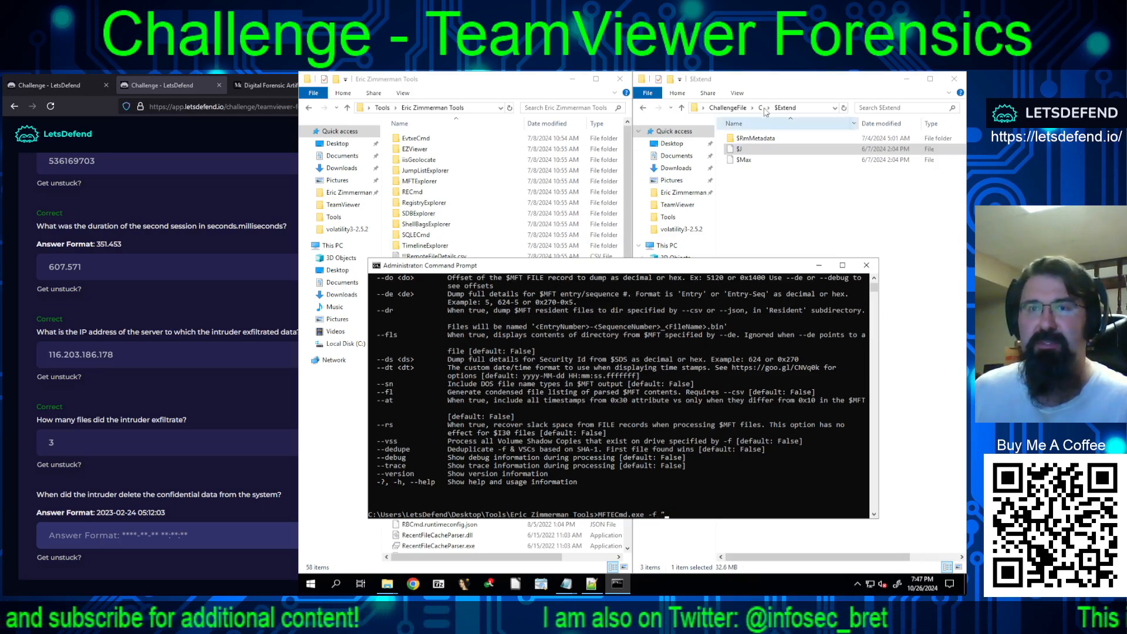
# Give "C:\Users\LetsDefend\Desktop\ChallengeFile\C\$Extend\$J" as the file to process, using the path copied from the $Extend folder
pyautogui.click(802, 106)
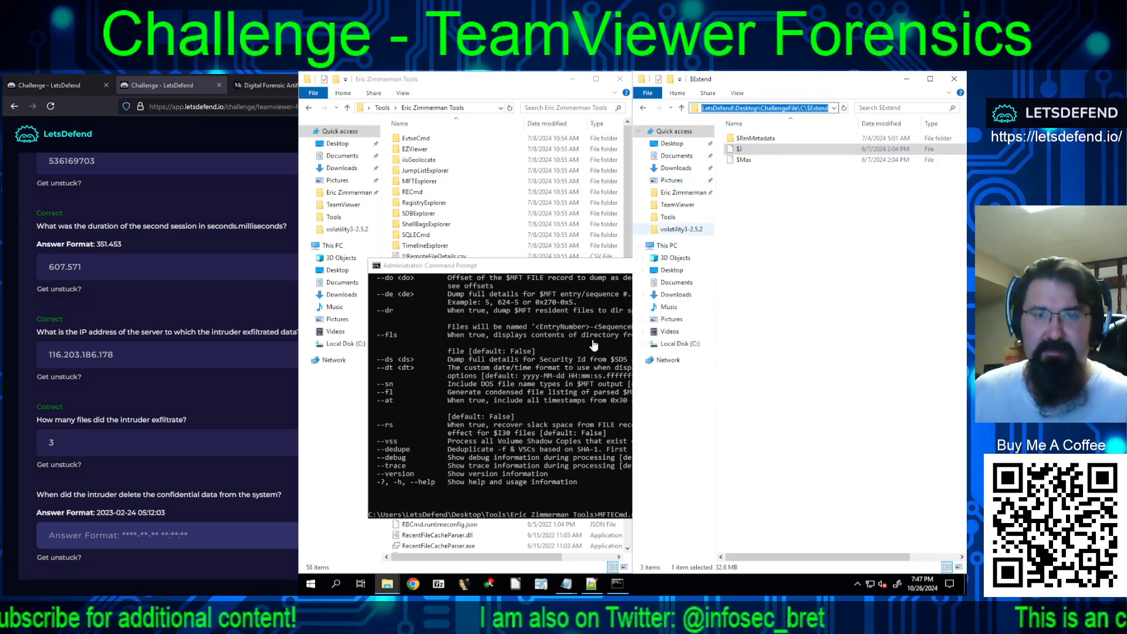
pyautogui.click(557, 394)
pyautogui.write('C:\\Users\\LetsDefend\\Desktop\\ChallengeFile\\C\\$Extend')
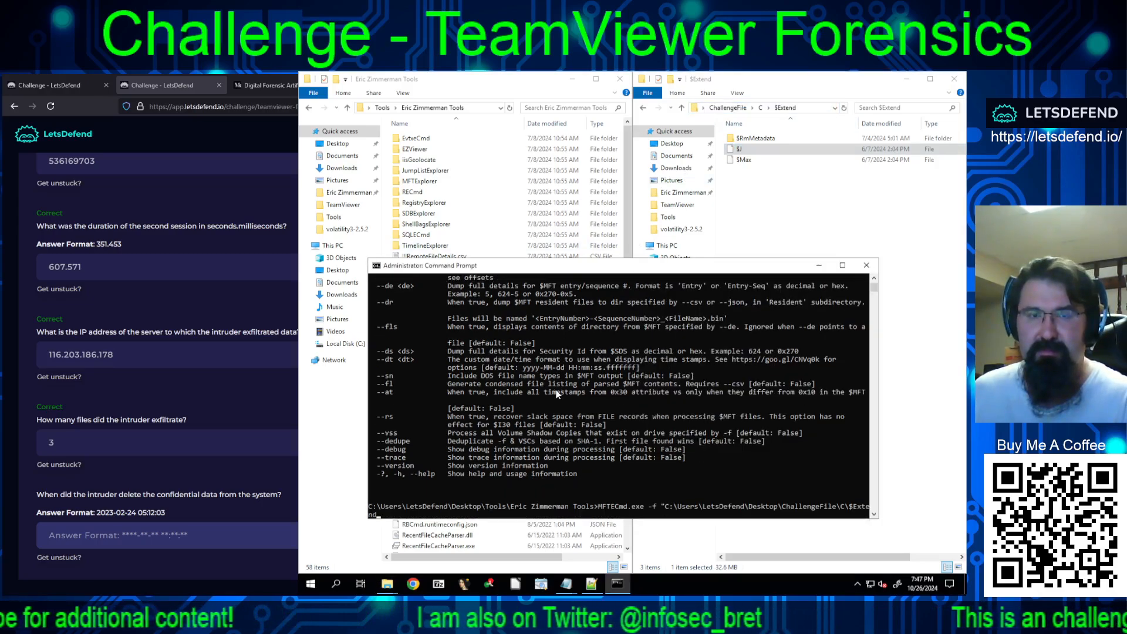
pyautogui.write('\\')
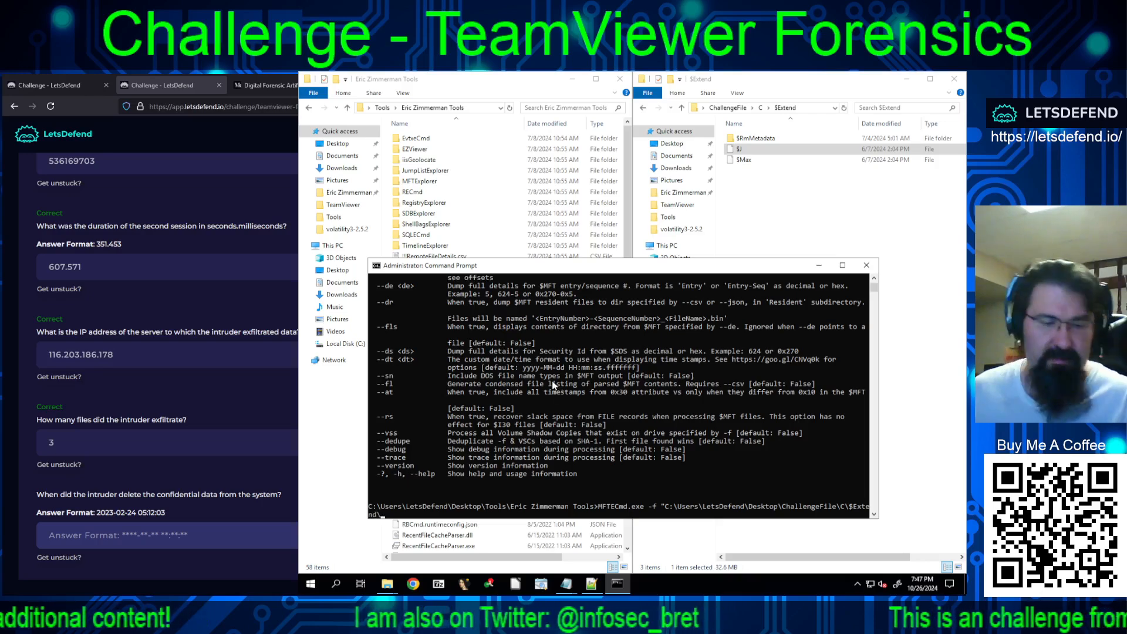
pyautogui.write('$J')
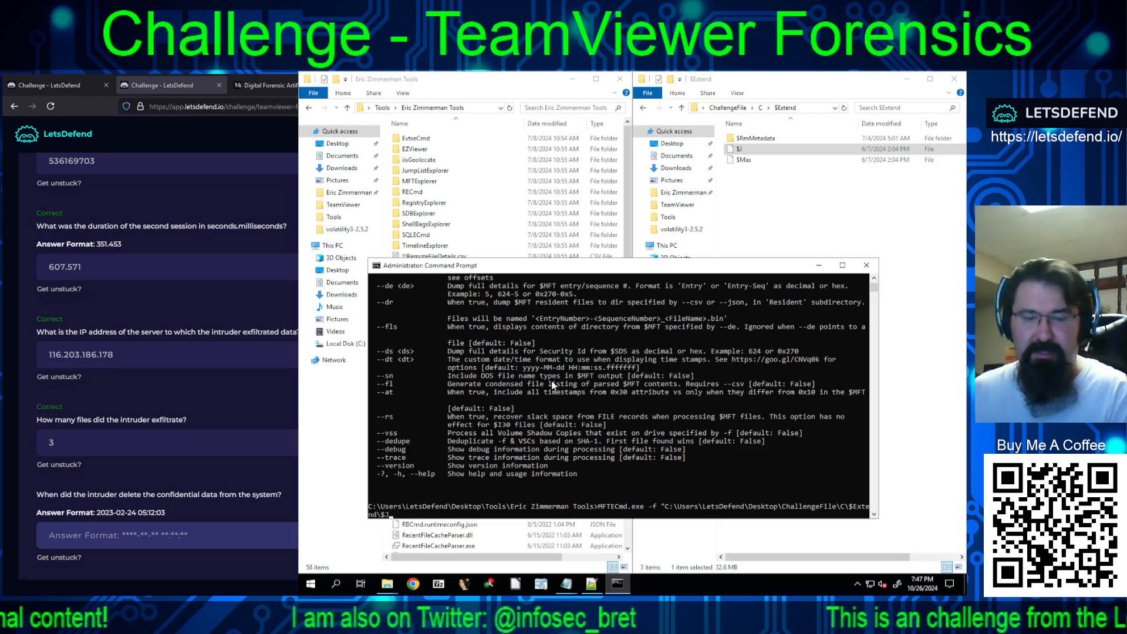
pyautogui.write('" -')
# Consult the help options and add -m "C:\Users\LetsDefend\Desktop\ChallengeFile\C\$MFT" to the MFTECmd command
pyautogui.scroll(15, 552, 384)
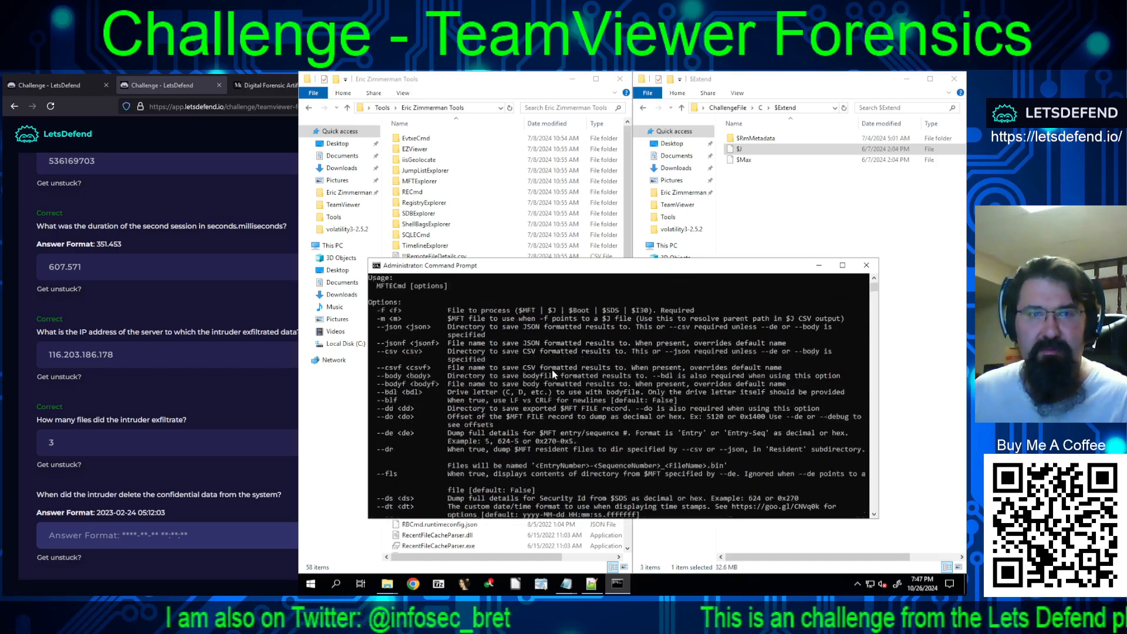
pyautogui.scroll(-3, 553, 374)
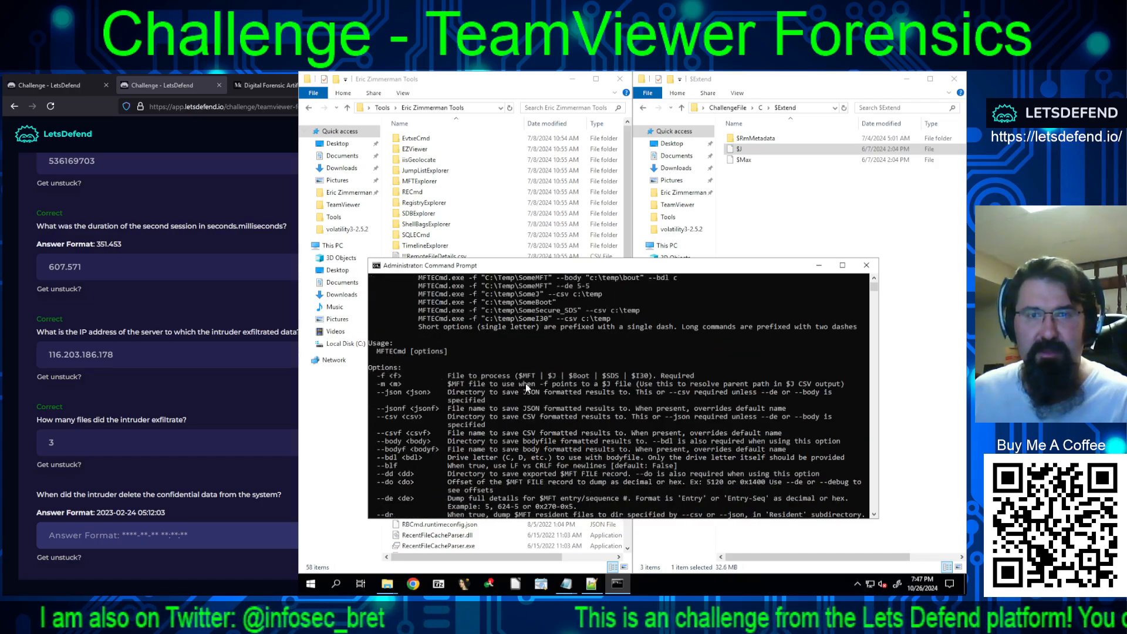
pyautogui.scroll(-12, 562, 378)
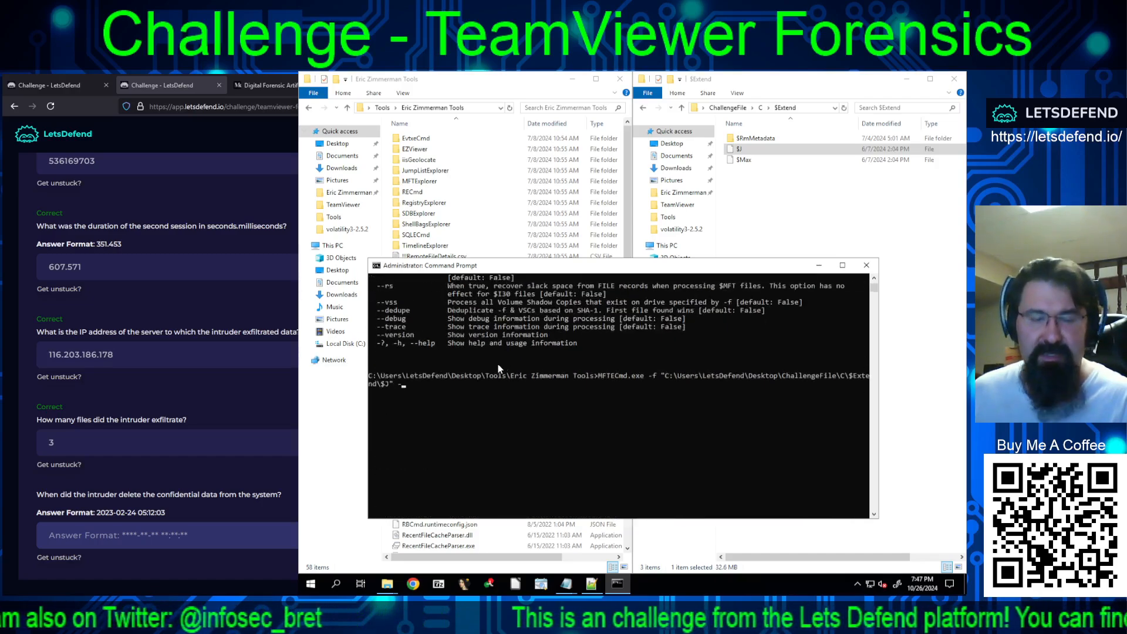
pyautogui.write('m')
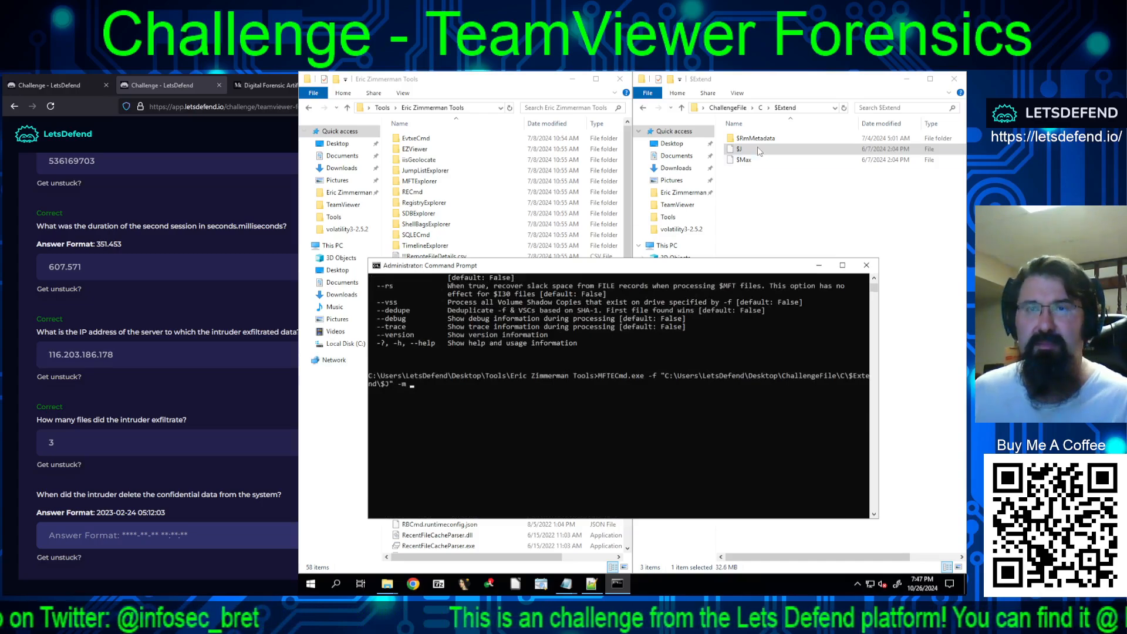
pyautogui.click(760, 108)
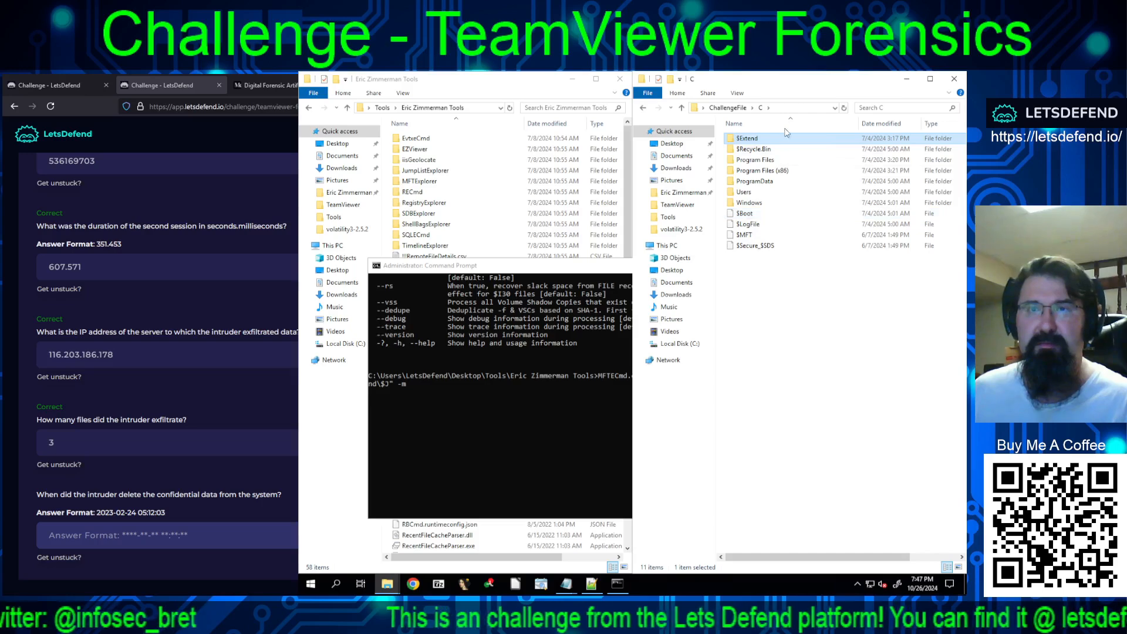
pyautogui.click(791, 109)
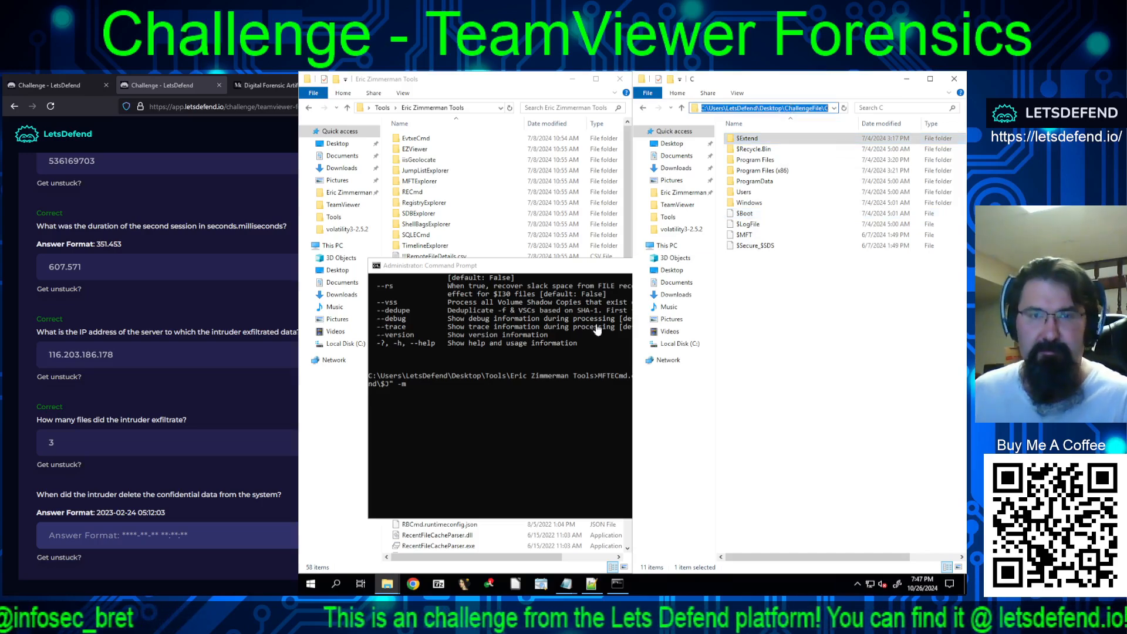
pyautogui.click(510, 394)
pyautogui.write('"C:\\Users\\LetsDefend\\Desktop\\ChallengeFile\\C\\')
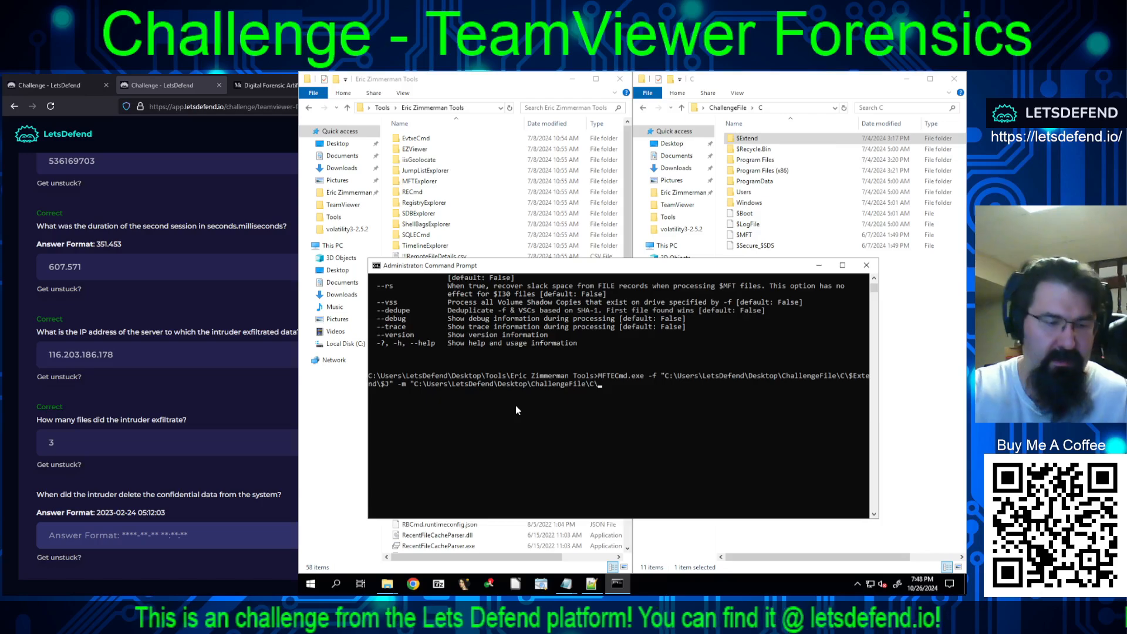
pyautogui.write('$MF')
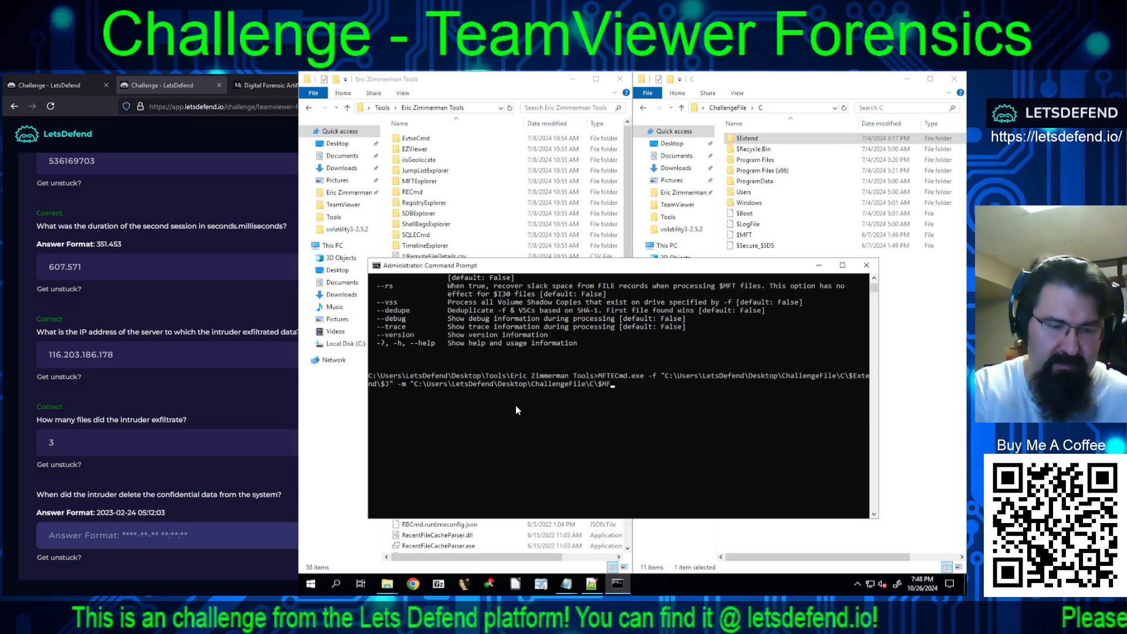
pyautogui.write('T"')
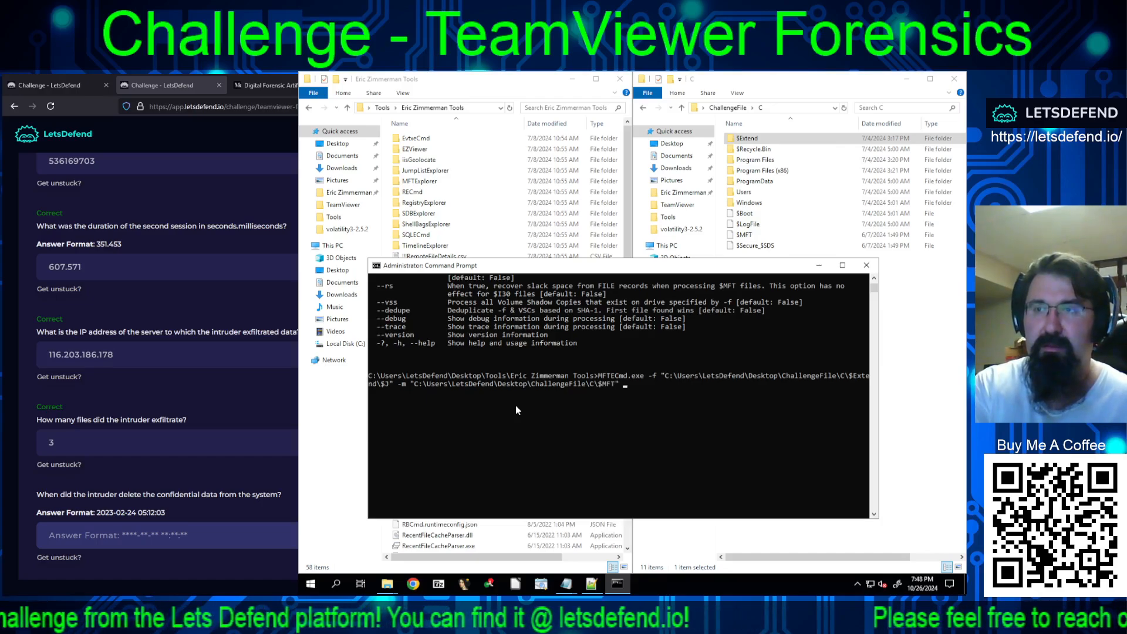
# Add --csv "C:\Users\LetsDefend\Desktop\ChallengeFile\mft.csv" as the output location and run the MFTECmd command
pyautogui.write('--csv')
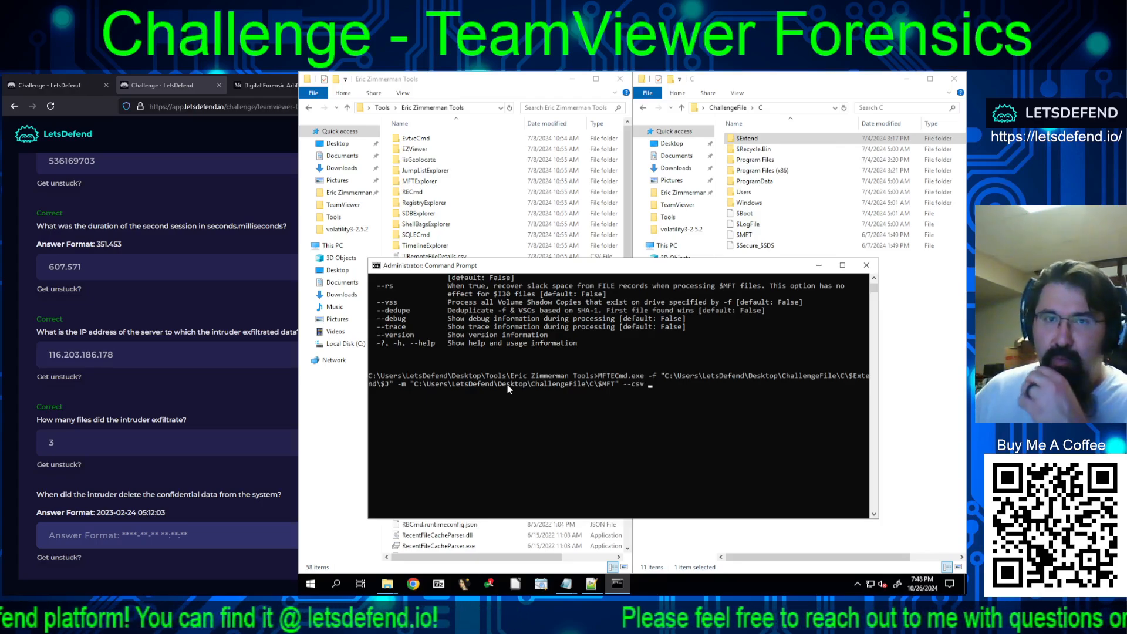
pyautogui.click(727, 164)
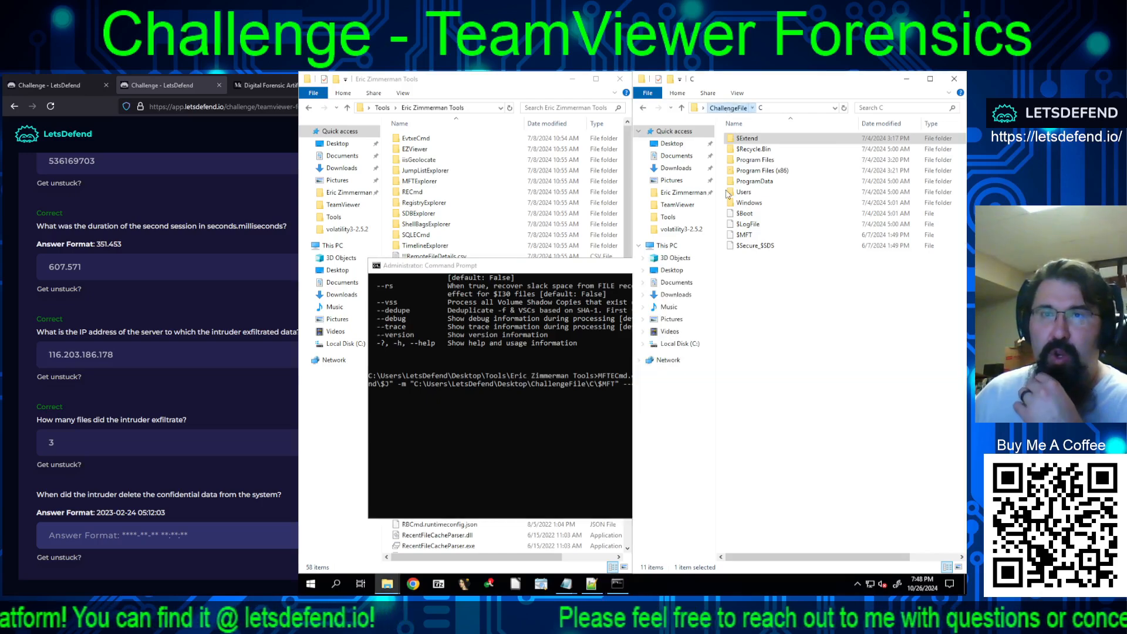
pyautogui.click(782, 109)
pyautogui.hotkey('ctrl', 'c')
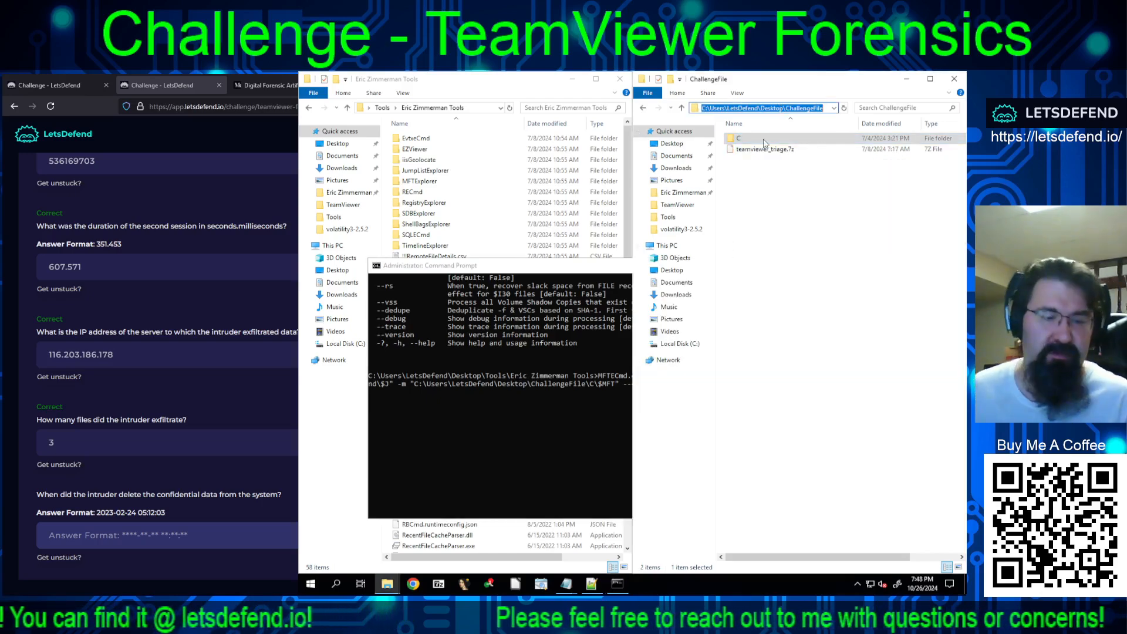
pyautogui.click(581, 472)
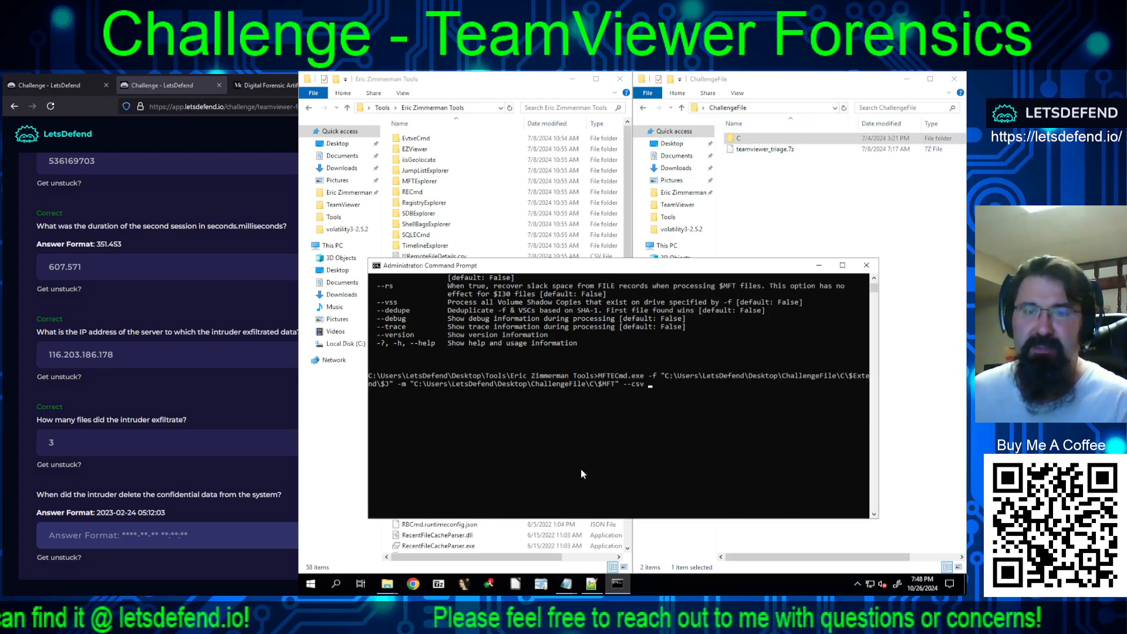
pyautogui.write('"')
pyautogui.hotkey('ctrl', 'v')
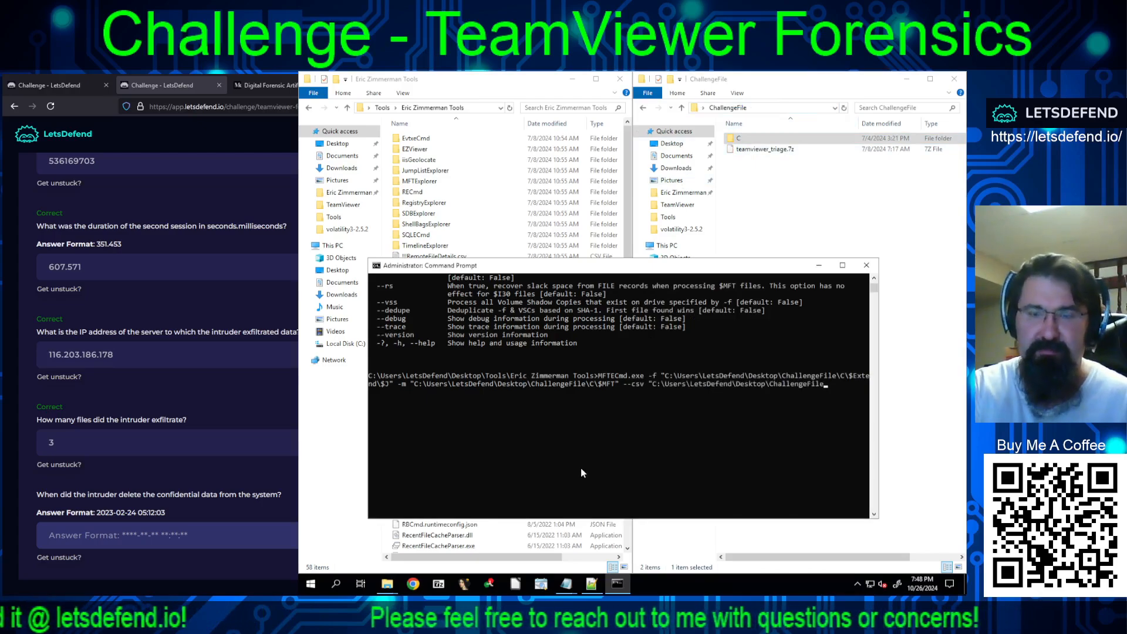
pyautogui.write('\\')
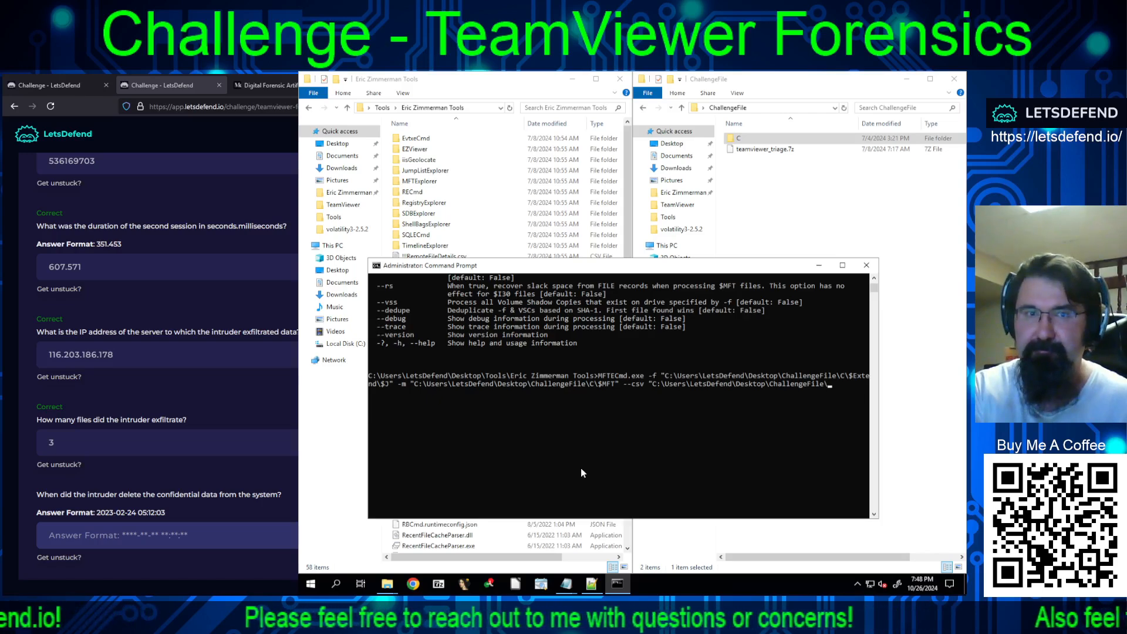
pyautogui.write('mft.csv')
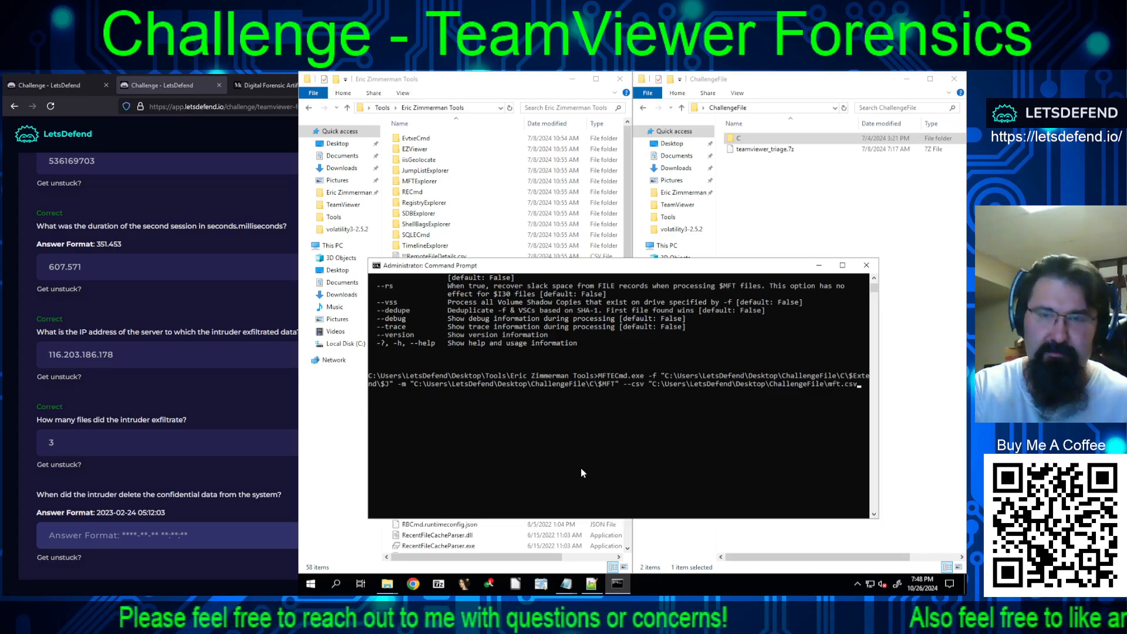
pyautogui.write('"')
pyautogui.press('Return')
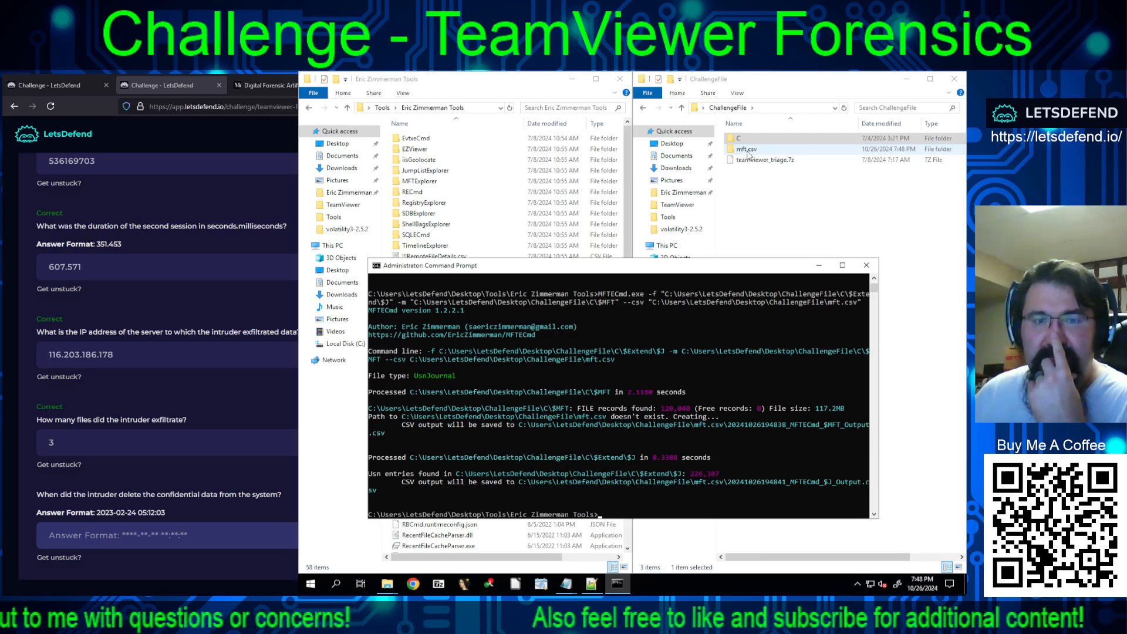
# Open the mft.csv output folder in ChallengeFile and launch TimelineExplorer.exe from the TimelineExplorer tools folder
pyautogui.doubleClick(747, 149)
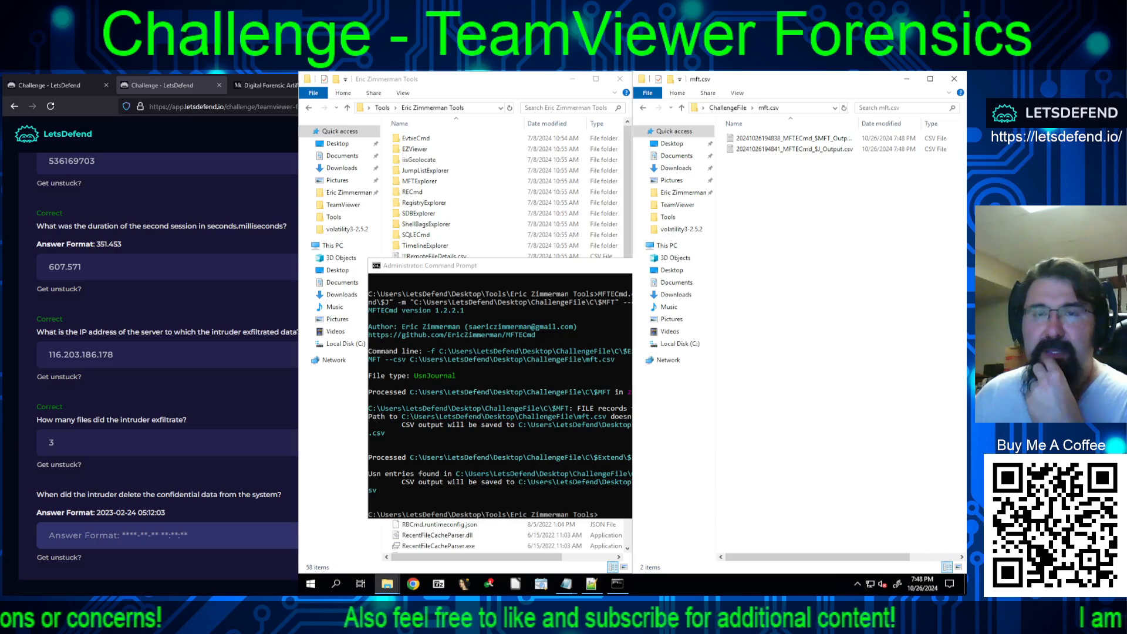
pyautogui.click(473, 149)
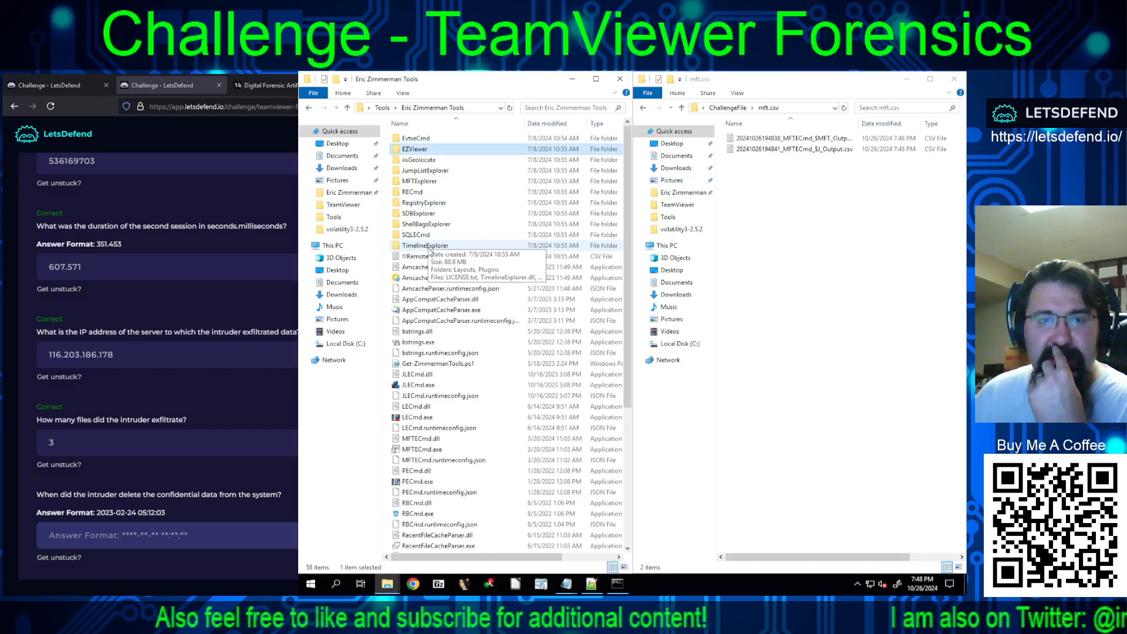
pyautogui.doubleClick(427, 246)
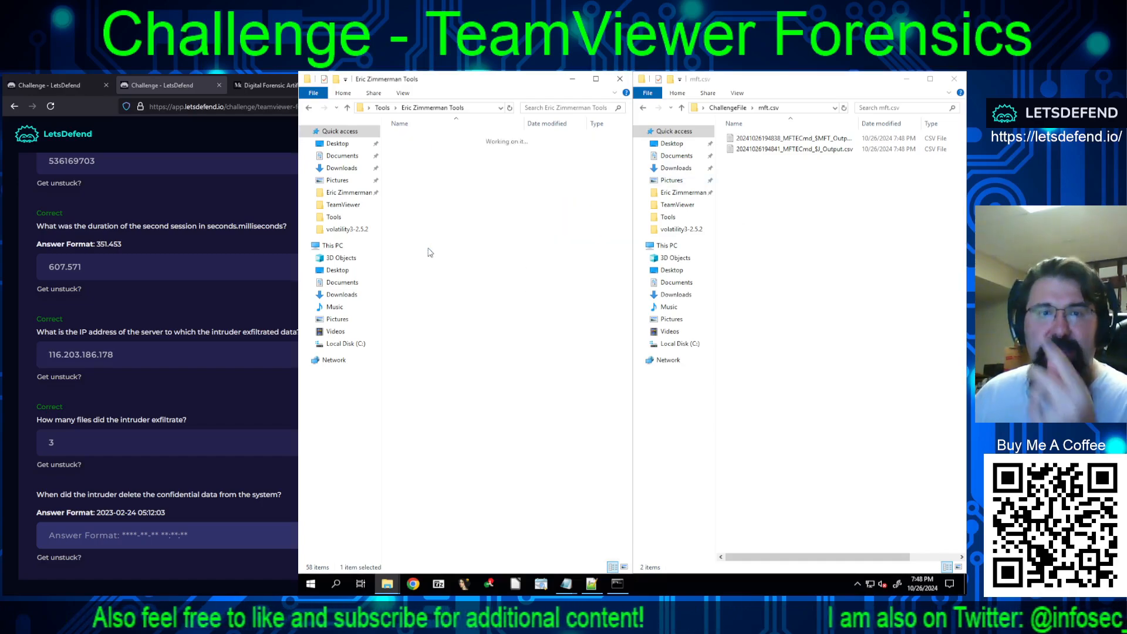
pyautogui.doubleClick(412, 185)
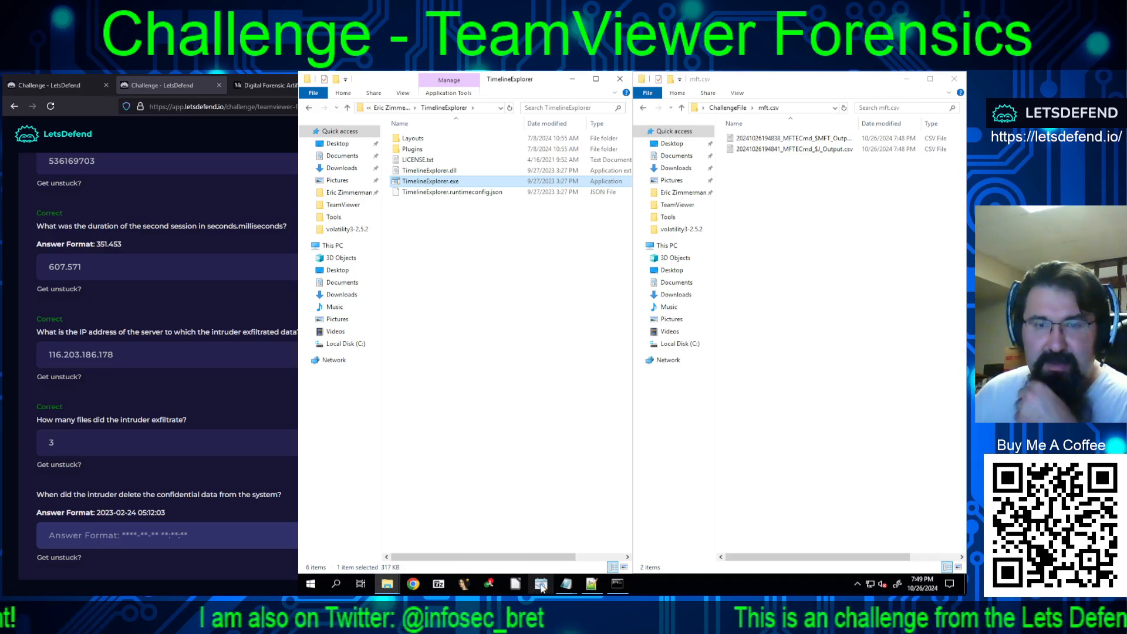
# Open Task Manager to check whether Timeline Explorer is running
pyautogui.click(517, 374)
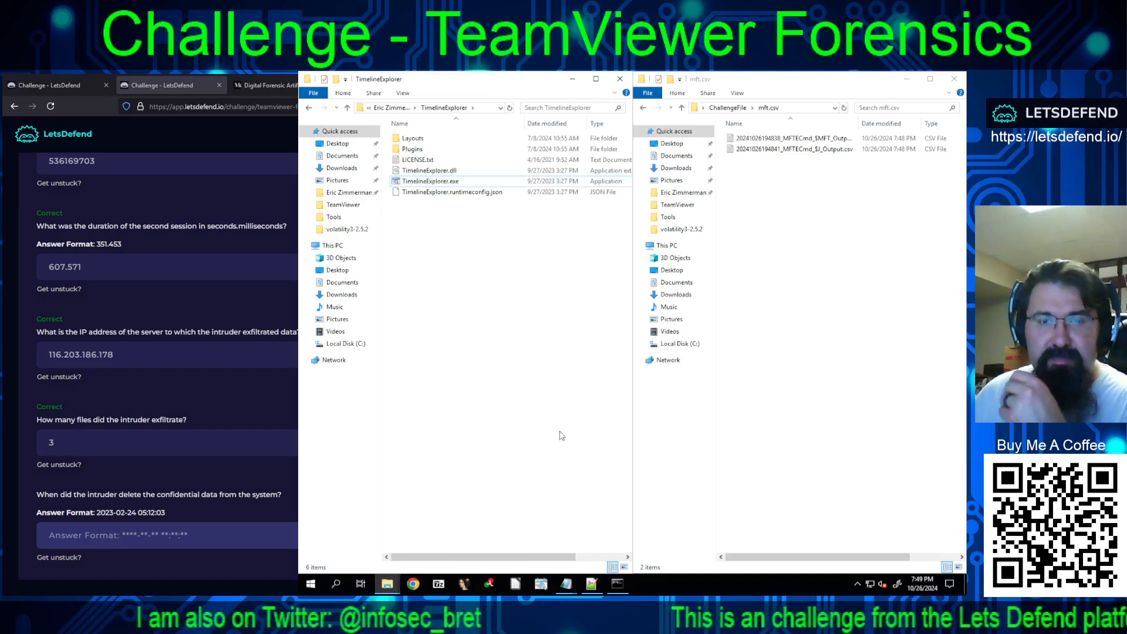
pyautogui.rightClick(675, 581)
pyautogui.click(695, 532)
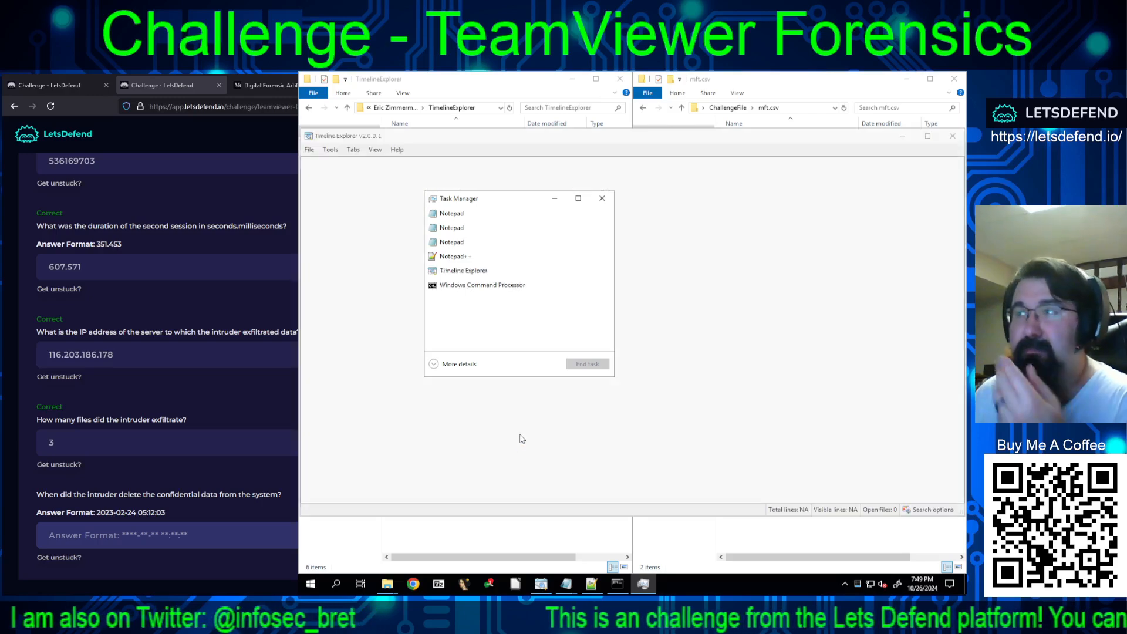
# Load both MFTECmd CSV files, the $MFT and $J outputs, from the mft.csv folder into Timeline Explorer
pyautogui.click(554, 197)
pyautogui.click(738, 86)
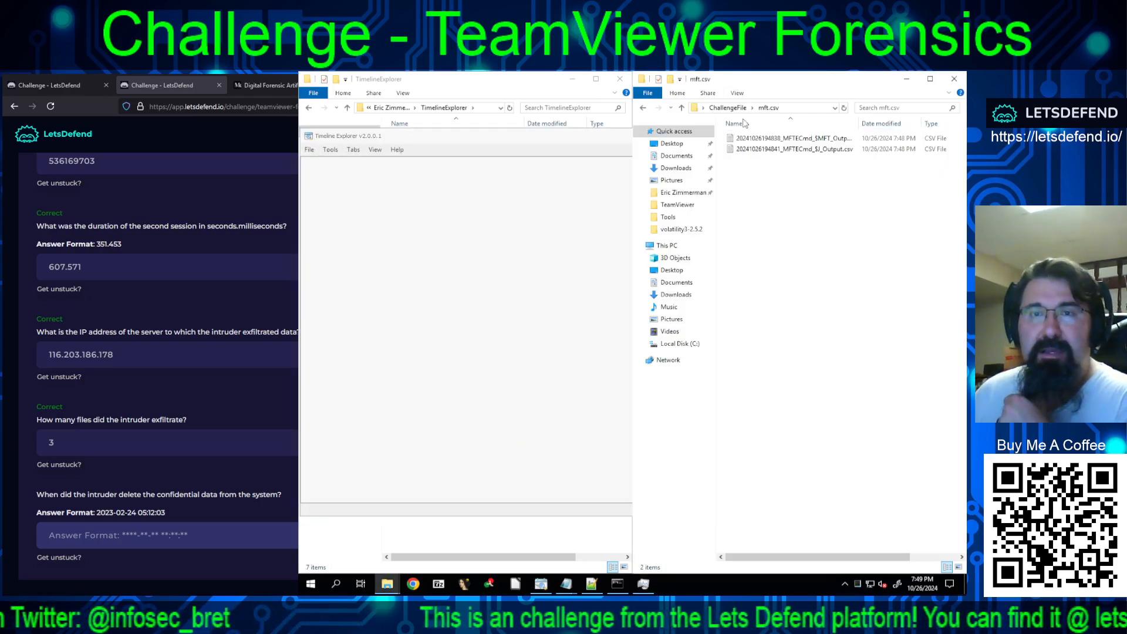
pyautogui.moveTo(781, 166); pyautogui.dragTo(757, 140)
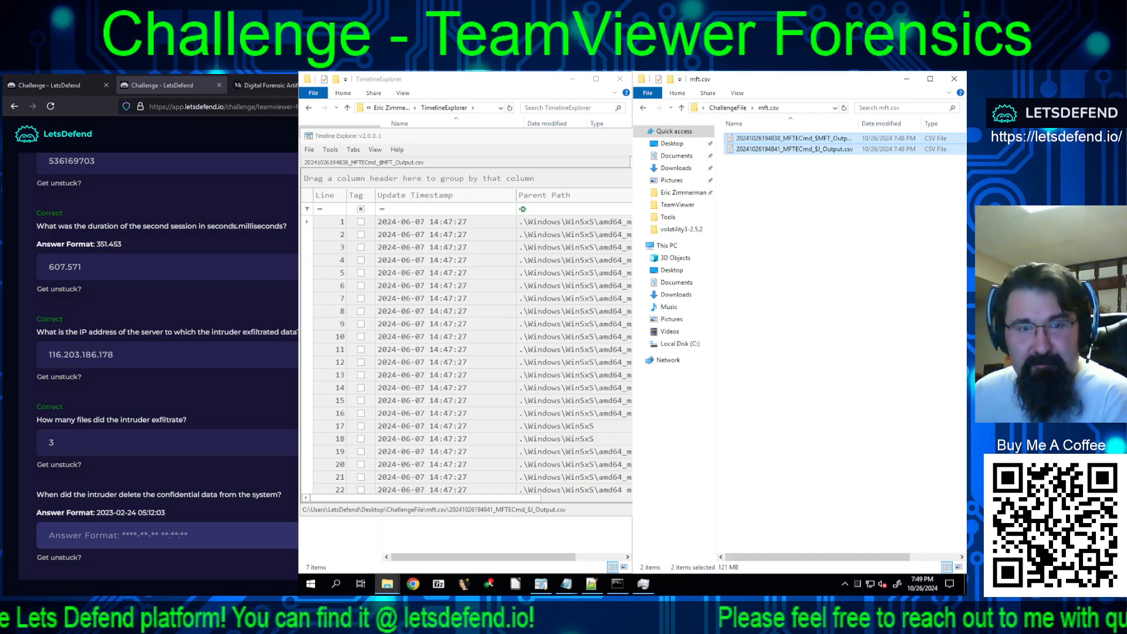
pyautogui.click(453, 151)
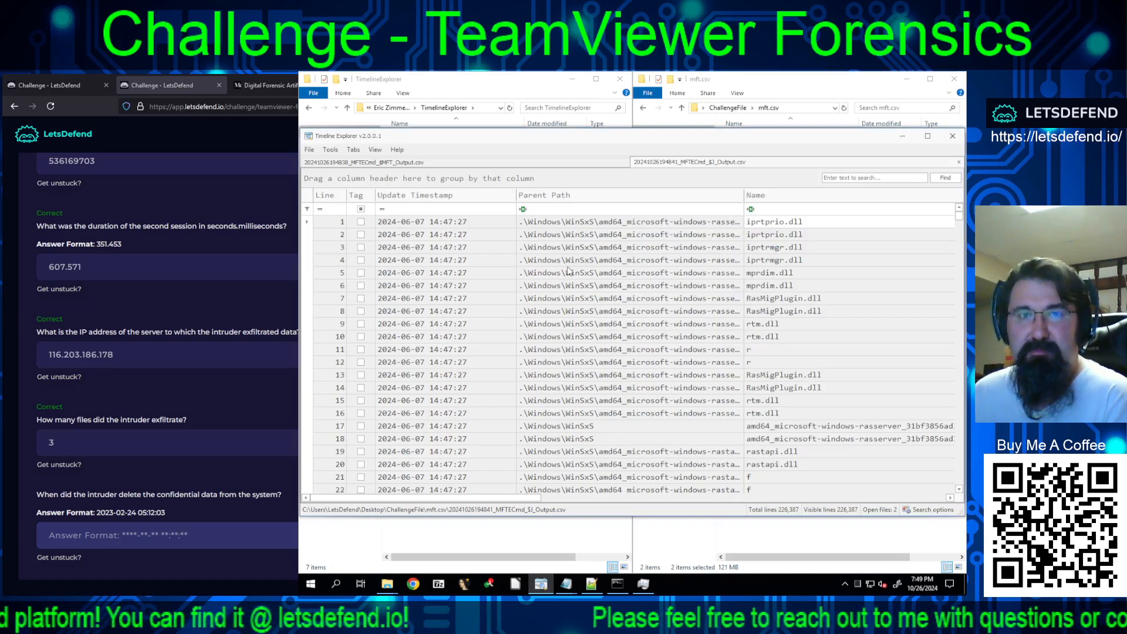
# Switch to the $MFT output and copy the folder name Confidential from the Compress-Archive command in ConsoleHost_history.txt
pyautogui.click(577, 164)
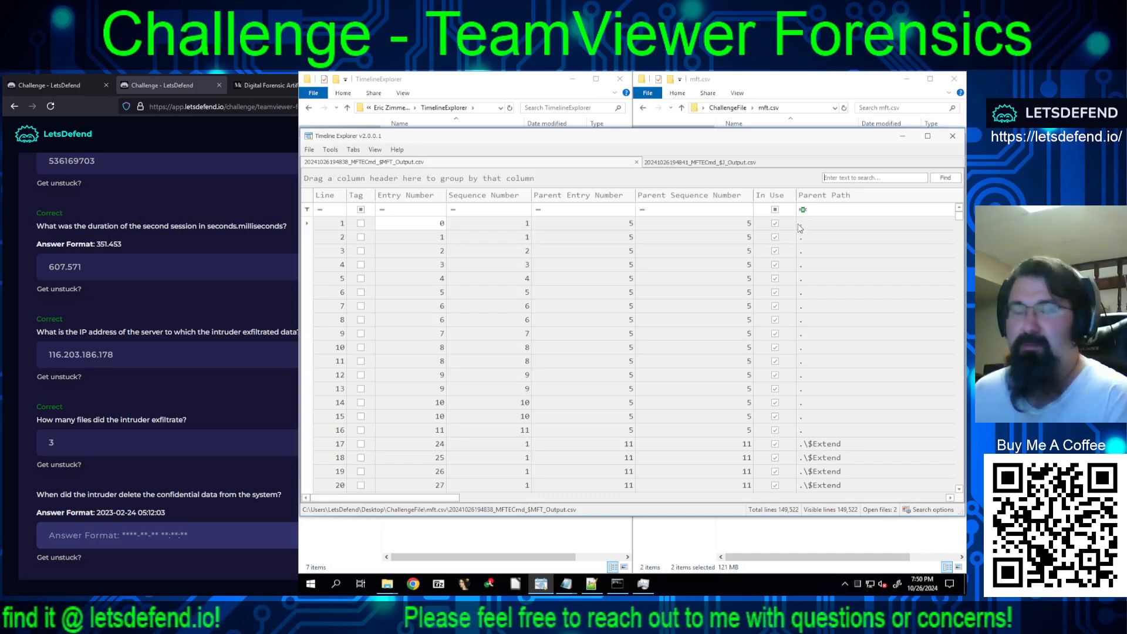
pyautogui.write('C')
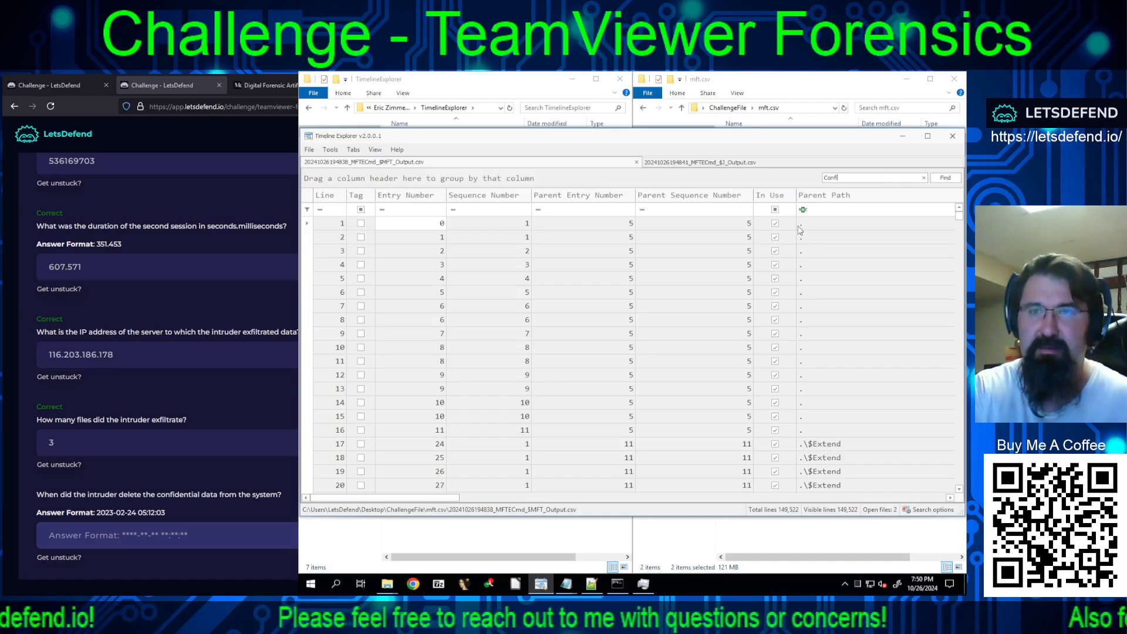
pyautogui.write('onfi')
pyautogui.click(569, 585)
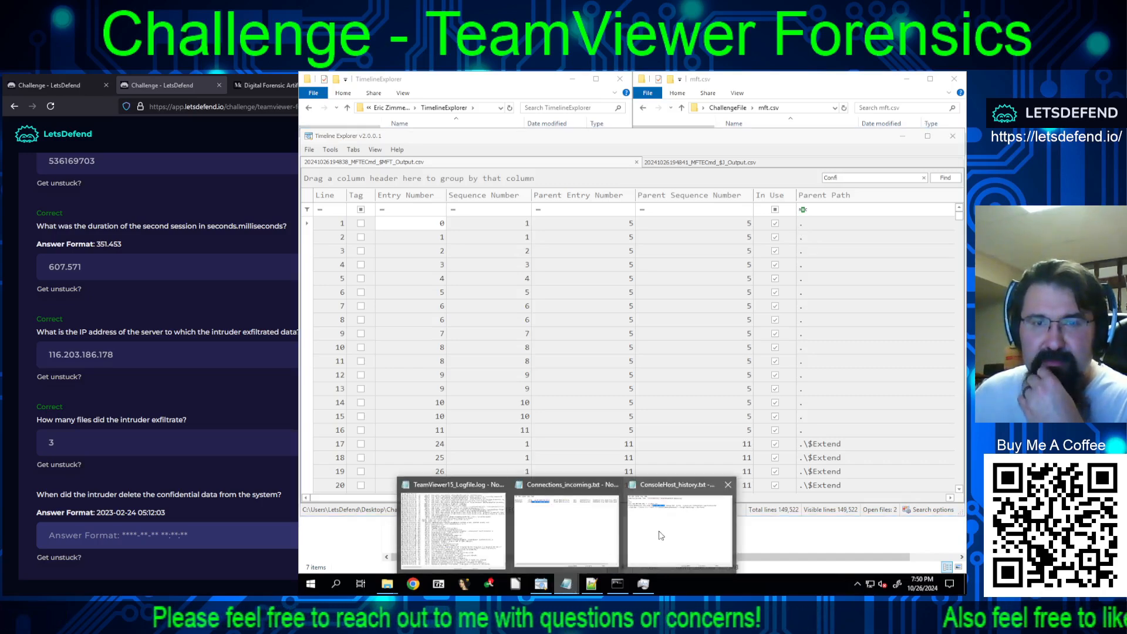
pyautogui.click(661, 535)
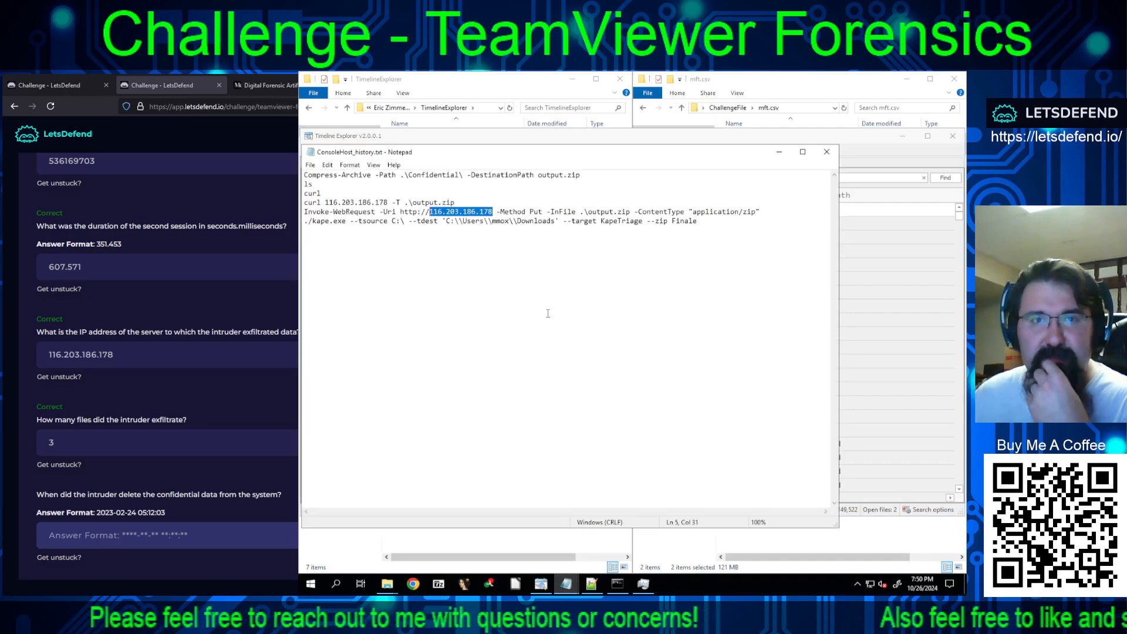
pyautogui.moveTo(459, 174); pyautogui.dragTo(413, 175)
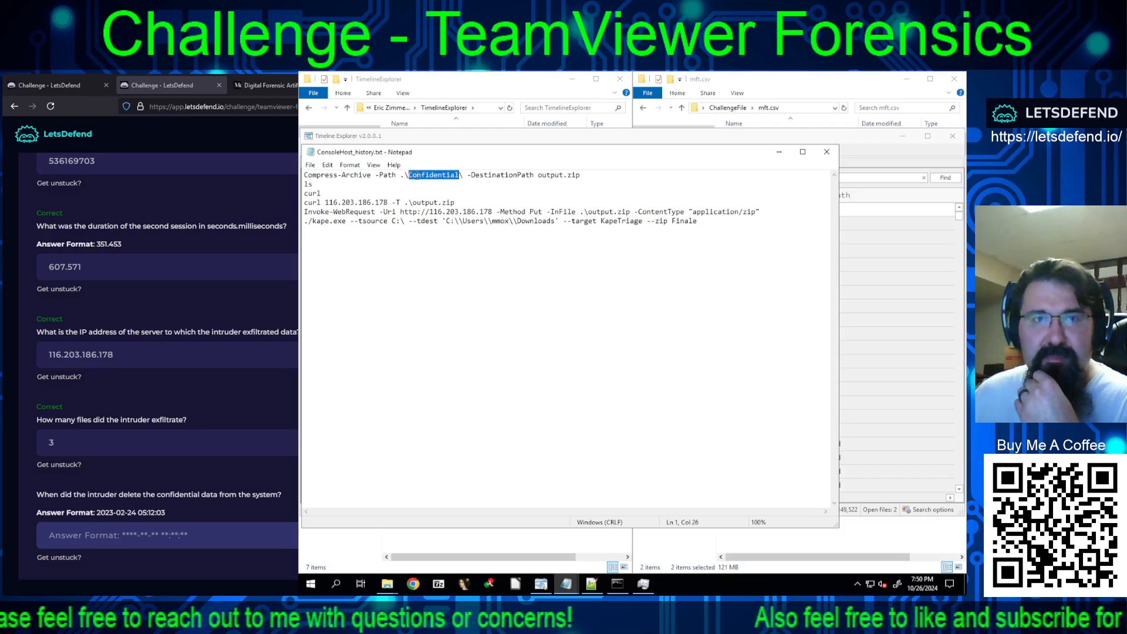
pyautogui.rightClick(417, 176)
pyautogui.click(443, 204)
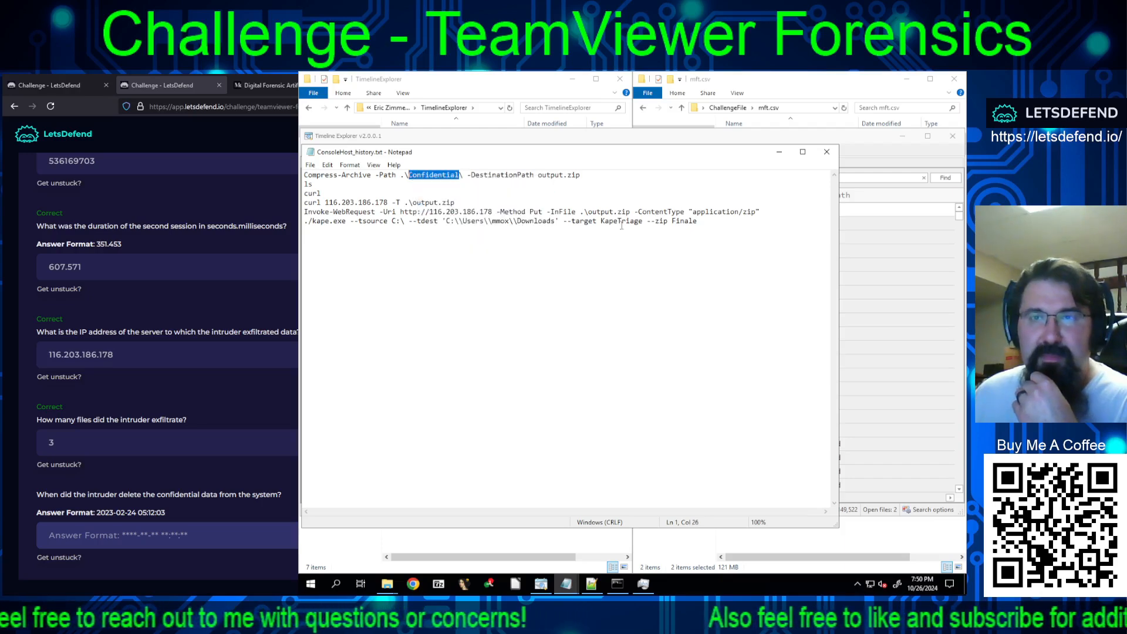
# Search the $MFT output for Confidential, replacing the partial search text with the copied folder name
pyautogui.click(862, 178)
pyautogui.doubleClick(863, 178)
pyautogui.rightClick(863, 177)
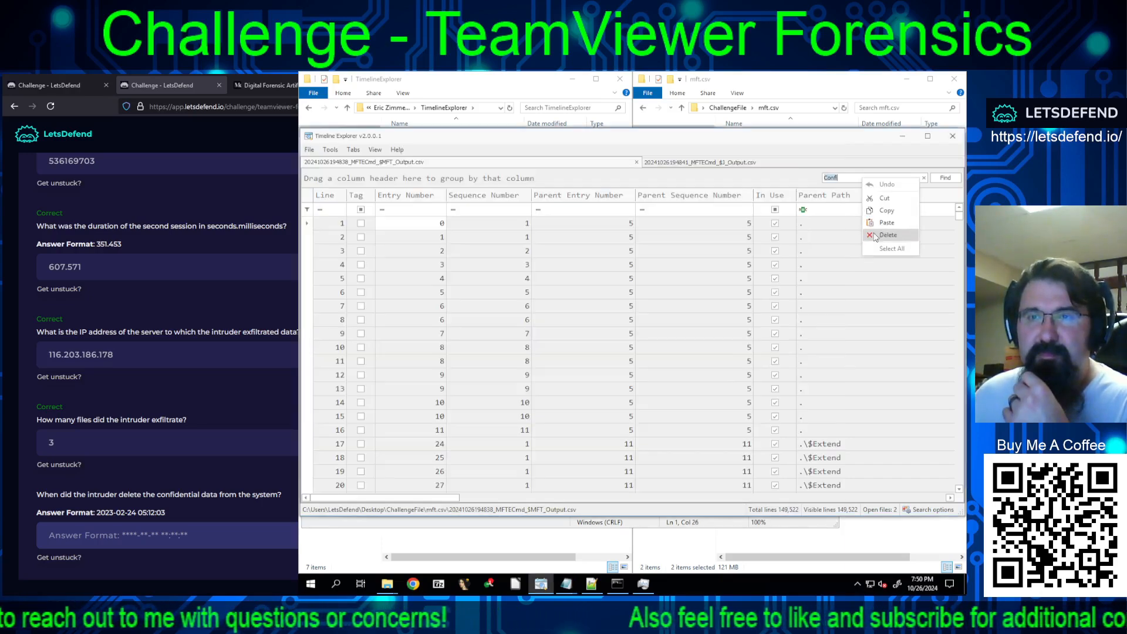
pyautogui.click(880, 231)
pyautogui.click(943, 178)
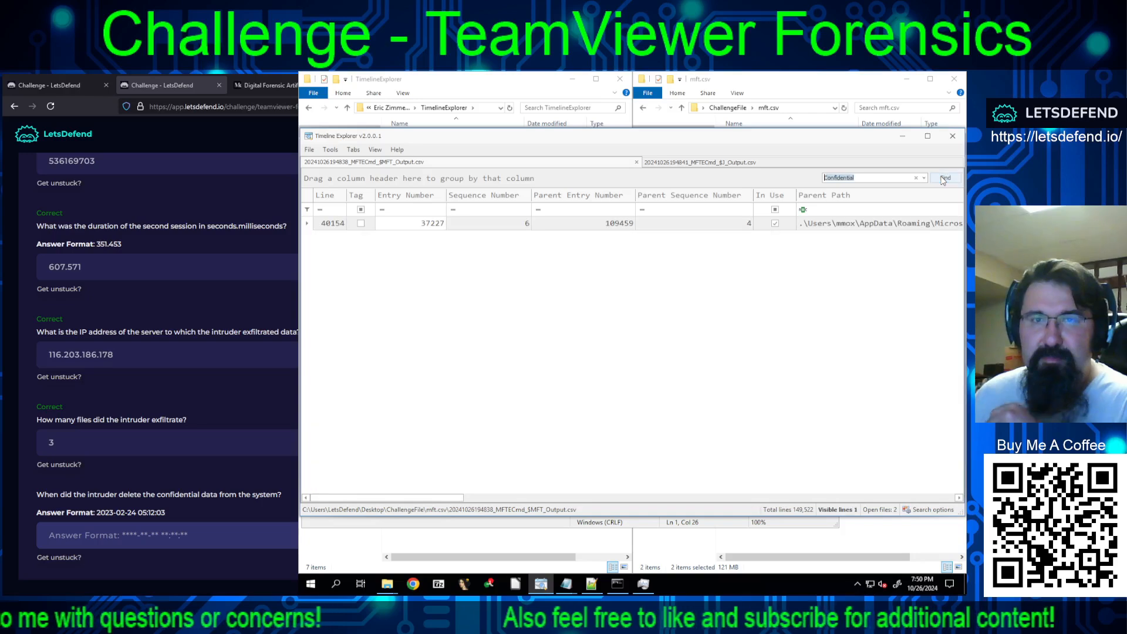
pyautogui.moveTo(427, 498); pyautogui.dragTo(366, 483)
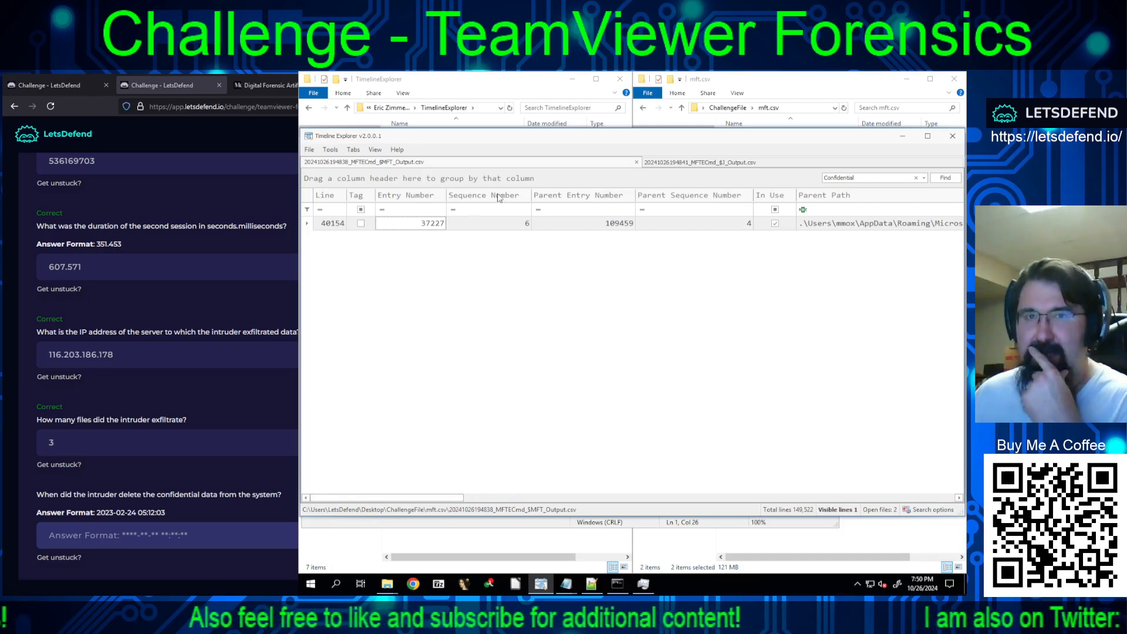
# Switch to the $J output and search it for Confidential
pyautogui.click(707, 167)
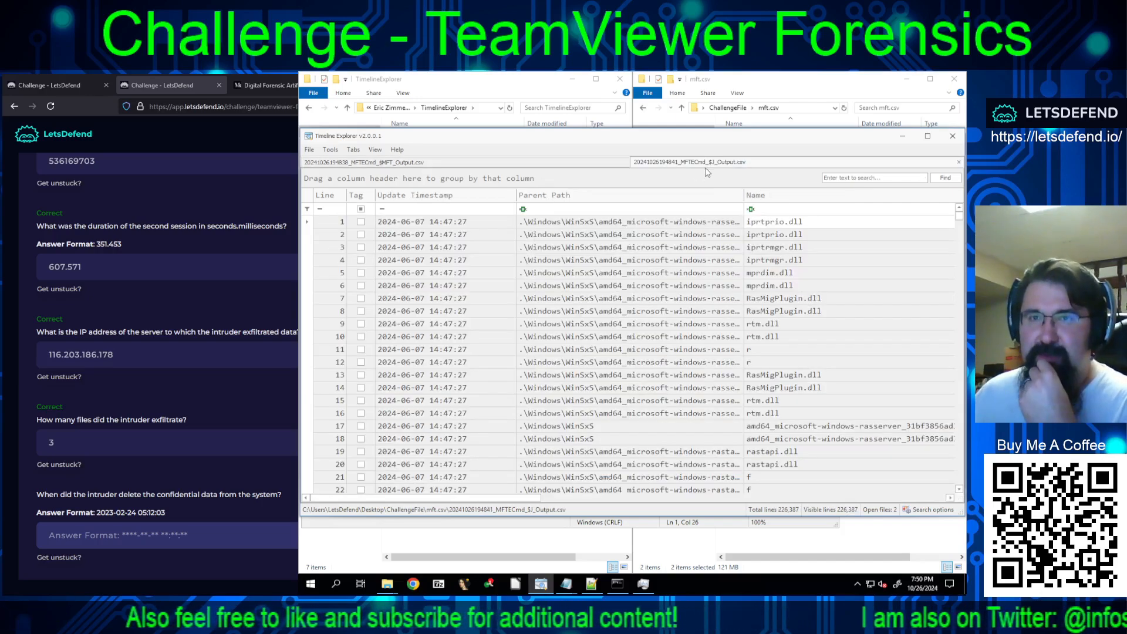
pyautogui.rightClick(863, 176)
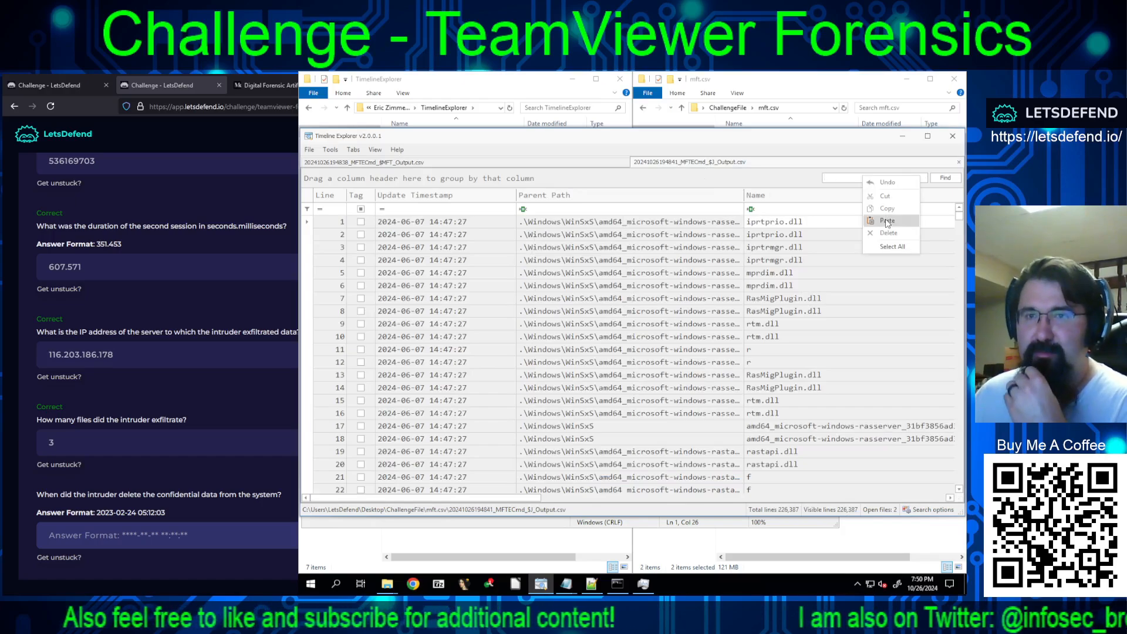
pyautogui.click(886, 221)
pyautogui.click(944, 179)
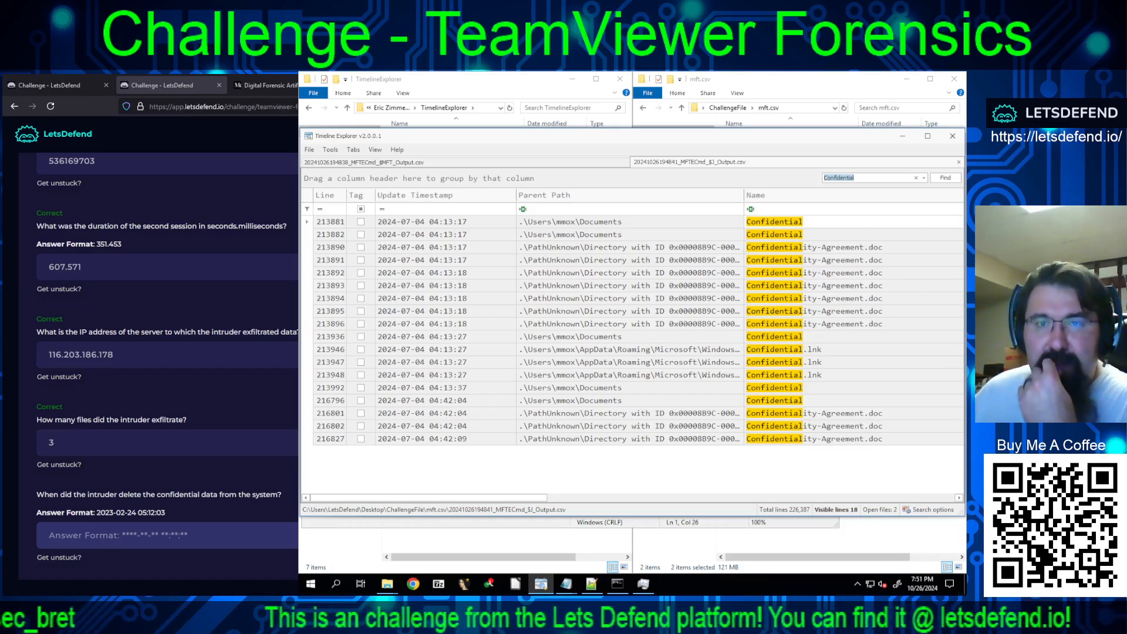
# Review the columns of the Confidential entries in the $J output and widen the Parent Path column to show full paths
pyautogui.moveTo(540, 498); pyautogui.dragTo(648, 493)
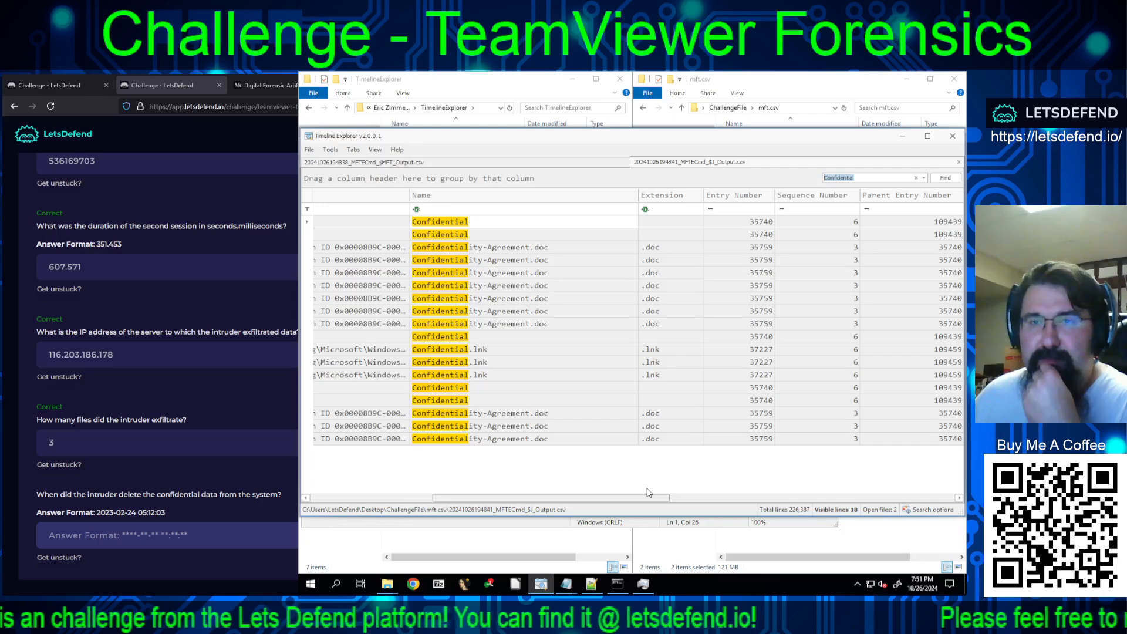
pyautogui.moveTo(626, 494); pyautogui.dragTo(584, 484)
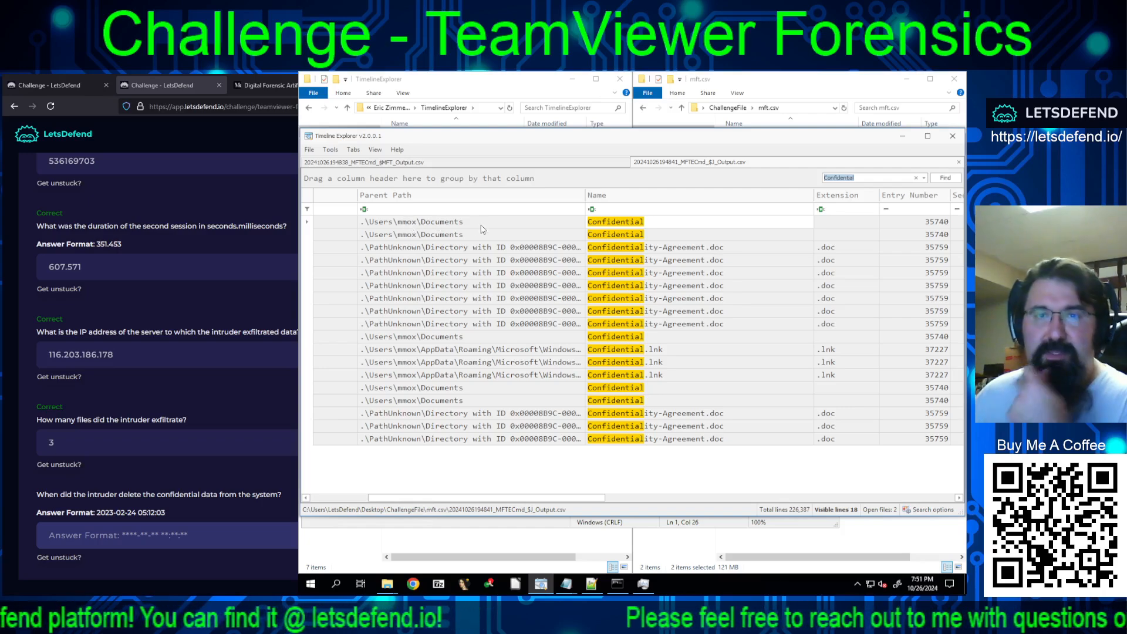
pyautogui.moveTo(578, 499); pyautogui.dragTo(686, 504)
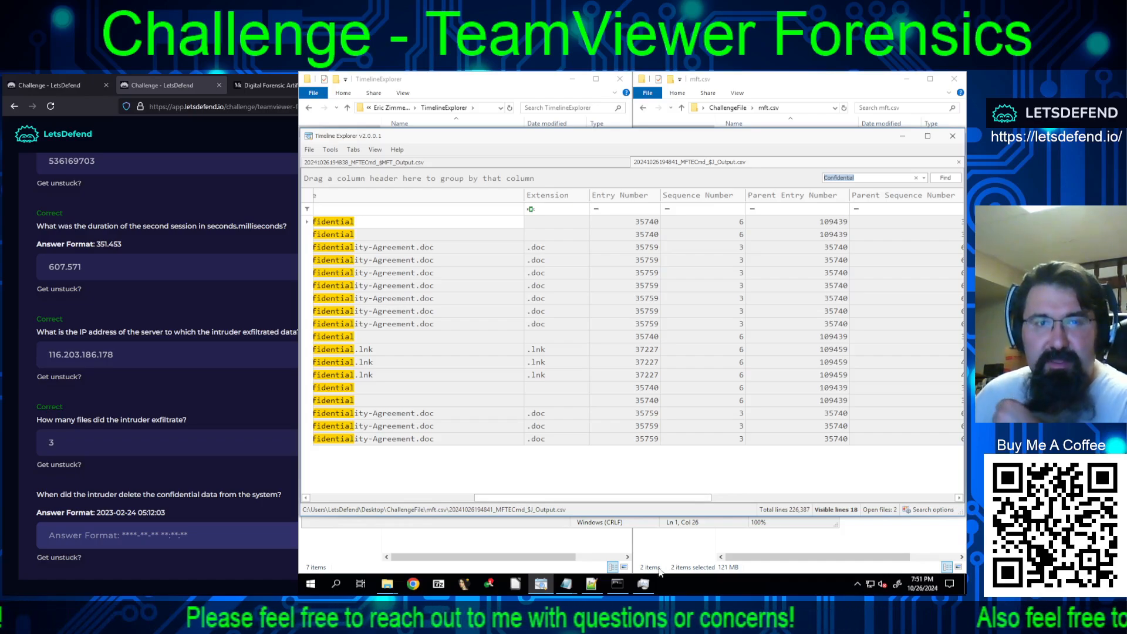
pyautogui.moveTo(614, 502); pyautogui.dragTo(497, 454)
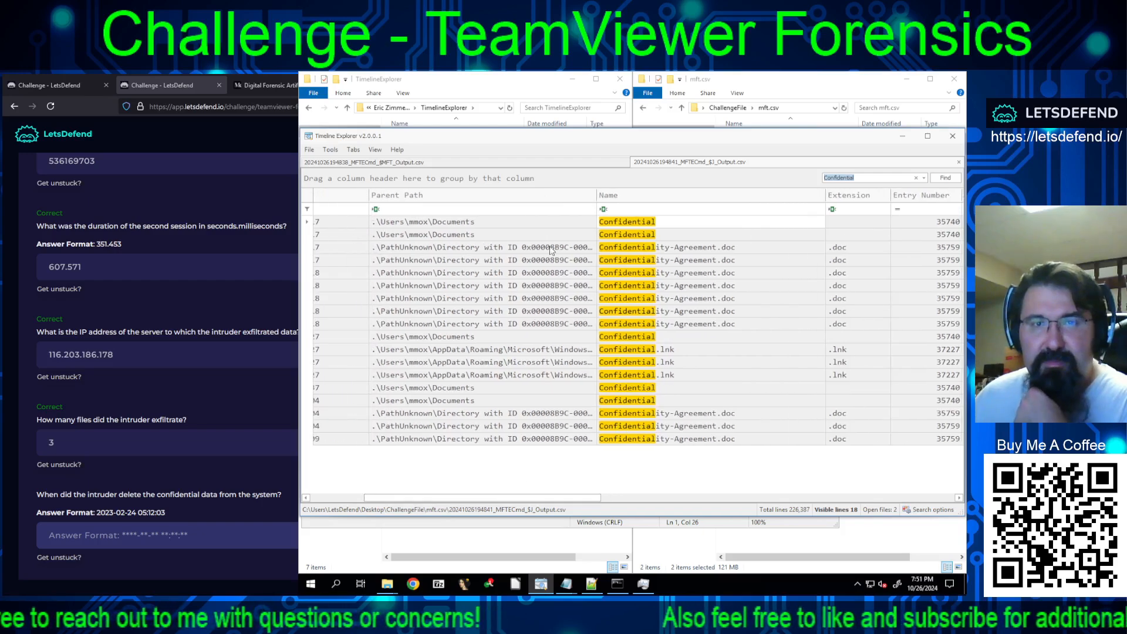
pyautogui.moveTo(594, 193); pyautogui.dragTo(763, 193)
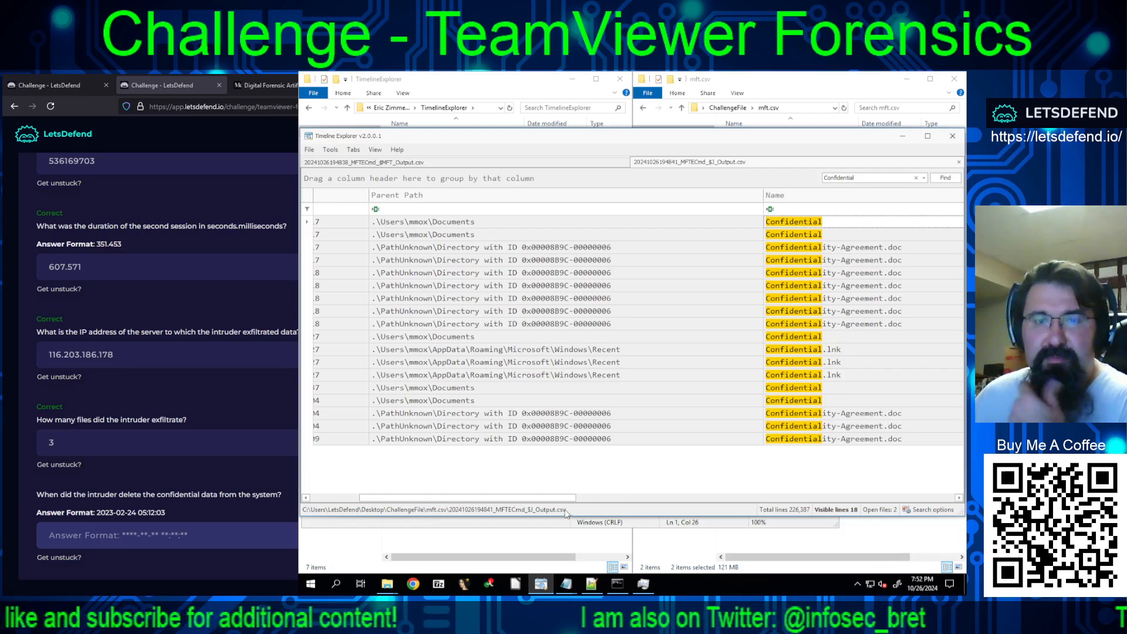
# Sort the $J results by Entry Number and filter that column for 35740
pyautogui.moveTo(569, 498); pyautogui.dragTo(688, 498)
pyautogui.click(724, 199)
pyautogui.click(749, 208)
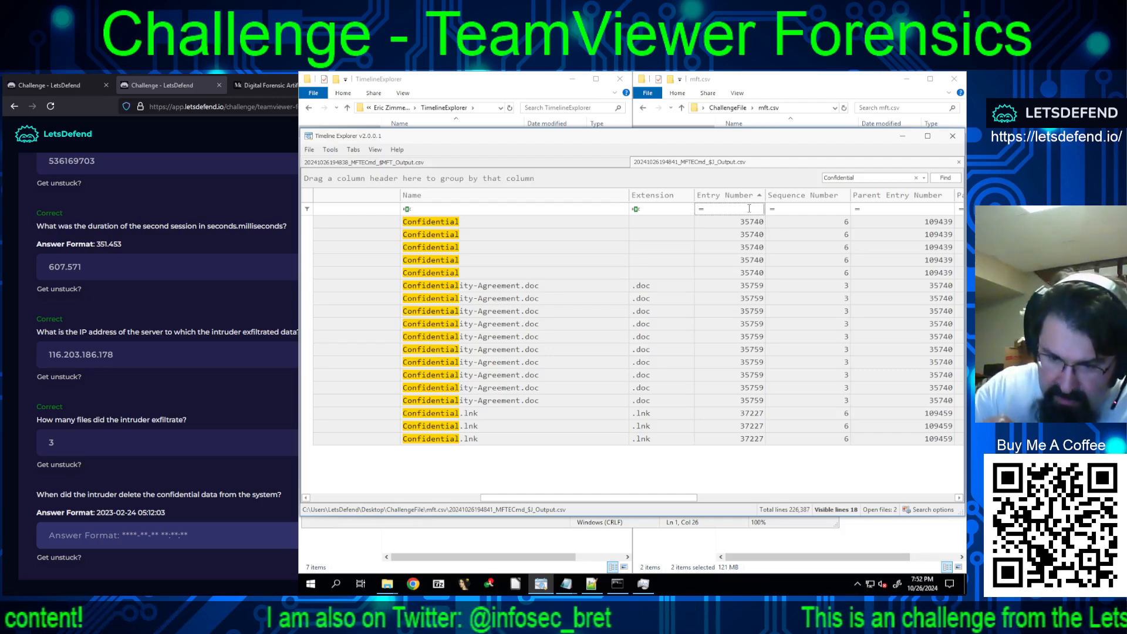
pyautogui.write('3')
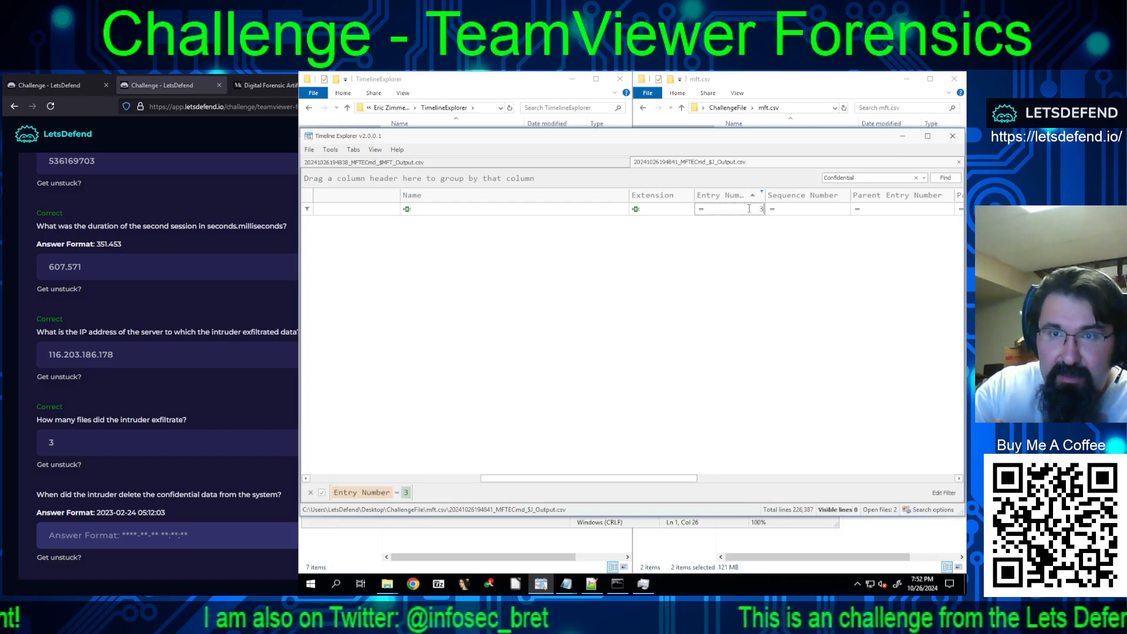
pyautogui.write('57')
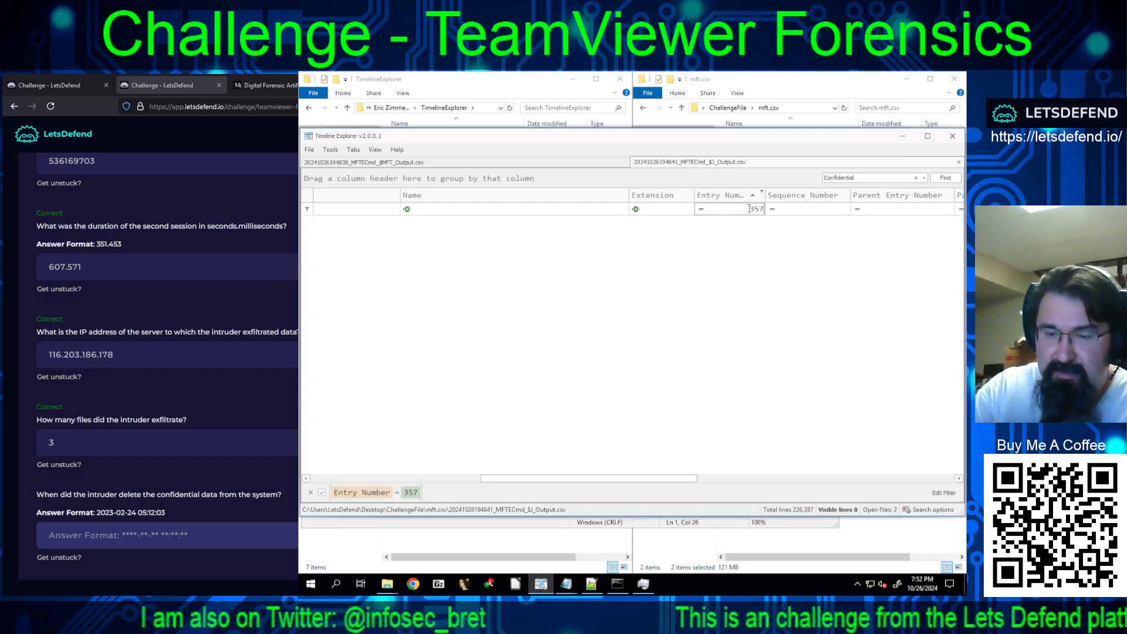
pyautogui.write('40')
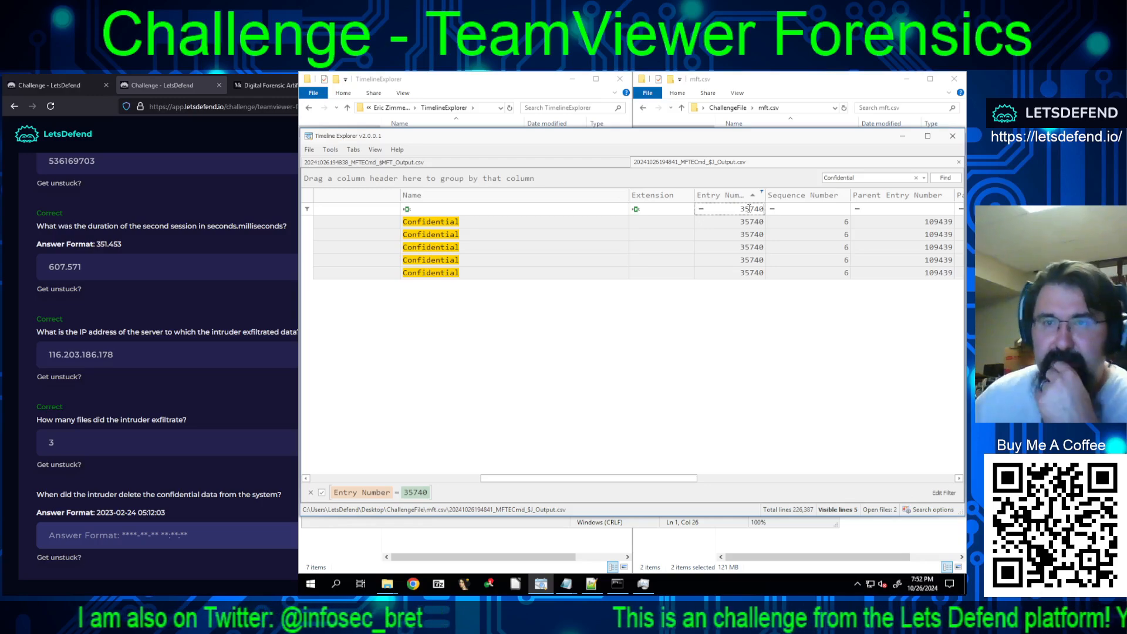
# Remove the Confidential search text and examine the names and parent paths of all $J records with entry number 35740
pyautogui.click(910, 178)
pyautogui.hotkey('ctrl', 'c')
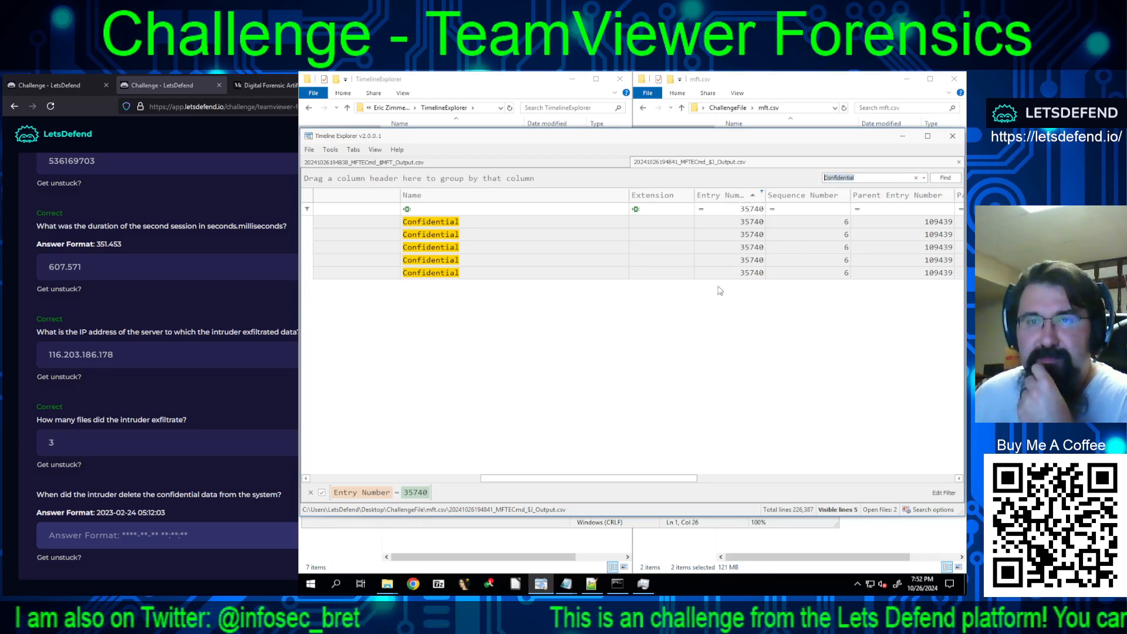
pyautogui.press('BackSpace')
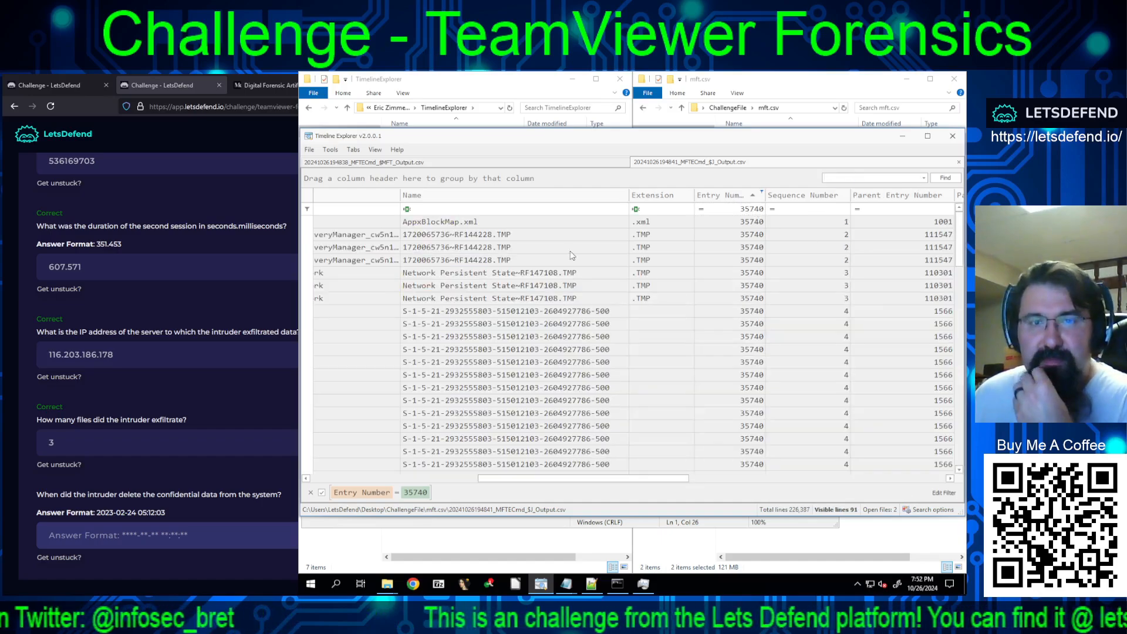
pyautogui.moveTo(633, 479); pyautogui.dragTo(586, 470)
pyautogui.scroll(-12, 670, 399)
pyautogui.scroll(-8, 673, 398)
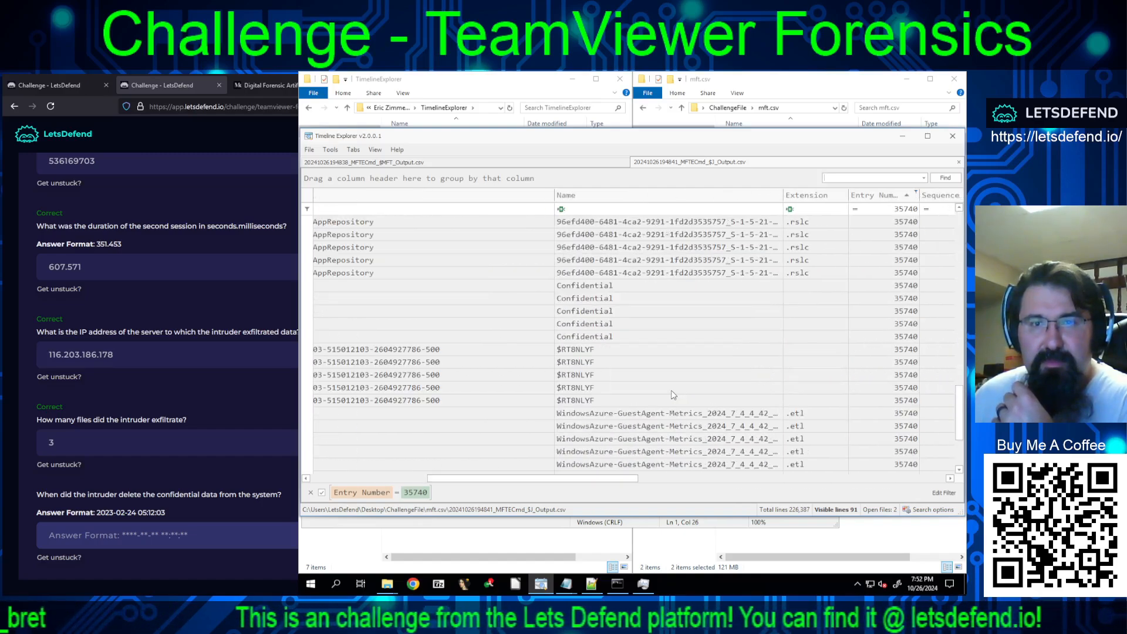
pyautogui.moveTo(601, 477); pyautogui.dragTo(642, 434)
pyautogui.scroll(-3, 642, 434)
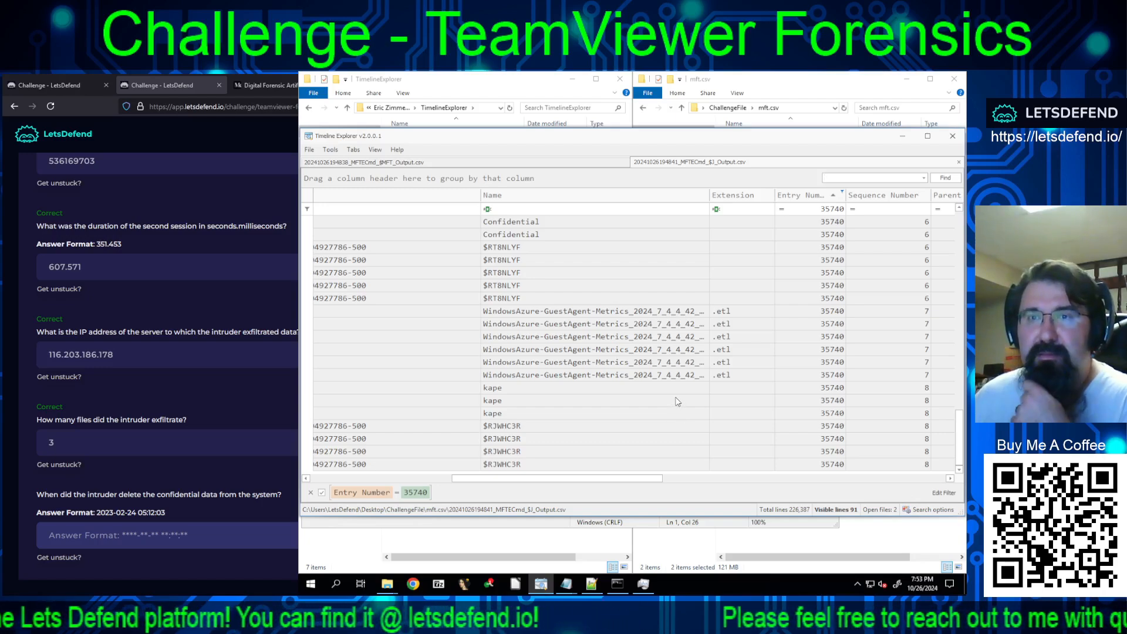
# Clear the 35740 filter from the Entry Number column and locate the Parent Entry Number column in the $J output
pyautogui.click(846, 209)
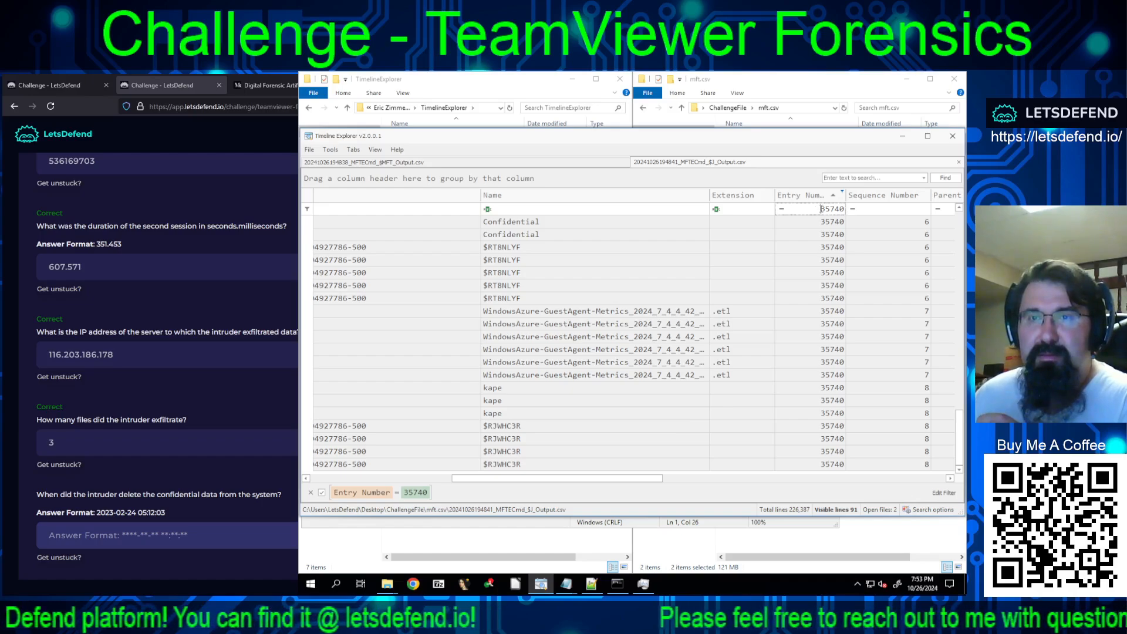
pyautogui.doubleClick(845, 209)
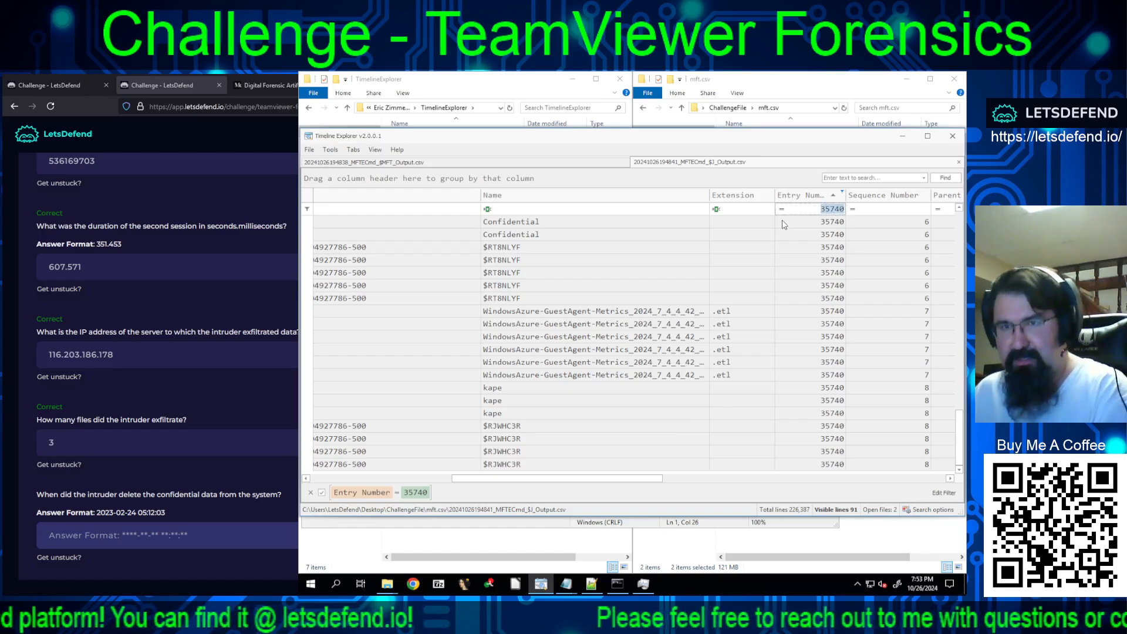
pyautogui.press('BackSpace')
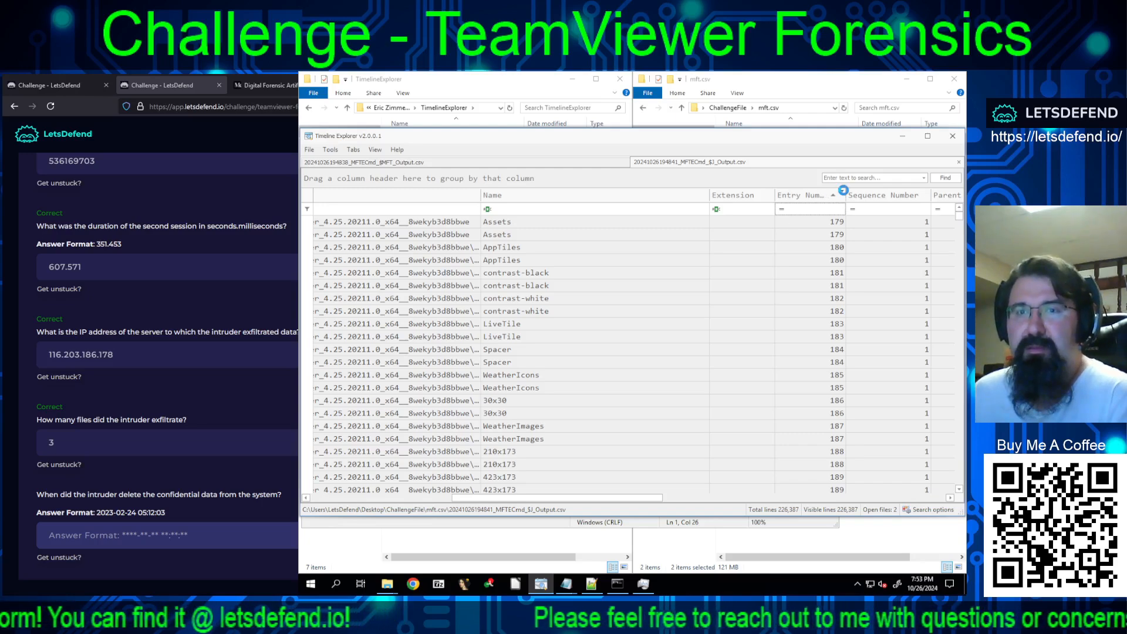
pyautogui.click(843, 193)
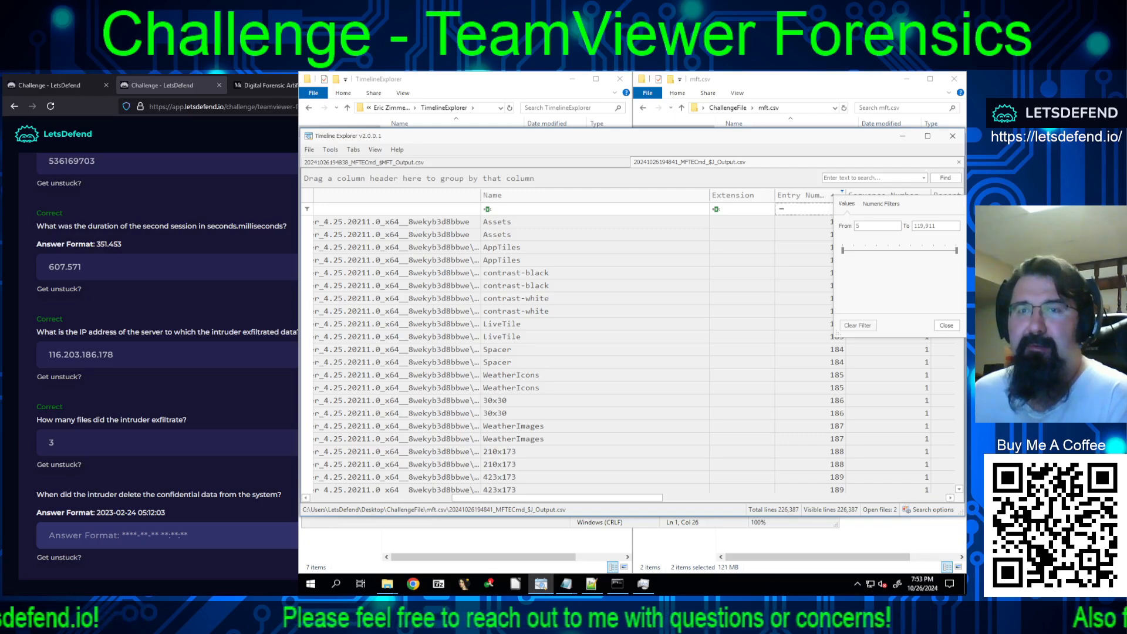
pyautogui.click(804, 374)
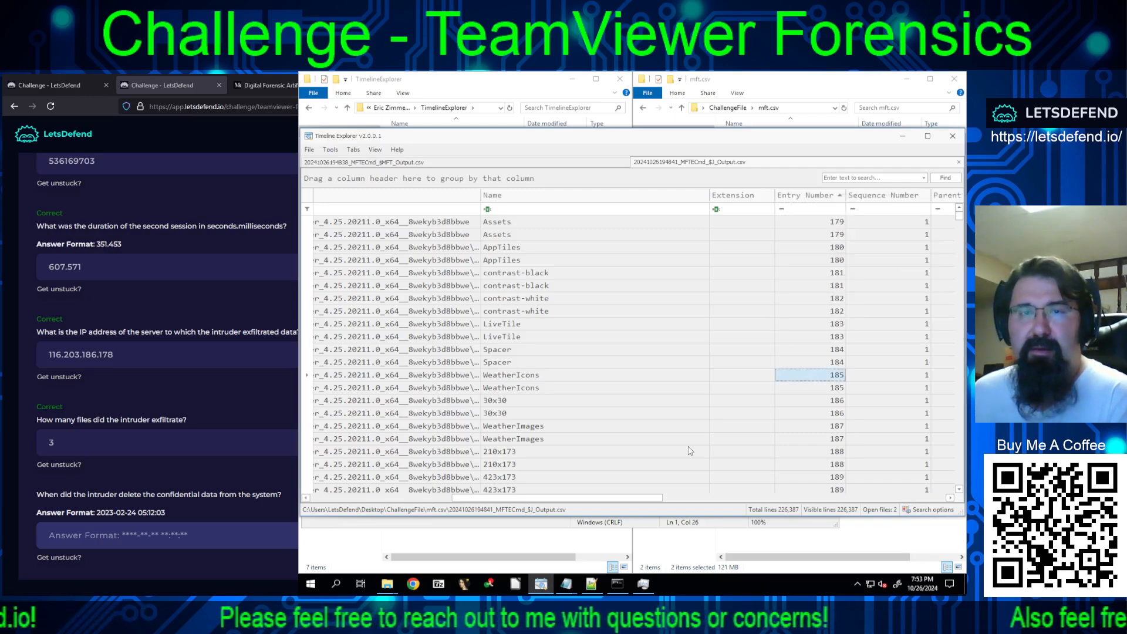
pyautogui.moveTo(656, 498); pyautogui.dragTo(724, 501)
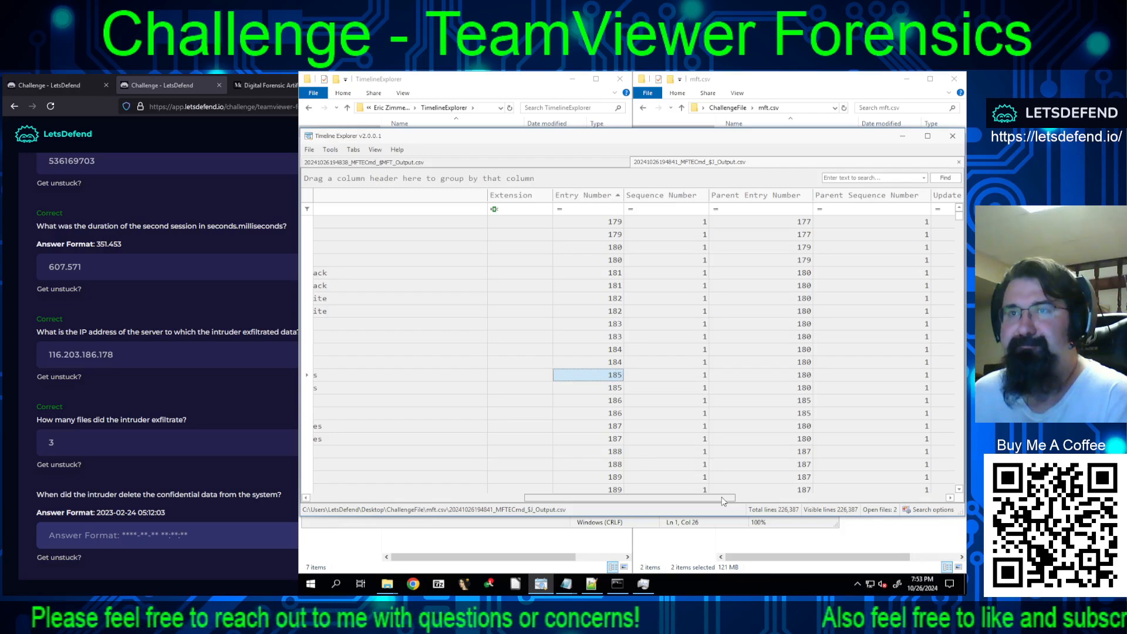
pyautogui.moveTo(724, 501); pyautogui.dragTo(724, 501)
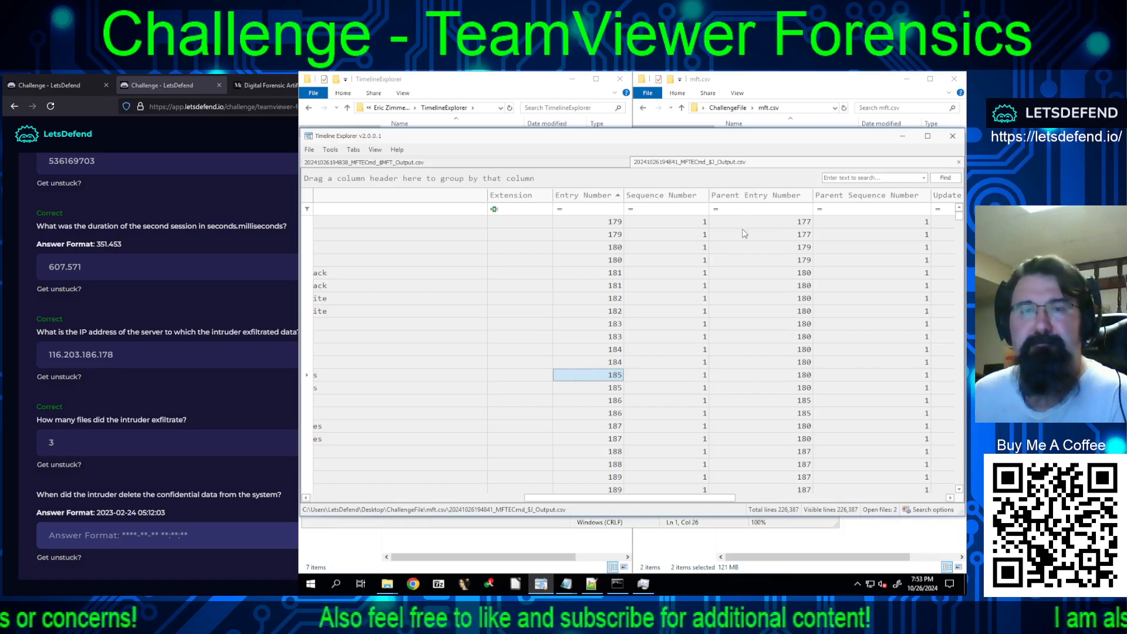
# Search the $J output for Confidential again
pyautogui.moveTo(719, 498); pyautogui.dragTo(759, 487)
pyautogui.click(848, 178)
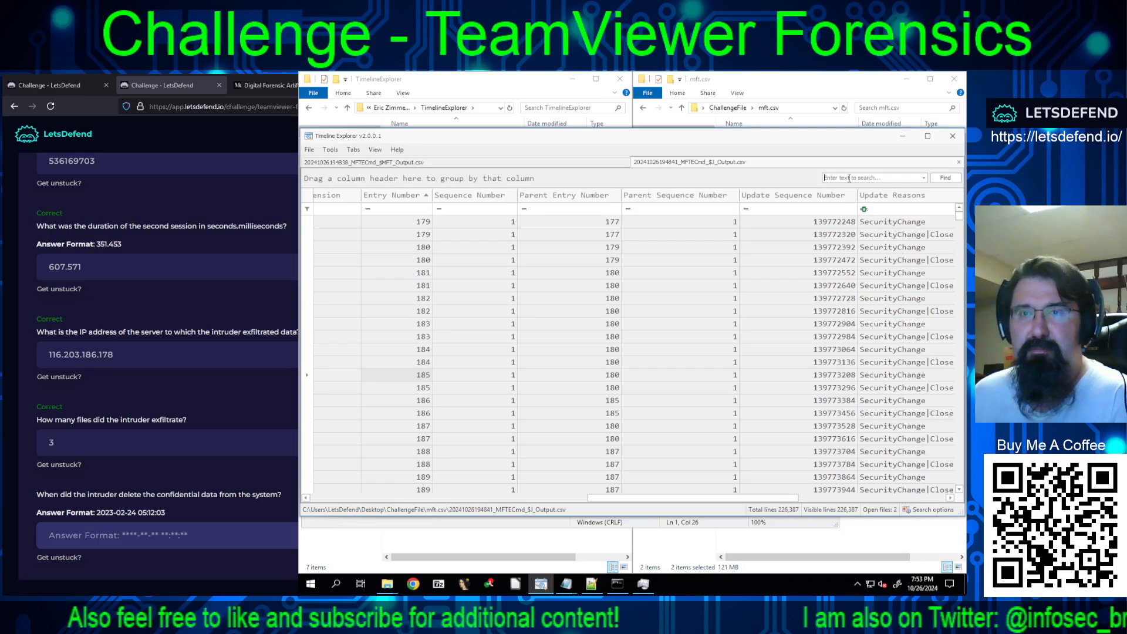
pyautogui.rightClick(849, 179)
pyautogui.click(863, 223)
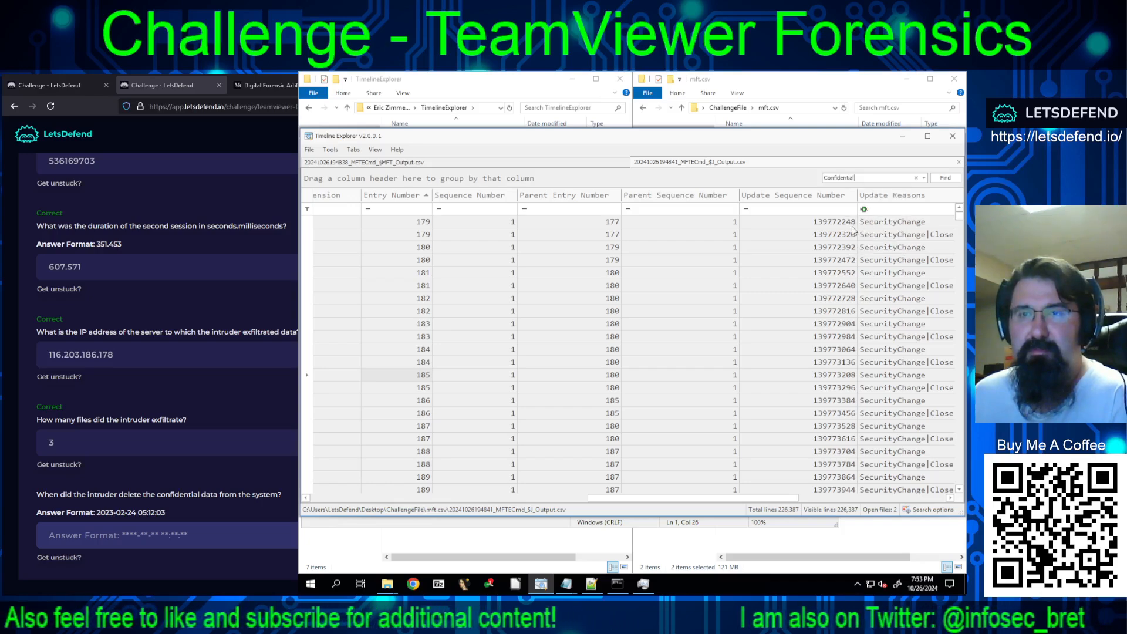
pyautogui.click(945, 180)
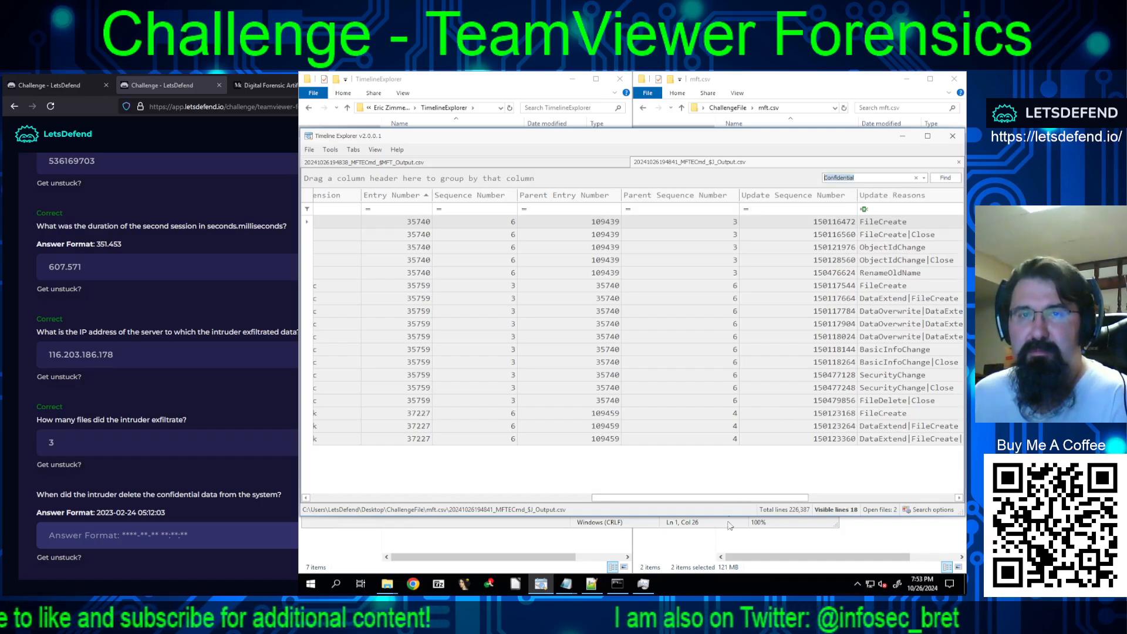
# Filter the Parent Entry Number column of the $J output with a numeric filter equal to 35740
pyautogui.moveTo(726, 498); pyautogui.dragTo(702, 498)
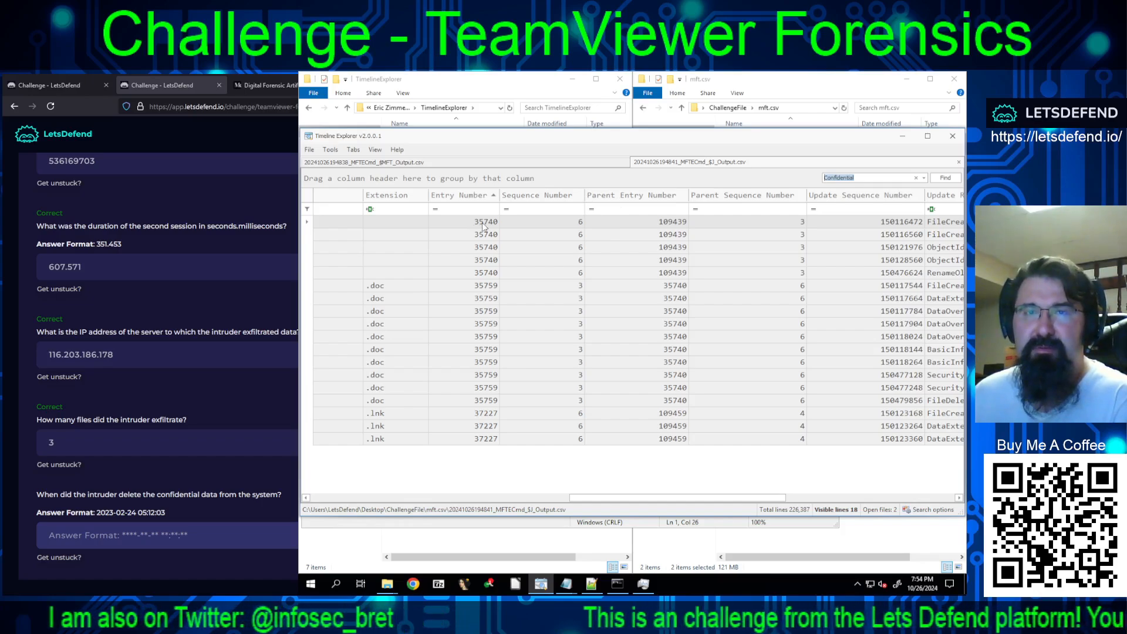
pyautogui.click(685, 193)
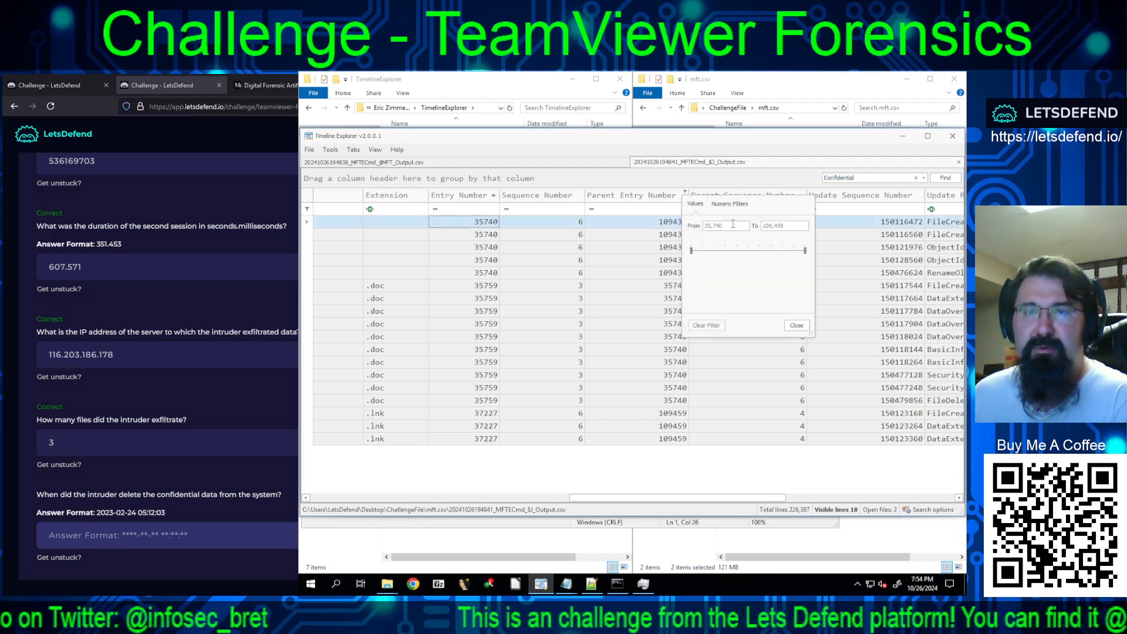
pyautogui.click(692, 205)
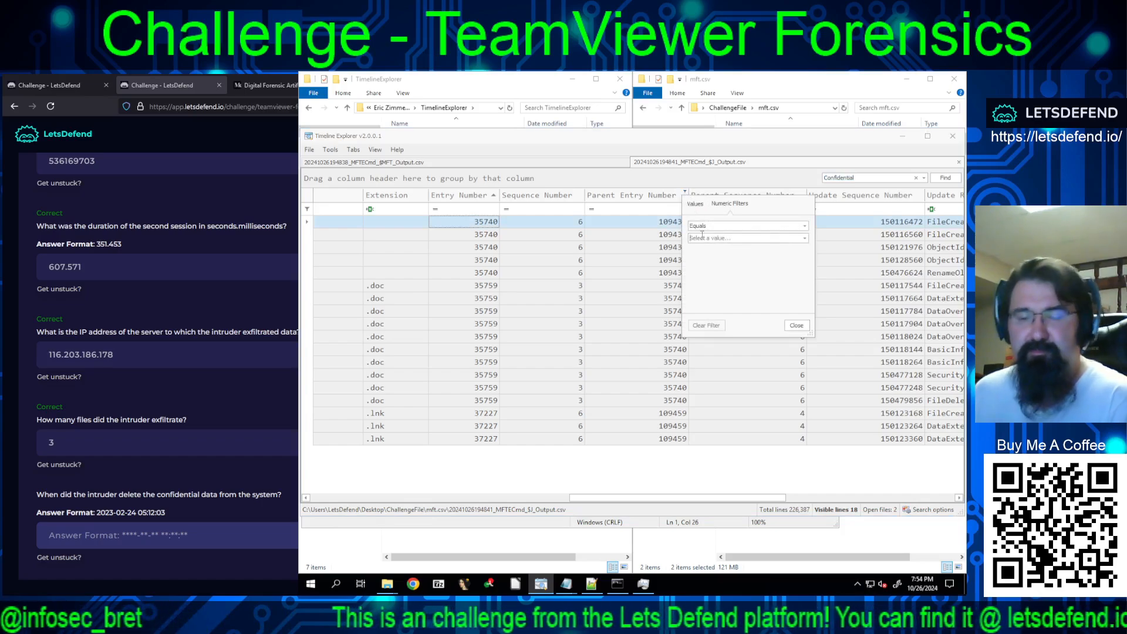
pyautogui.click(695, 236)
pyautogui.write('3')
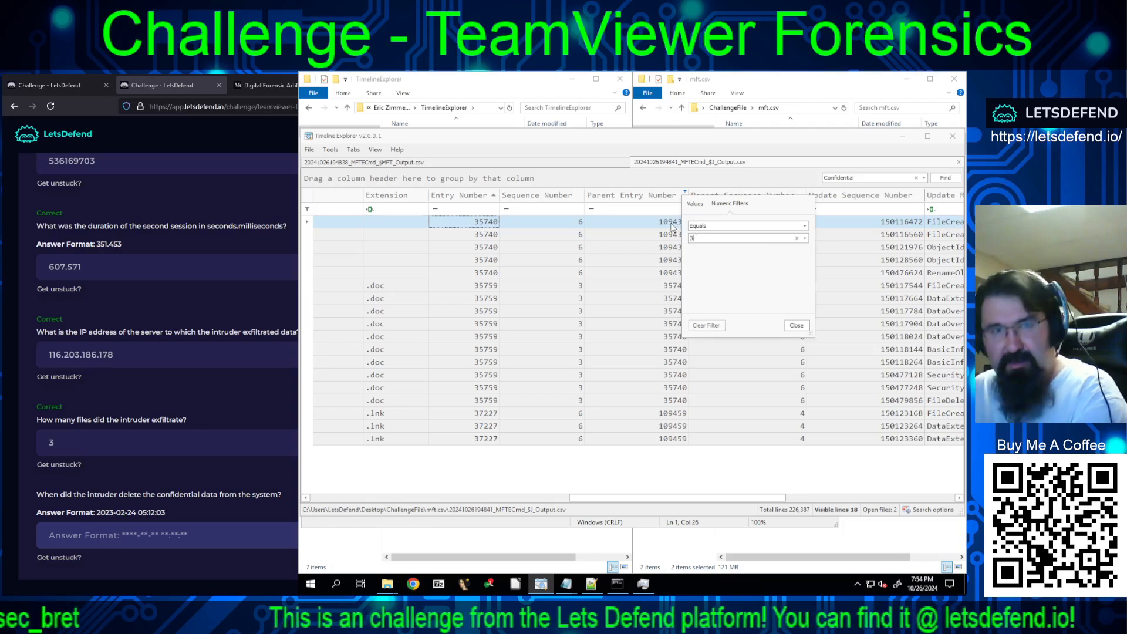
pyautogui.write('5,740')
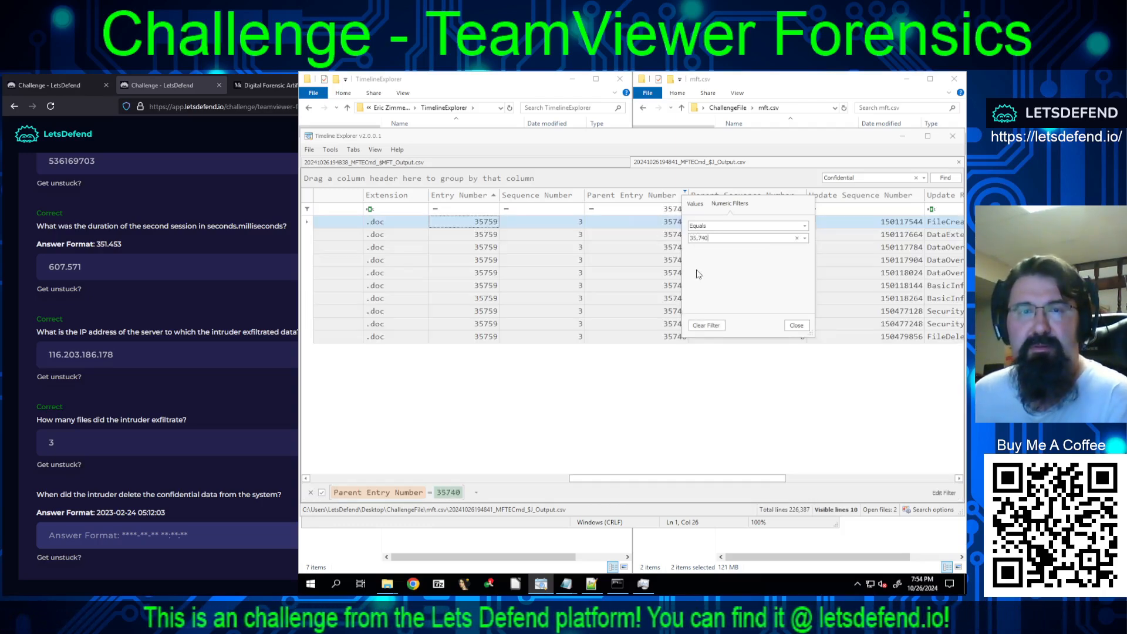
pyautogui.click(796, 326)
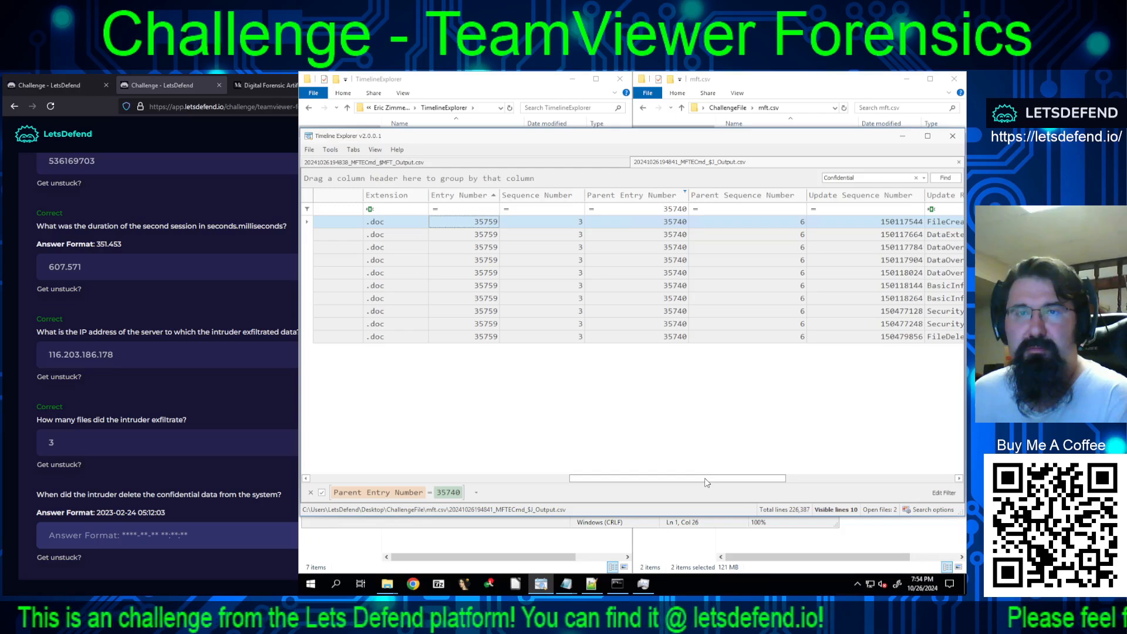
# Check the parent paths and names of the filtered Confidential records and remove the Confidential search text
pyautogui.moveTo(707, 481); pyautogui.dragTo(473, 478)
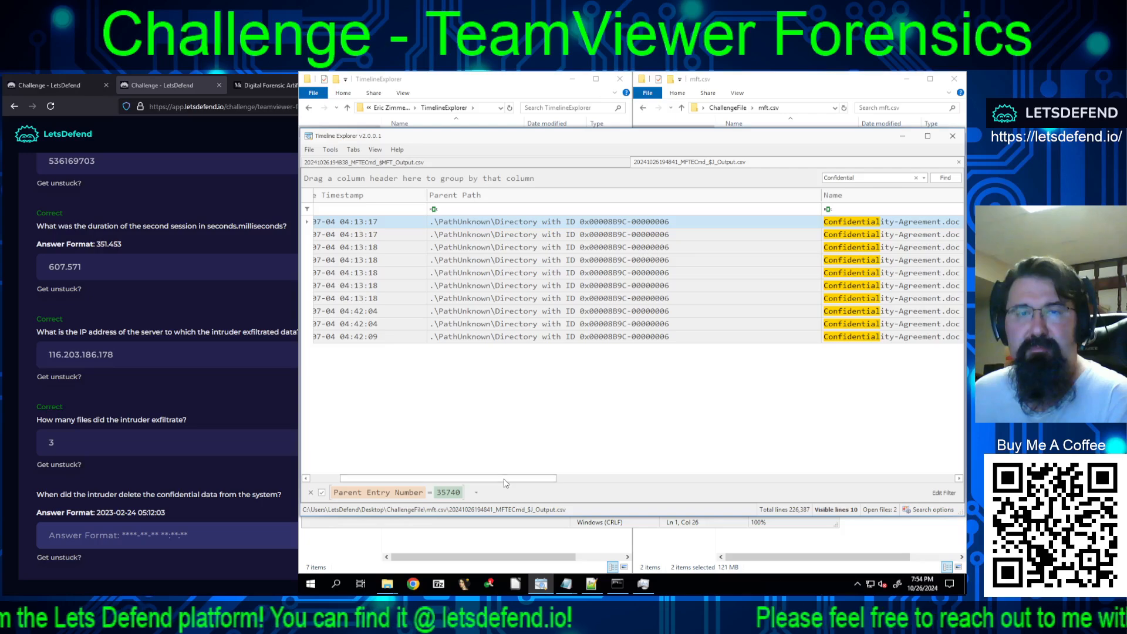
pyautogui.moveTo(502, 478); pyautogui.dragTo(507, 477)
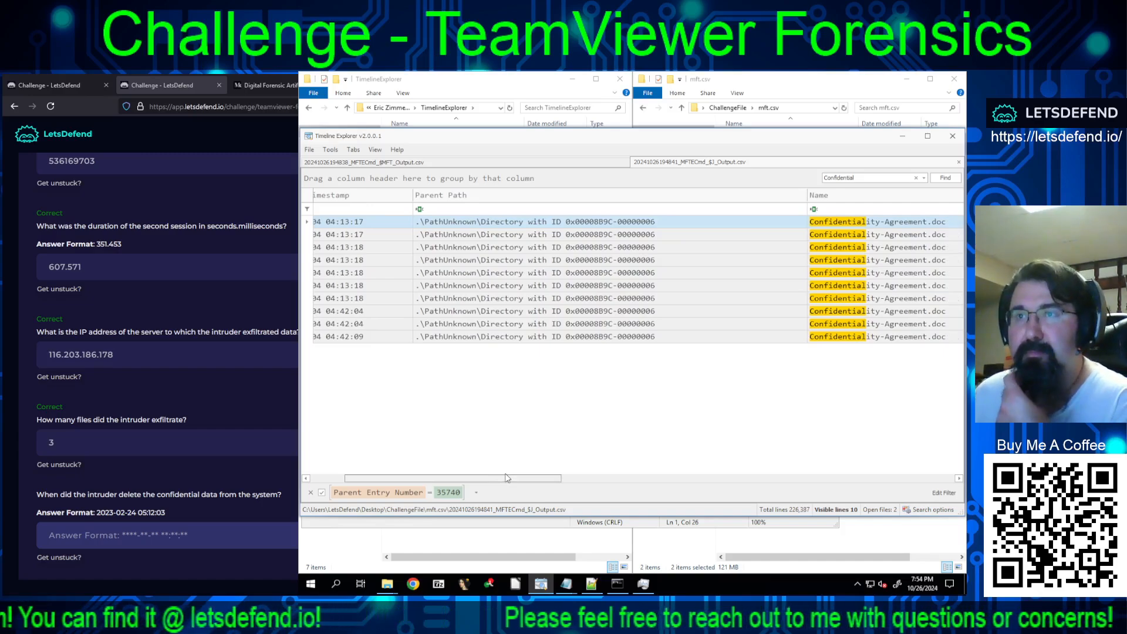
pyautogui.moveTo(505, 473); pyautogui.dragTo(518, 469)
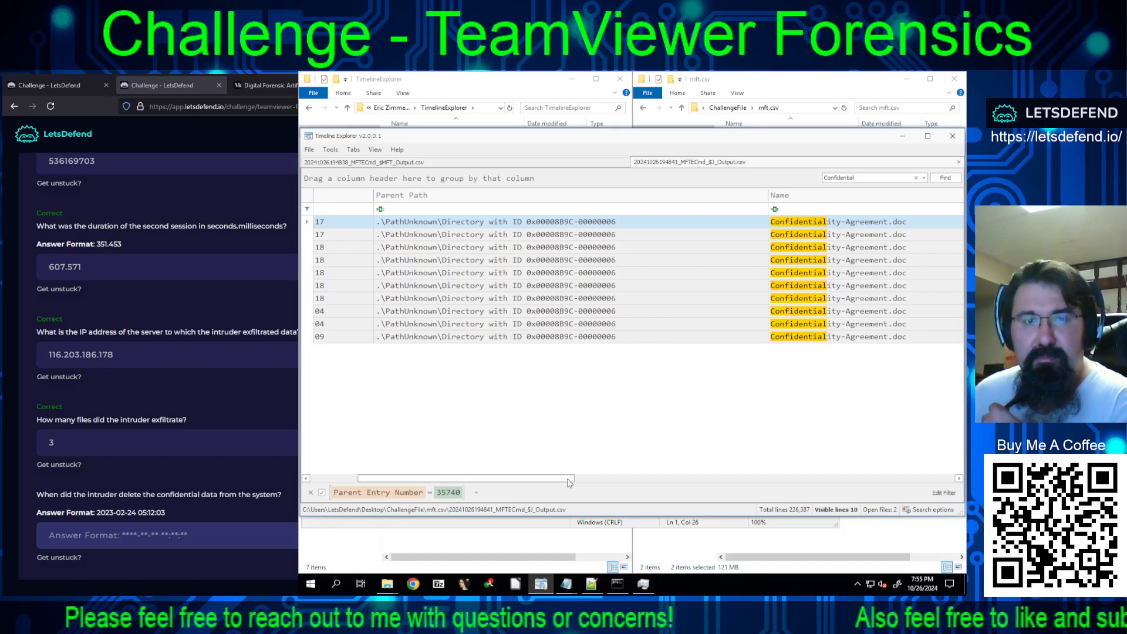
pyautogui.click(913, 177)
pyautogui.press('BackSpace')
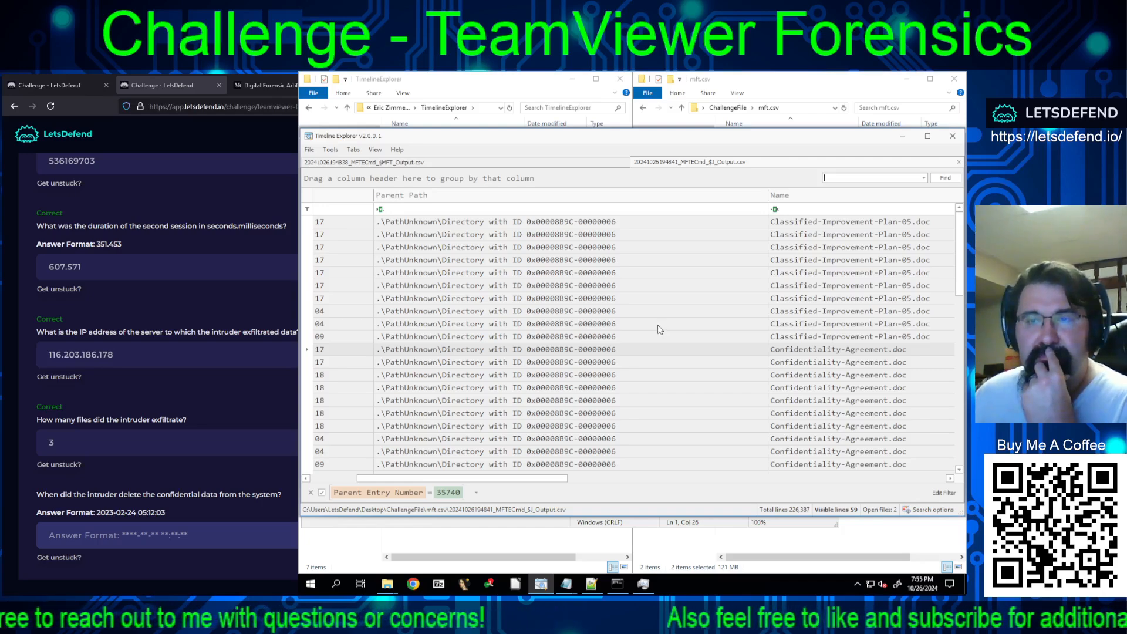
# Examine the names and parent paths of all $J records whose parent entry number is 35740
pyautogui.scroll(-10, 657, 326)
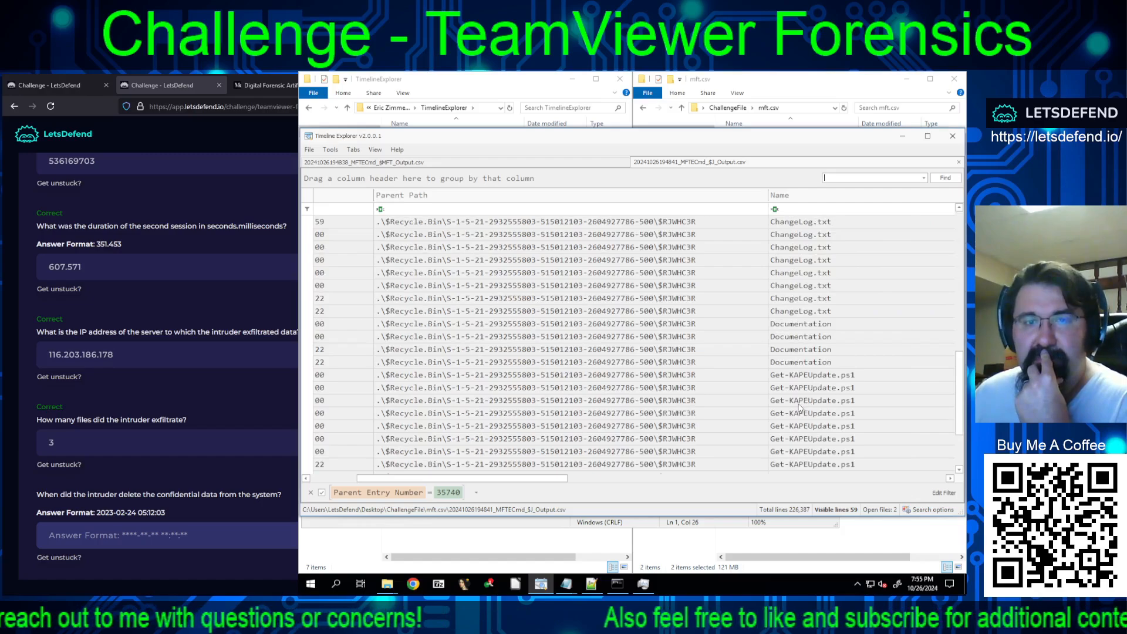
pyautogui.scroll(5, 787, 404)
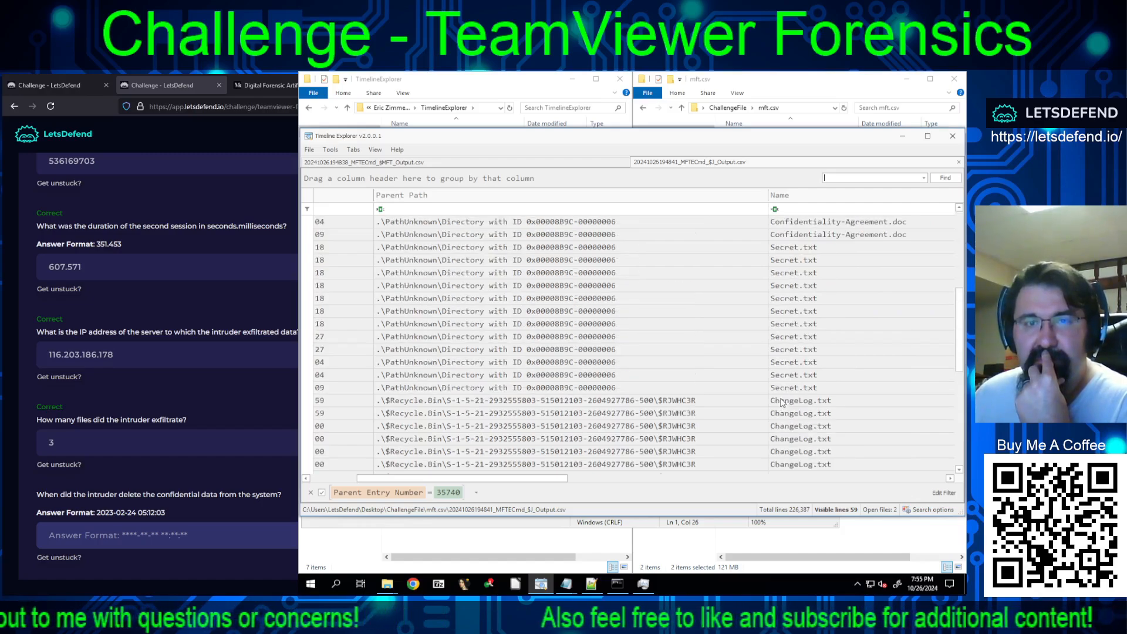
pyautogui.scroll(3, 782, 396)
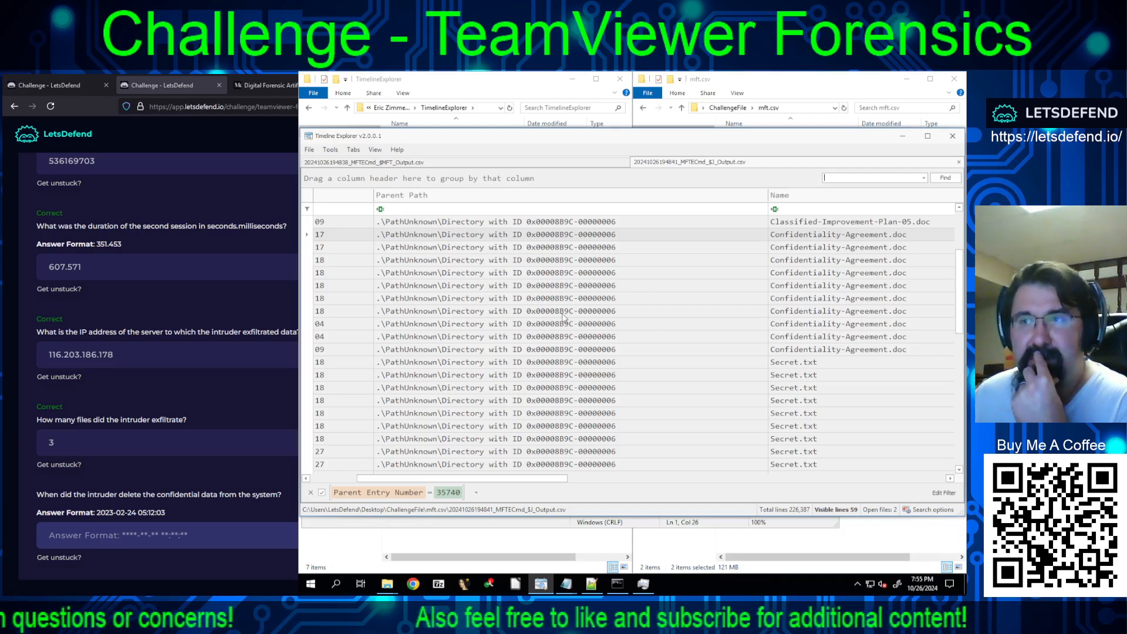
pyautogui.scroll(-6, 737, 276)
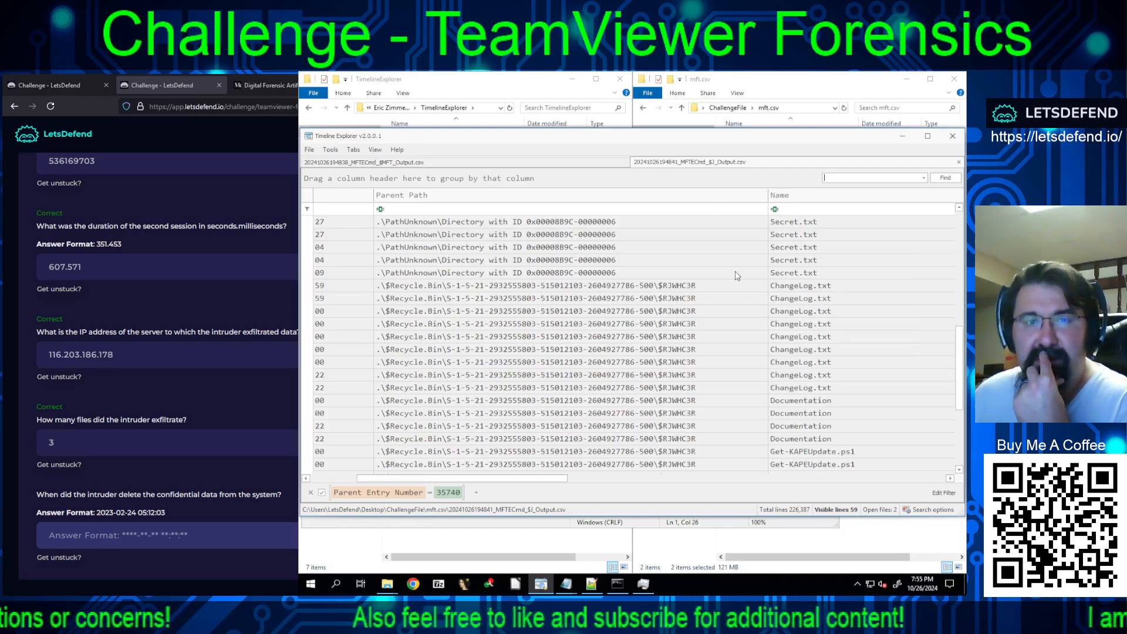
pyautogui.scroll(-4, 535, 327)
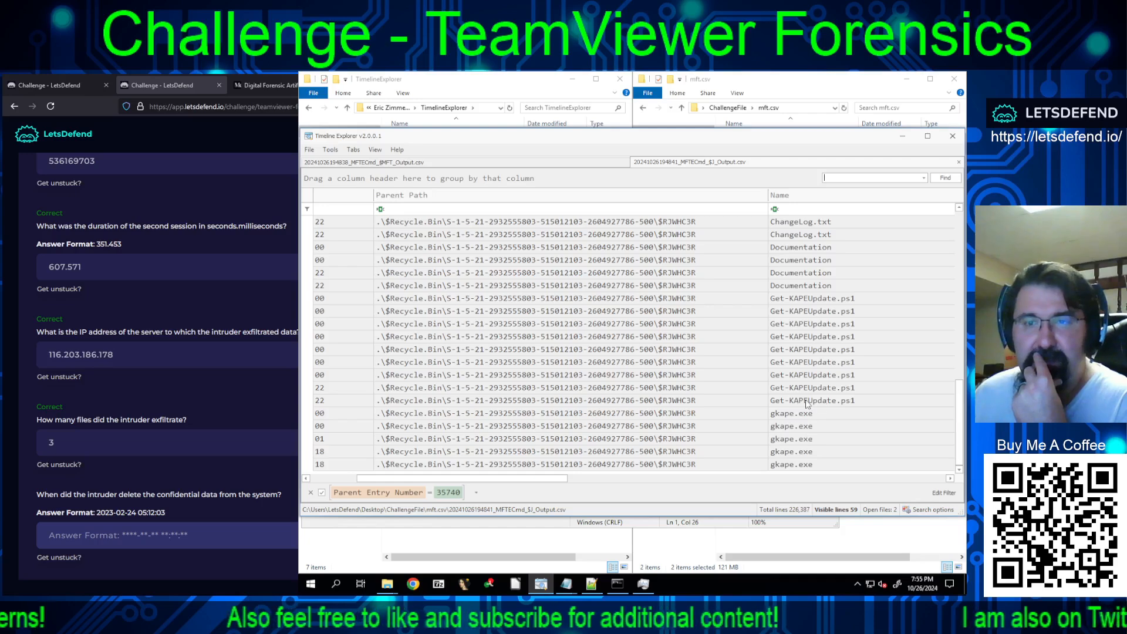
pyautogui.scroll(3, 820, 399)
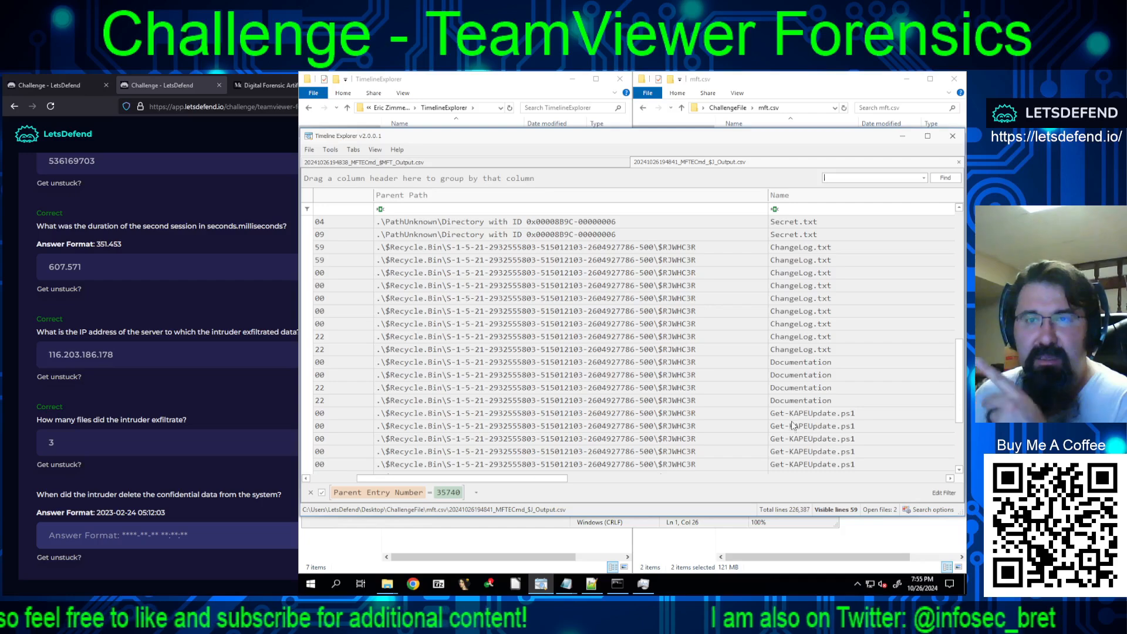
pyautogui.scroll(3, 789, 414)
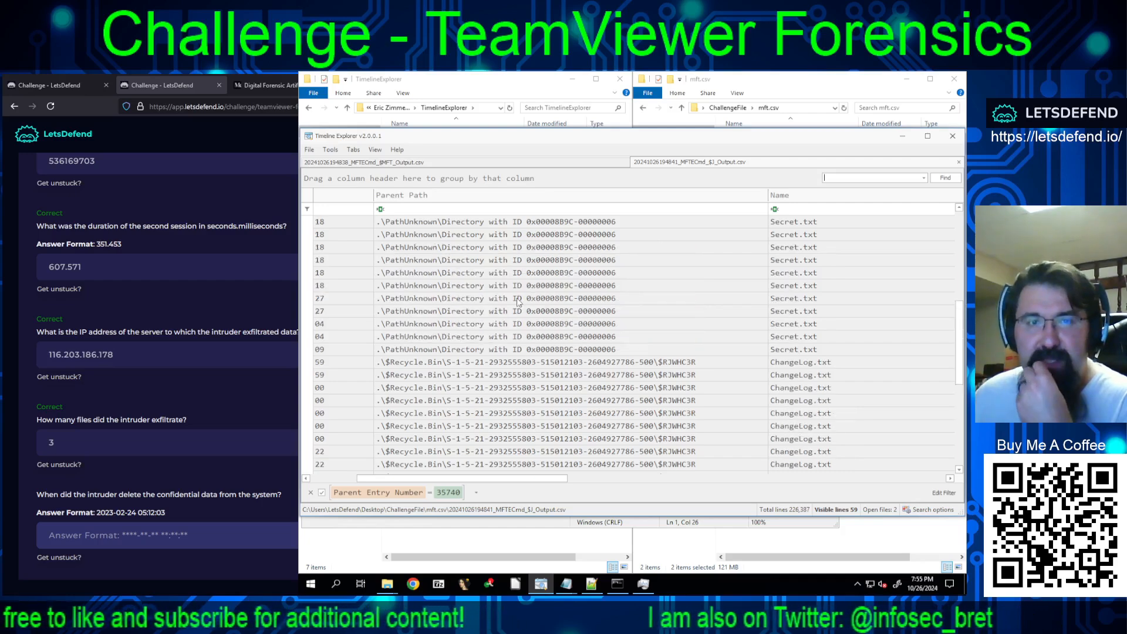
pyautogui.scroll(3, 611, 333)
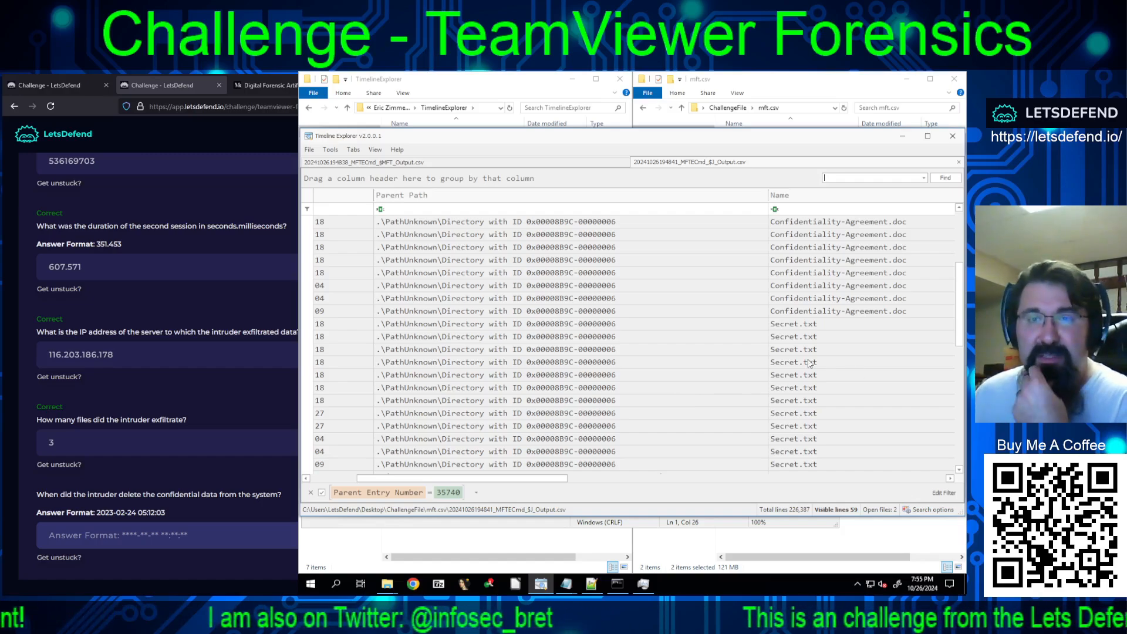
pyautogui.scroll(2, 799, 367)
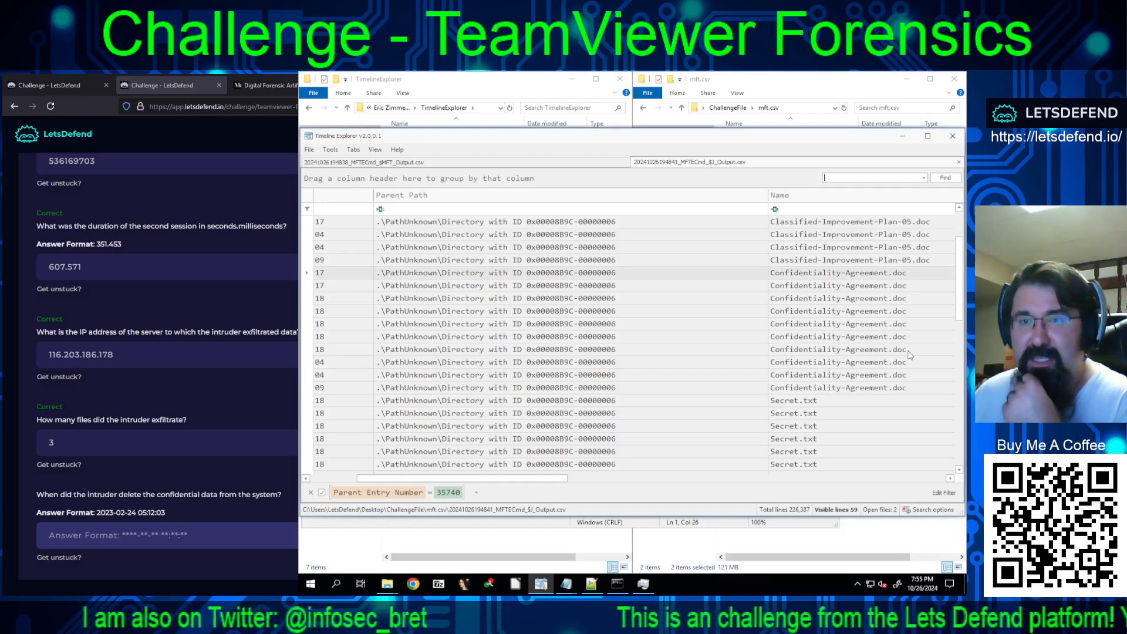
pyautogui.scroll(2, 909, 355)
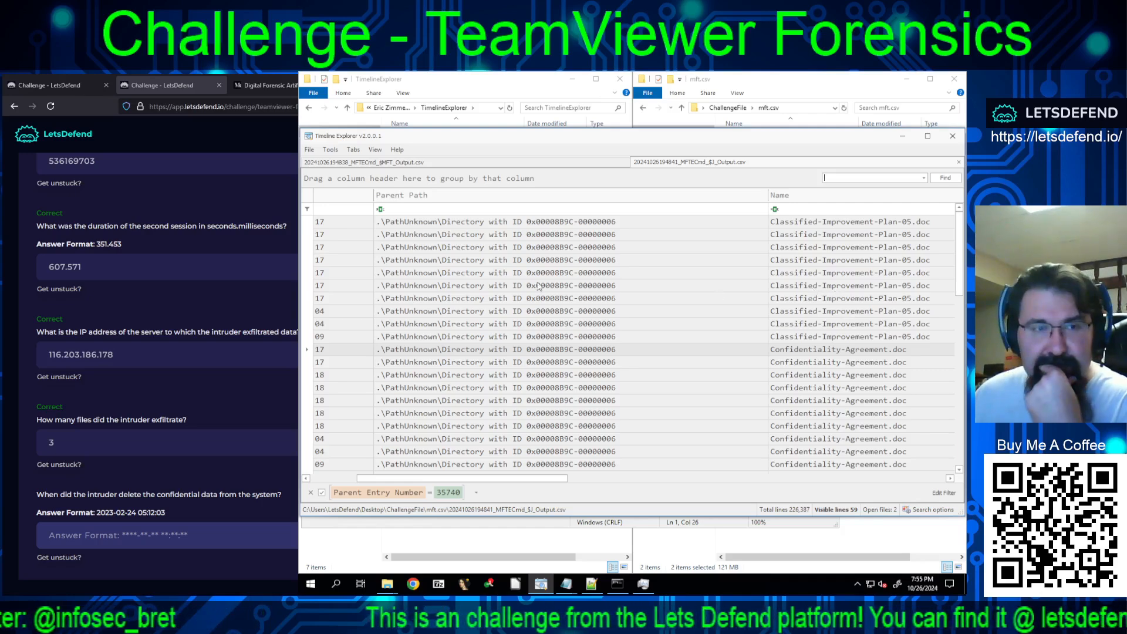
pyautogui.hotkey('ctrl', 'f')
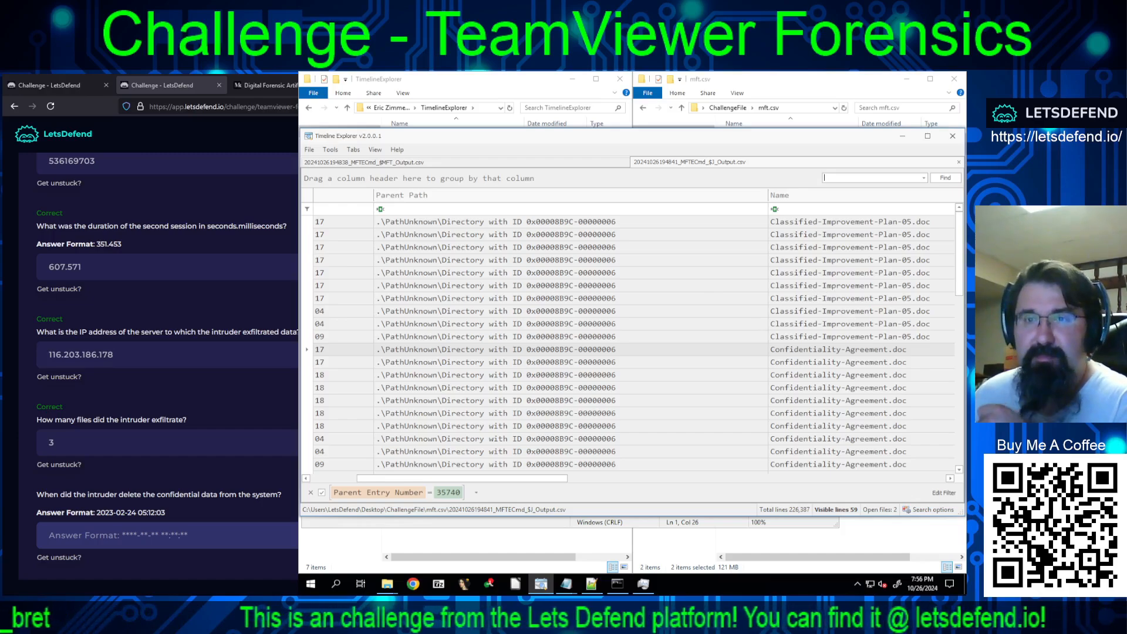
# Filter the Update Reasons column to FileCreate
pyautogui.moveTo(533, 480); pyautogui.dragTo(864, 484)
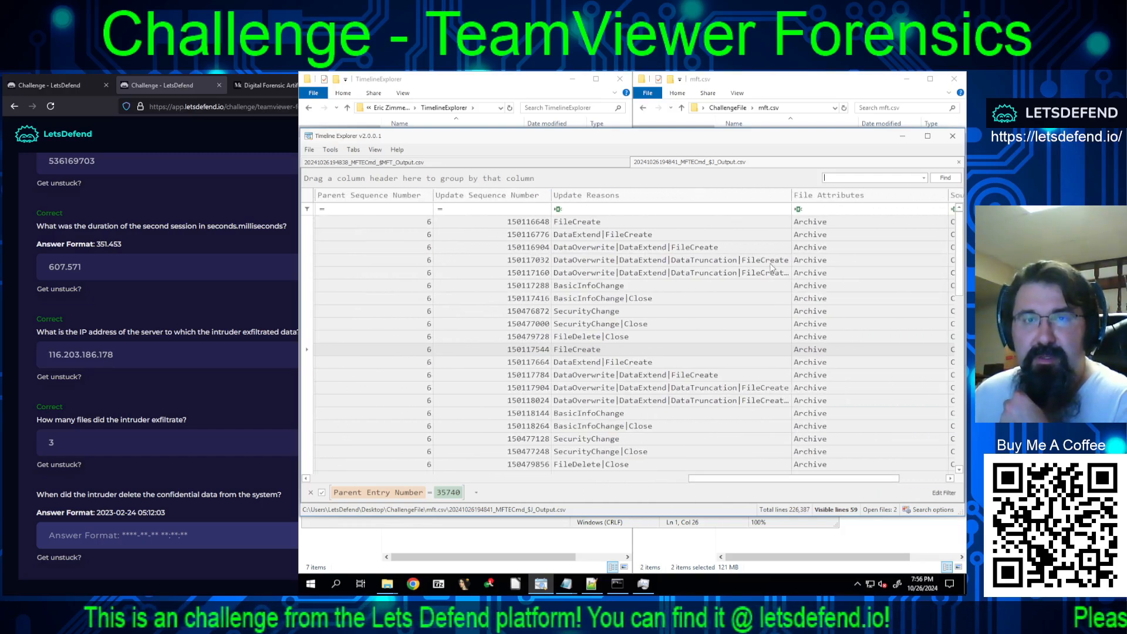
pyautogui.click(787, 192)
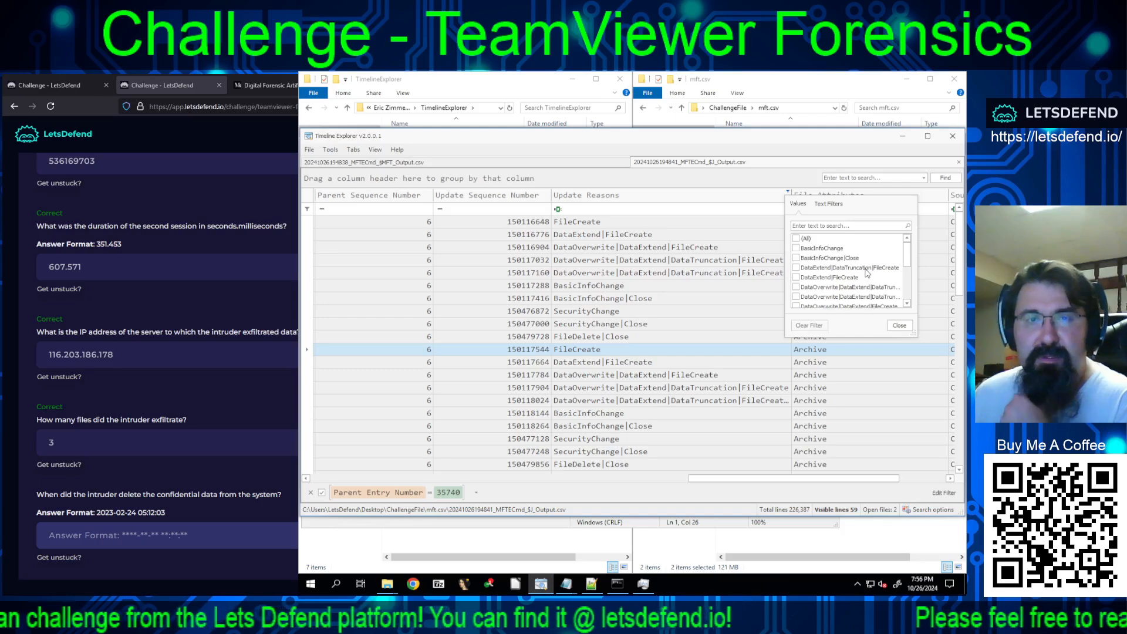
pyautogui.scroll(-3, 867, 273)
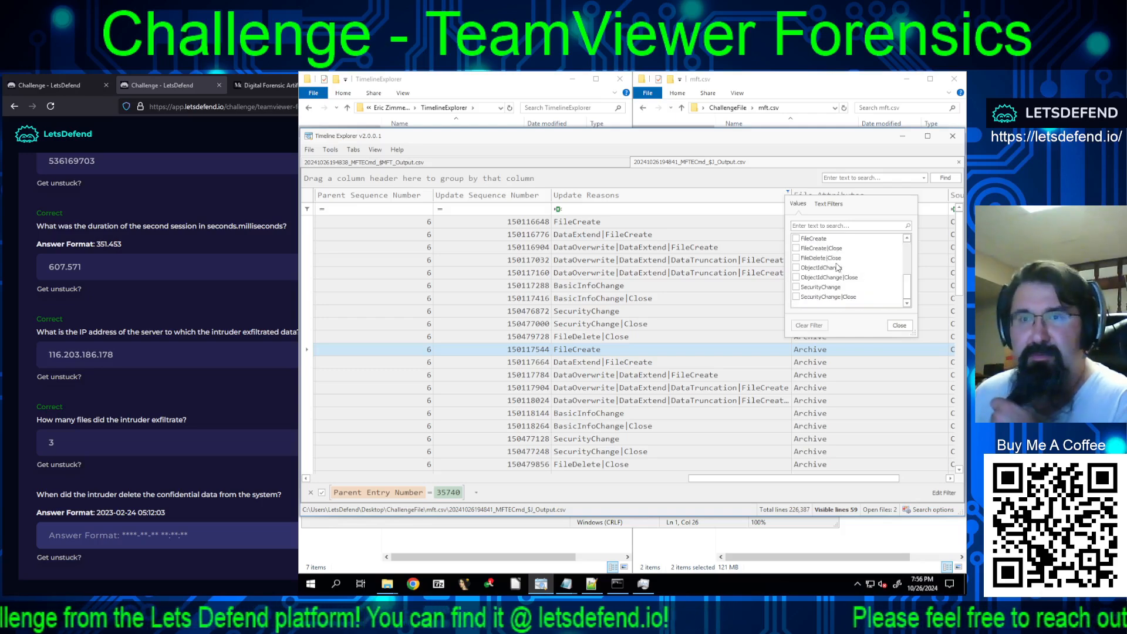
pyautogui.click(796, 238)
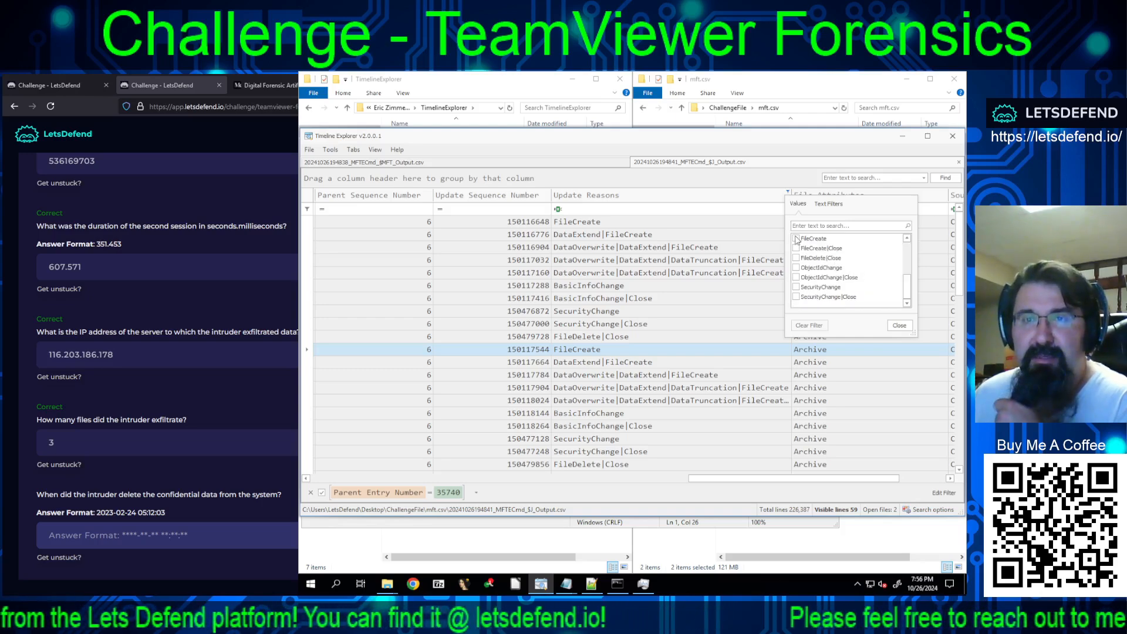
pyautogui.click(899, 326)
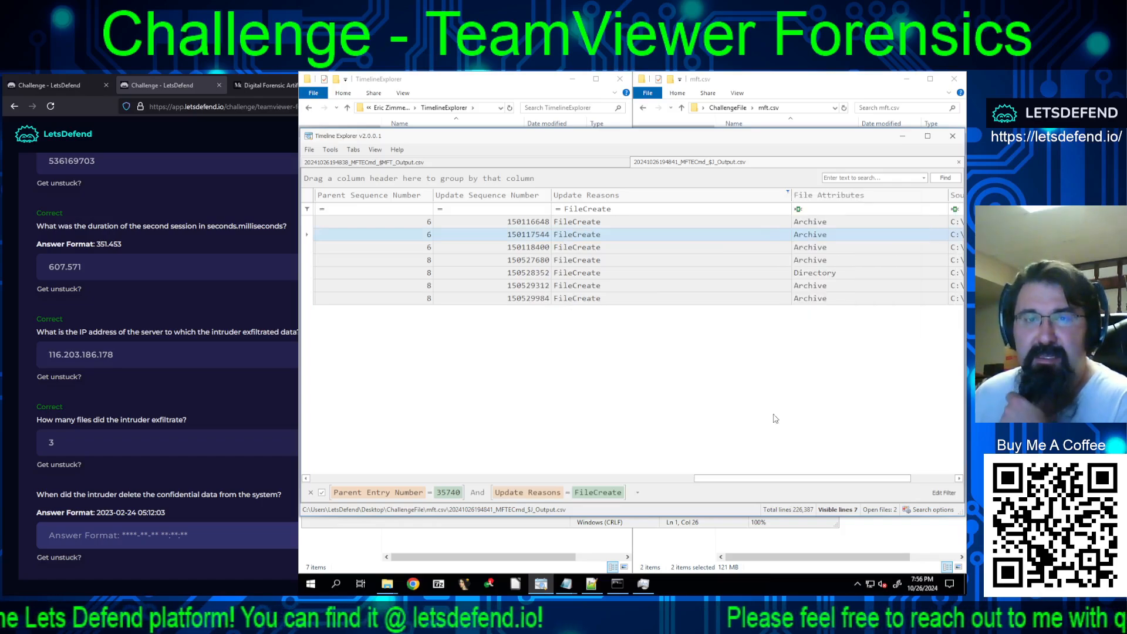
# Filter the Parent Path column to .\PathUnknown\Directory with ID 0x00008B9C-00000006
pyautogui.moveTo(772, 481); pyautogui.dragTo(461, 480)
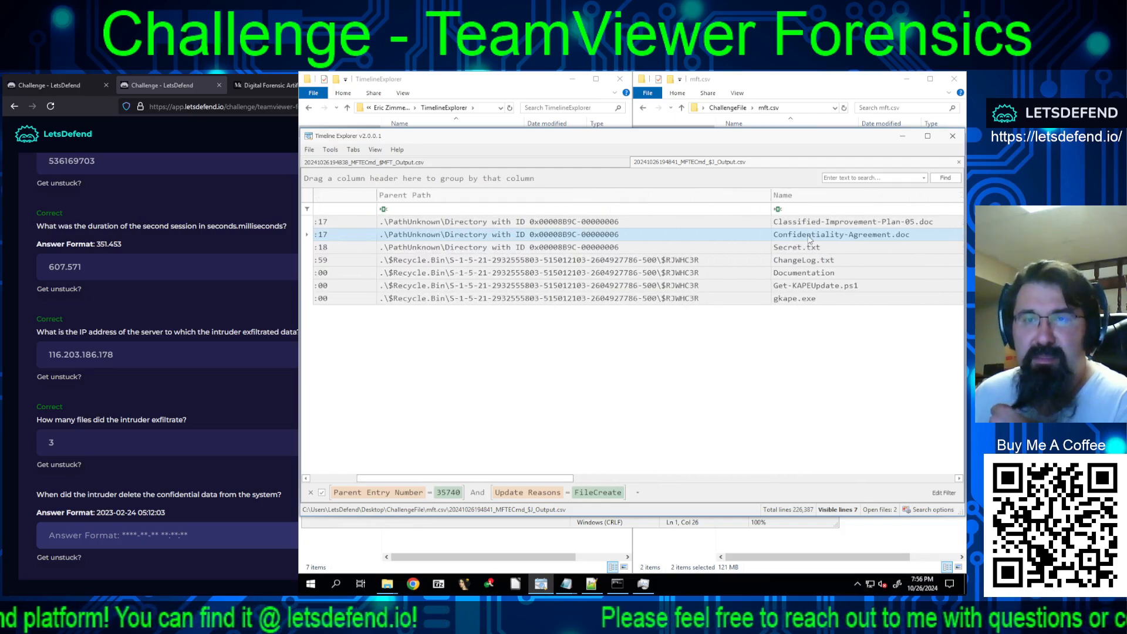
pyautogui.click(768, 194)
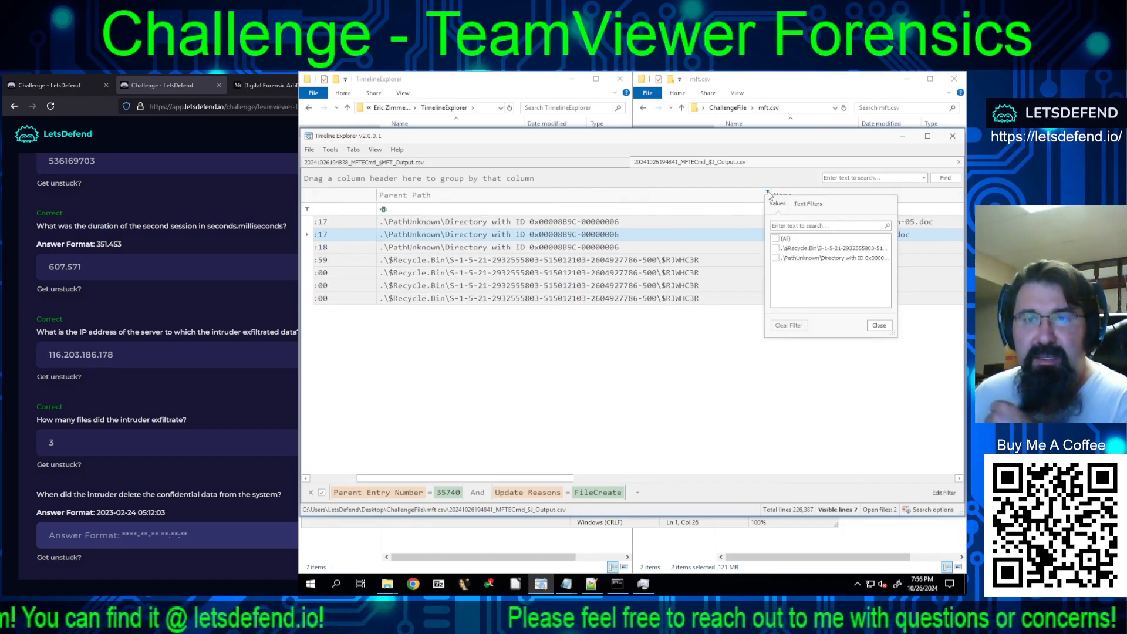
pyautogui.click(776, 258)
pyautogui.click(879, 326)
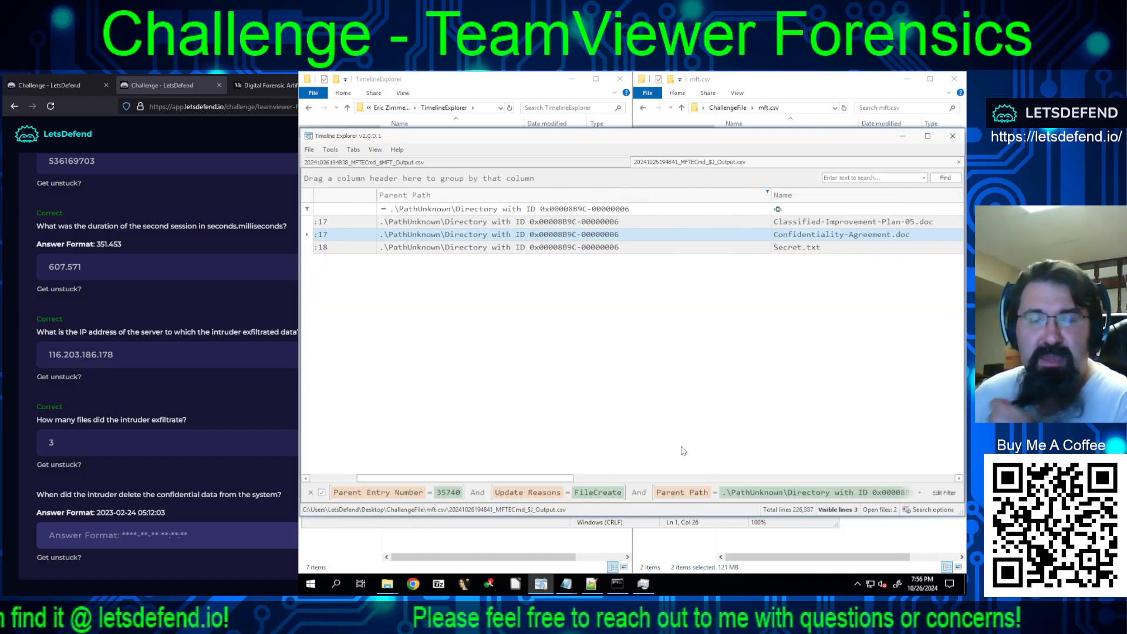
# Set the Update Reasons filter to only FileDelete|Close in place of the current selection
pyautogui.moveTo(567, 483); pyautogui.dragTo(672, 482)
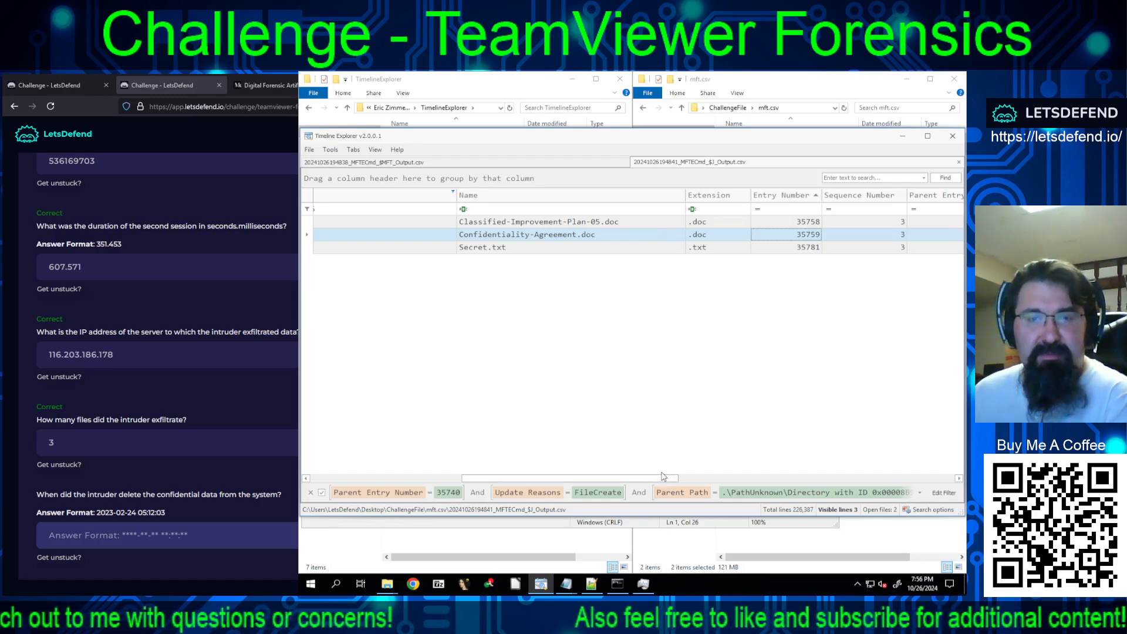
pyautogui.moveTo(643, 480); pyautogui.dragTo(889, 465)
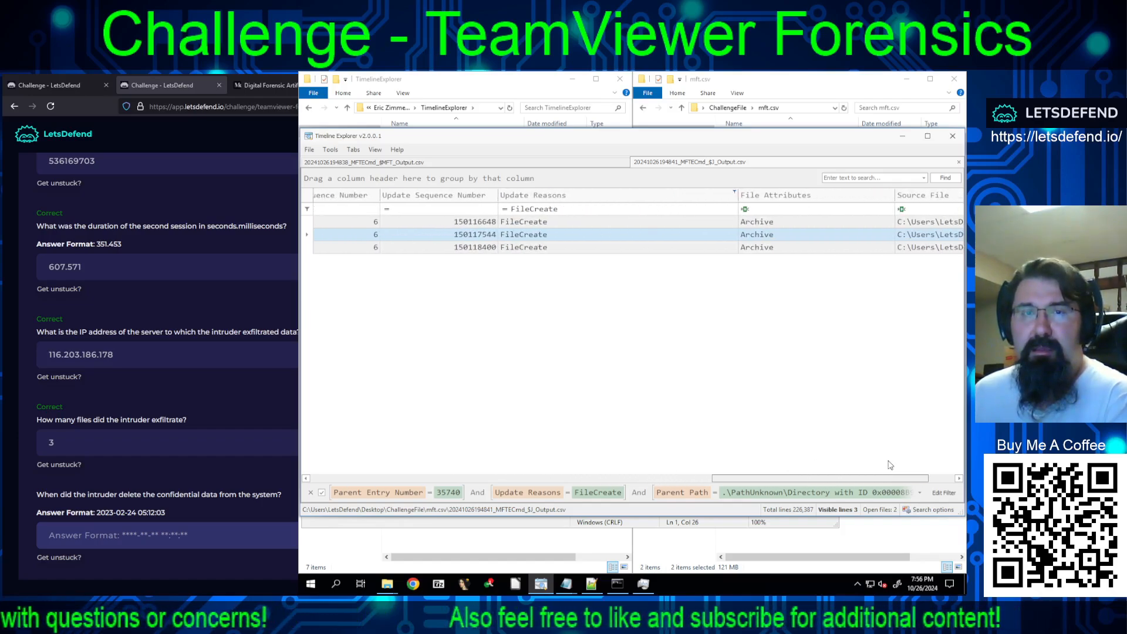
pyautogui.click(735, 191)
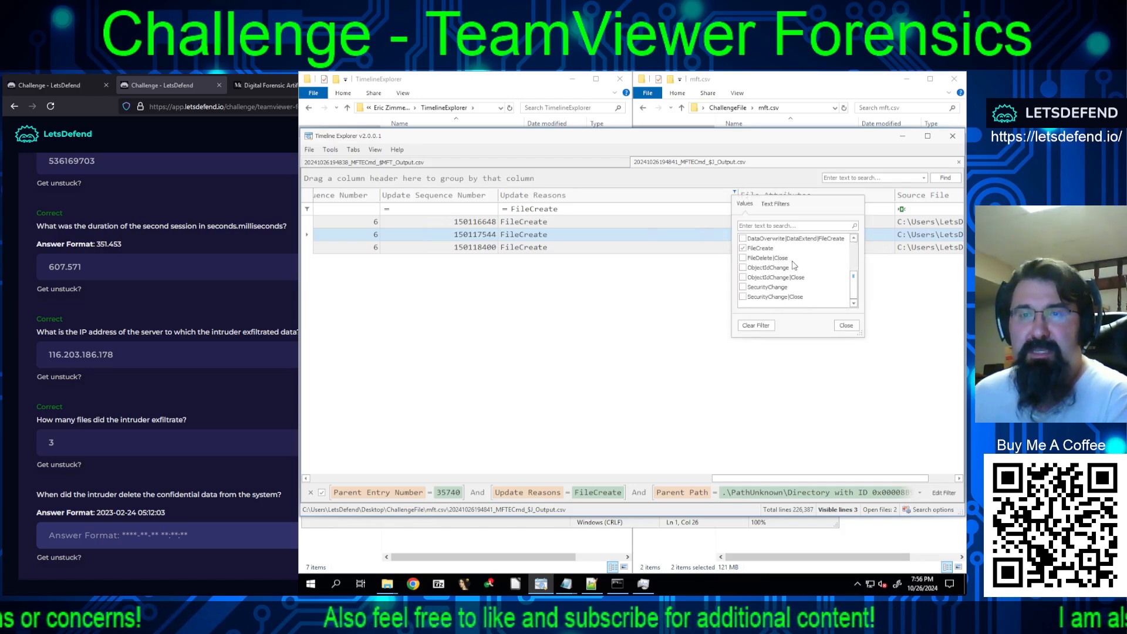
pyautogui.click(743, 248)
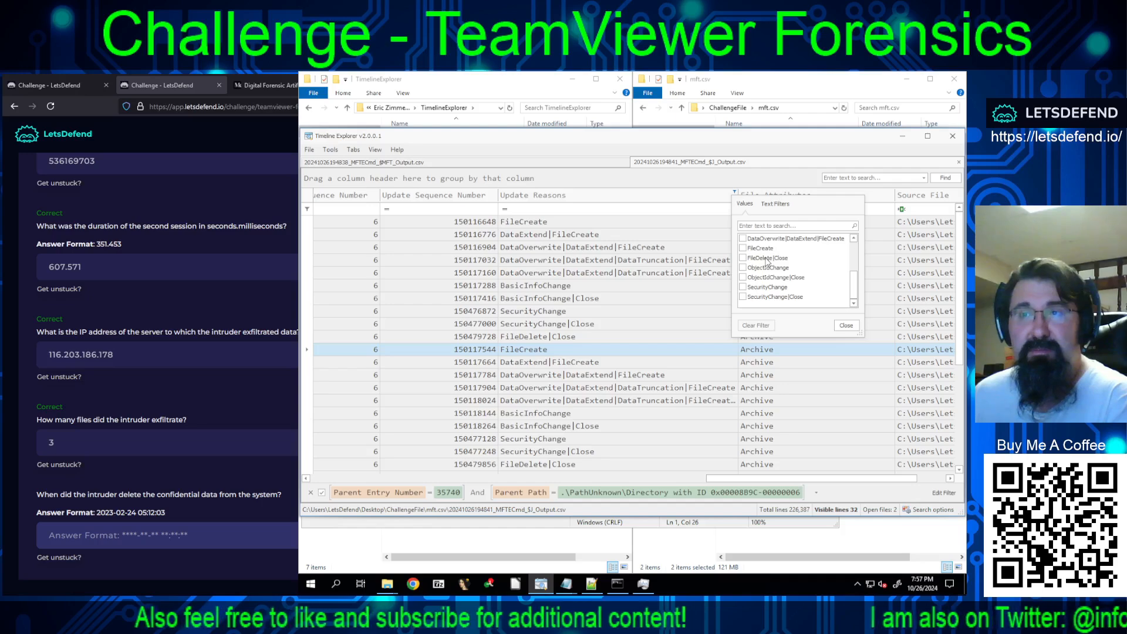
pyautogui.scroll(1, 767, 275)
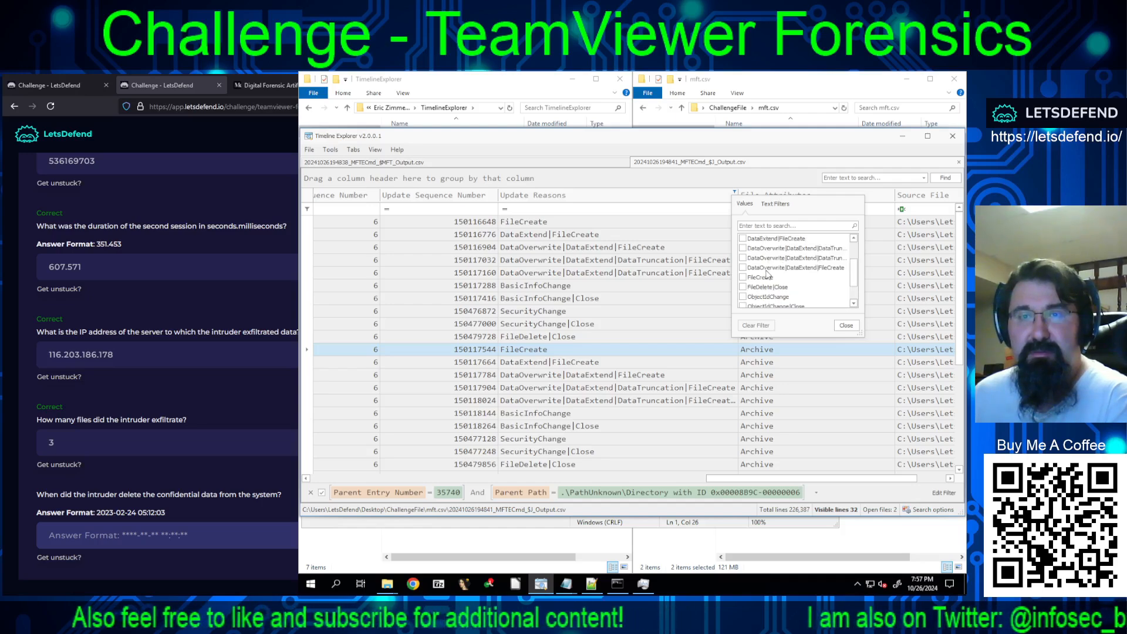
pyautogui.scroll(1, 779, 288)
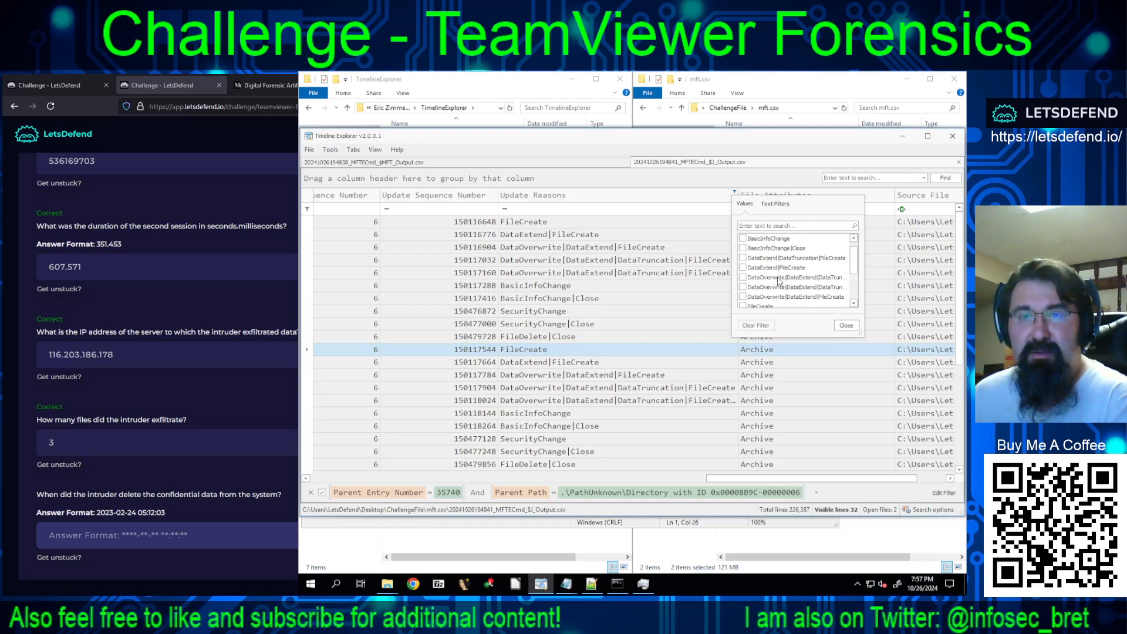
pyautogui.scroll(-2, 779, 285)
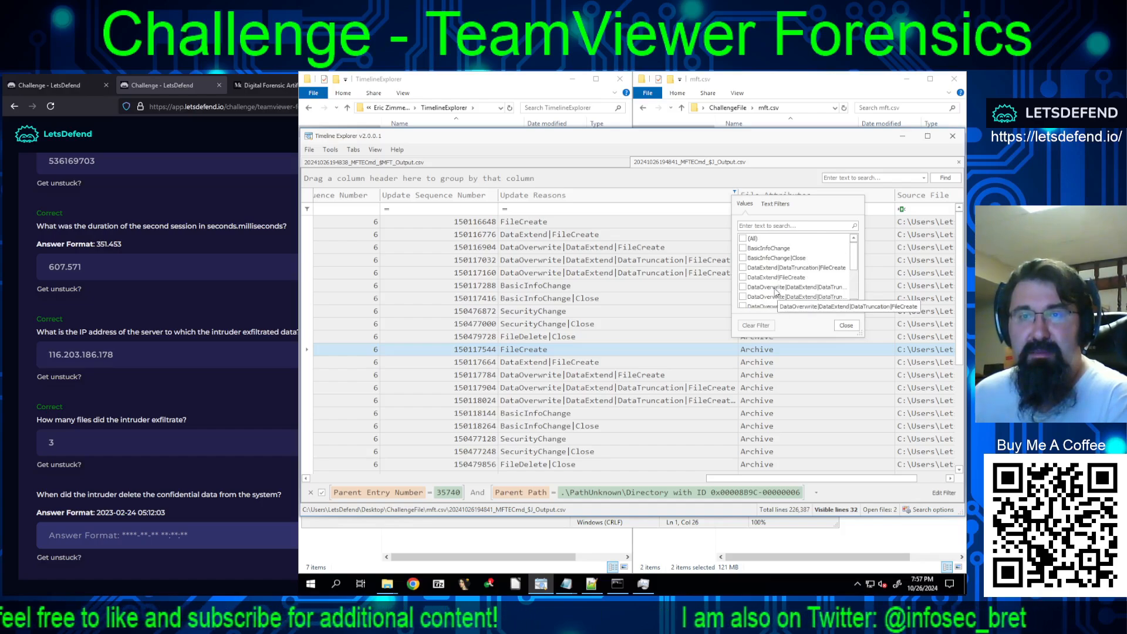
pyautogui.scroll(3, 775, 292)
pyautogui.scroll(-2, 774, 292)
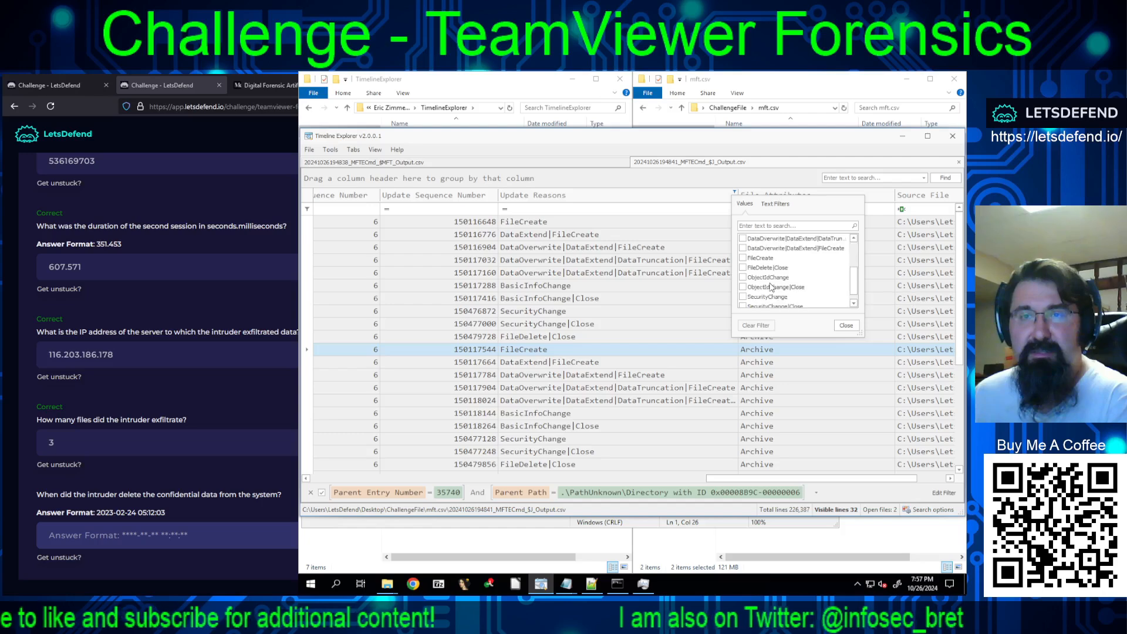
pyautogui.click(742, 268)
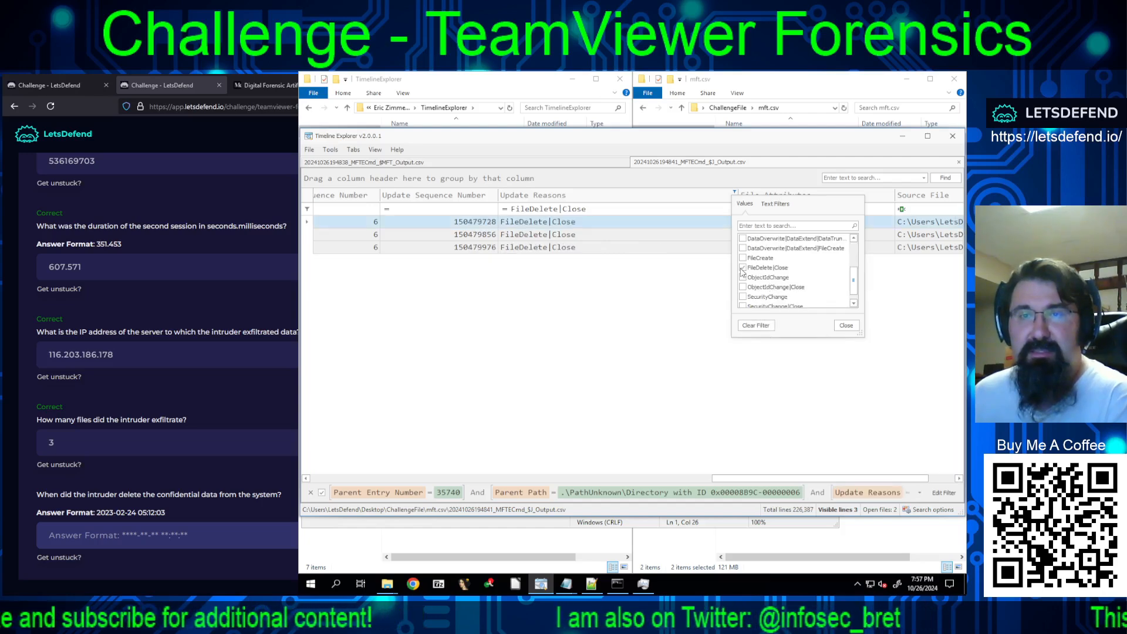
pyautogui.click(840, 328)
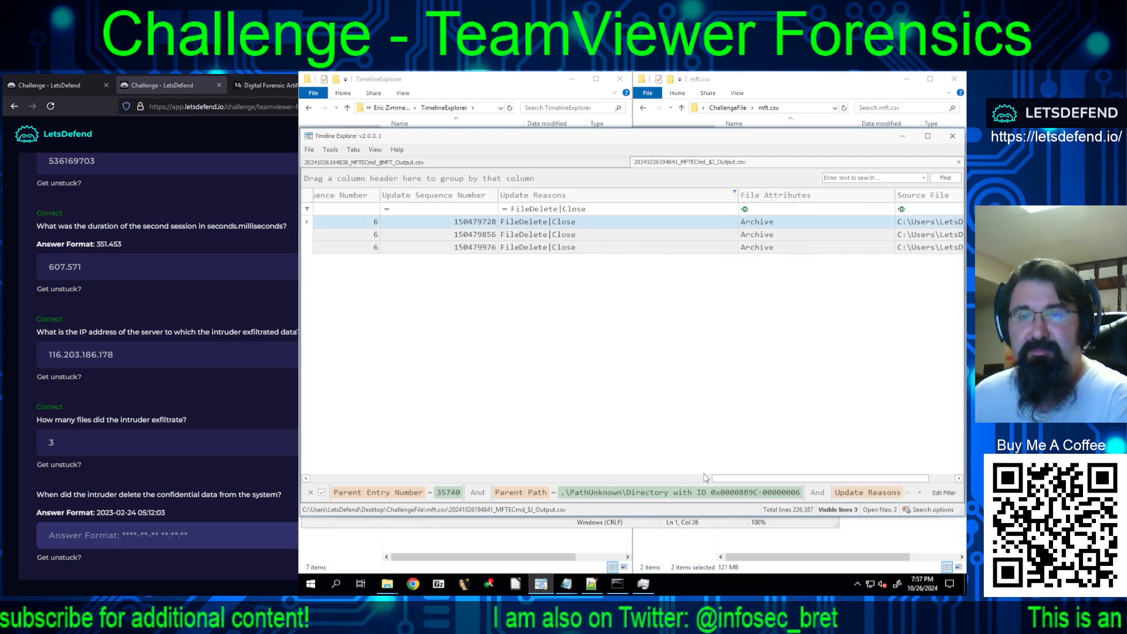
pyautogui.moveTo(728, 480); pyautogui.dragTo(303, 481)
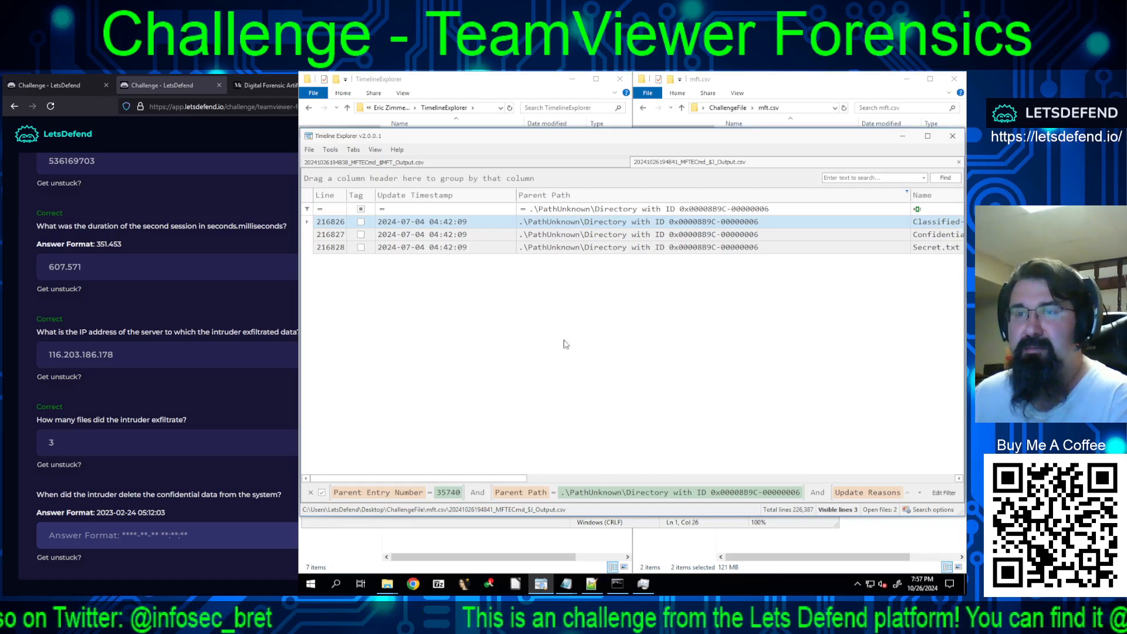
pyautogui.click(95, 533)
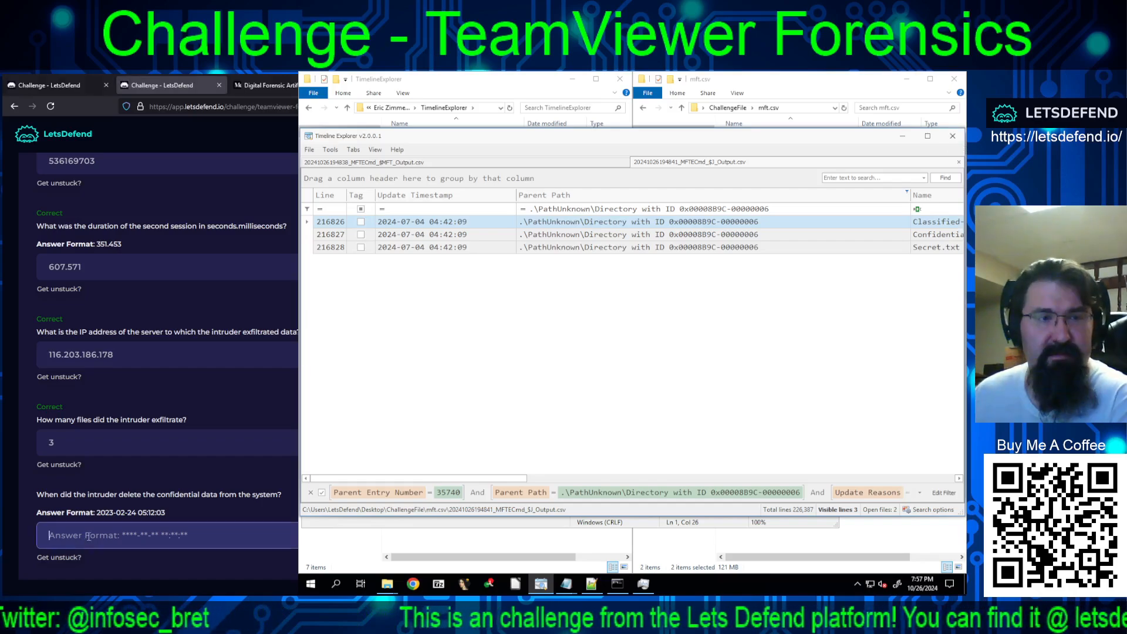
pyautogui.write('2024')
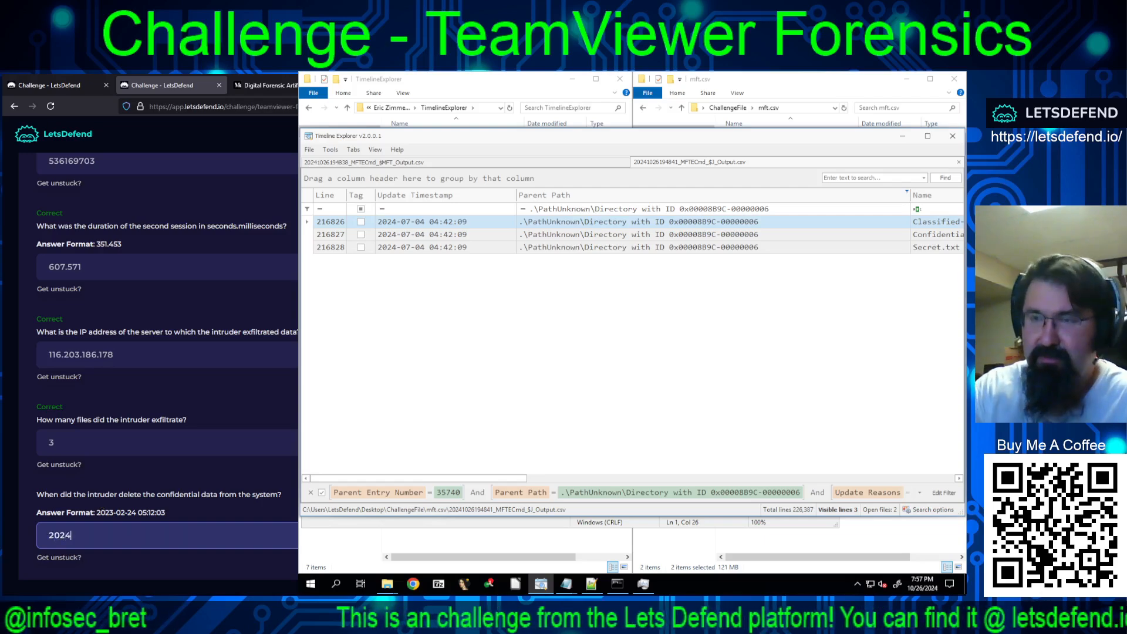
pyautogui.write('-07-04')
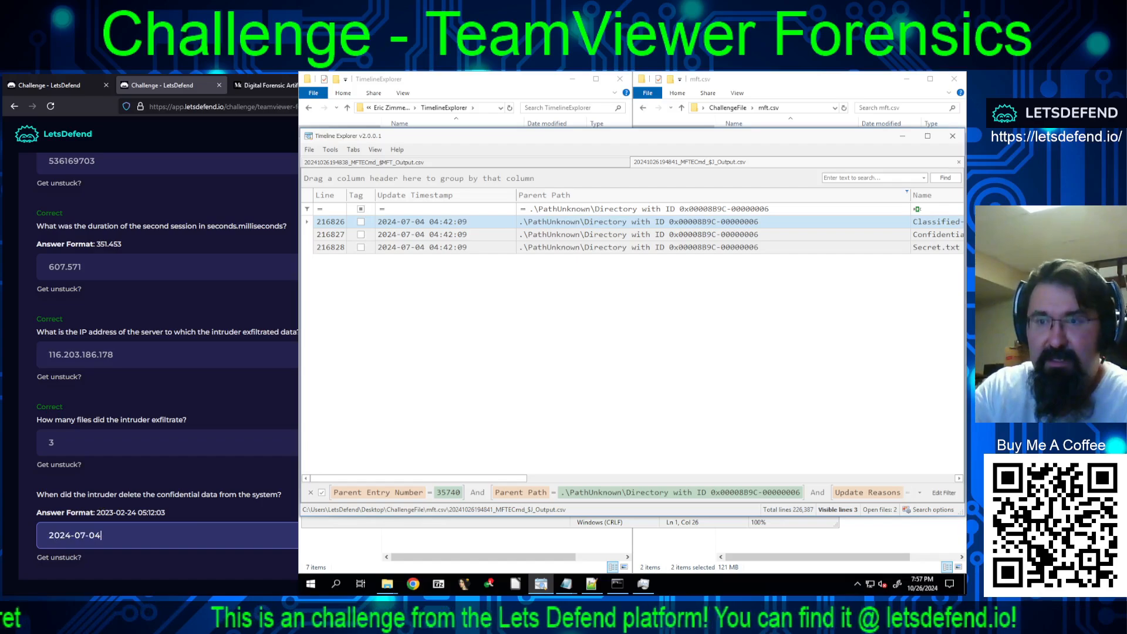
pyautogui.write(' 04')
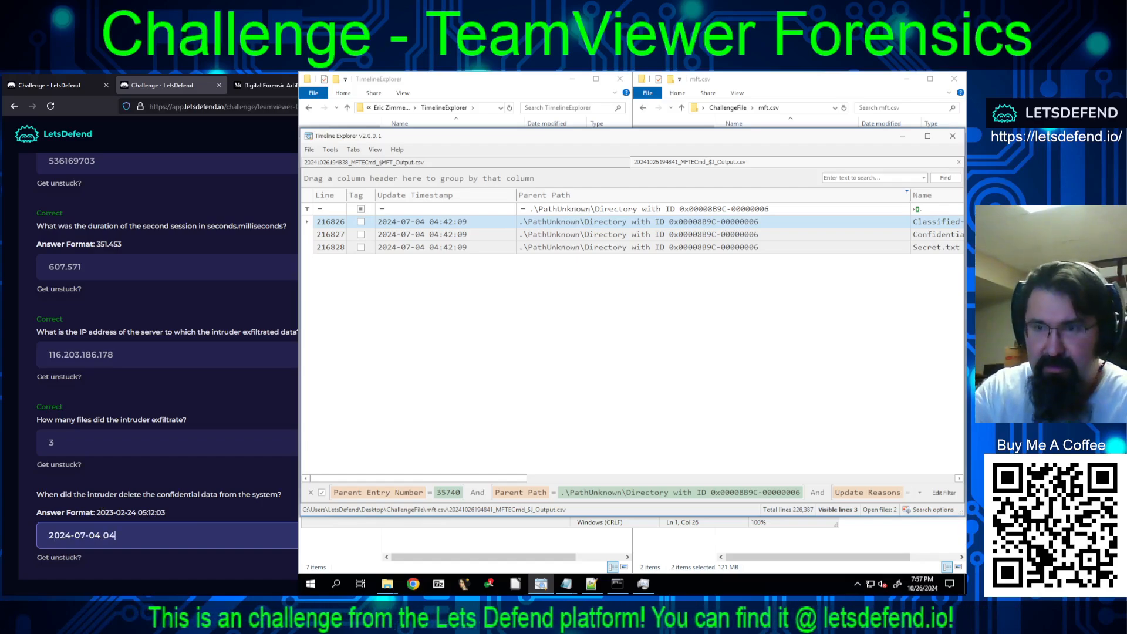
pyautogui.write(':42:09')
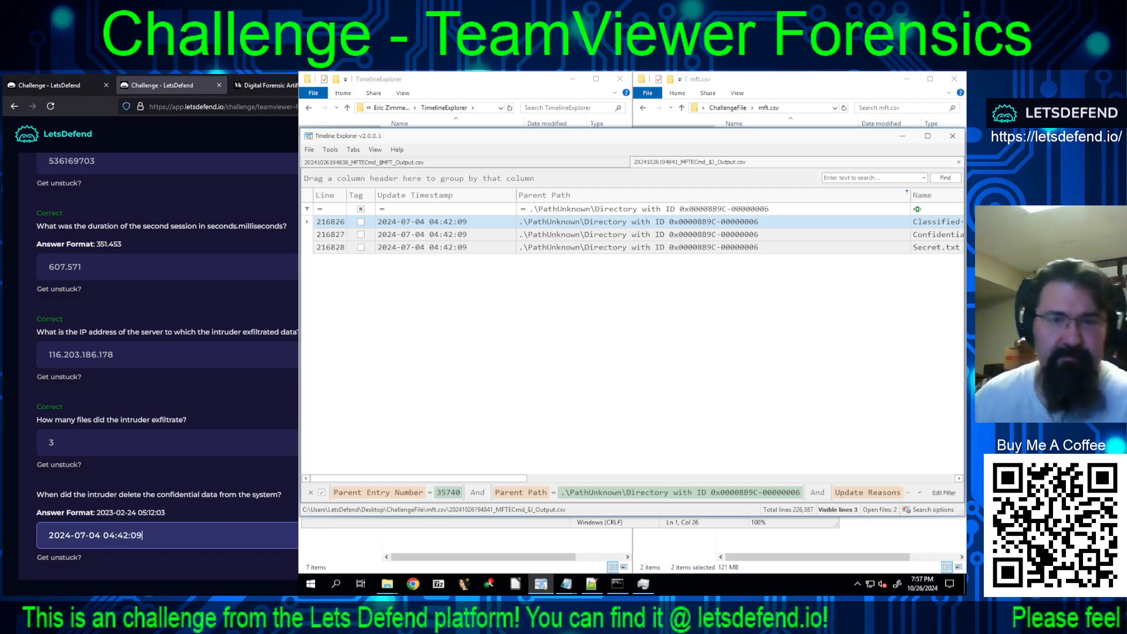
pyautogui.press('Return')
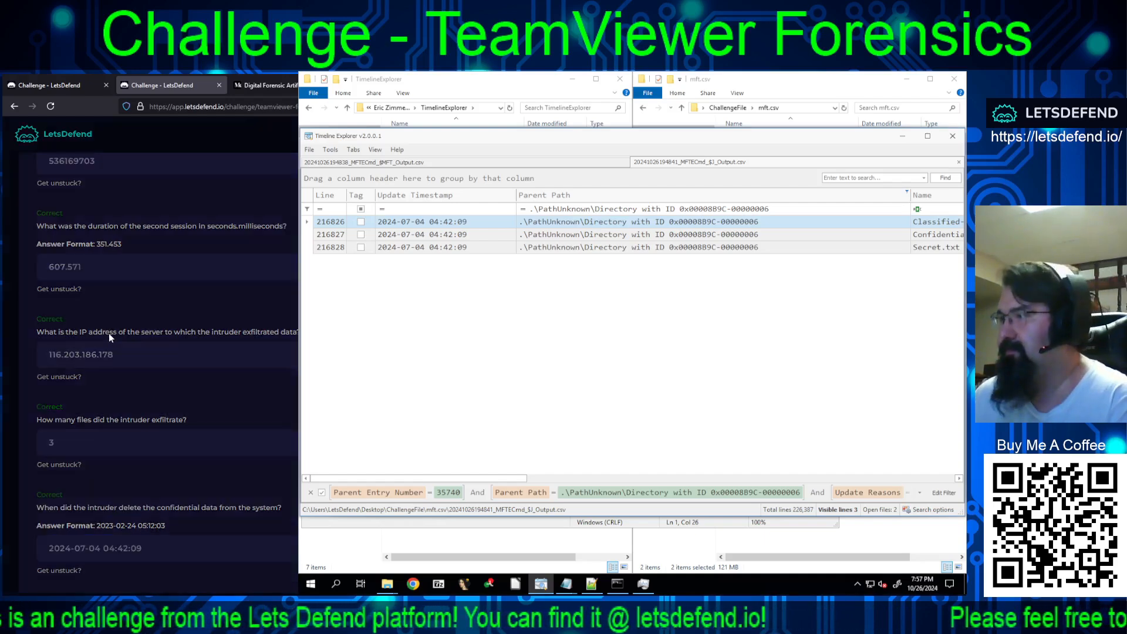
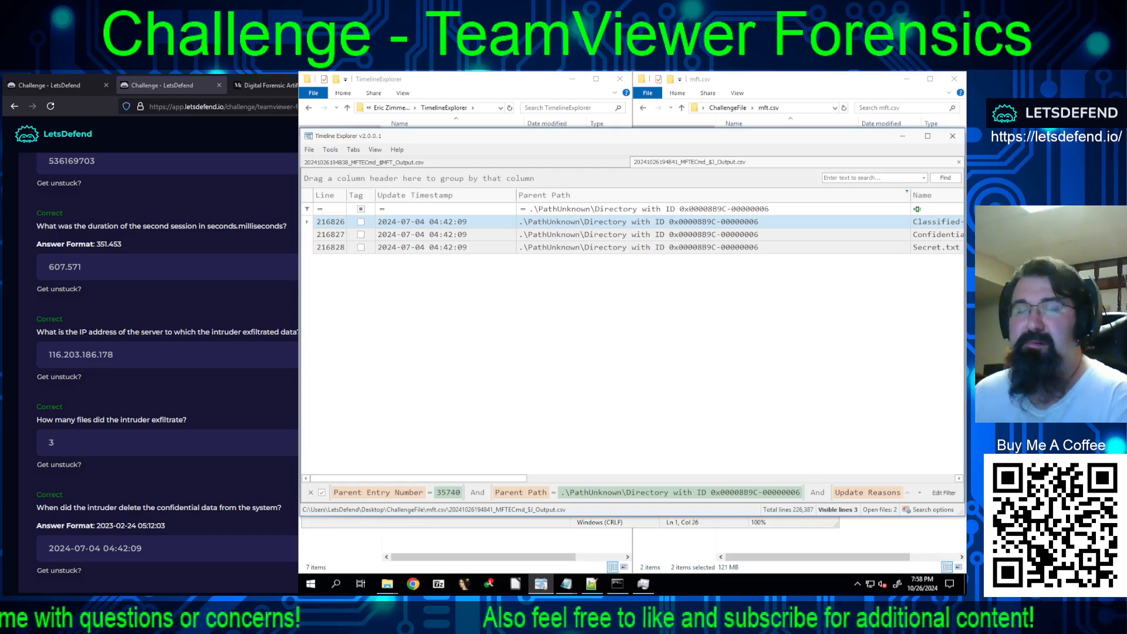
# Switch to File Explorer and go from the mft.csv folder to the C folder under ChallengeFile
pyautogui.hotkey('alt', 'Tab')
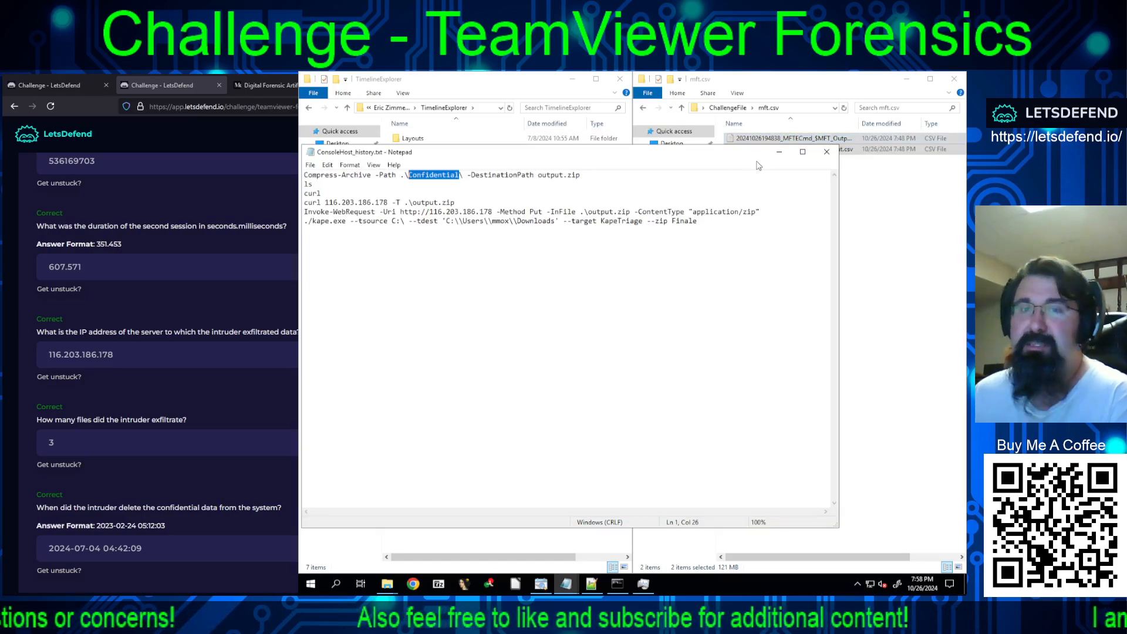
pyautogui.hotkey('alt', 'Tab')
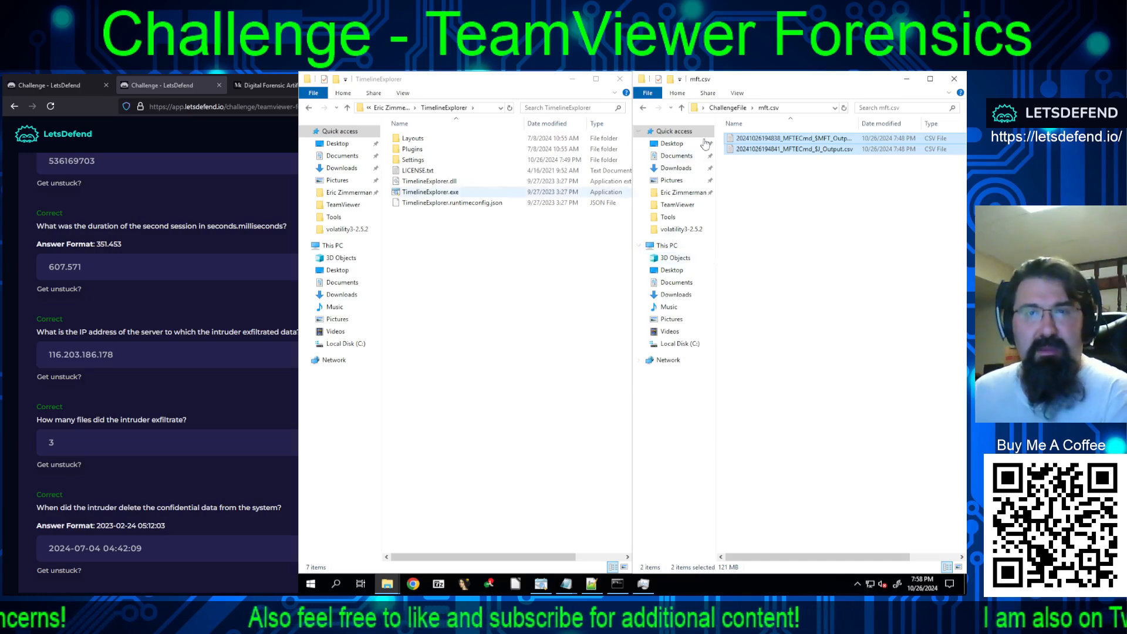
pyautogui.click(723, 108)
pyautogui.click(704, 108)
pyautogui.click(752, 108)
pyautogui.click(759, 121)
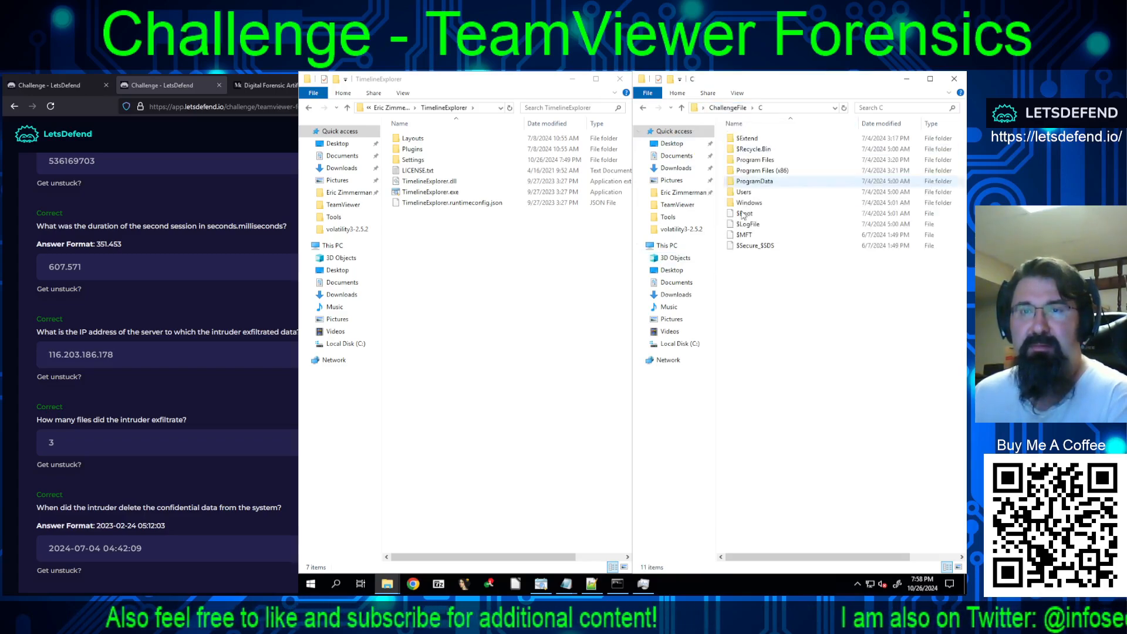
# Open the Windows\System32\winevt\logs folder of the evidence to check for event logs
pyautogui.doubleClick(749, 202)
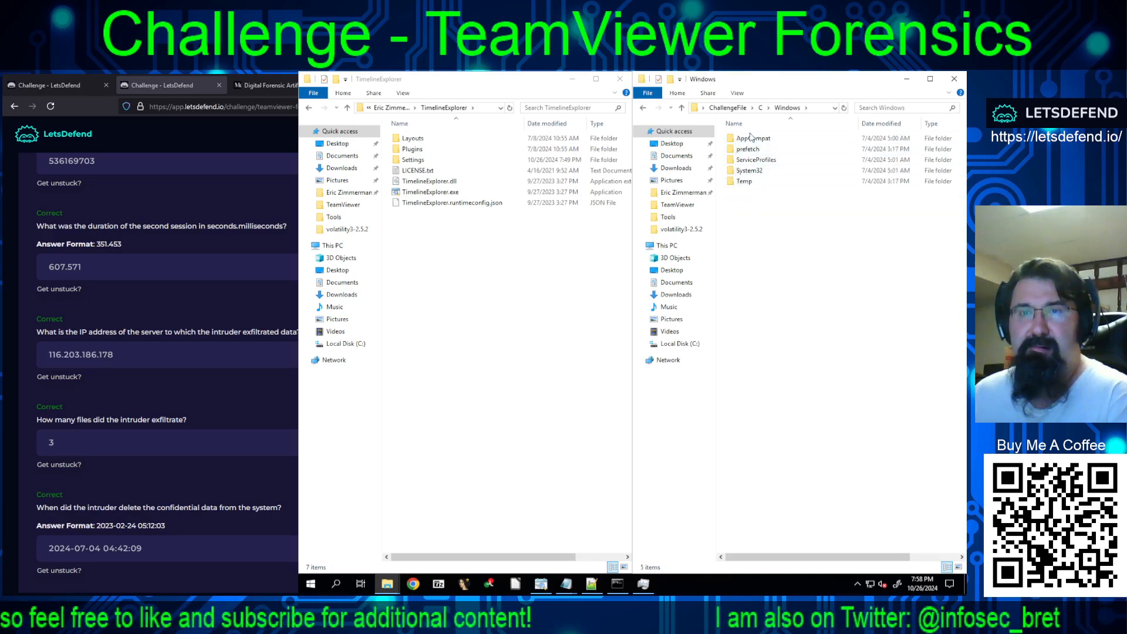
pyautogui.doubleClick(754, 171)
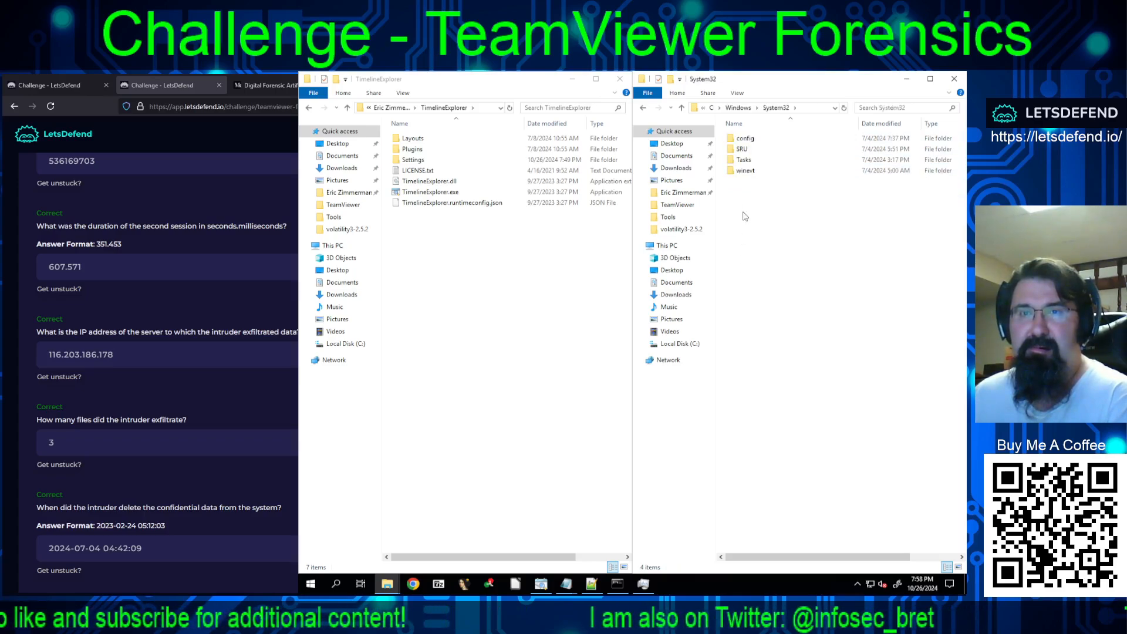
pyautogui.click(747, 172)
pyautogui.doubleClick(747, 172)
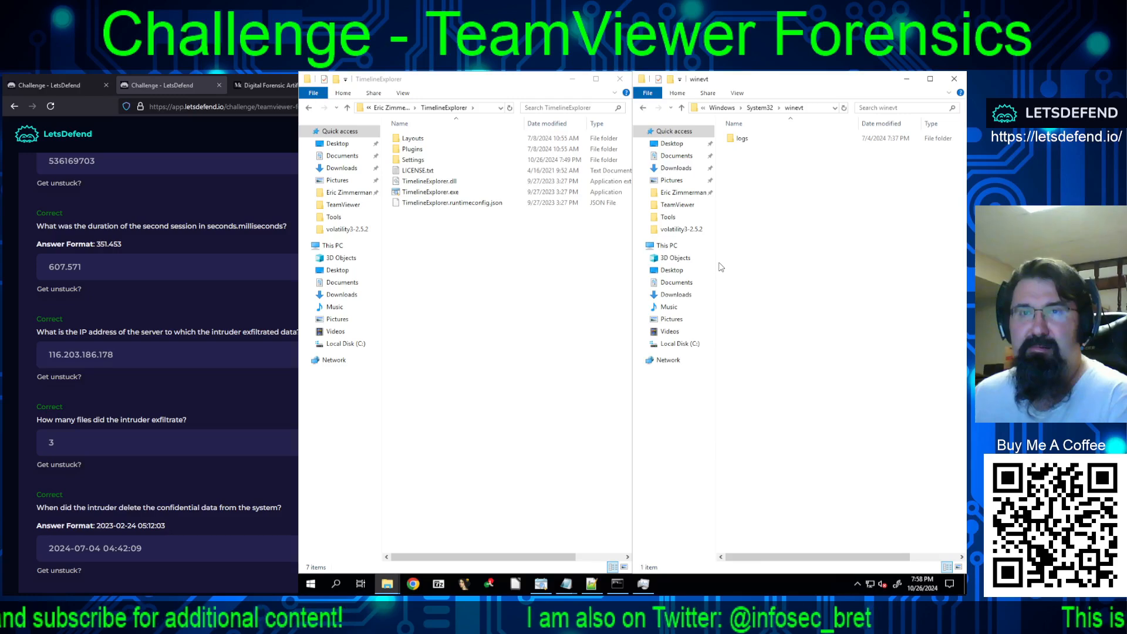
pyautogui.doubleClick(734, 138)
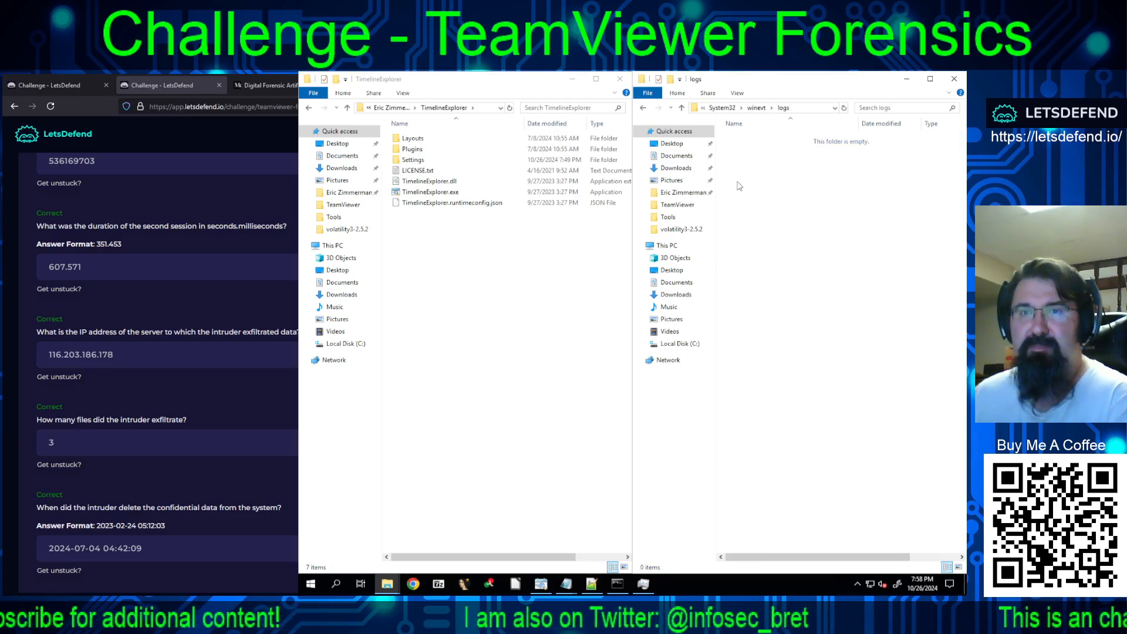
# Return to the System32 folder and open Tasks to check the scheduled task files
pyautogui.click(757, 107)
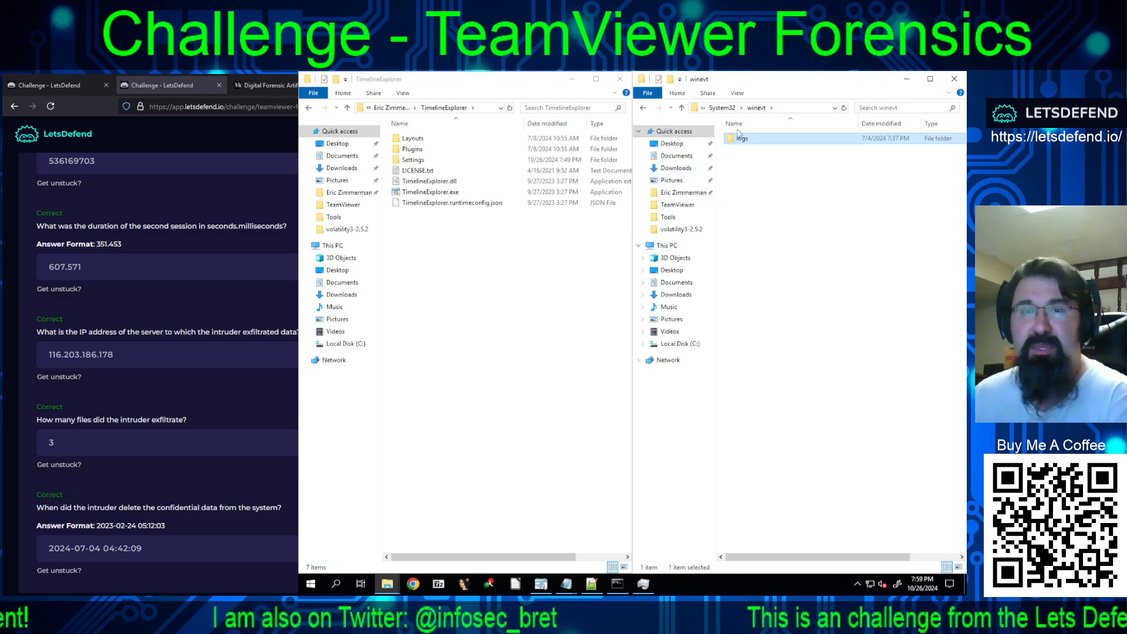
pyautogui.click(725, 108)
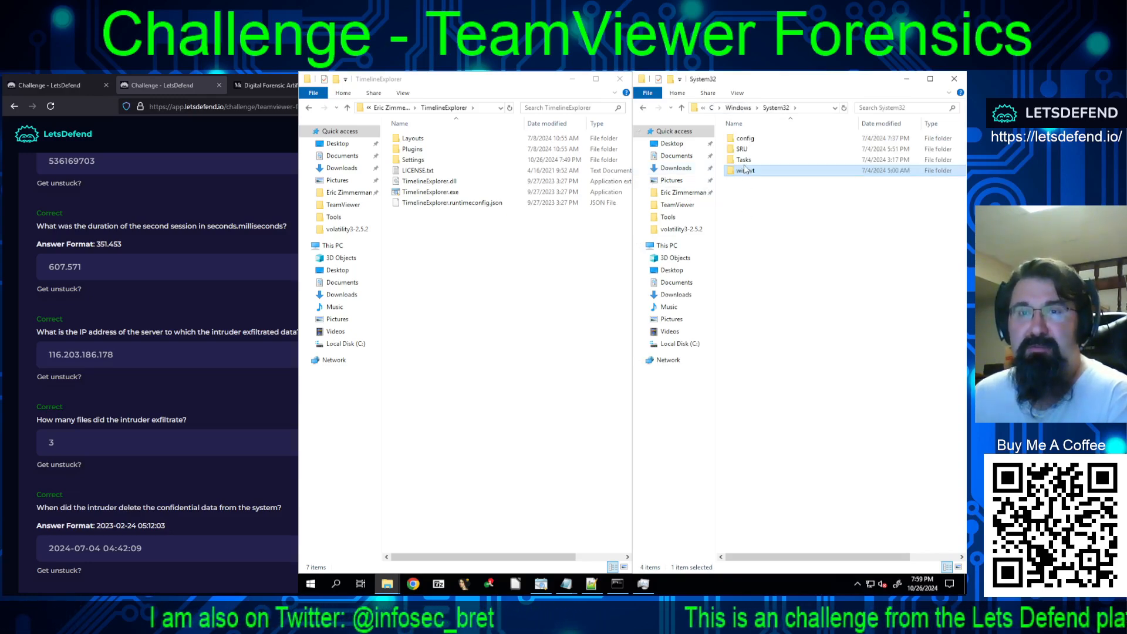
pyautogui.doubleClick(744, 170)
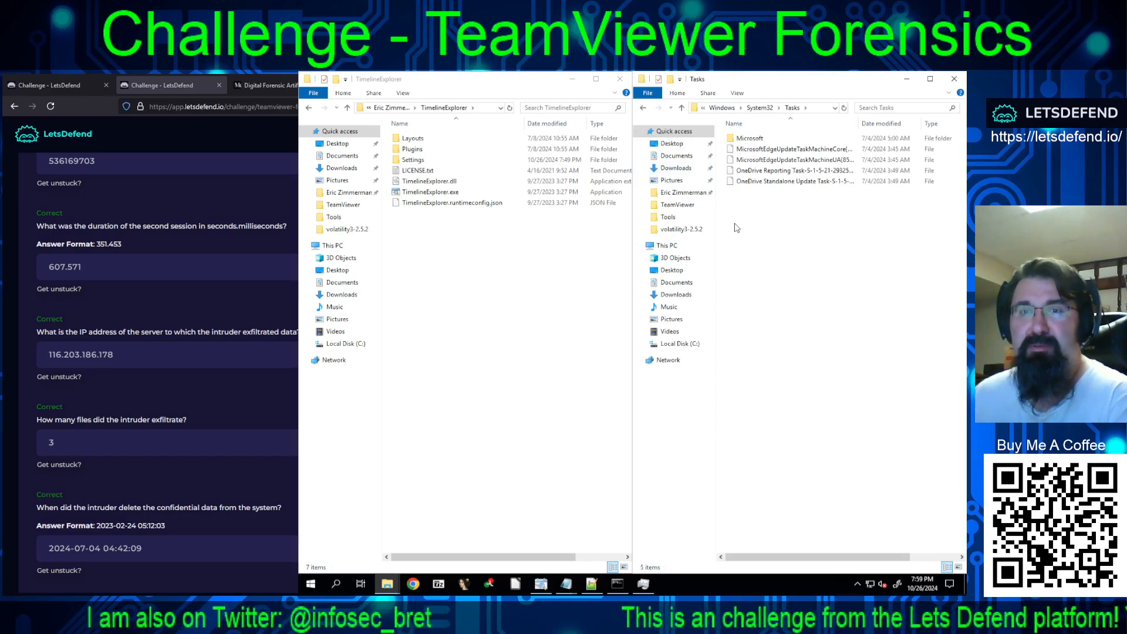
# Open the evidence's Windows\prefetch folder and look through its PF files
pyautogui.click(760, 107)
pyautogui.click(728, 109)
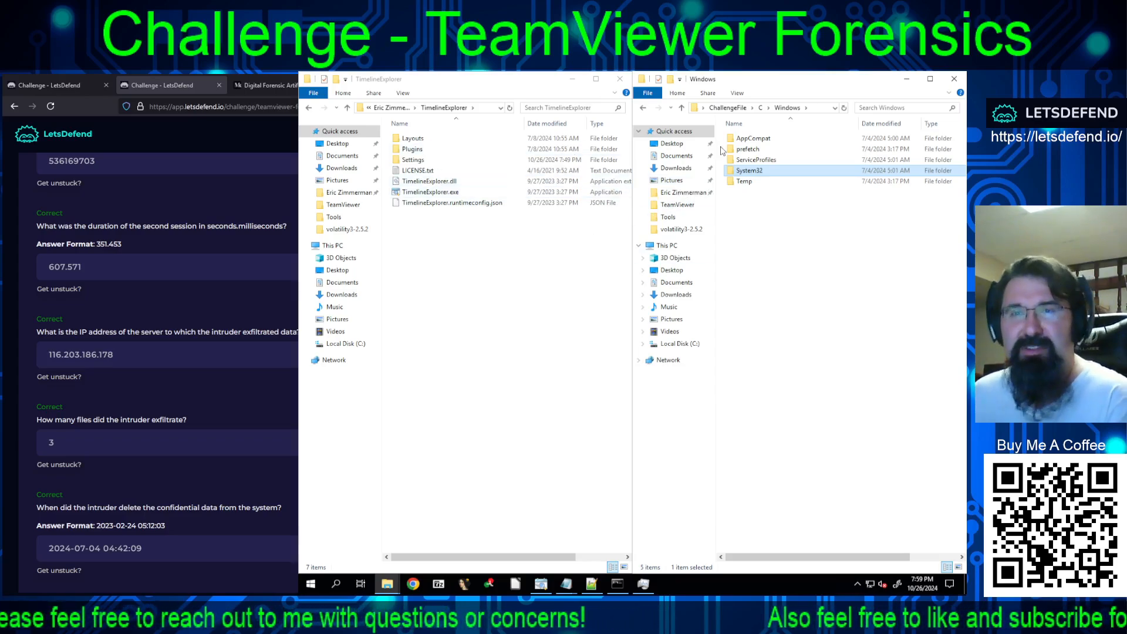
pyautogui.doubleClick(744, 151)
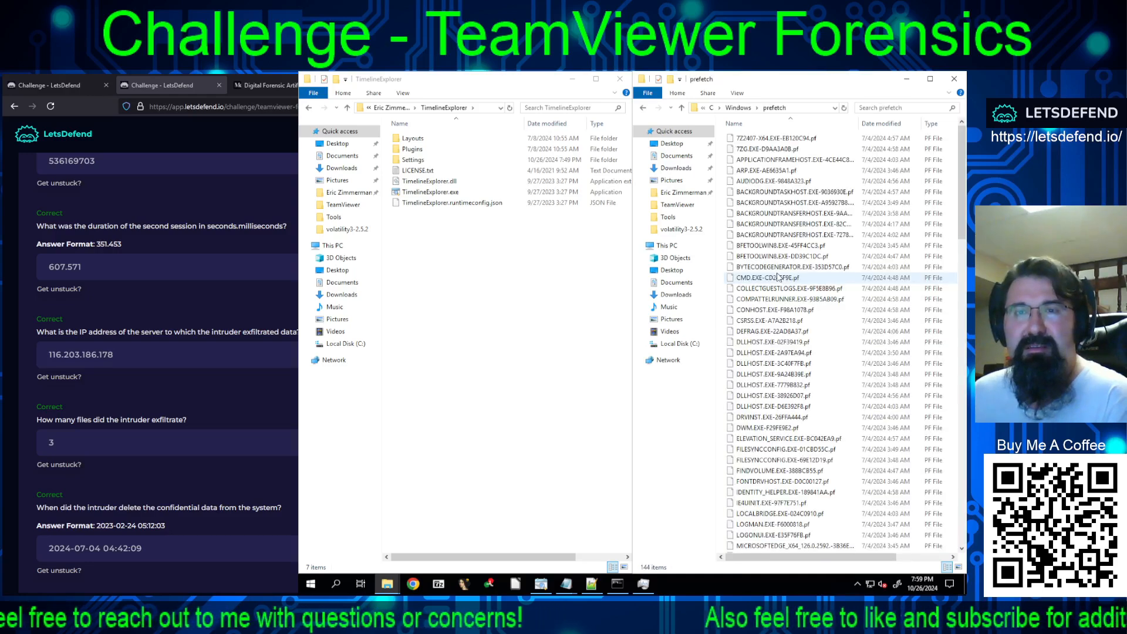
pyautogui.scroll(-6, 815, 325)
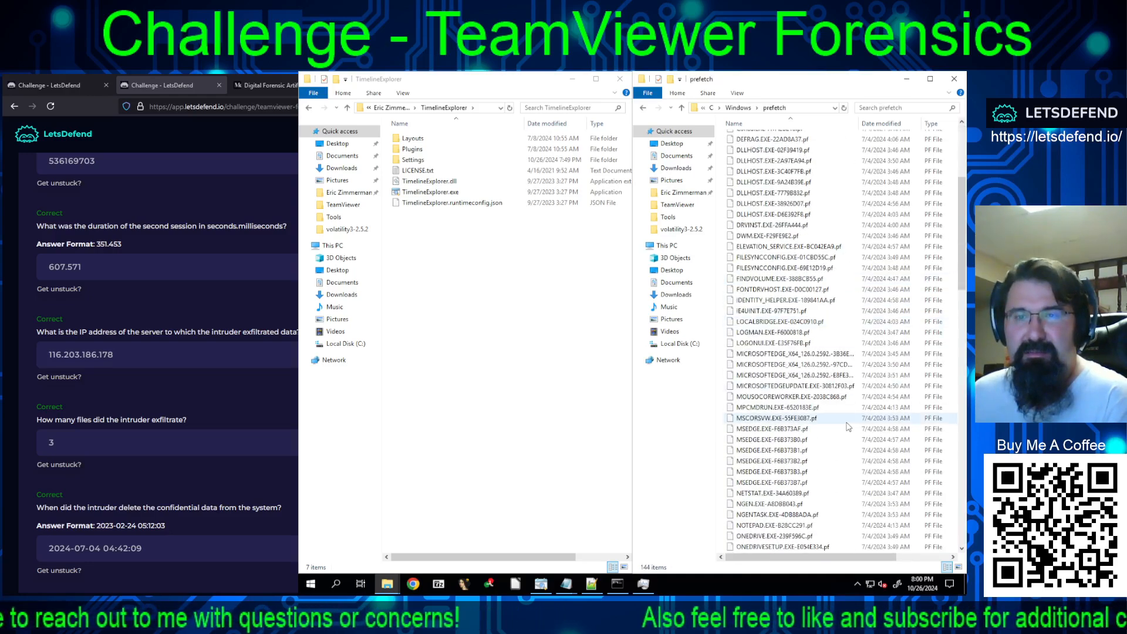
pyautogui.scroll(-7, 847, 426)
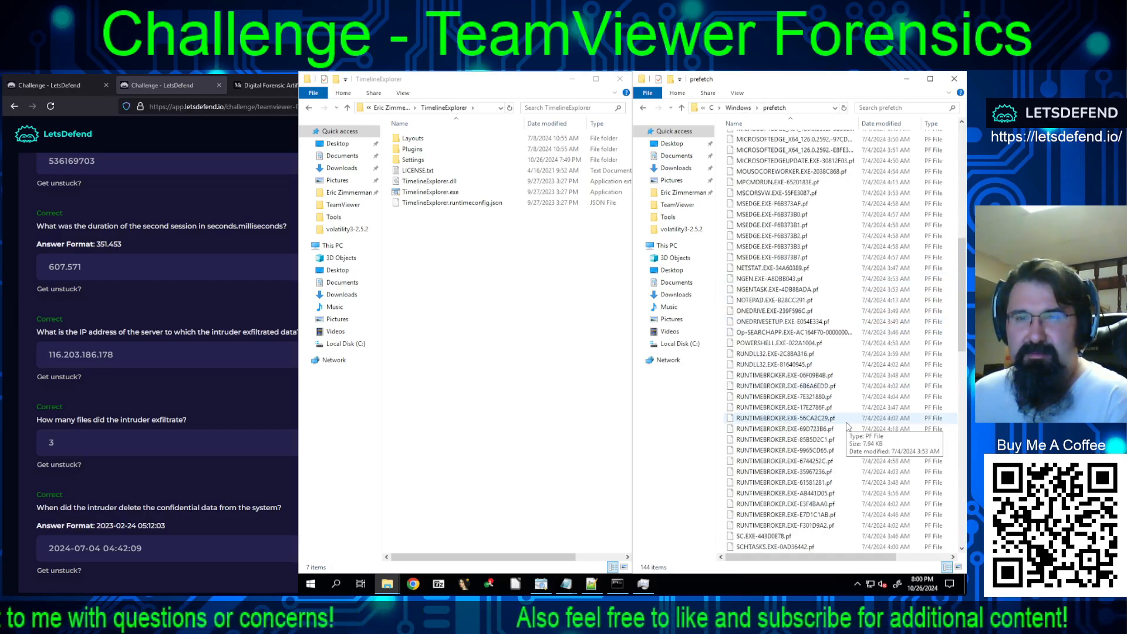
pyautogui.scroll(-5, 845, 423)
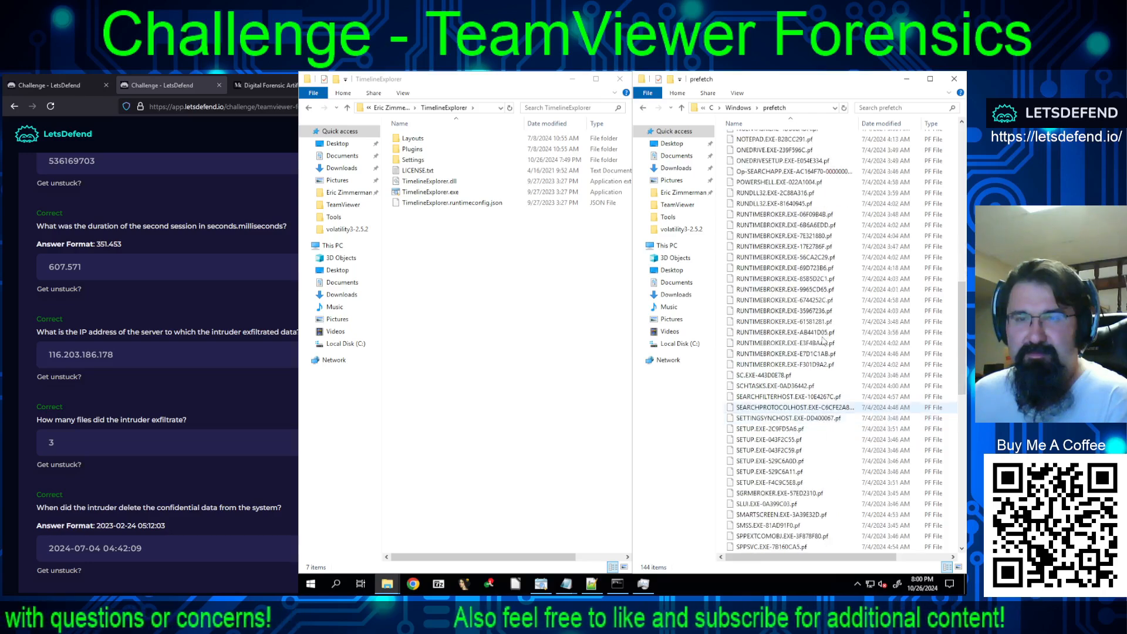
# Leave the prefetch folder and return to the C folder under ChallengeFile
pyautogui.click(737, 93)
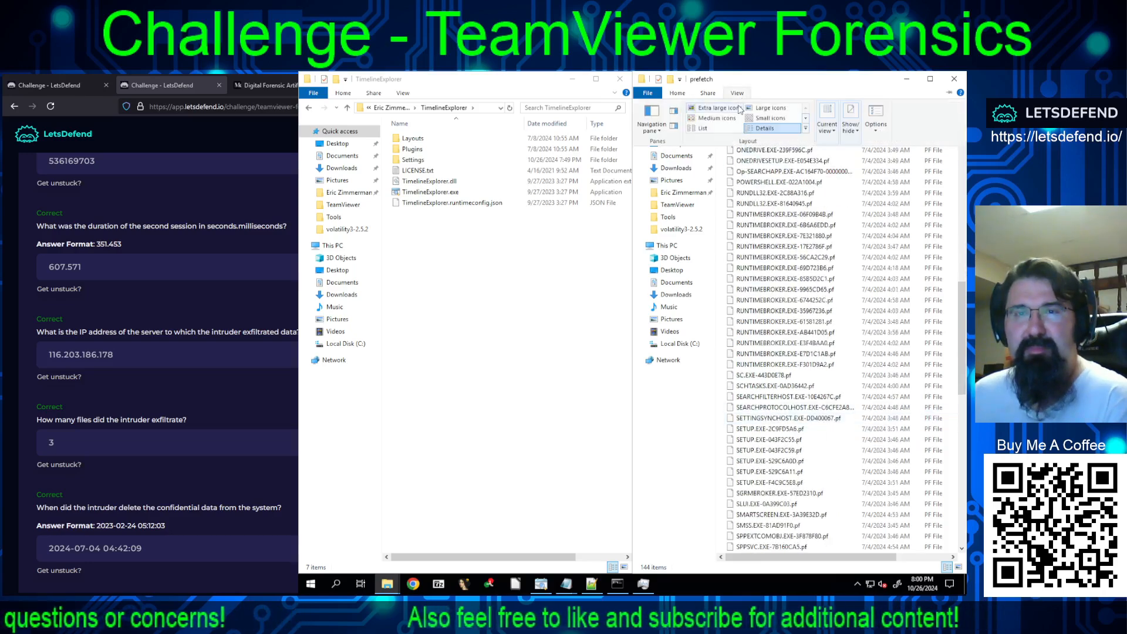
pyautogui.click(765, 92)
pyautogui.click(740, 107)
pyautogui.click(733, 109)
pyautogui.doubleClick(741, 140)
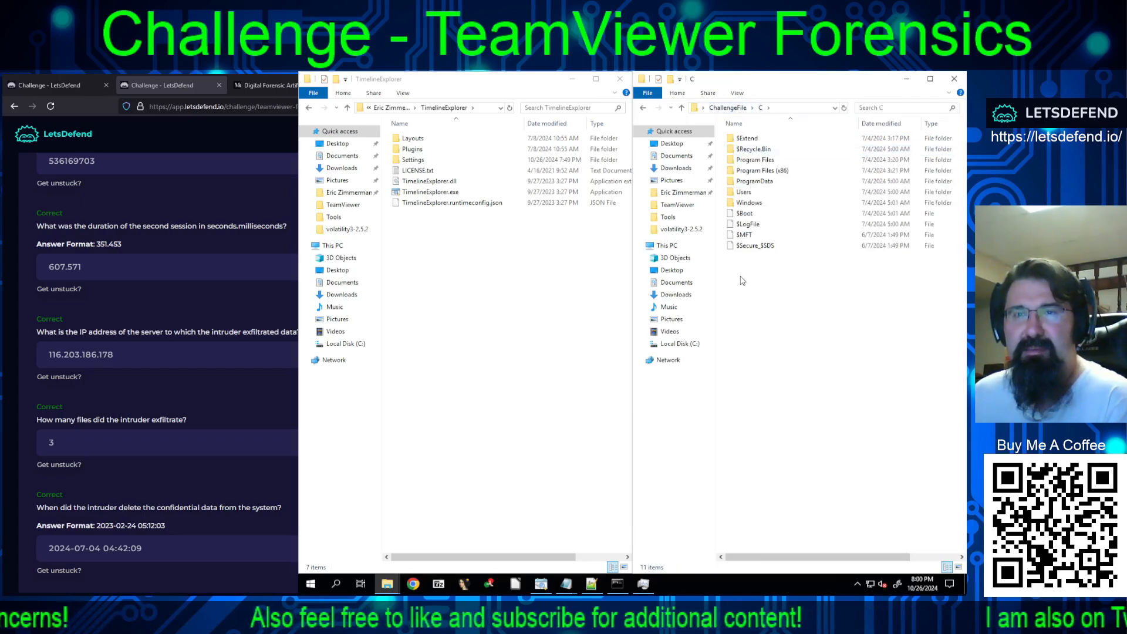
# Open the SID subfolder inside the evidence's $Recycle.Bin and toggle the display of hidden items to check for deleted files
pyautogui.doubleClick(746, 148)
pyautogui.doubleClick(746, 141)
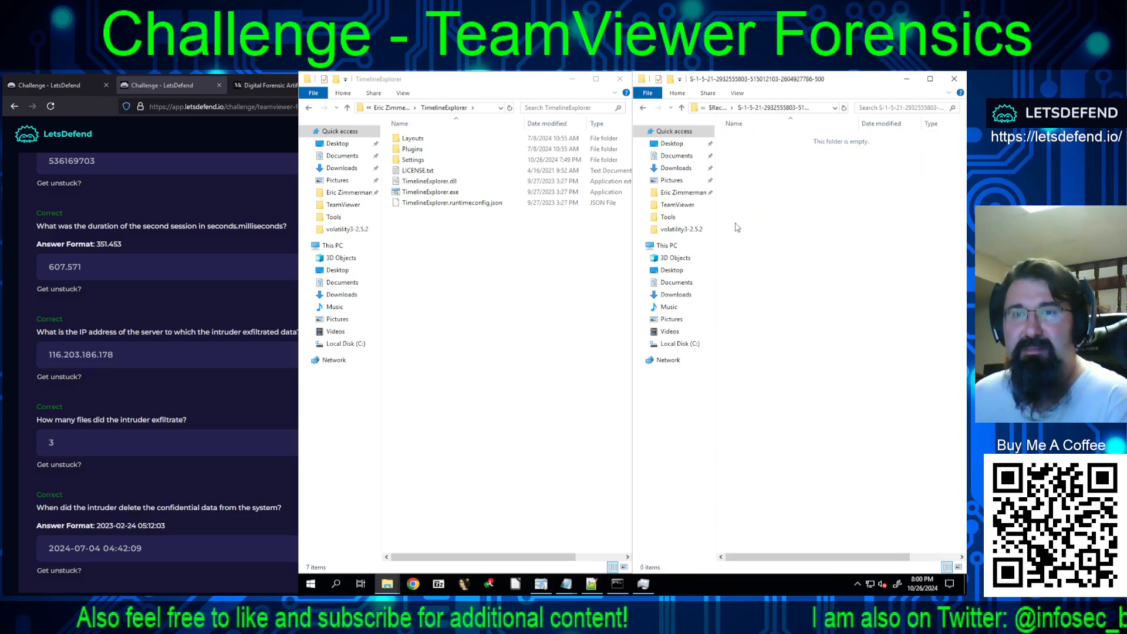
pyautogui.click(737, 93)
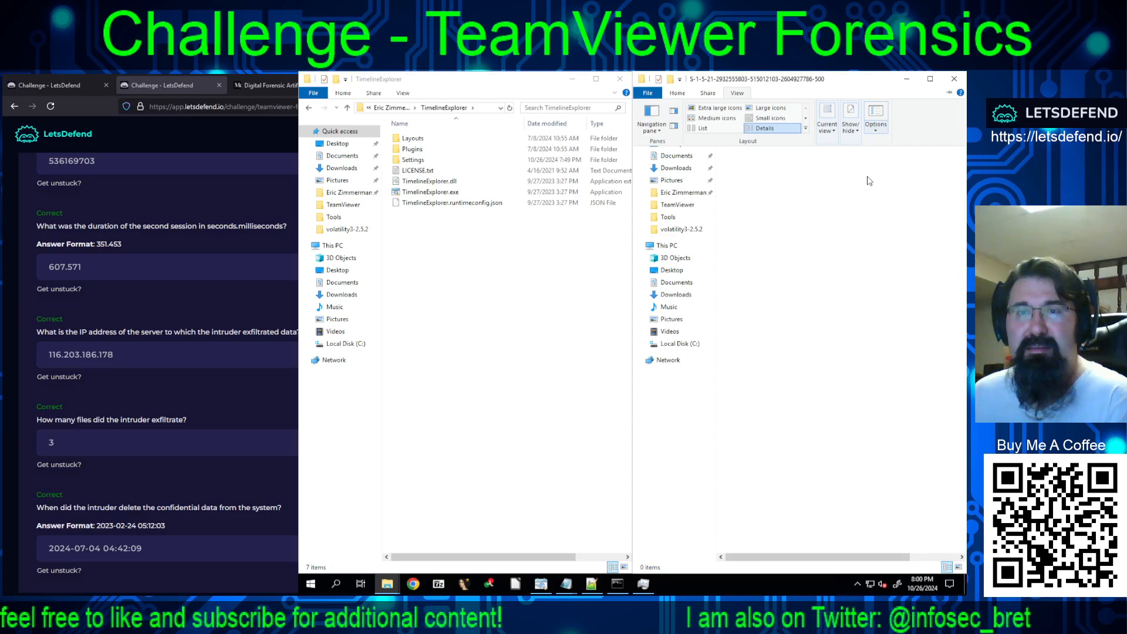
pyautogui.click(850, 126)
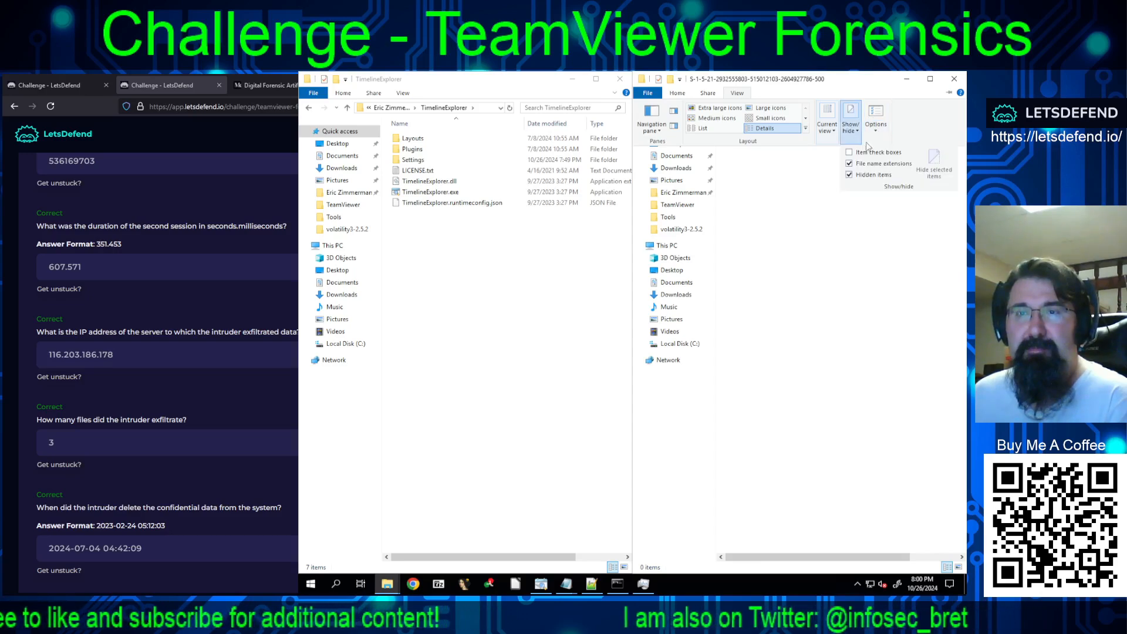
pyautogui.click(857, 177)
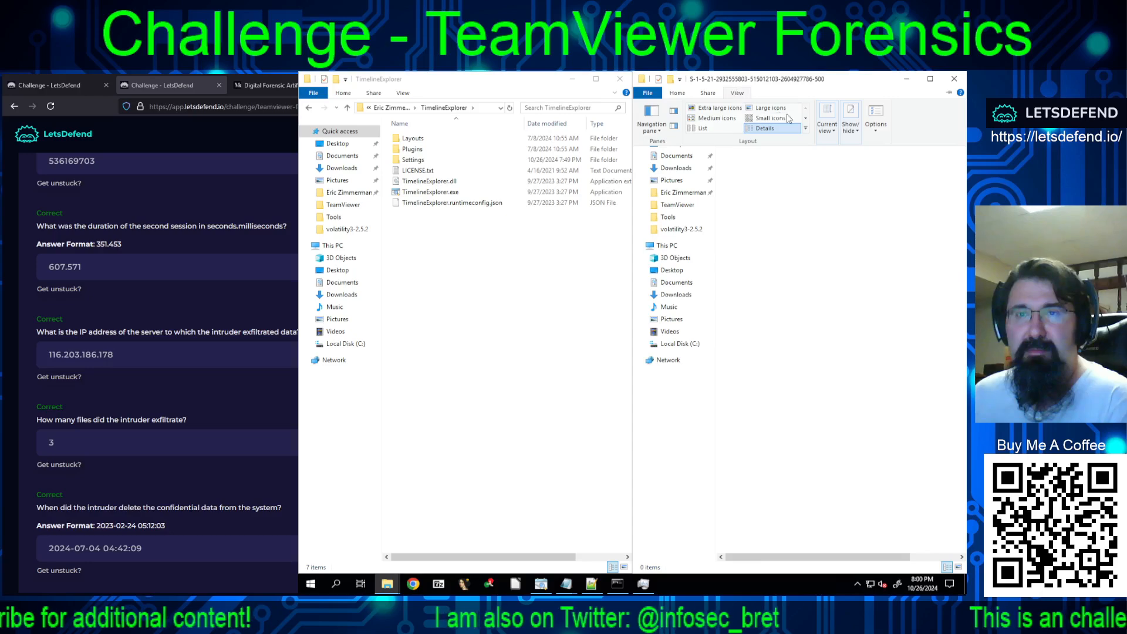
pyautogui.click(852, 125)
pyautogui.click(852, 174)
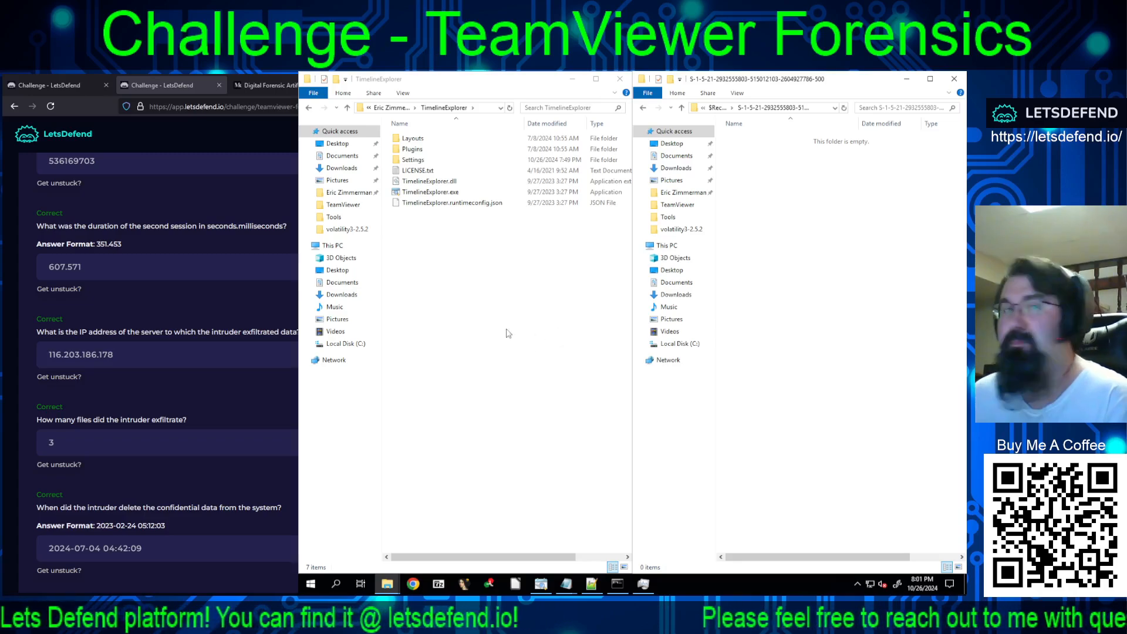
# Look back over the LetsDefend challenge page up to its introduction and switch to the TeamViewer forensics README on GitHub
pyautogui.scroll(-3, 176, 329)
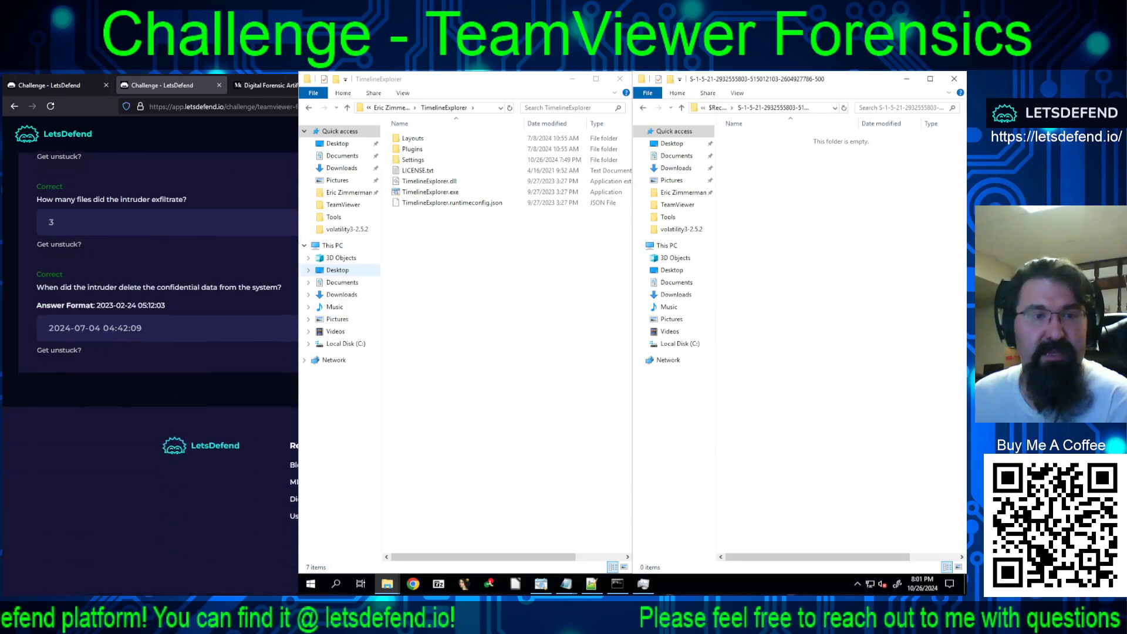
pyautogui.scroll(20, 176, 329)
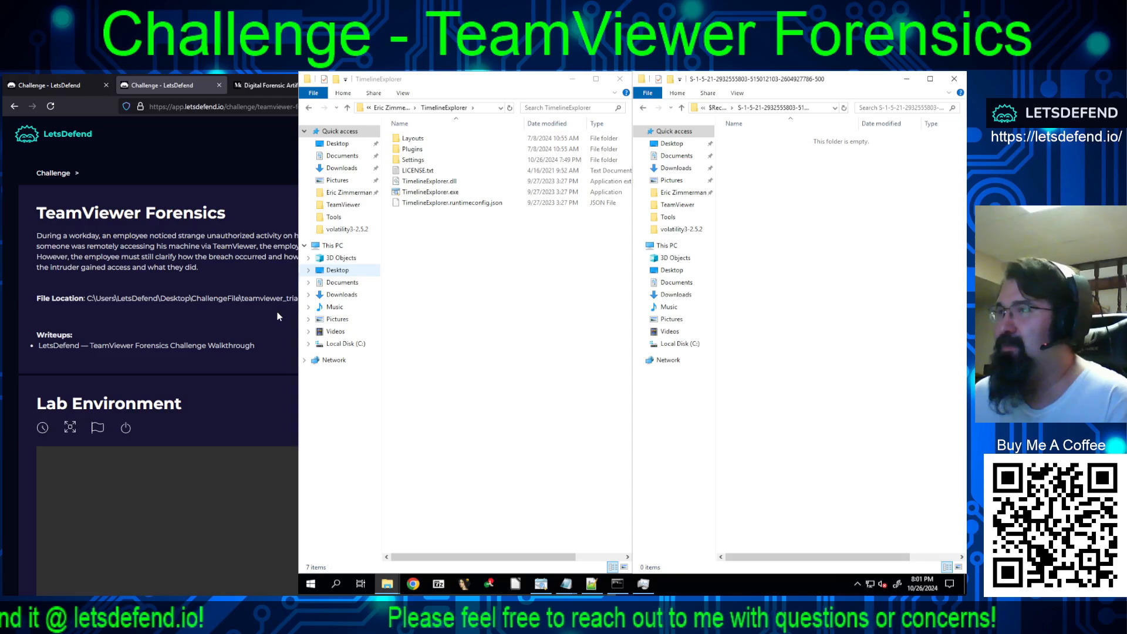
pyautogui.click(387, 85)
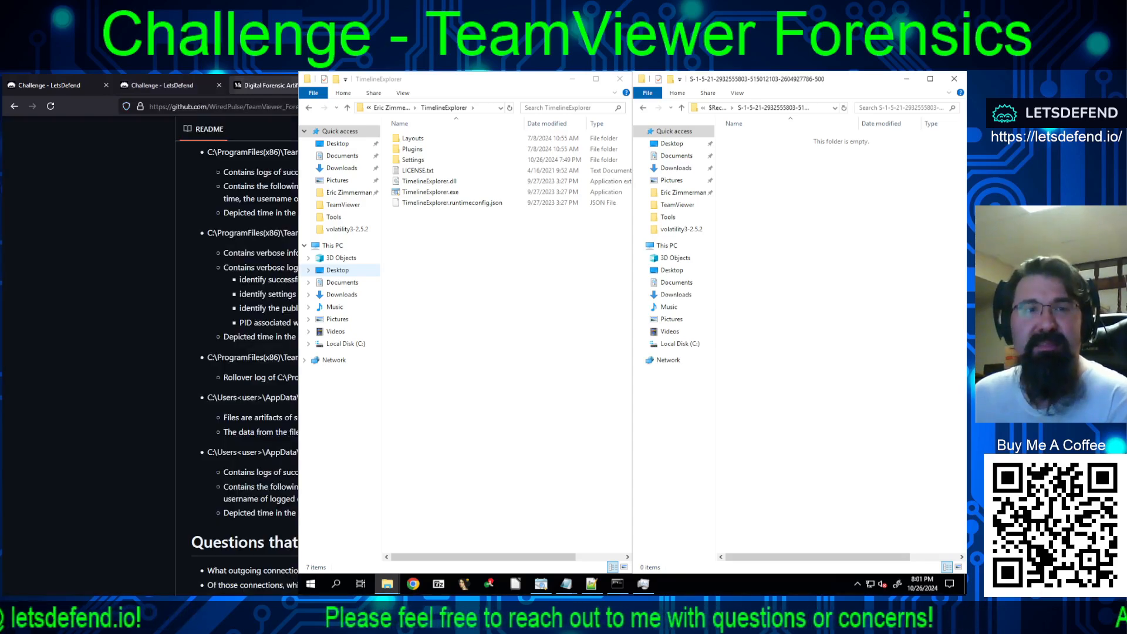
# Switch to the Digital Forensic Artifact article on Medium and skim its TeamViewer log examples
pyautogui.click(264, 85)
pyautogui.scroll(5, 149, 353)
pyautogui.scroll(-5, 149, 352)
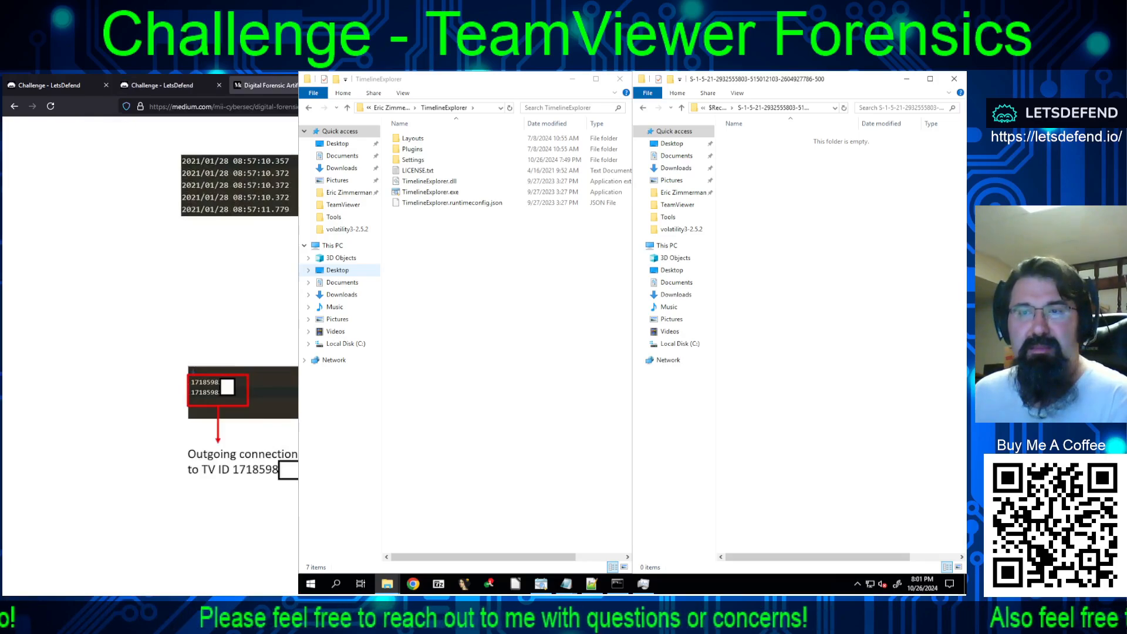
pyautogui.scroll(7, 149, 352)
pyautogui.scroll(-3, 149, 352)
pyautogui.scroll(-10, 149, 352)
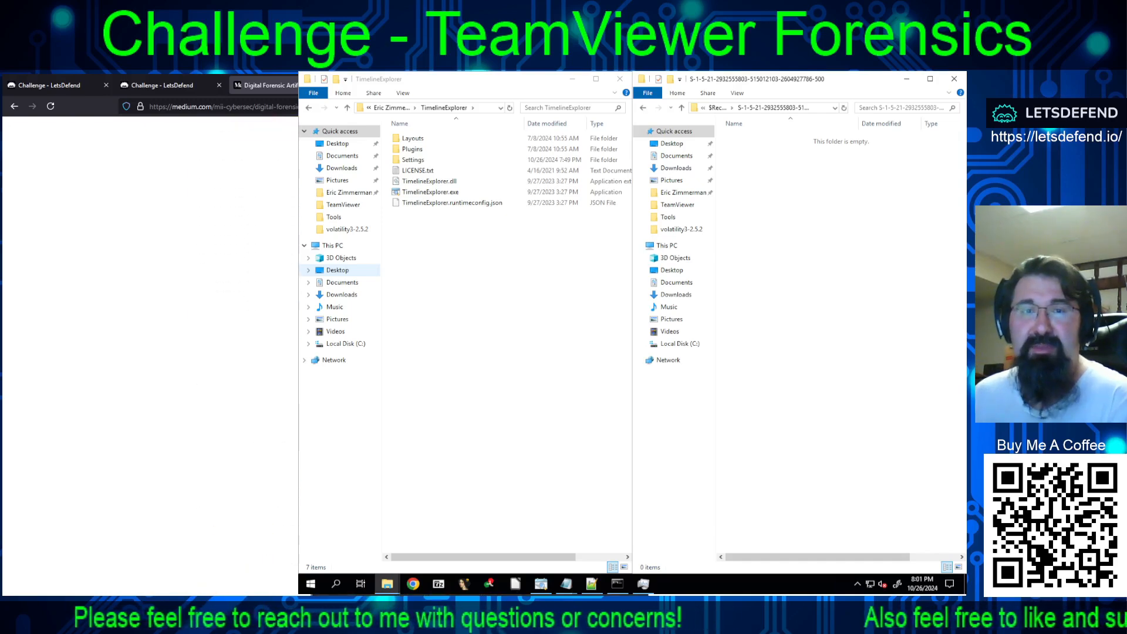